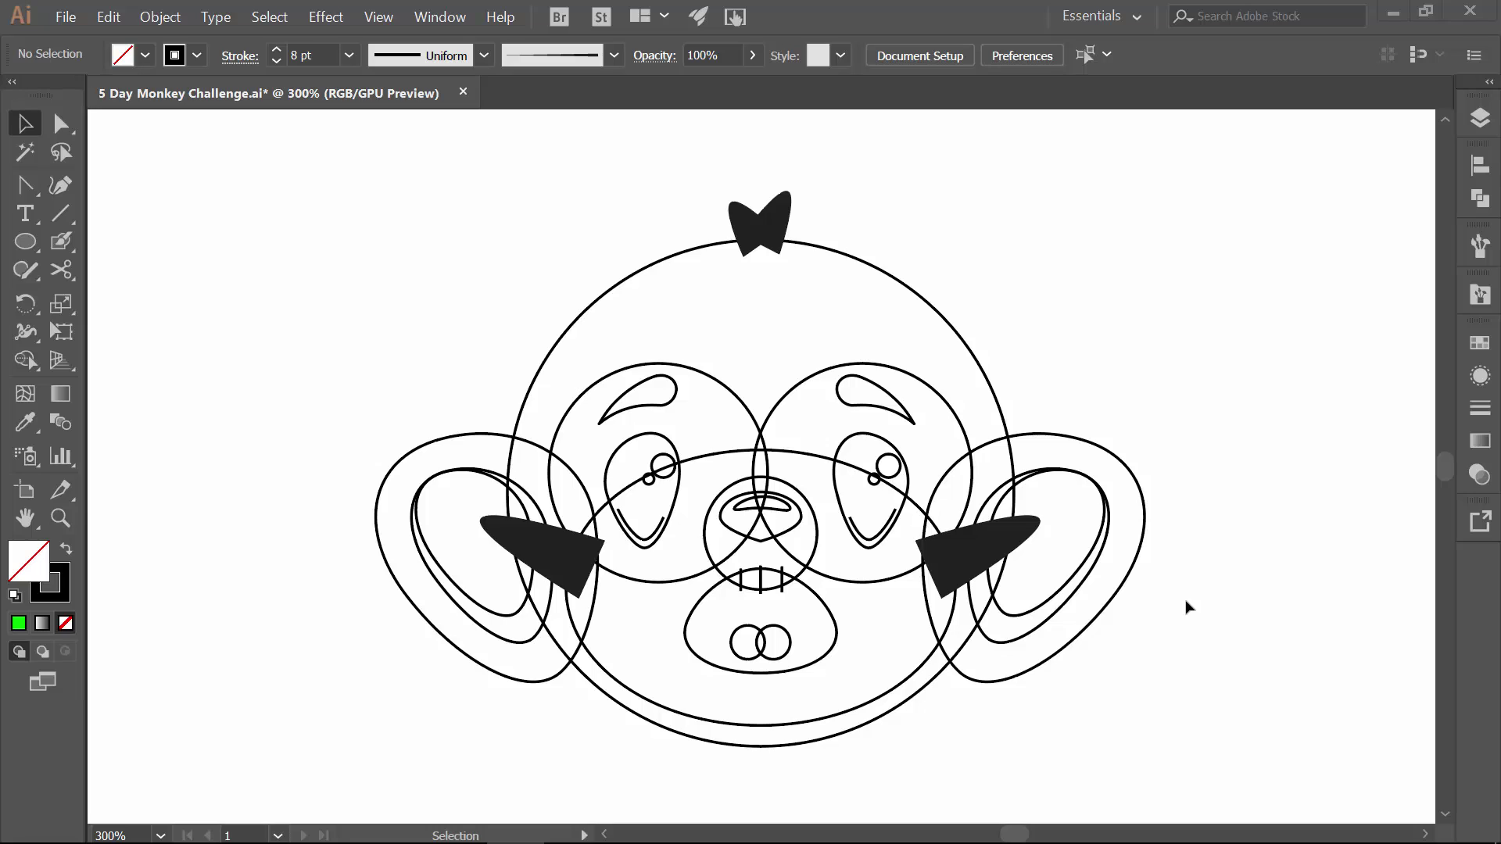
# Hide the Features layer in the Layers panel.
pyautogui.click(1480, 119)
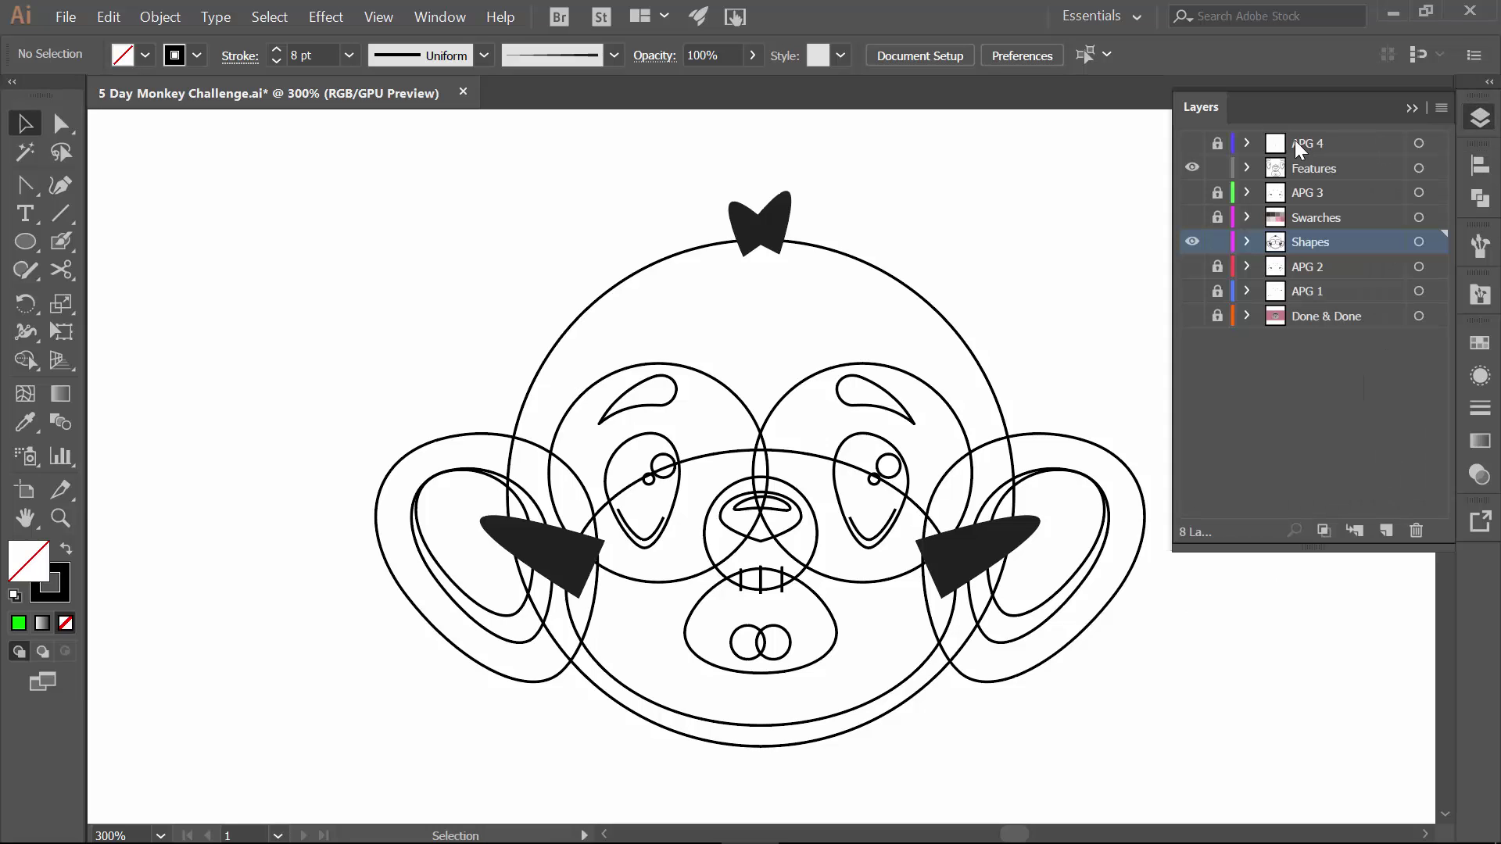
pyautogui.click(1191, 169)
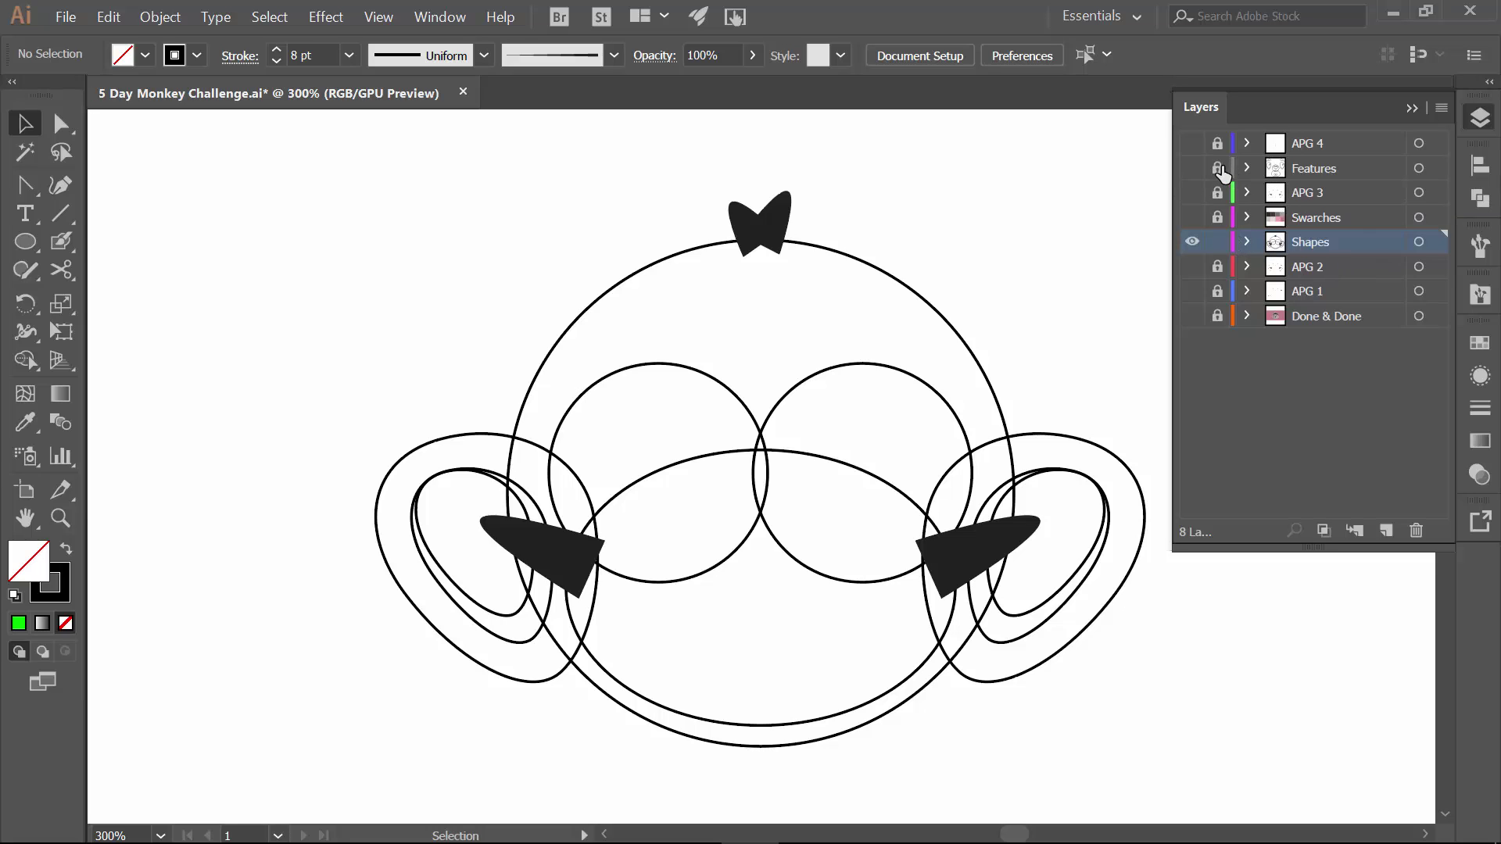
# Lock the Features layer and rename the Swarches layer to Swatches.
pyautogui.click(1217, 169)
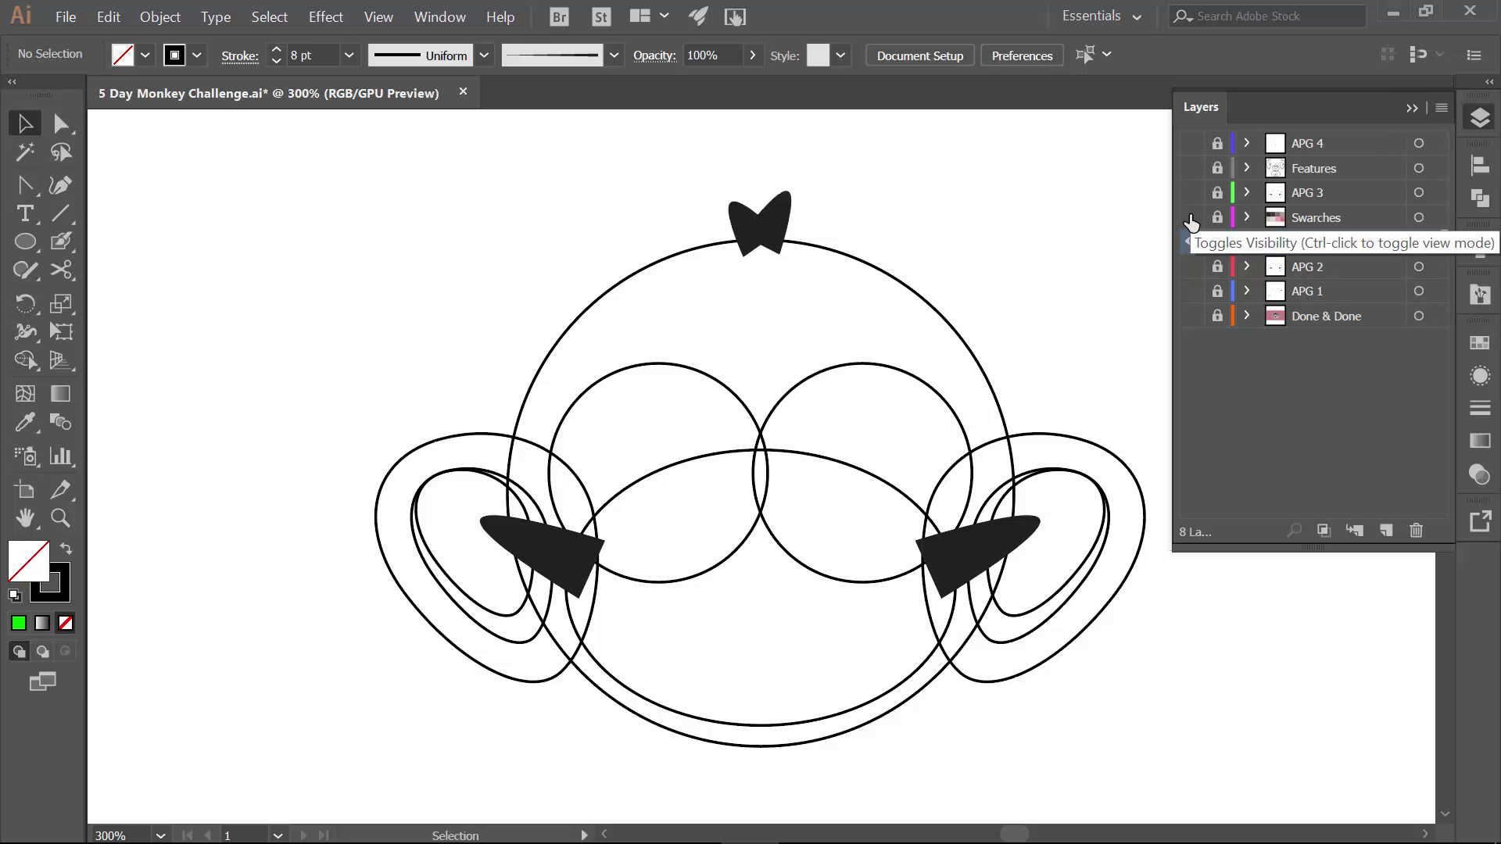
pyautogui.click(1313, 242)
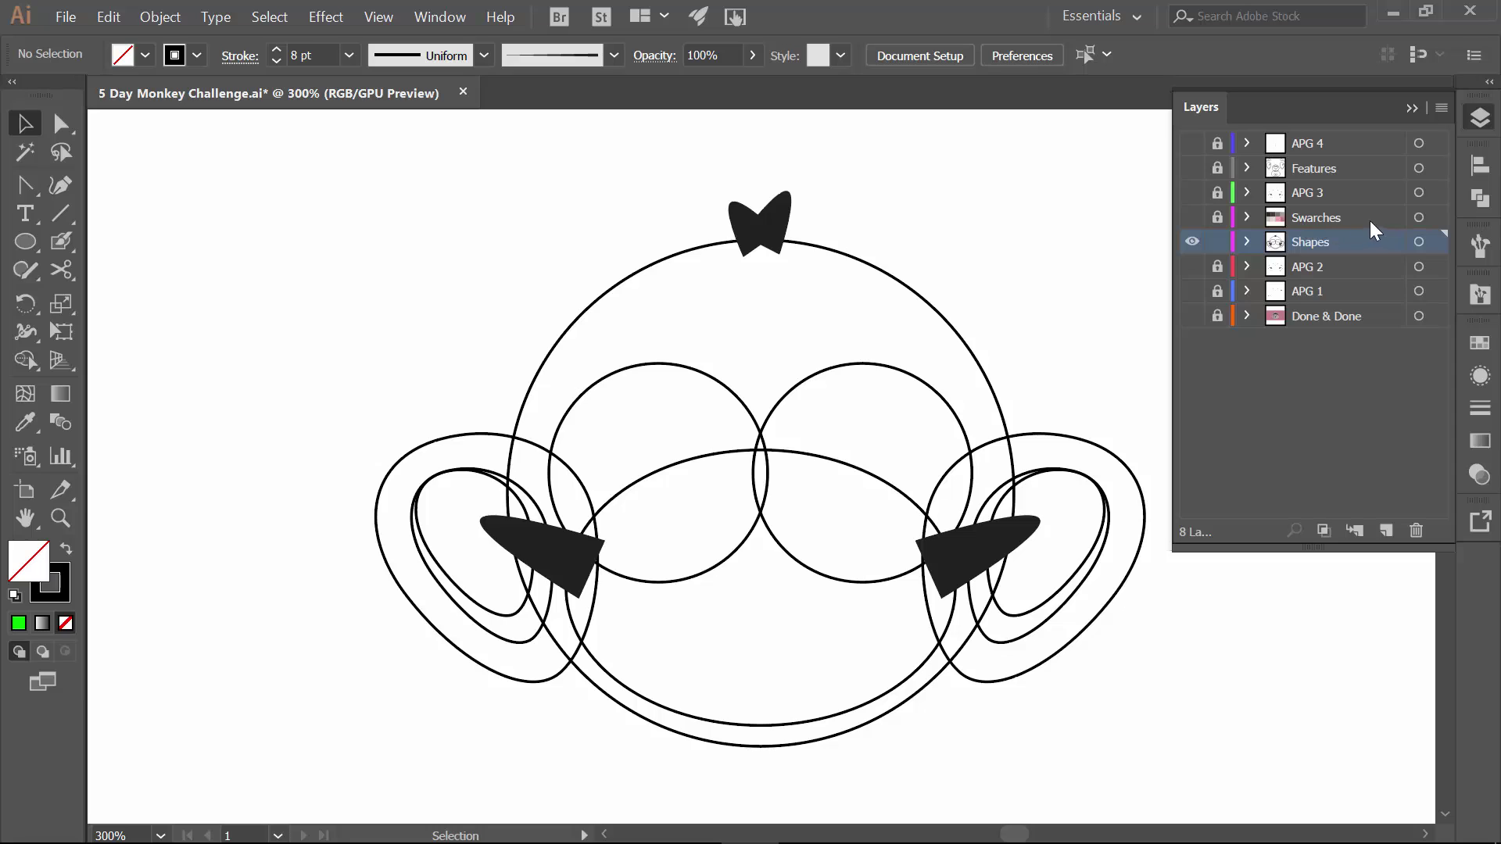
pyautogui.doubleClick(1329, 218)
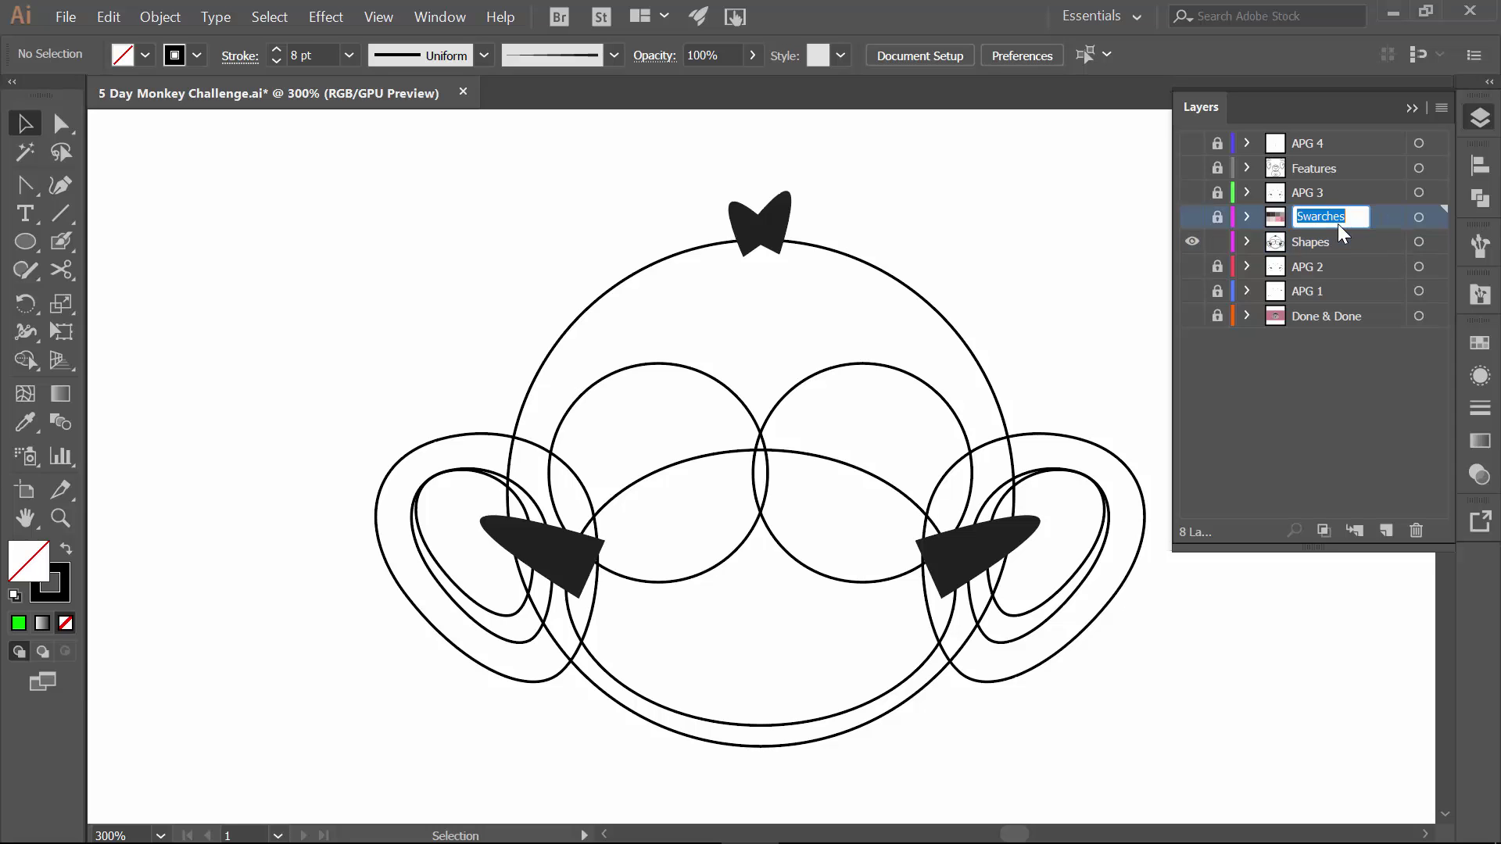
pyautogui.click(1321, 217)
pyautogui.press('Return')
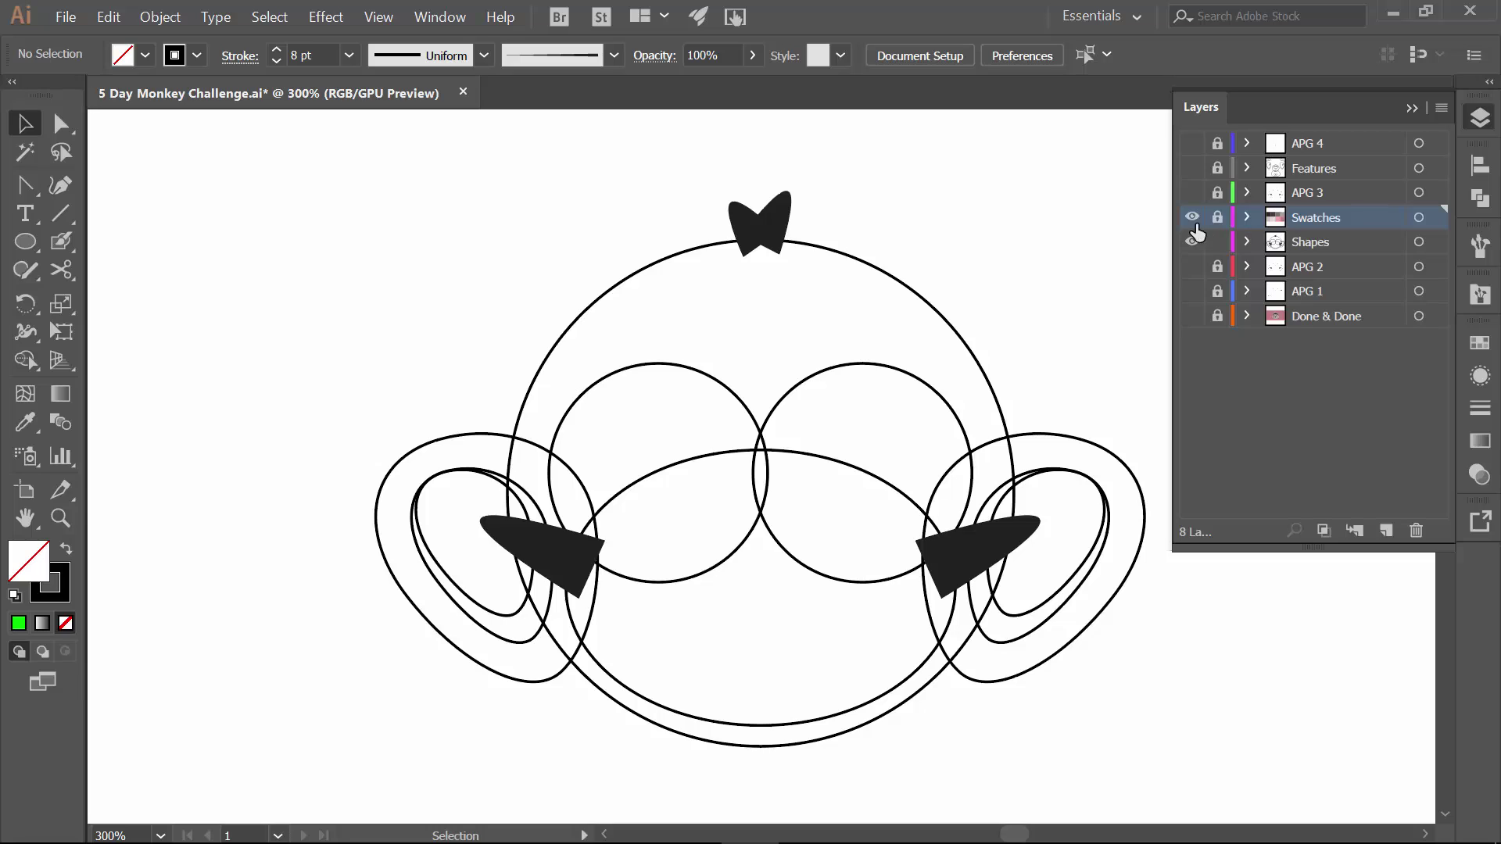
# Show the Swatches layer, then eyedropper the two darkest palette squares into new swatches.
pyautogui.click(1192, 219)
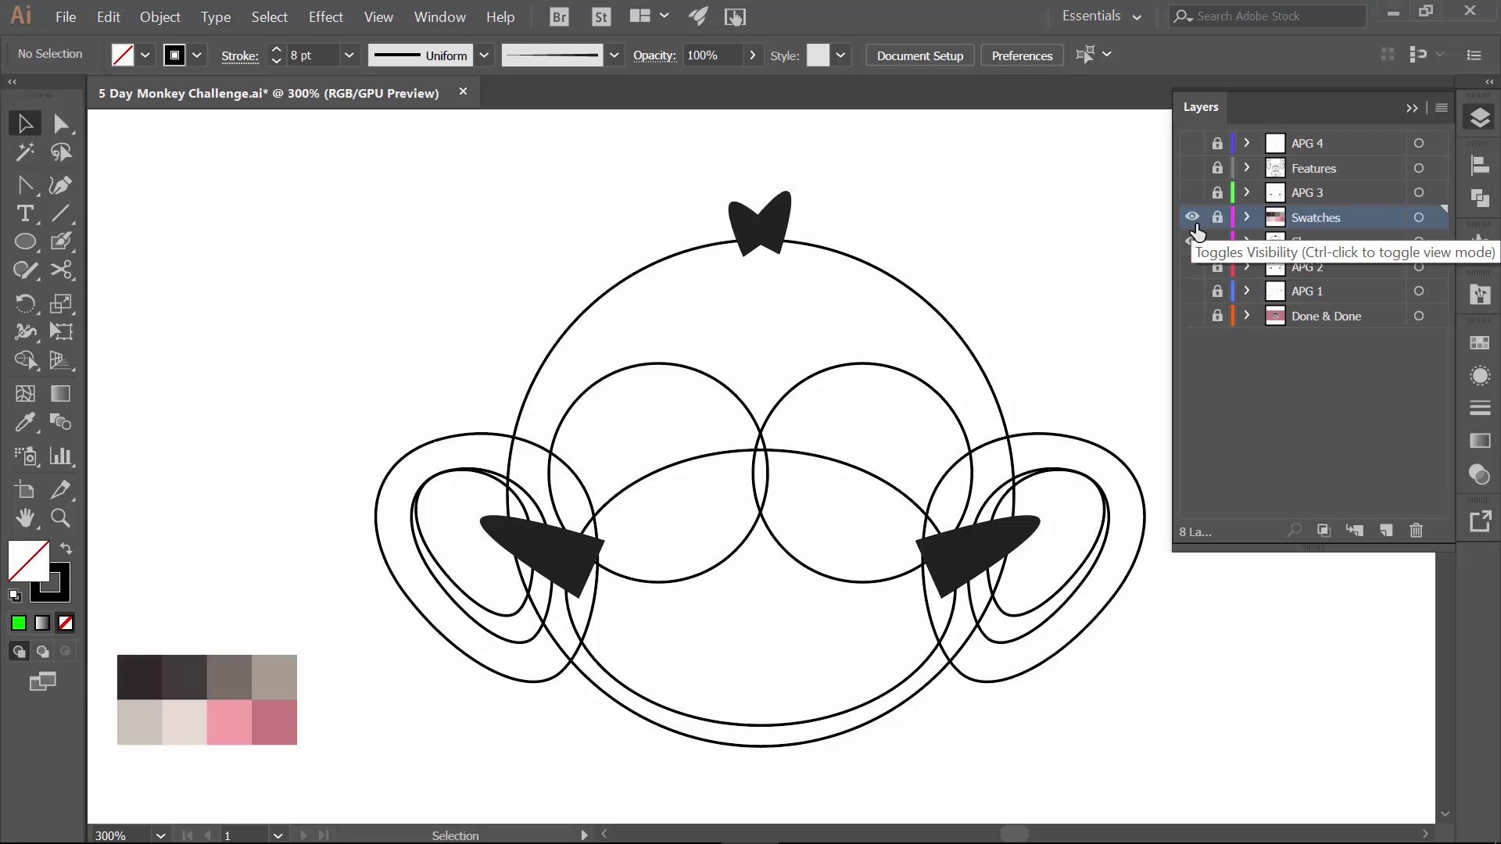
pyautogui.click(1481, 344)
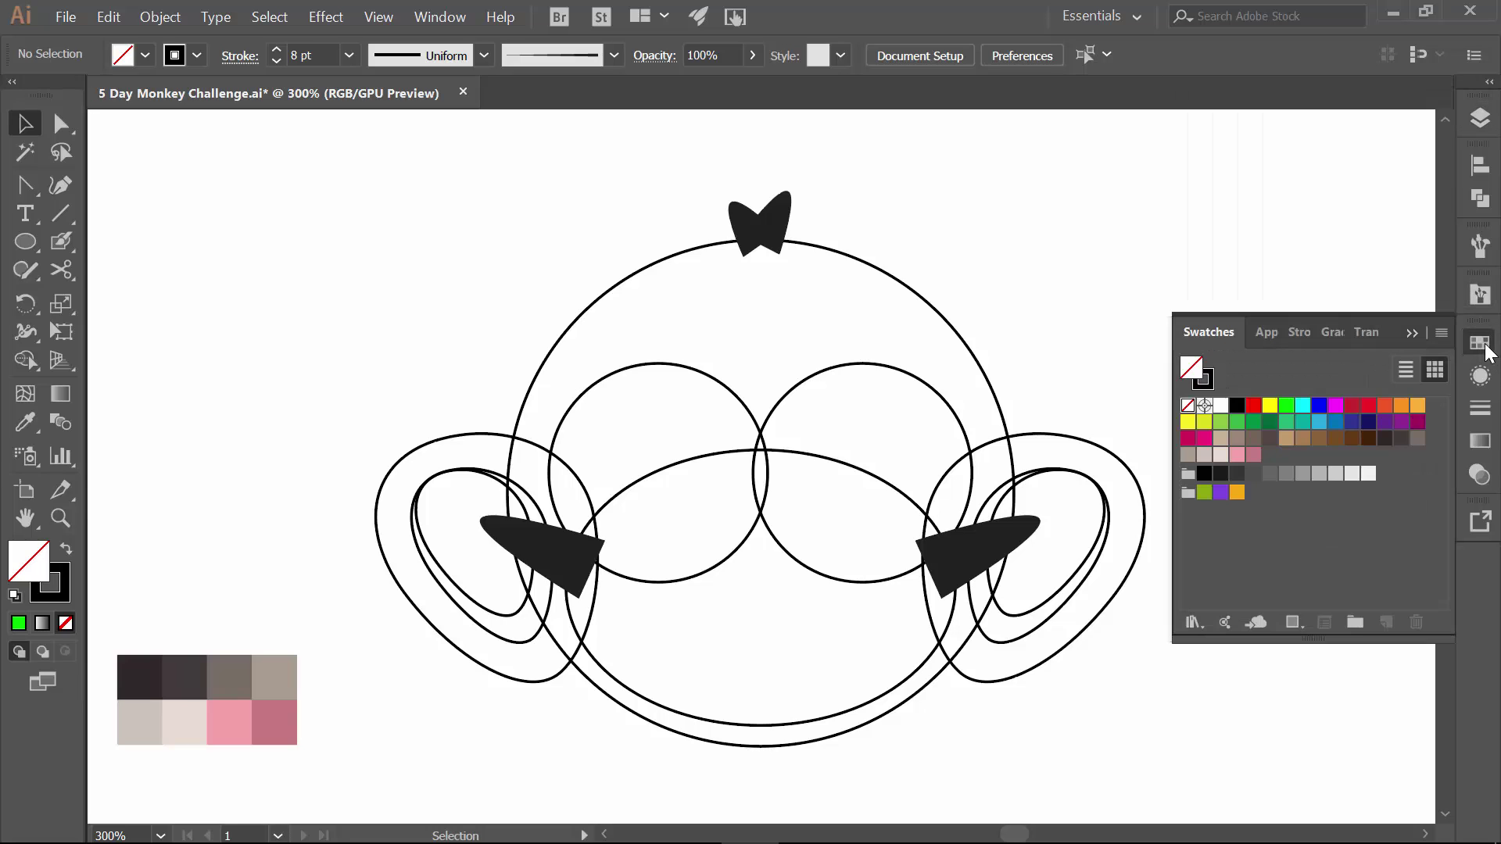
pyautogui.click(32, 426)
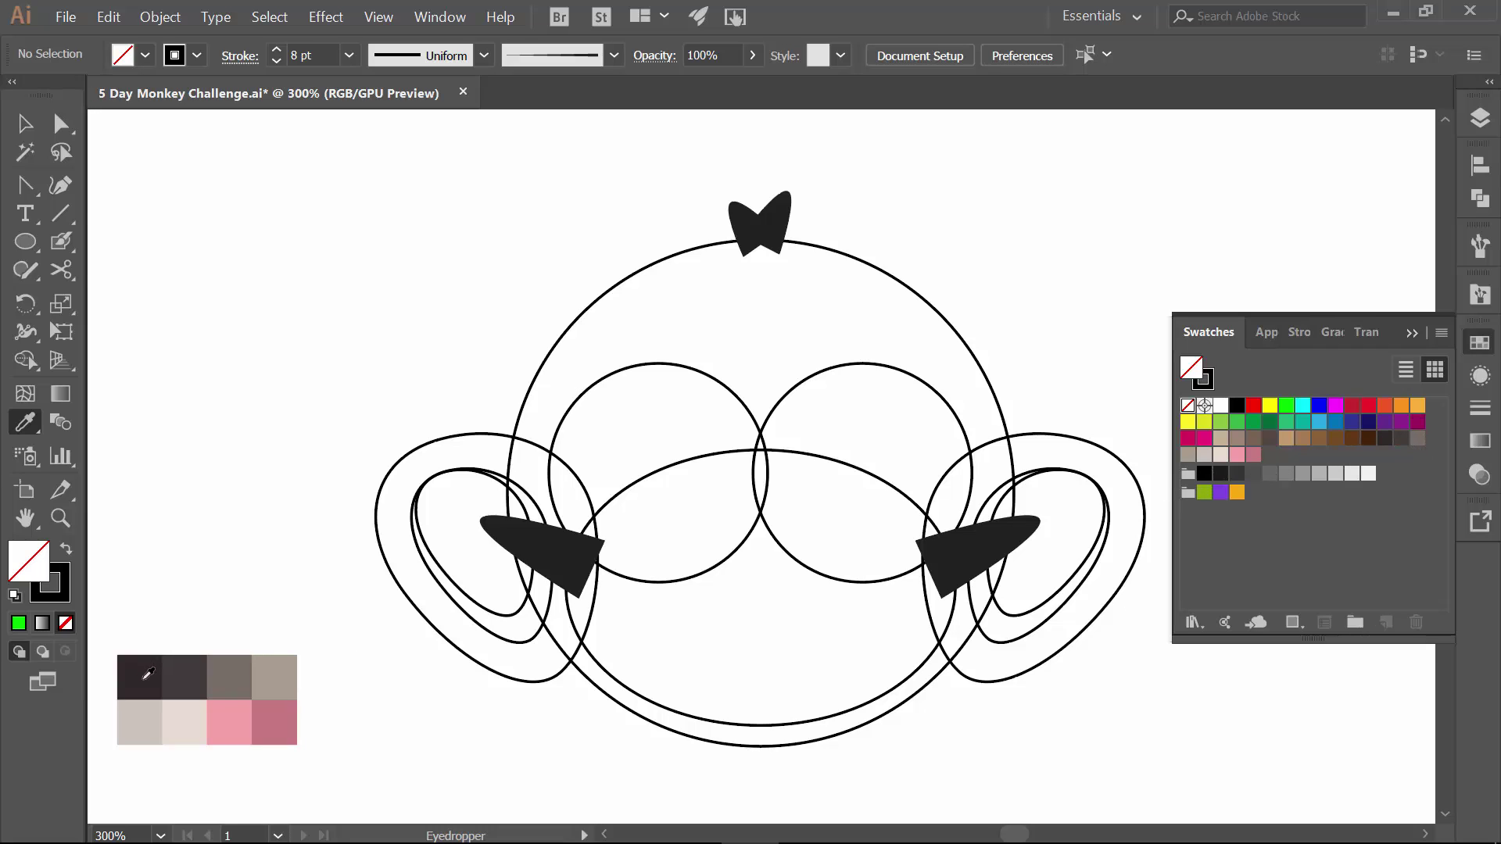
pyautogui.click(147, 674)
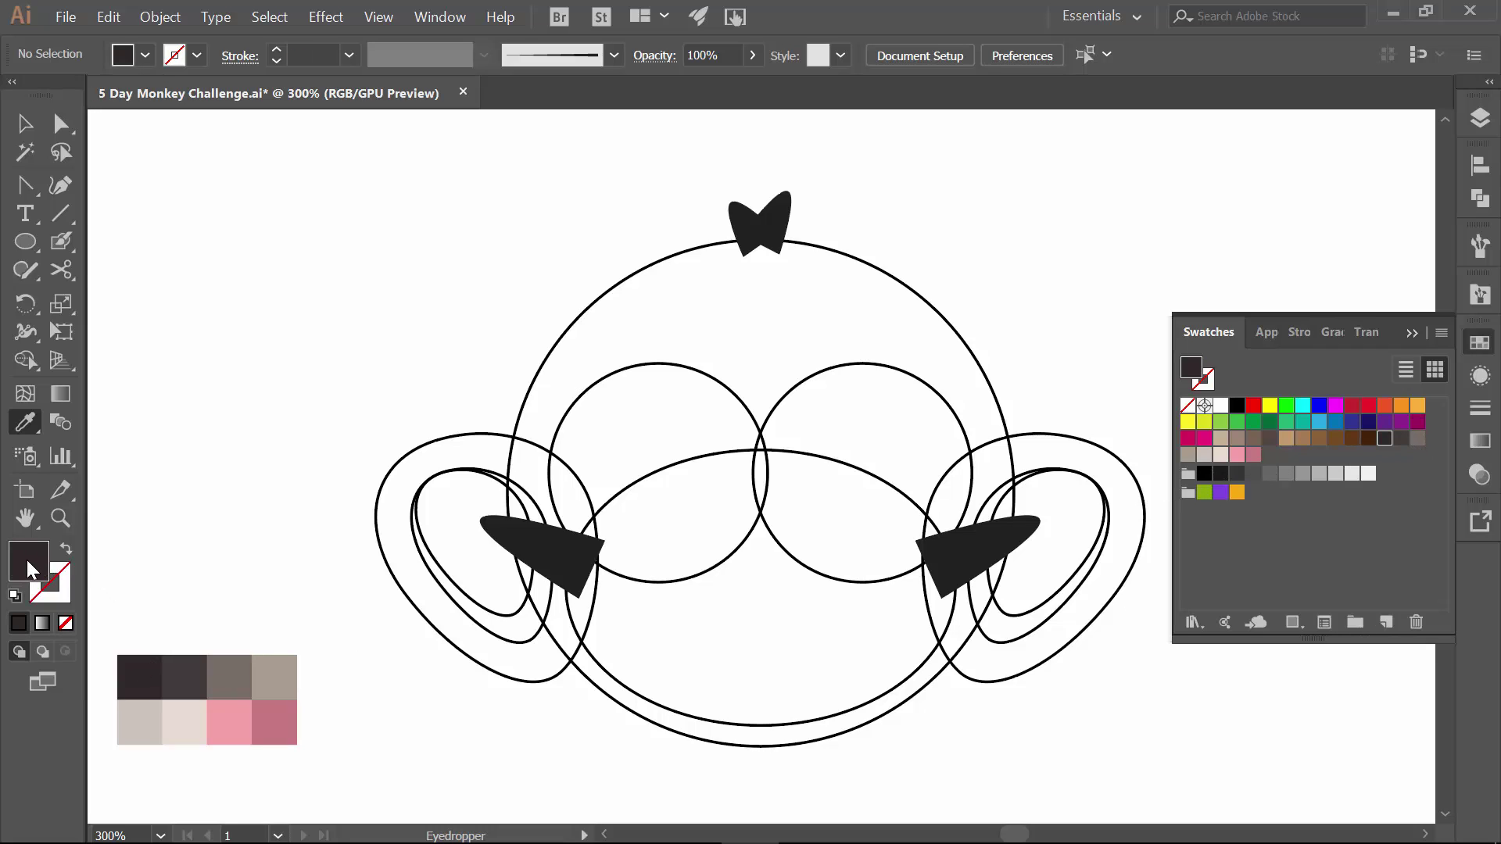
pyautogui.moveTo(28, 569); pyautogui.dragTo(1272, 461)
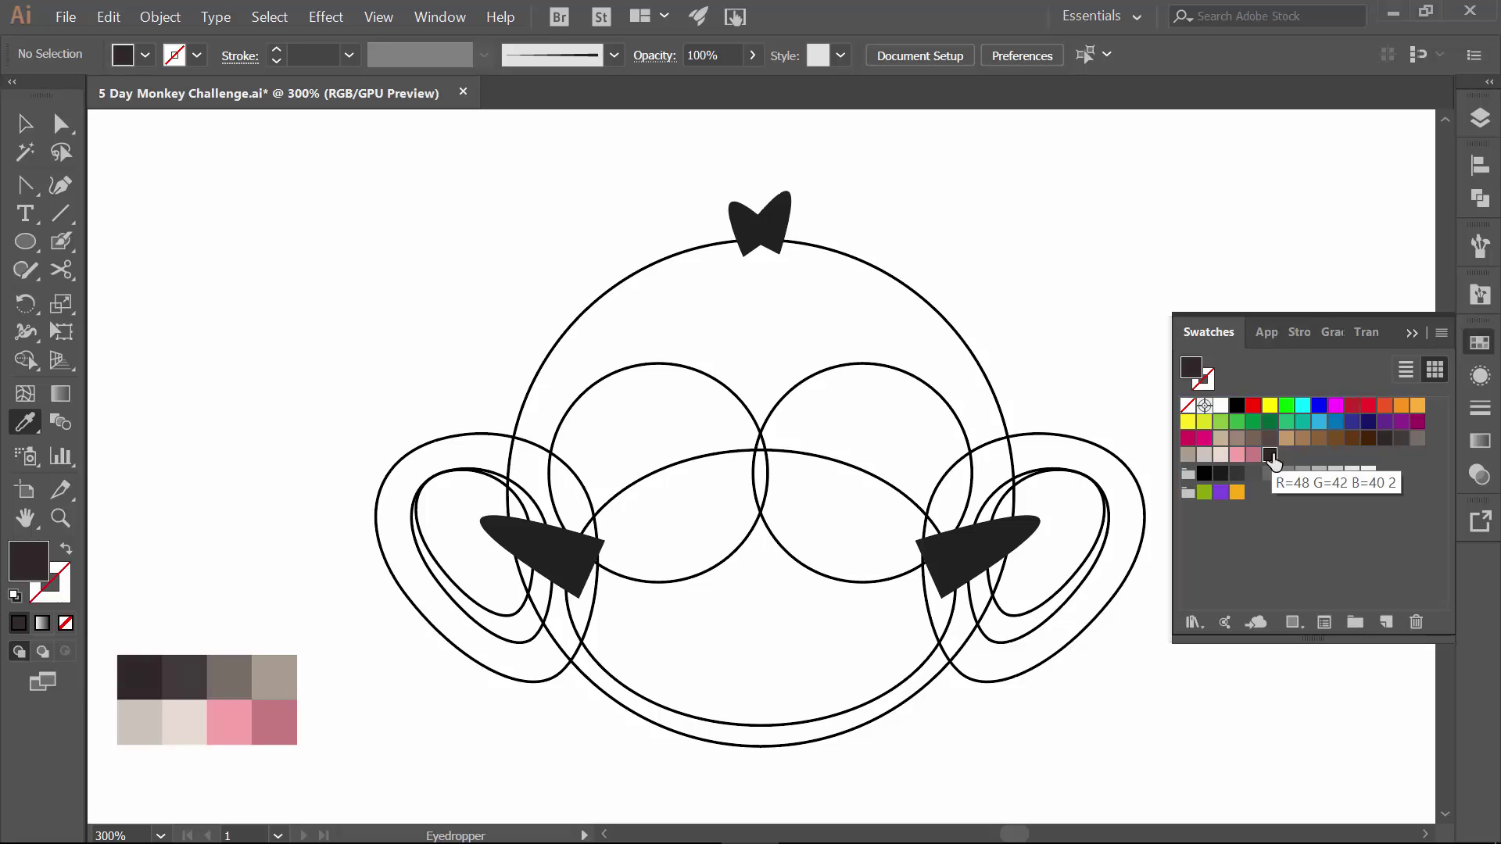
pyautogui.click(185, 673)
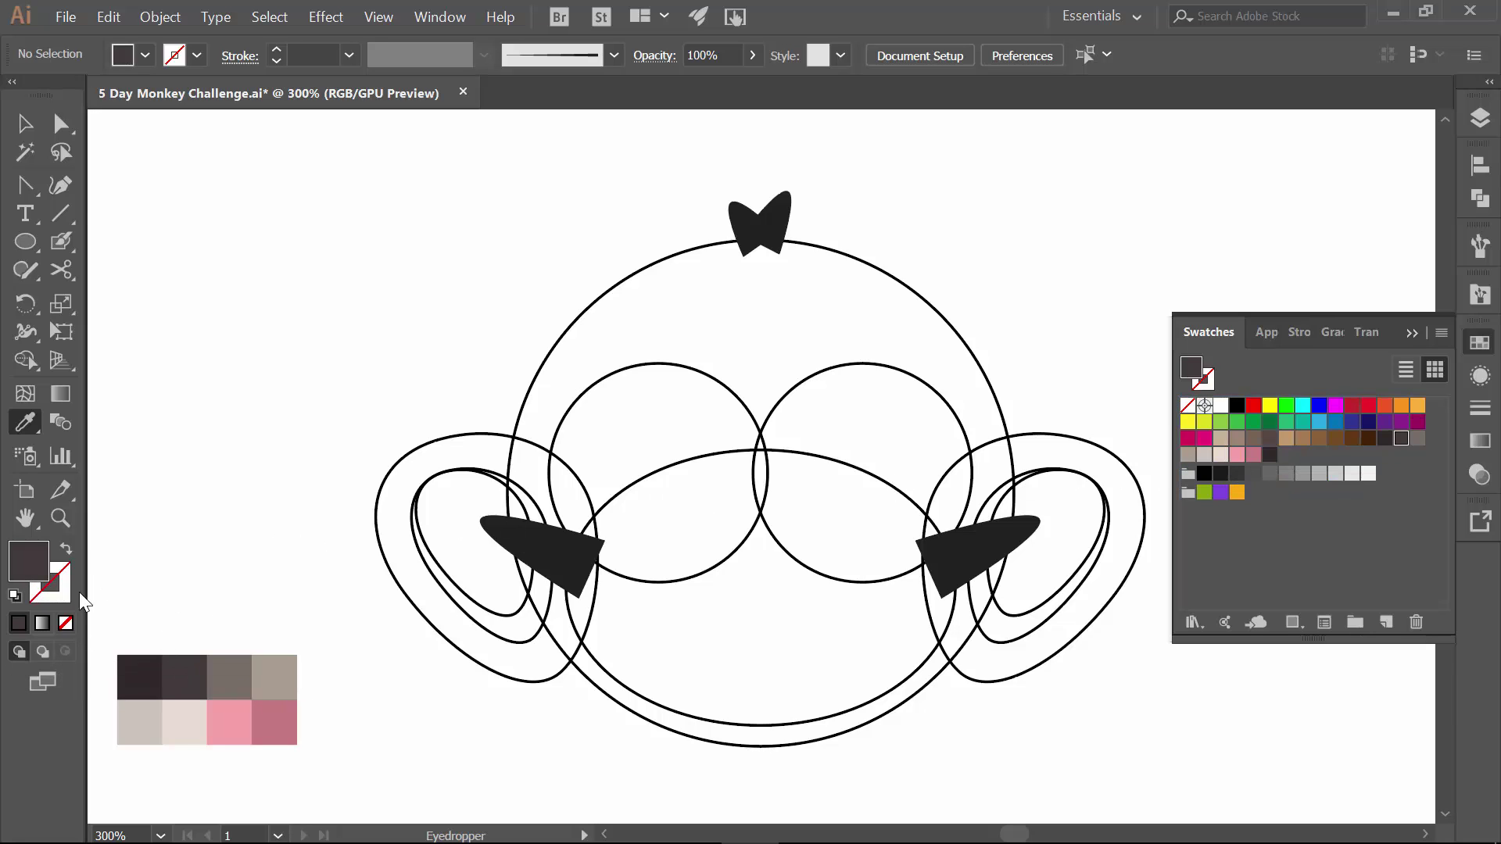
pyautogui.moveTo(36, 569)
pyautogui.mouseDown()
pyautogui.moveTo(1156, 518)
pyautogui.moveTo(1295, 463)
pyautogui.mouseUp()
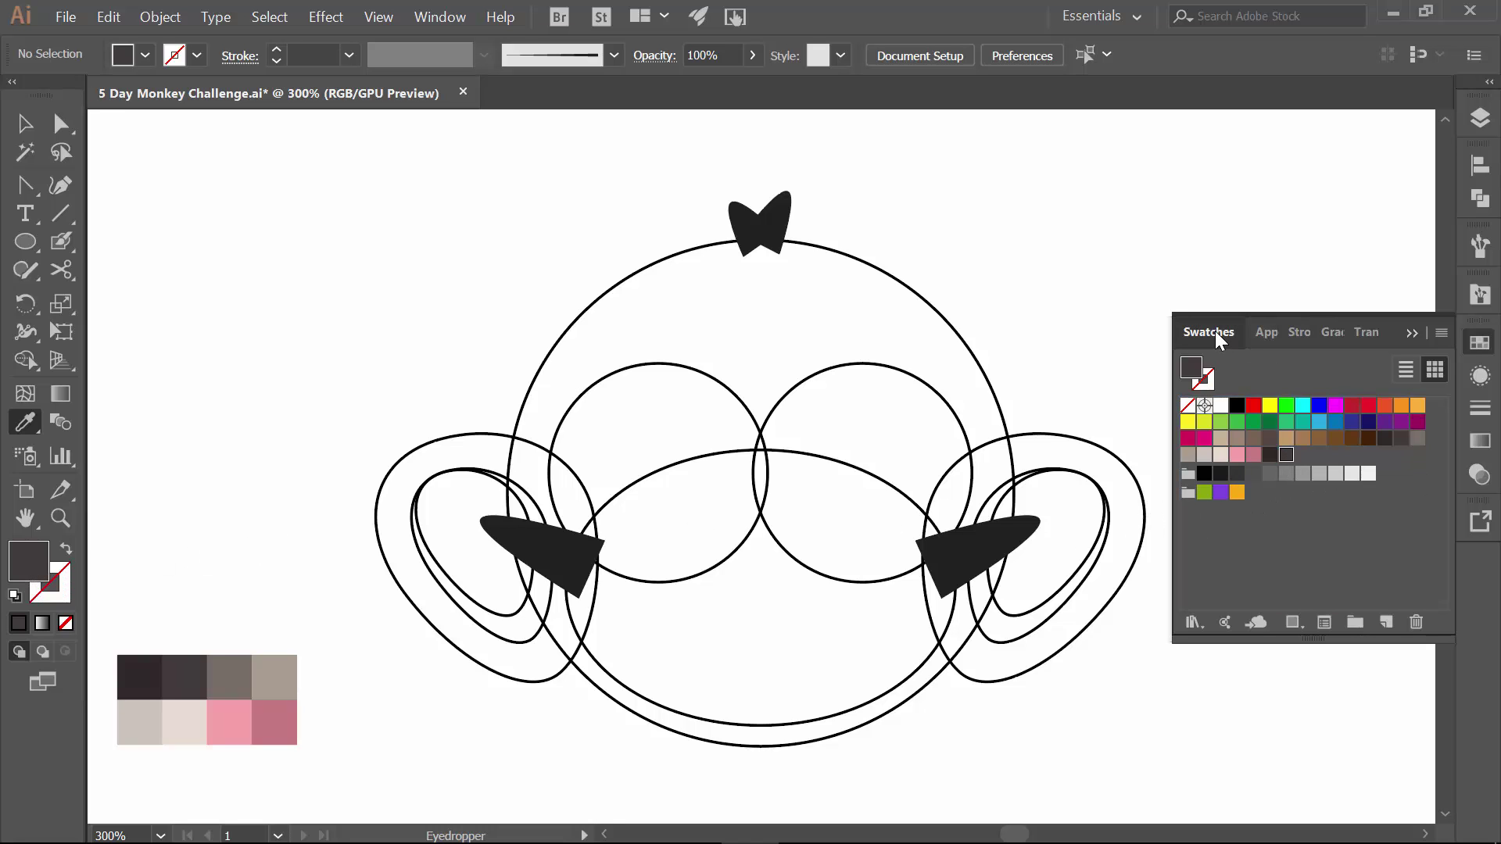
# Save the grey-brown, beige and light pinkish-grey palette colours as swatches.
pyautogui.moveTo(1200, 340); pyautogui.dragTo(195, 320)
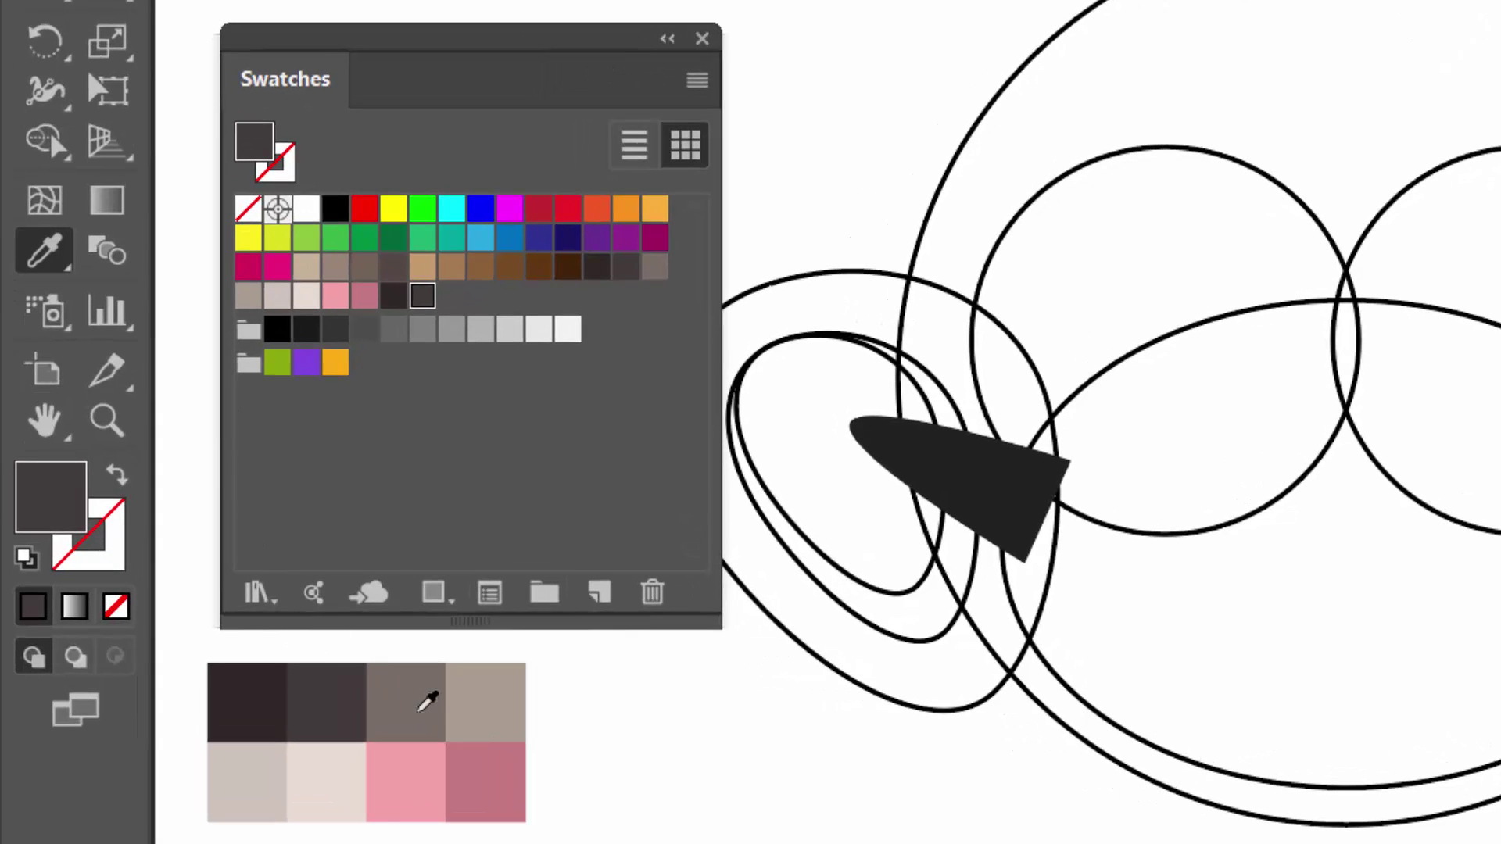
pyautogui.click(420, 710)
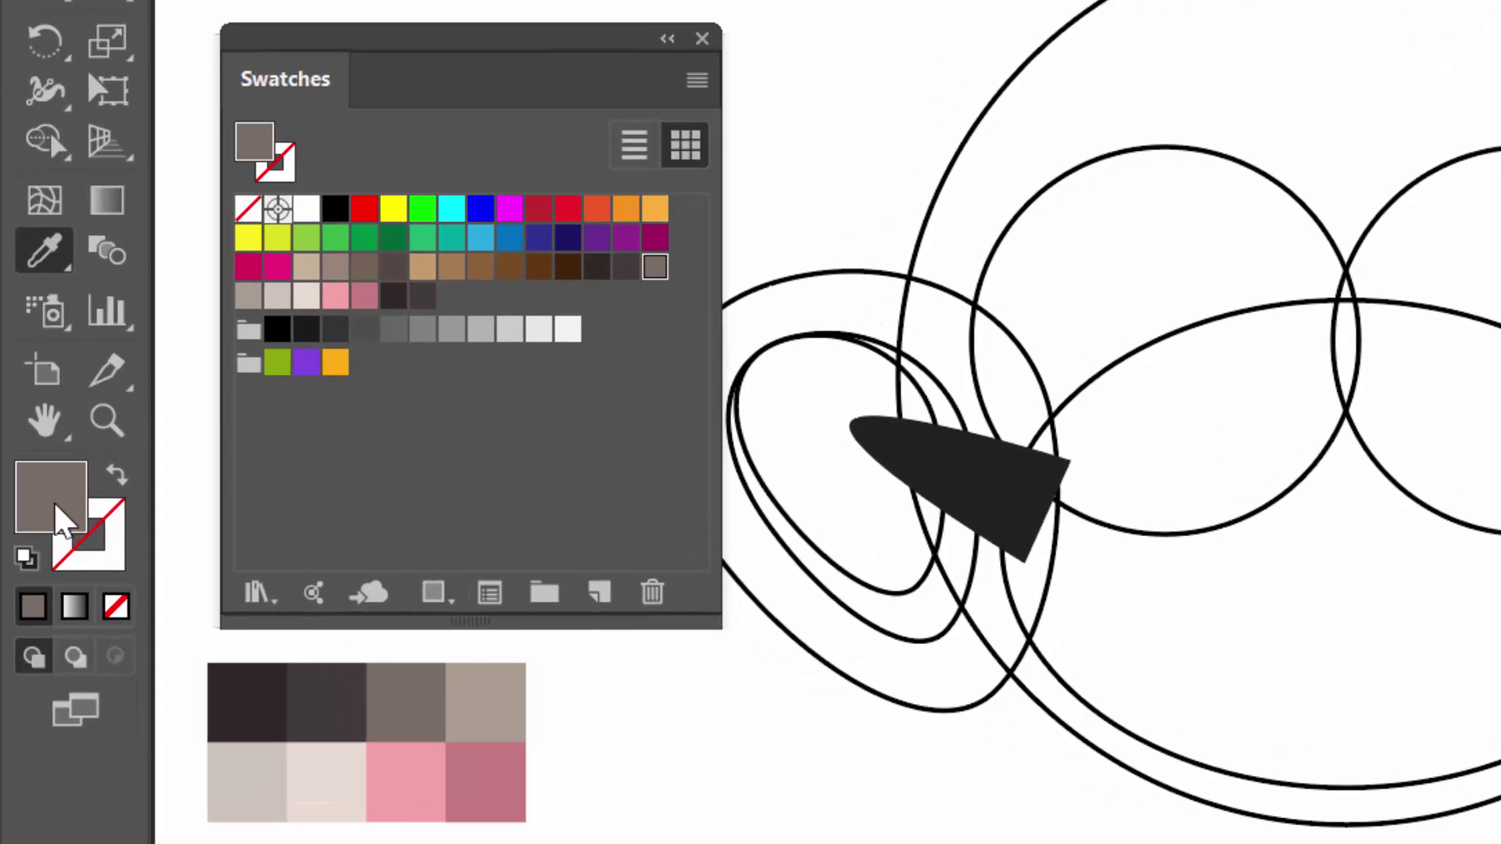
pyautogui.moveTo(67, 509); pyautogui.dragTo(457, 307)
pyautogui.click(469, 700)
pyautogui.moveTo(59, 532); pyautogui.dragTo(502, 325)
pyautogui.click(238, 751)
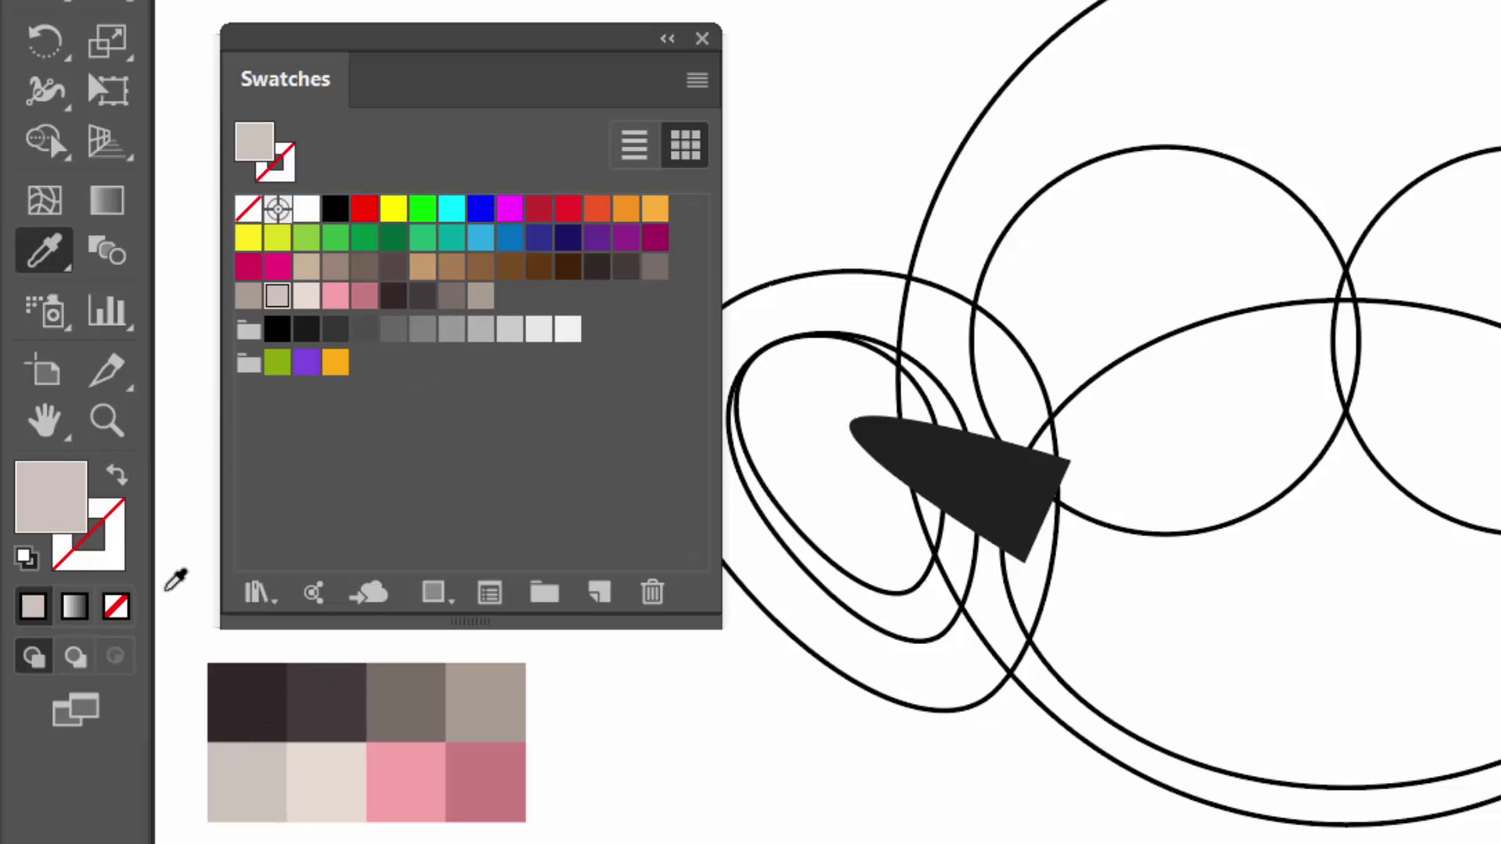
pyautogui.moveTo(67, 495); pyautogui.dragTo(503, 325)
# Save the light pink, pink and dark pink colours as swatches and redock the Swatches panel.
pyautogui.click(328, 798)
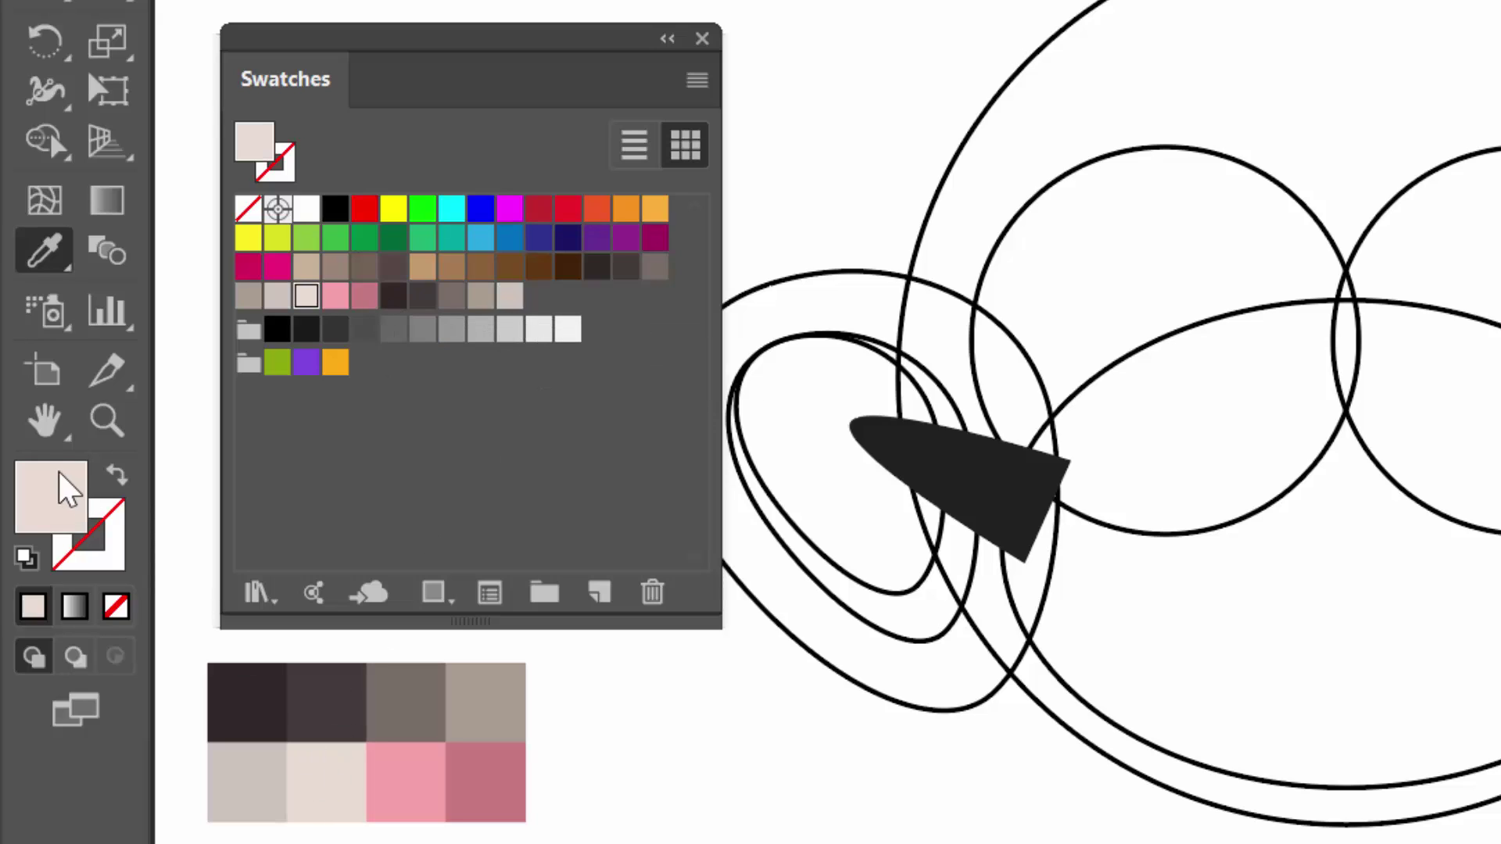
pyautogui.moveTo(55, 475); pyautogui.dragTo(525, 309)
pyautogui.click(395, 786)
pyautogui.moveTo(66, 515); pyautogui.dragTo(560, 331)
pyautogui.click(507, 782)
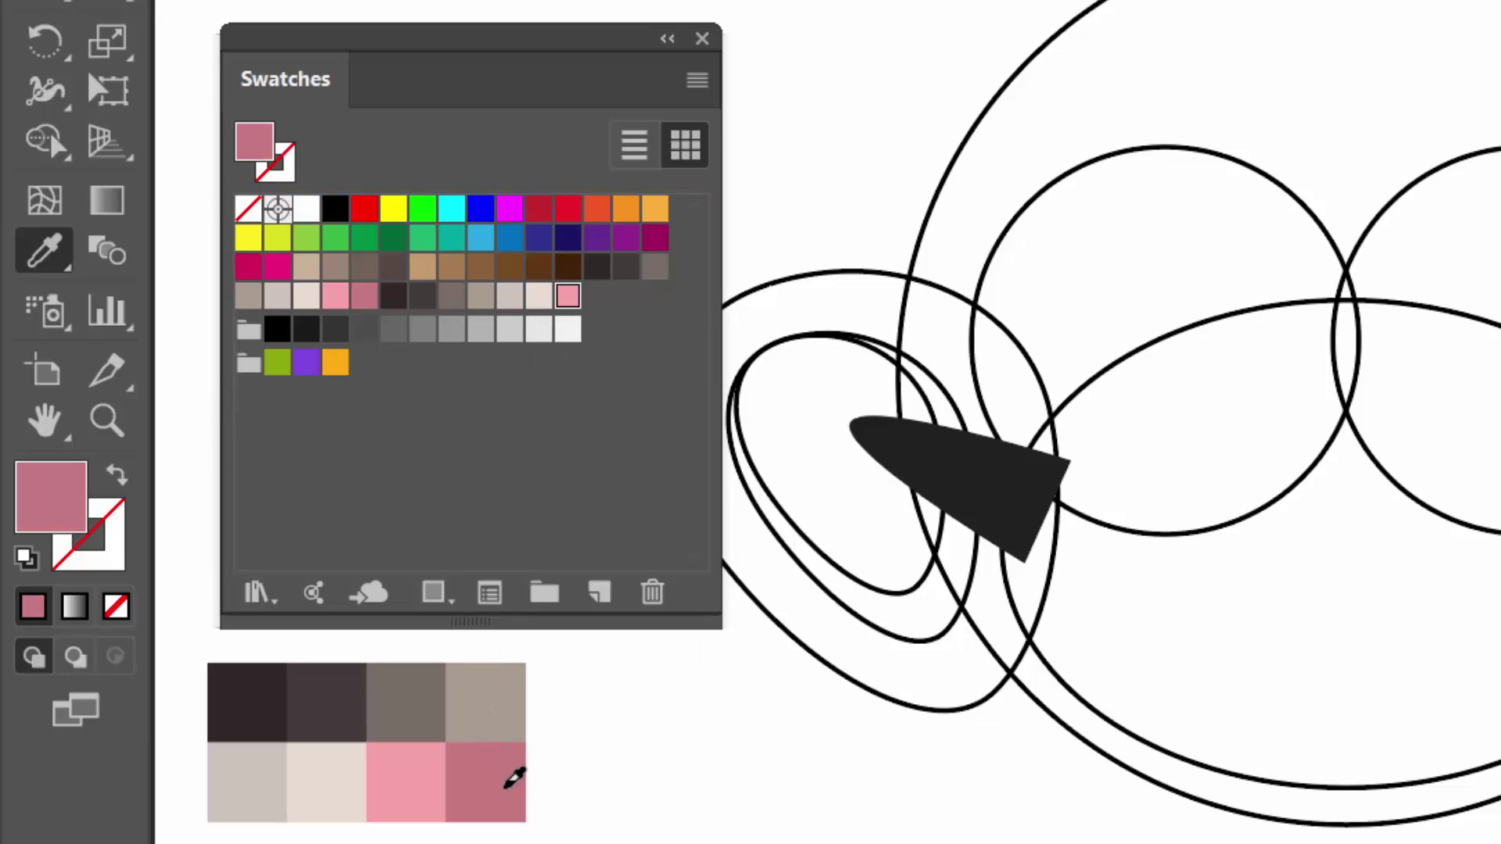
pyautogui.moveTo(92, 514); pyautogui.dragTo(623, 326)
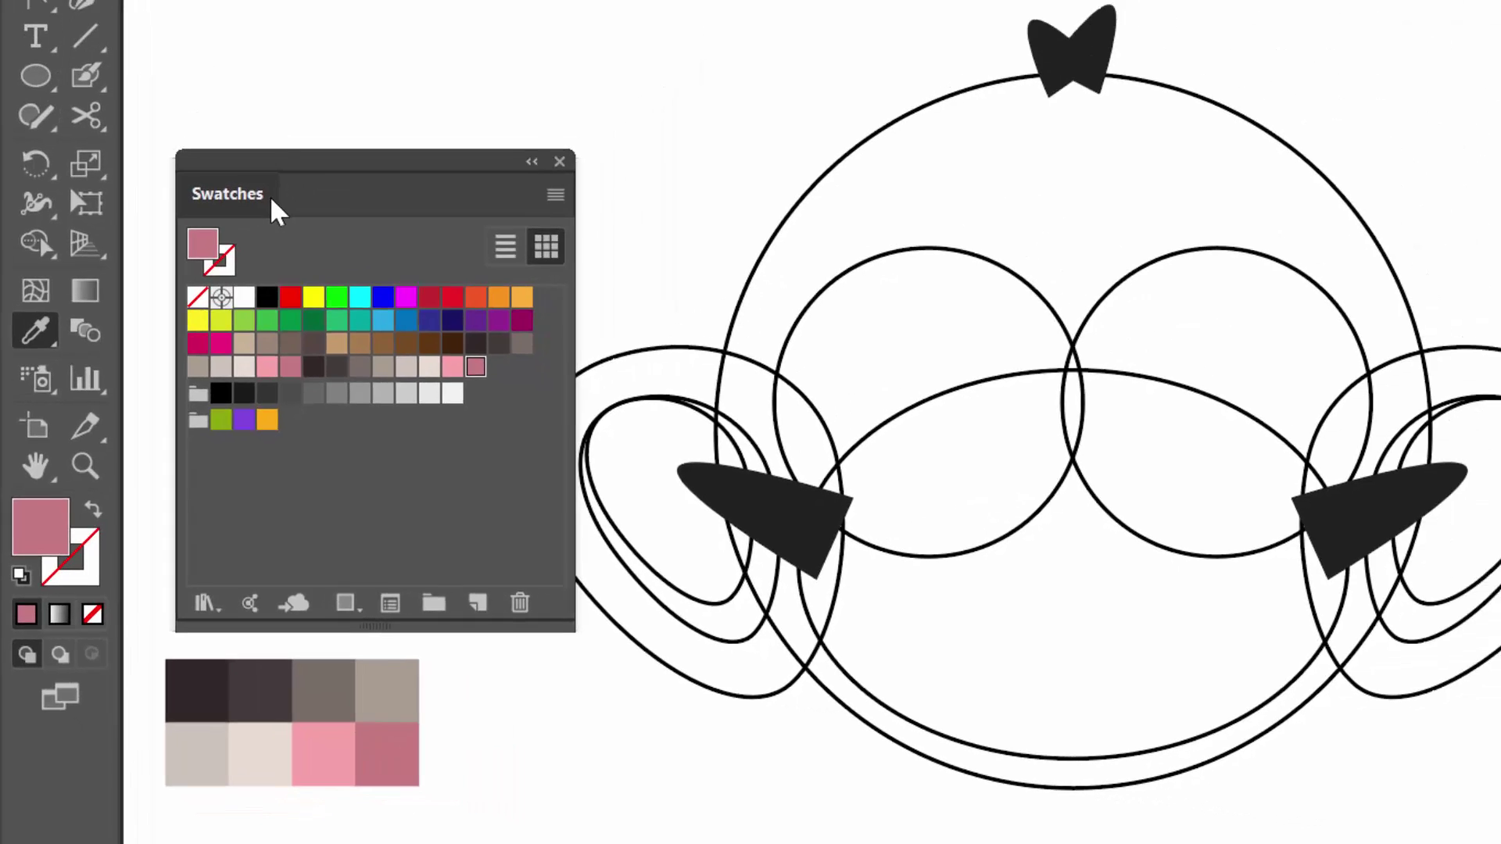
pyautogui.moveTo(293, 98); pyautogui.dragTo(1473, 344)
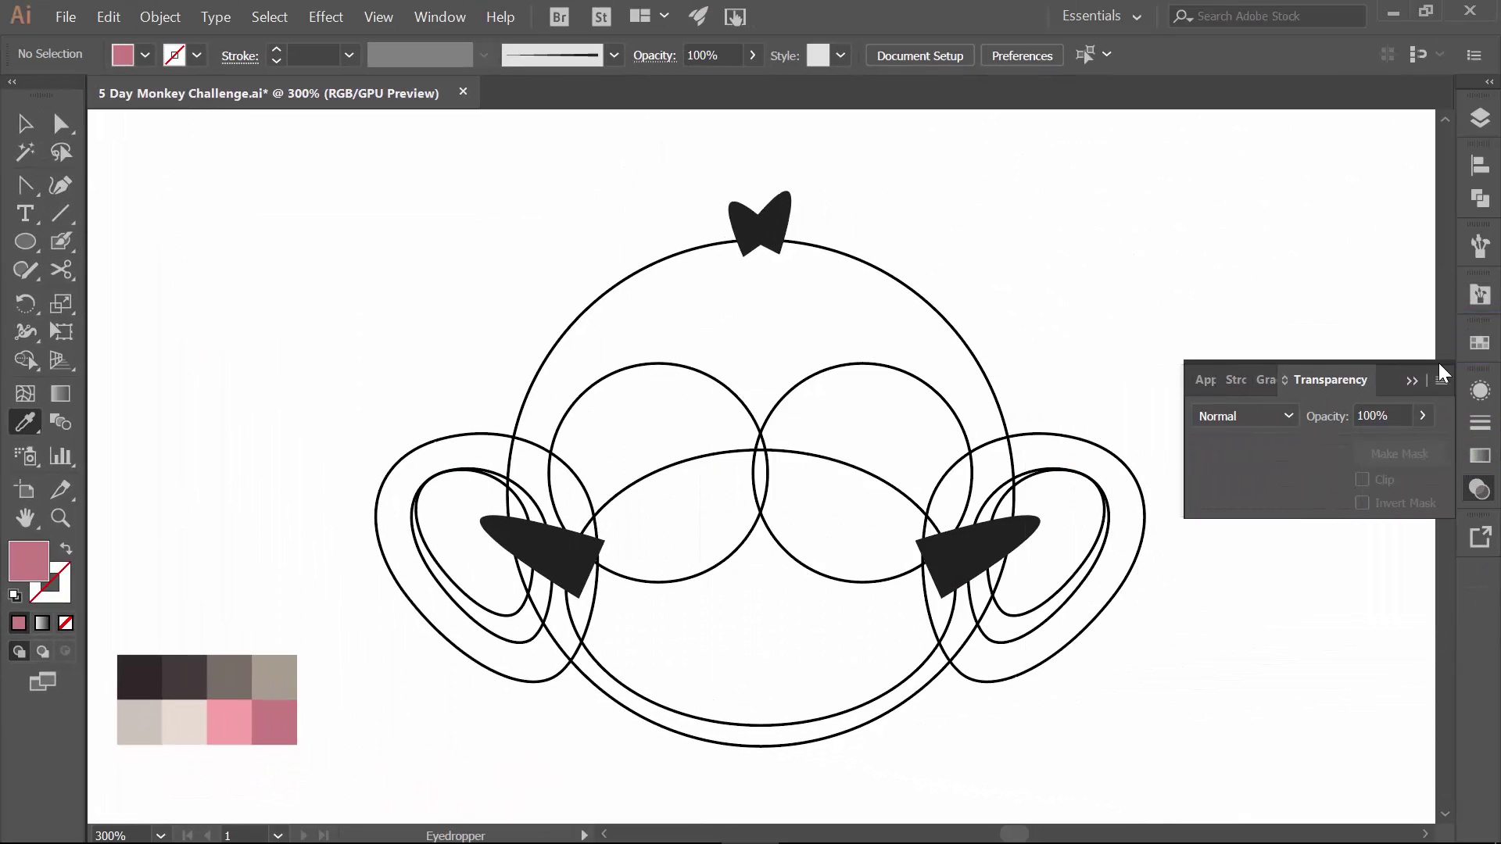
# Hide the Swatches layer, make Shapes the working layer, and select both outer ears.
pyautogui.click(1414, 393)
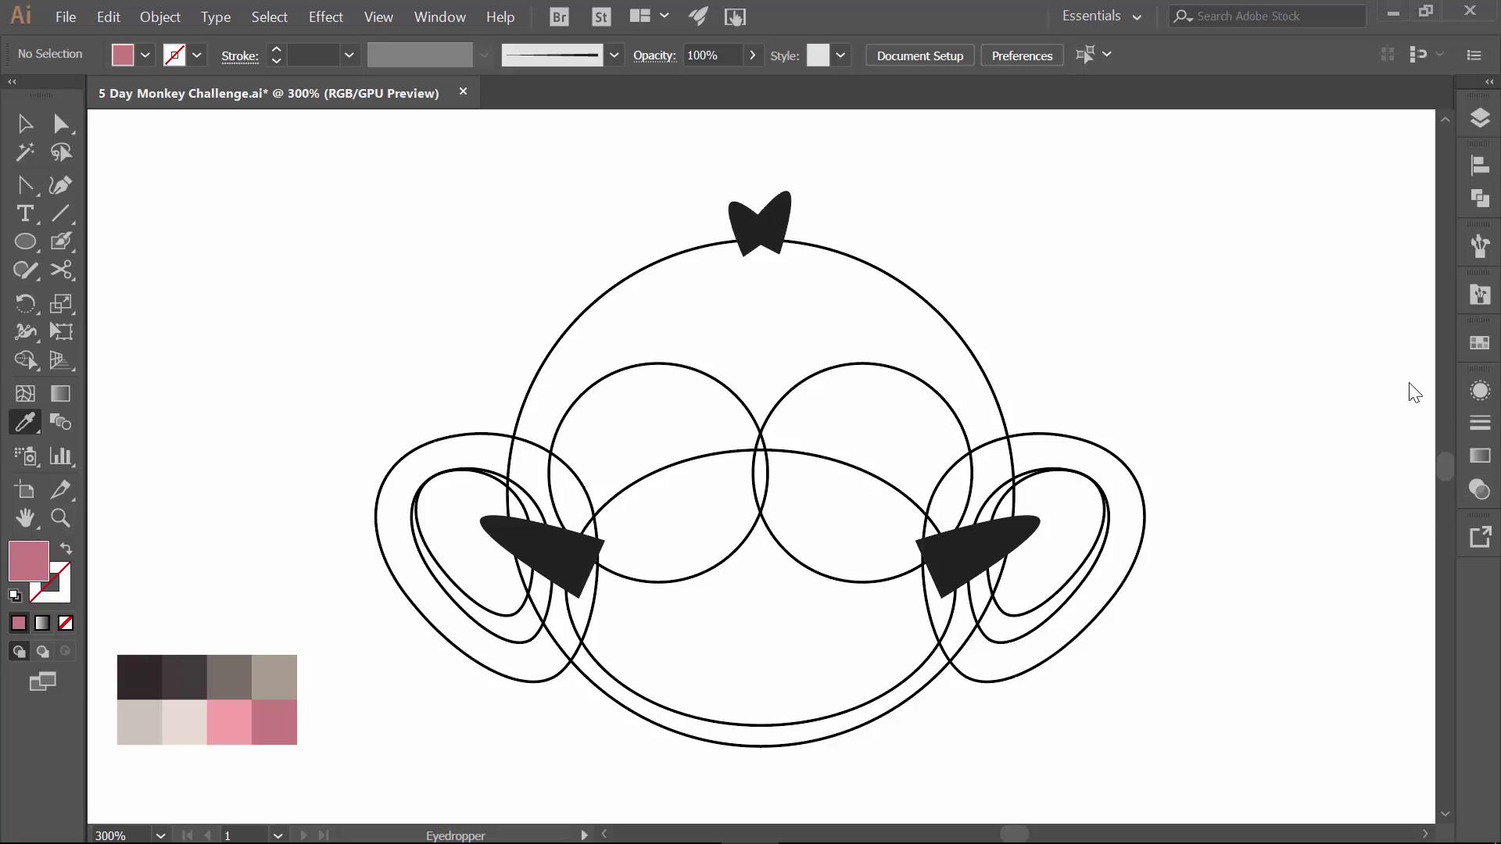
pyautogui.click(1479, 118)
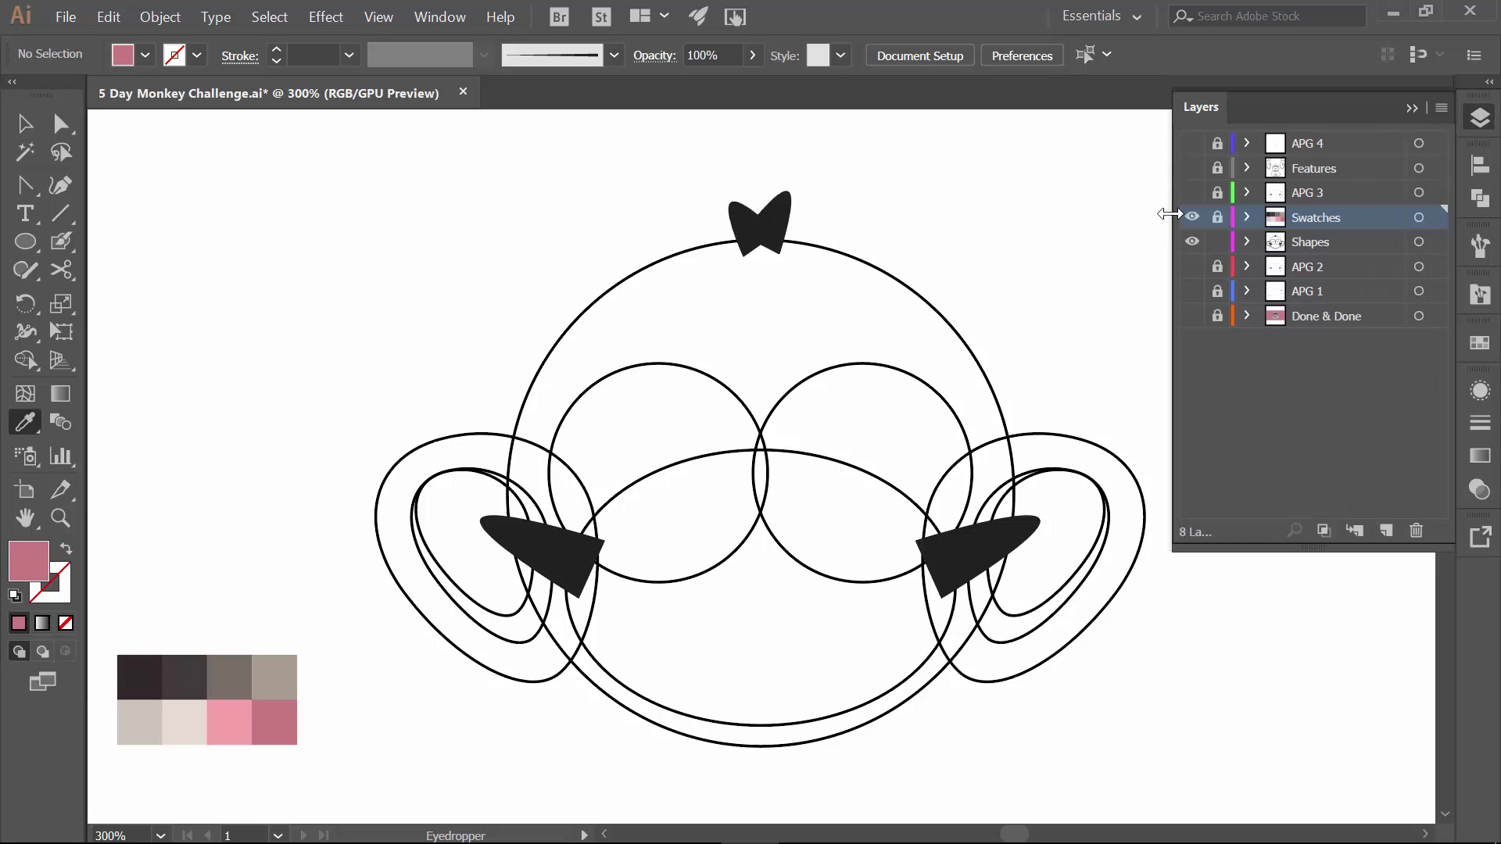
pyautogui.click(1192, 221)
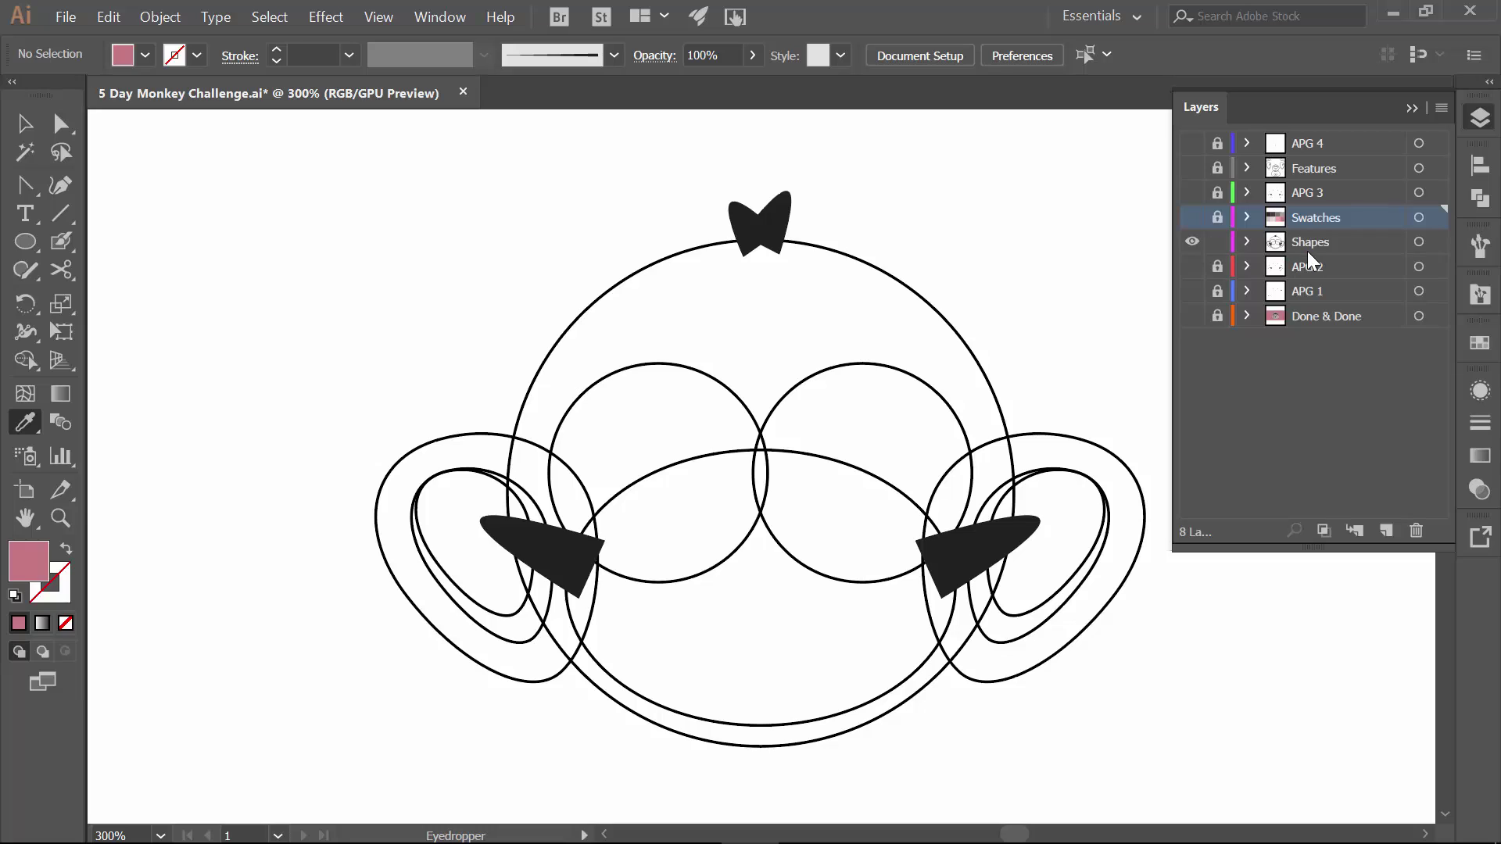
pyautogui.click(1312, 250)
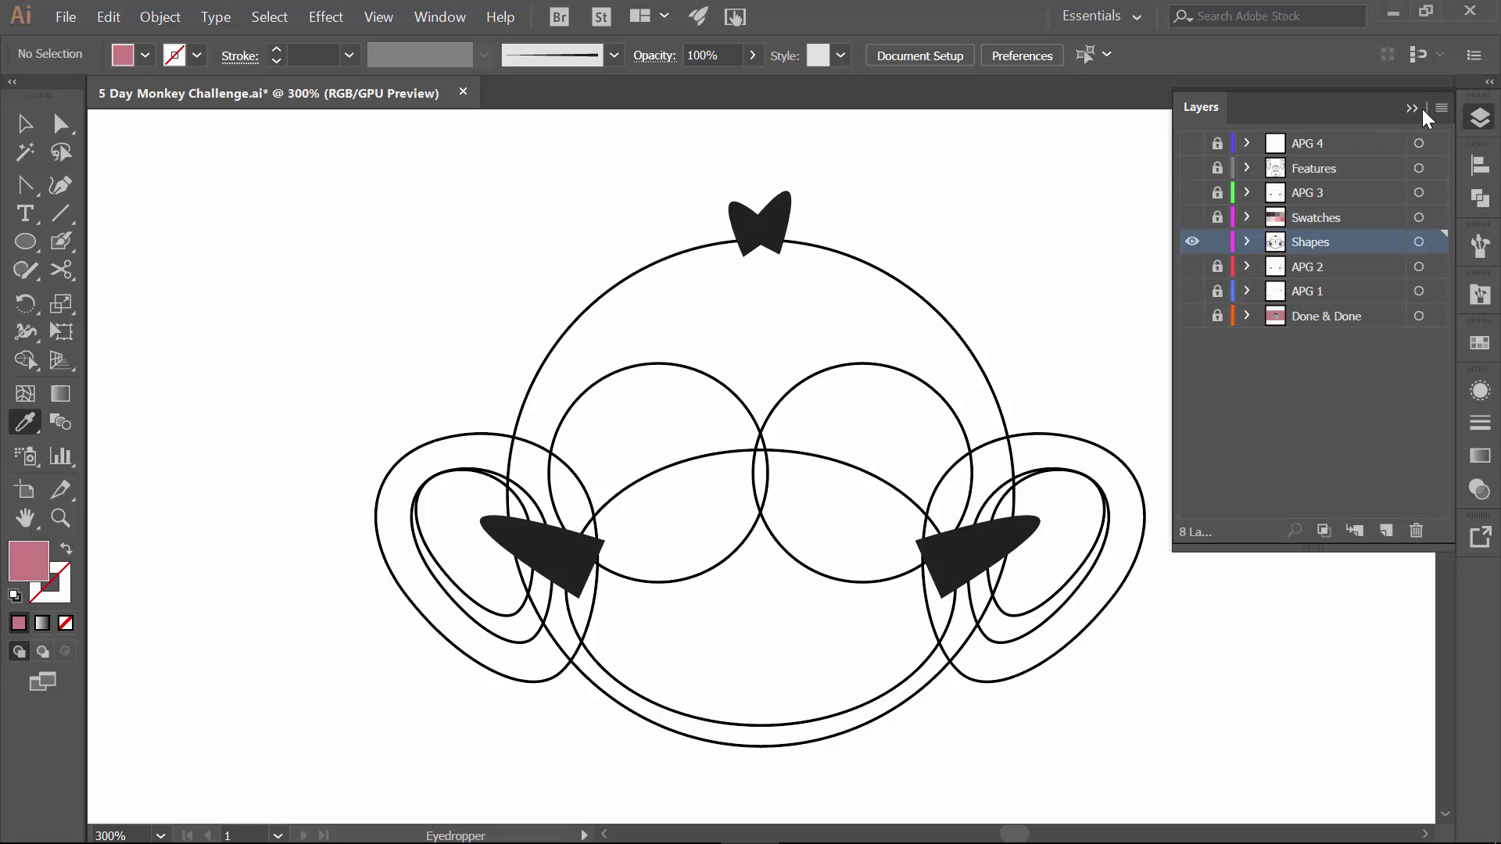
pyautogui.click(451, 445)
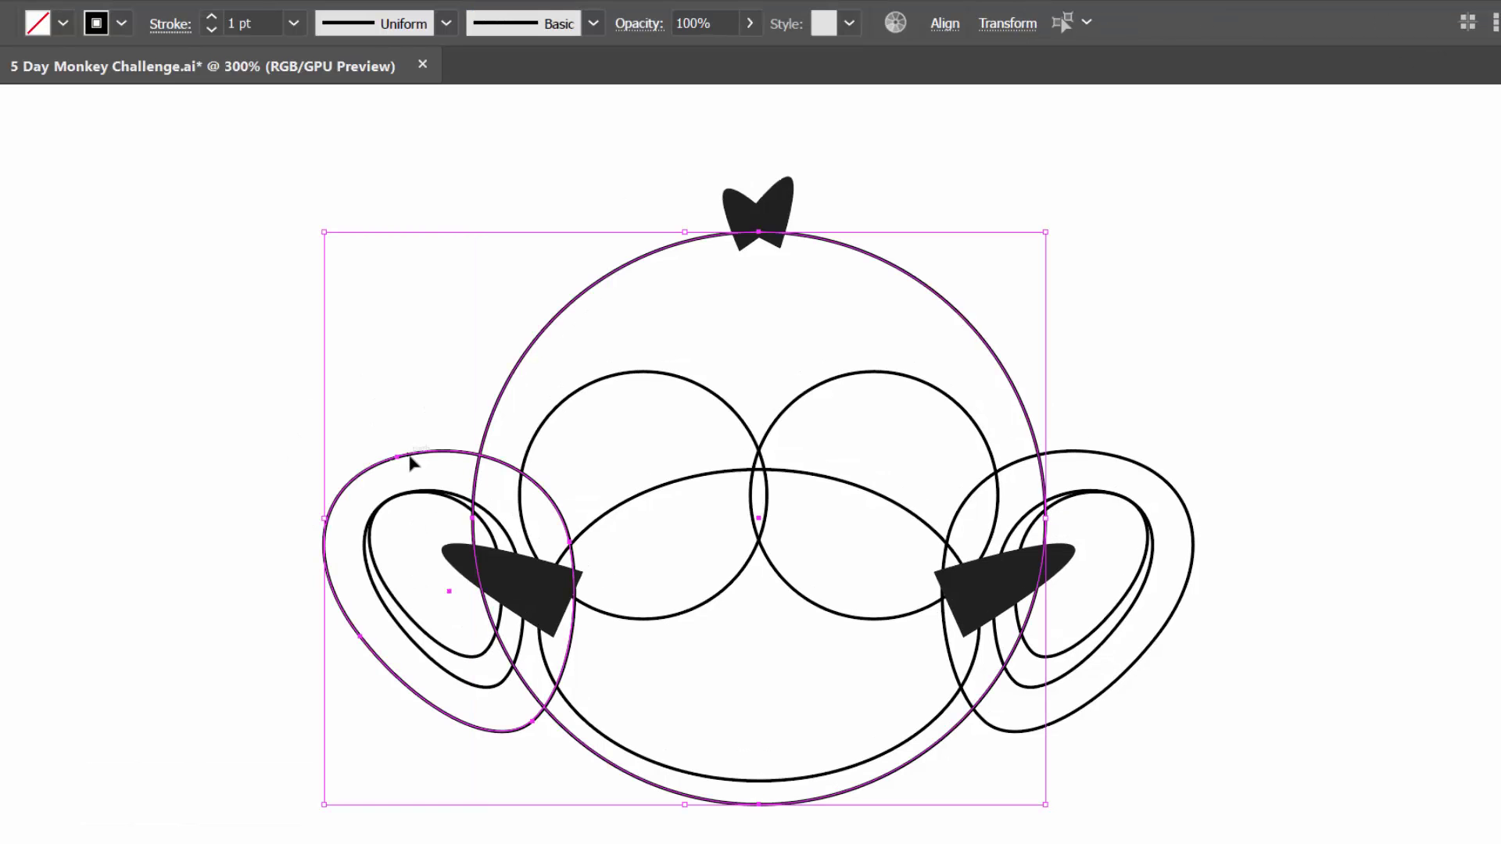
pyautogui.keyDown('shift'); pyautogui.click(1113, 461); pyautogui.keyUp('shift')
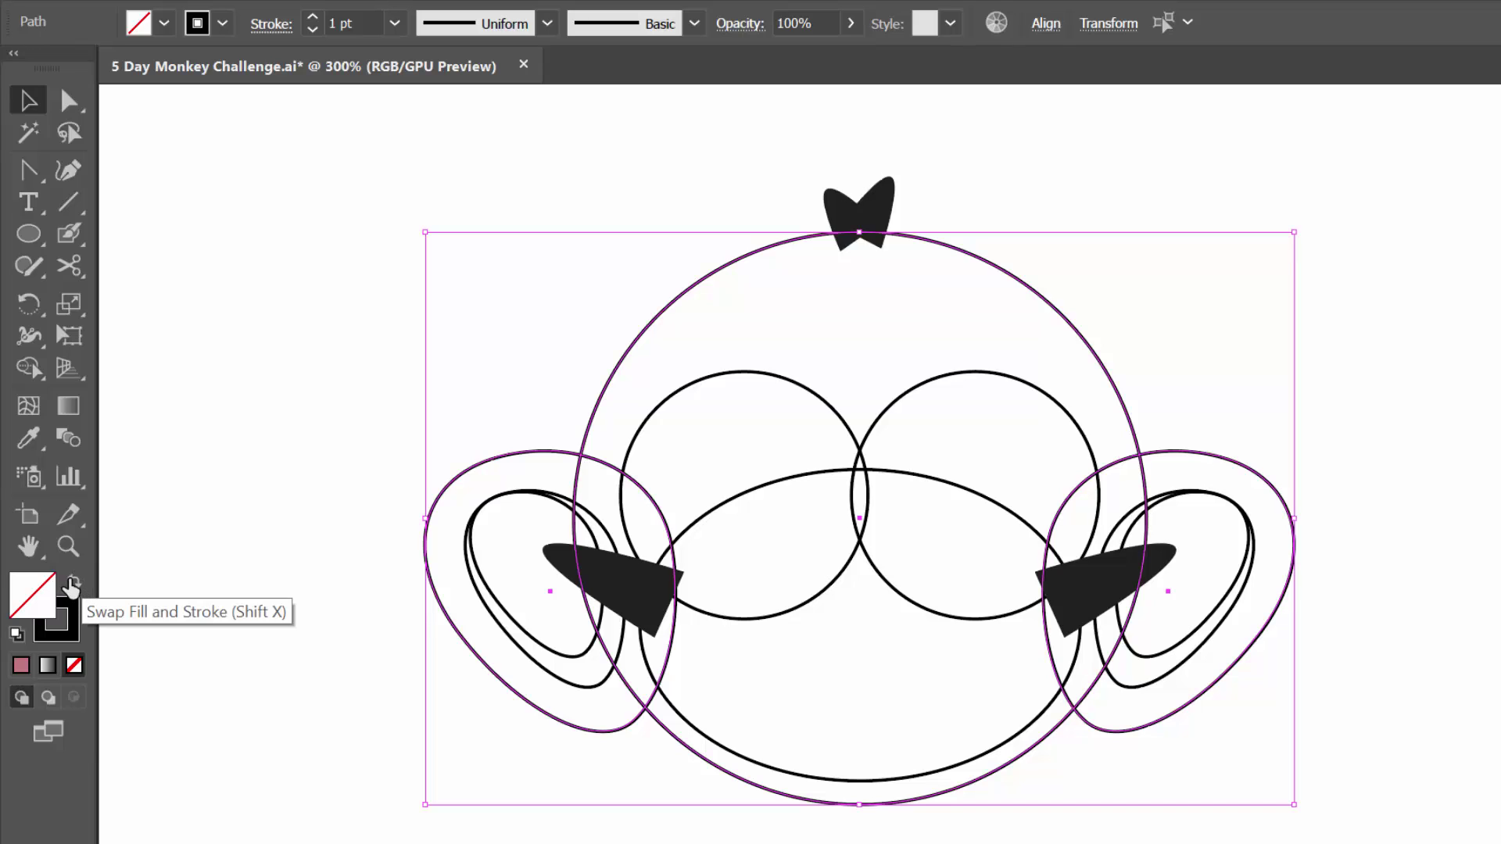
# Fill the head and both ears dark brown with no outline.
pyautogui.click(76, 584)
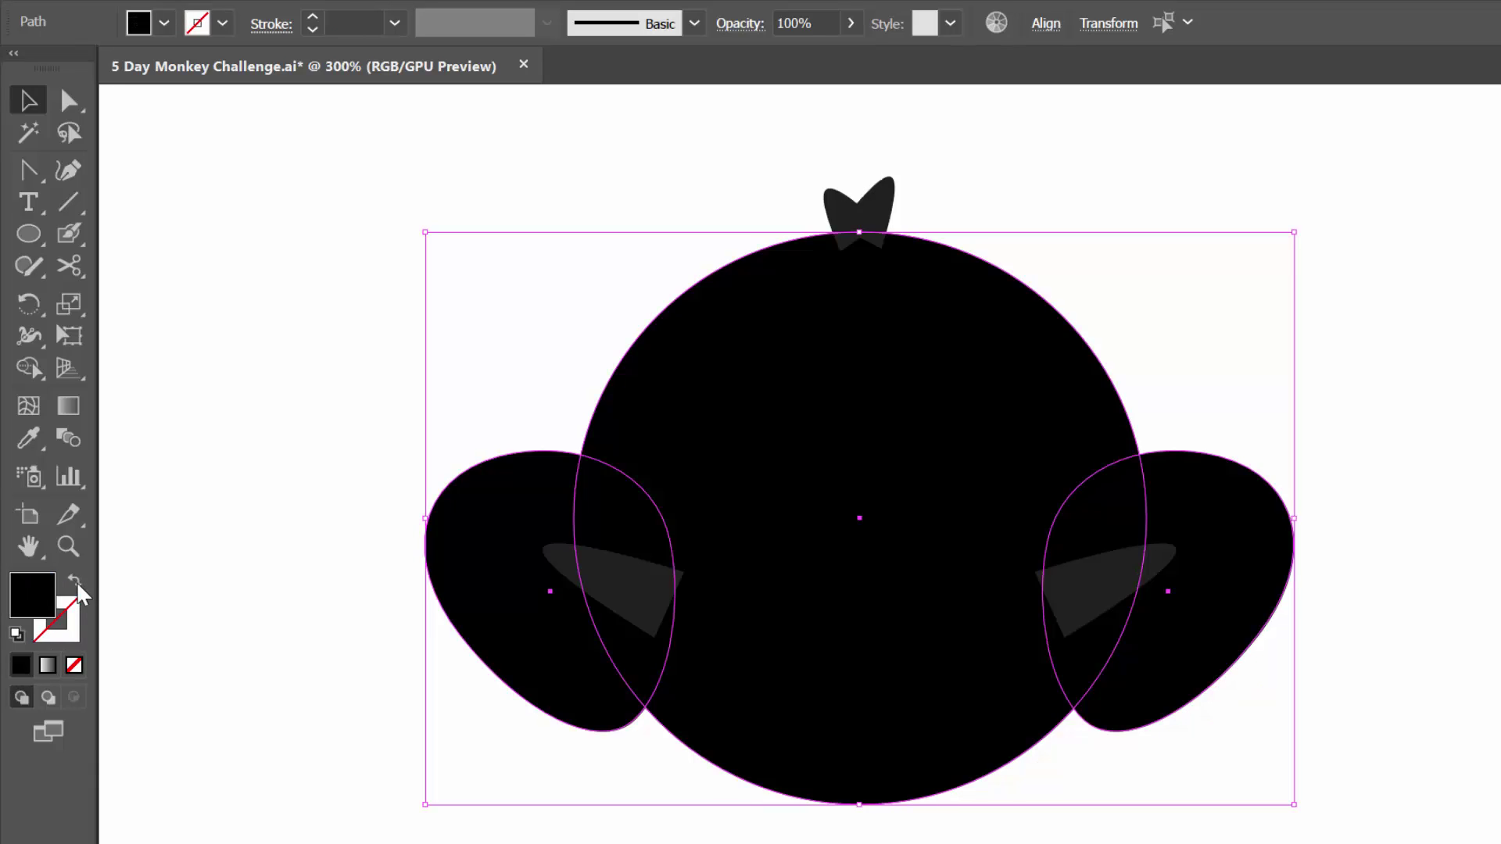
pyautogui.click(164, 22)
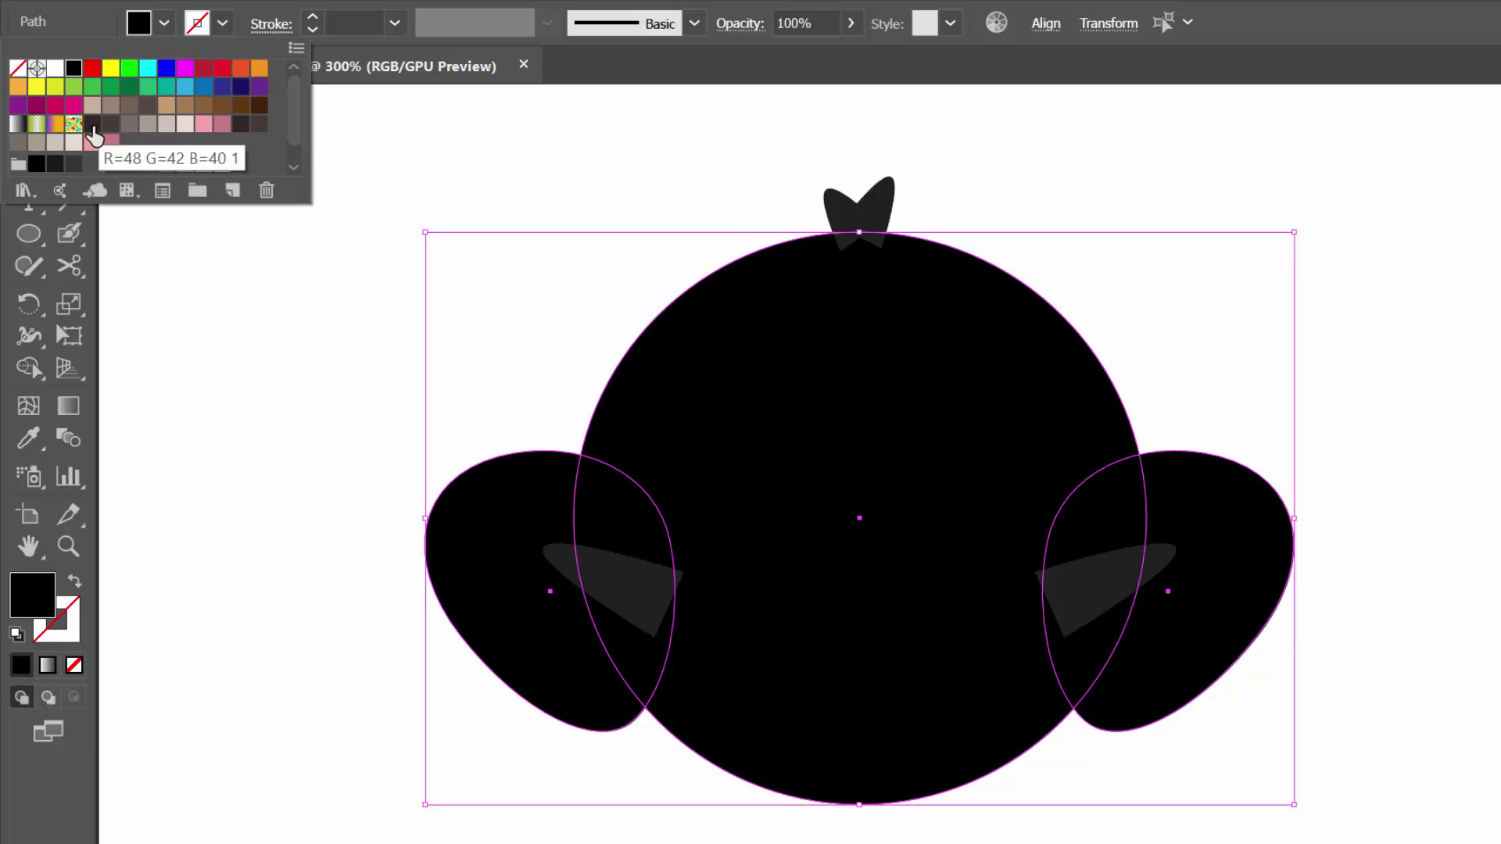
pyautogui.click(93, 123)
# Send the head and both ears to the back of the stacking order.
pyautogui.click(516, 594)
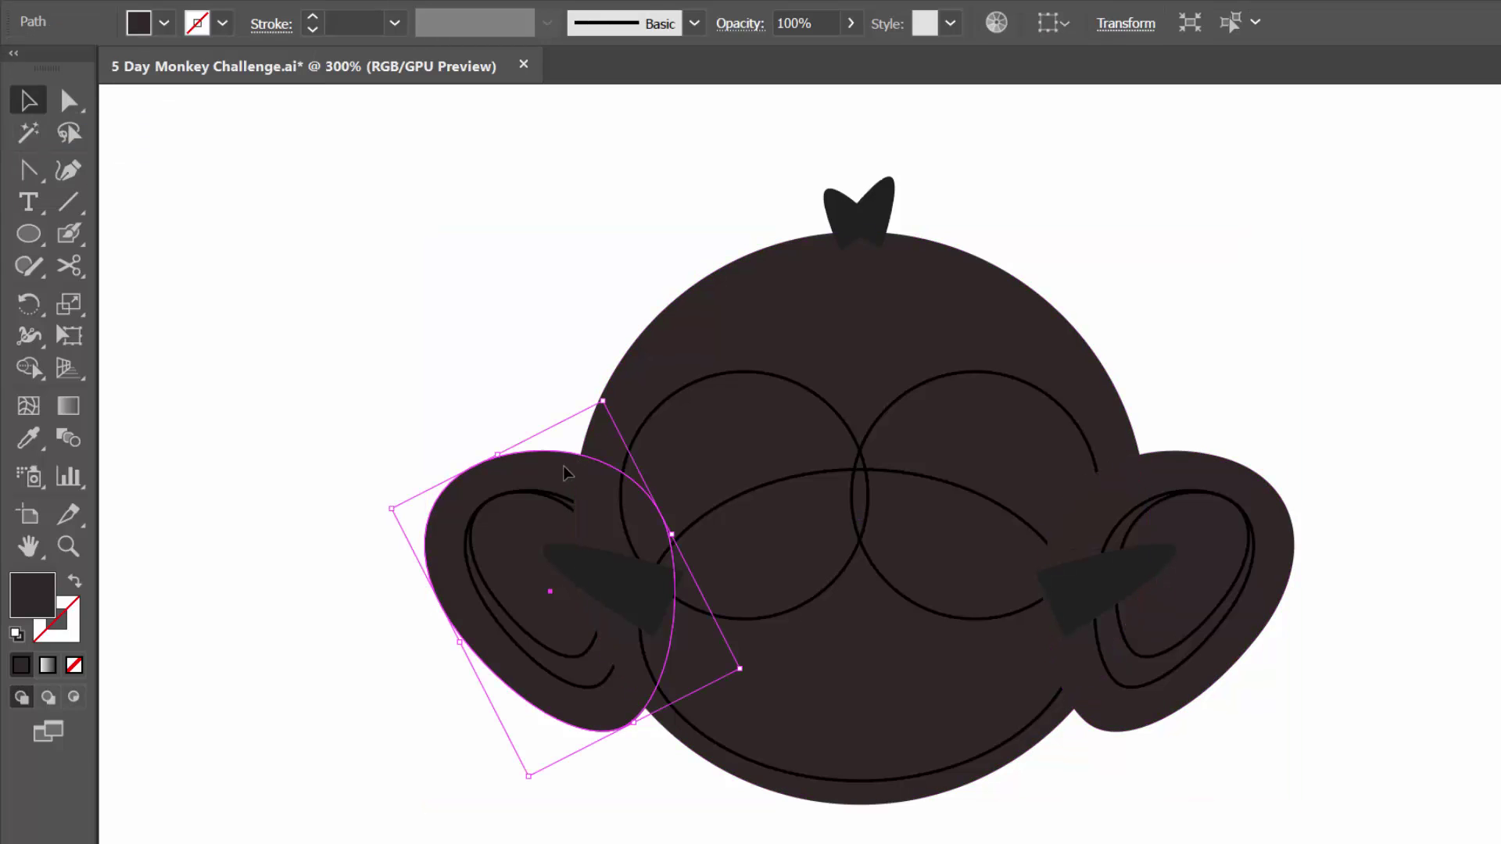
pyautogui.keyDown('shift'); pyautogui.click(685, 322); pyautogui.keyUp('shift')
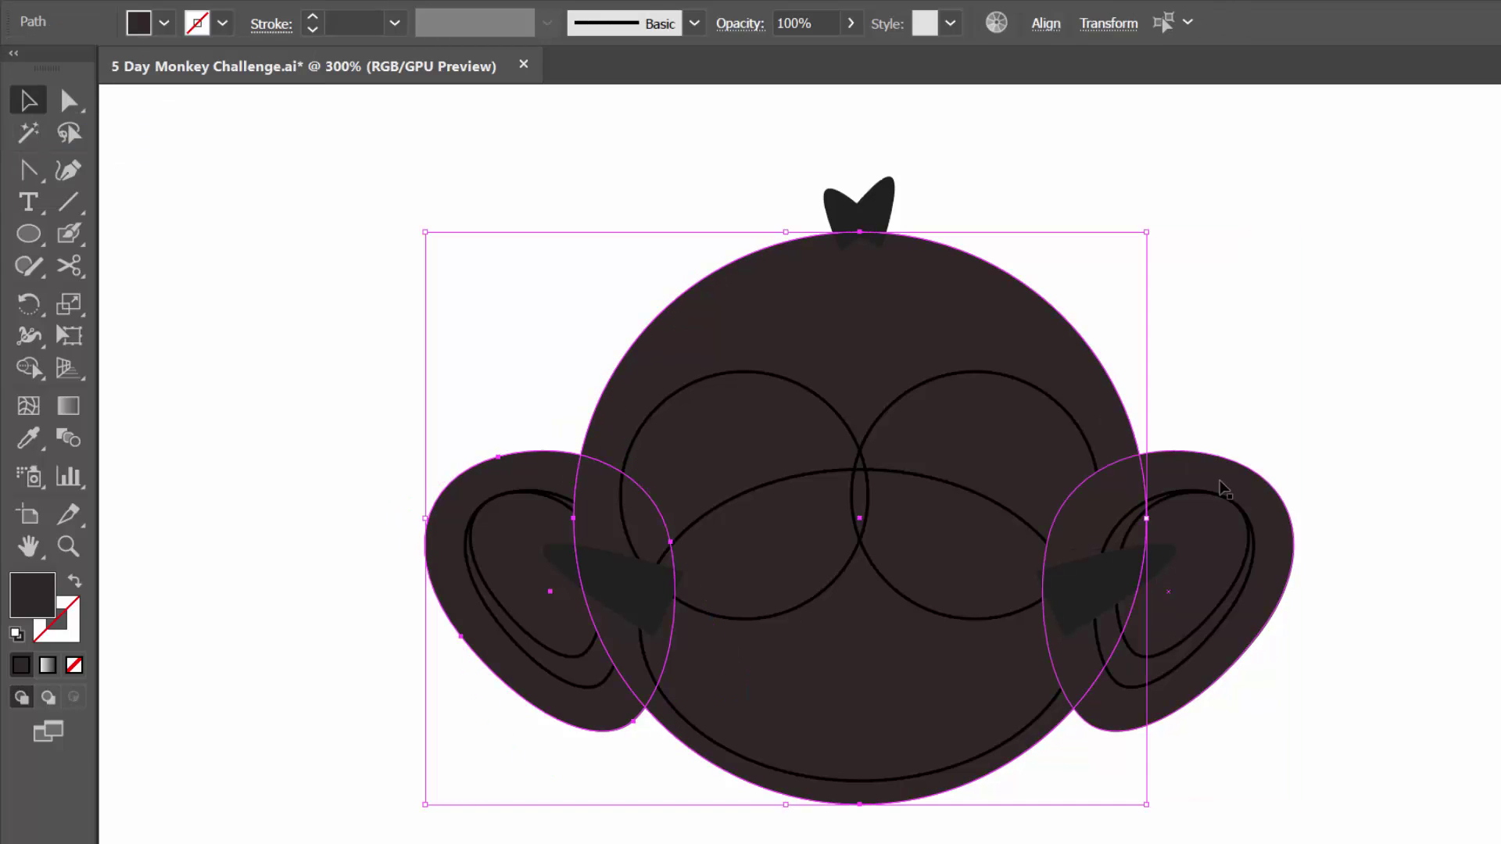
pyautogui.keyDown('shift'); pyautogui.click(1225, 490); pyautogui.keyUp('shift')
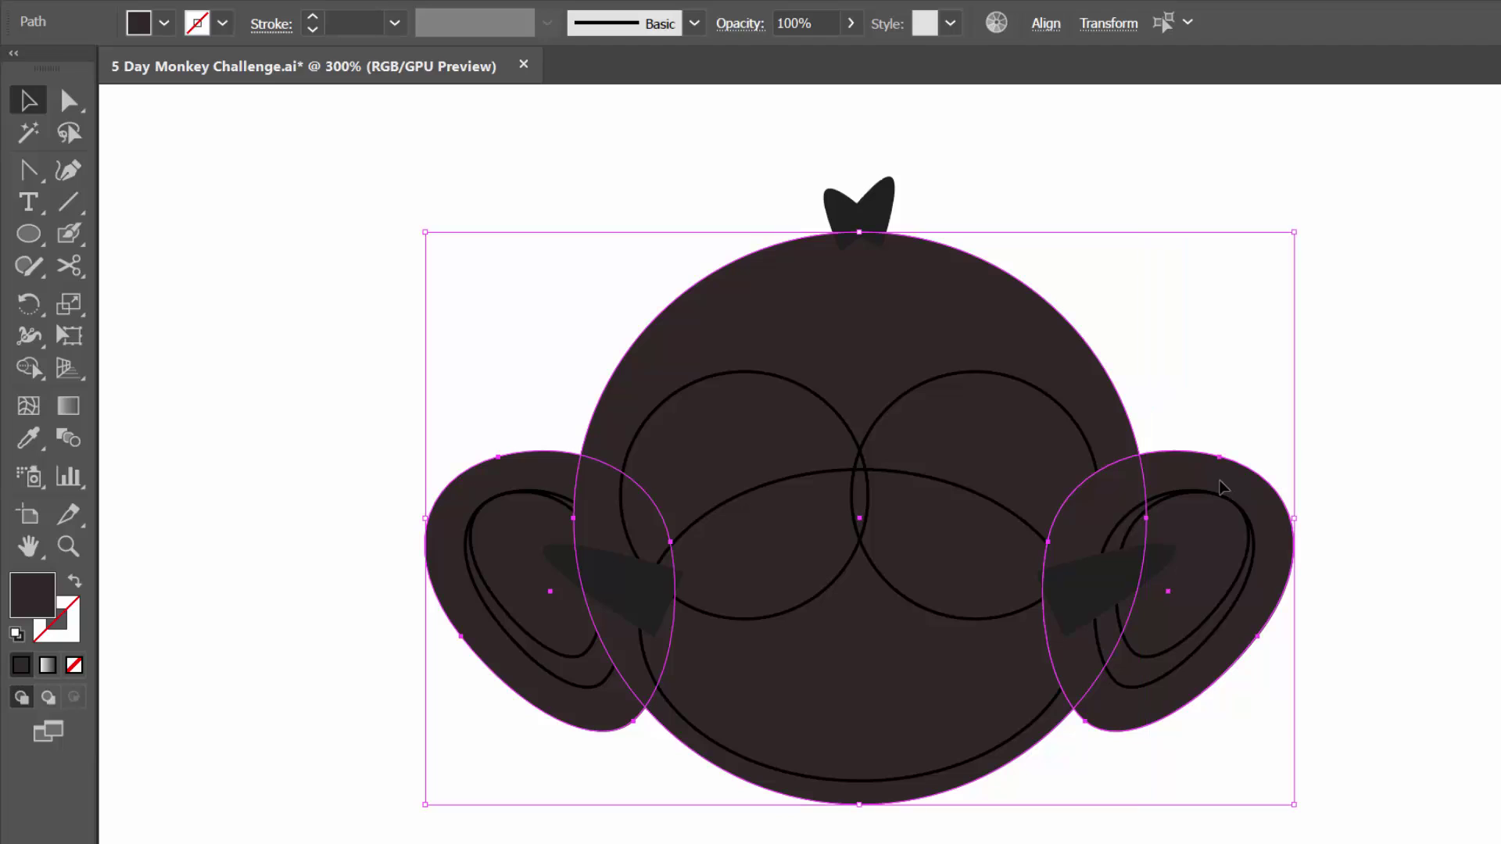
pyautogui.rightClick(956, 320)
pyautogui.moveTo(977, 664)
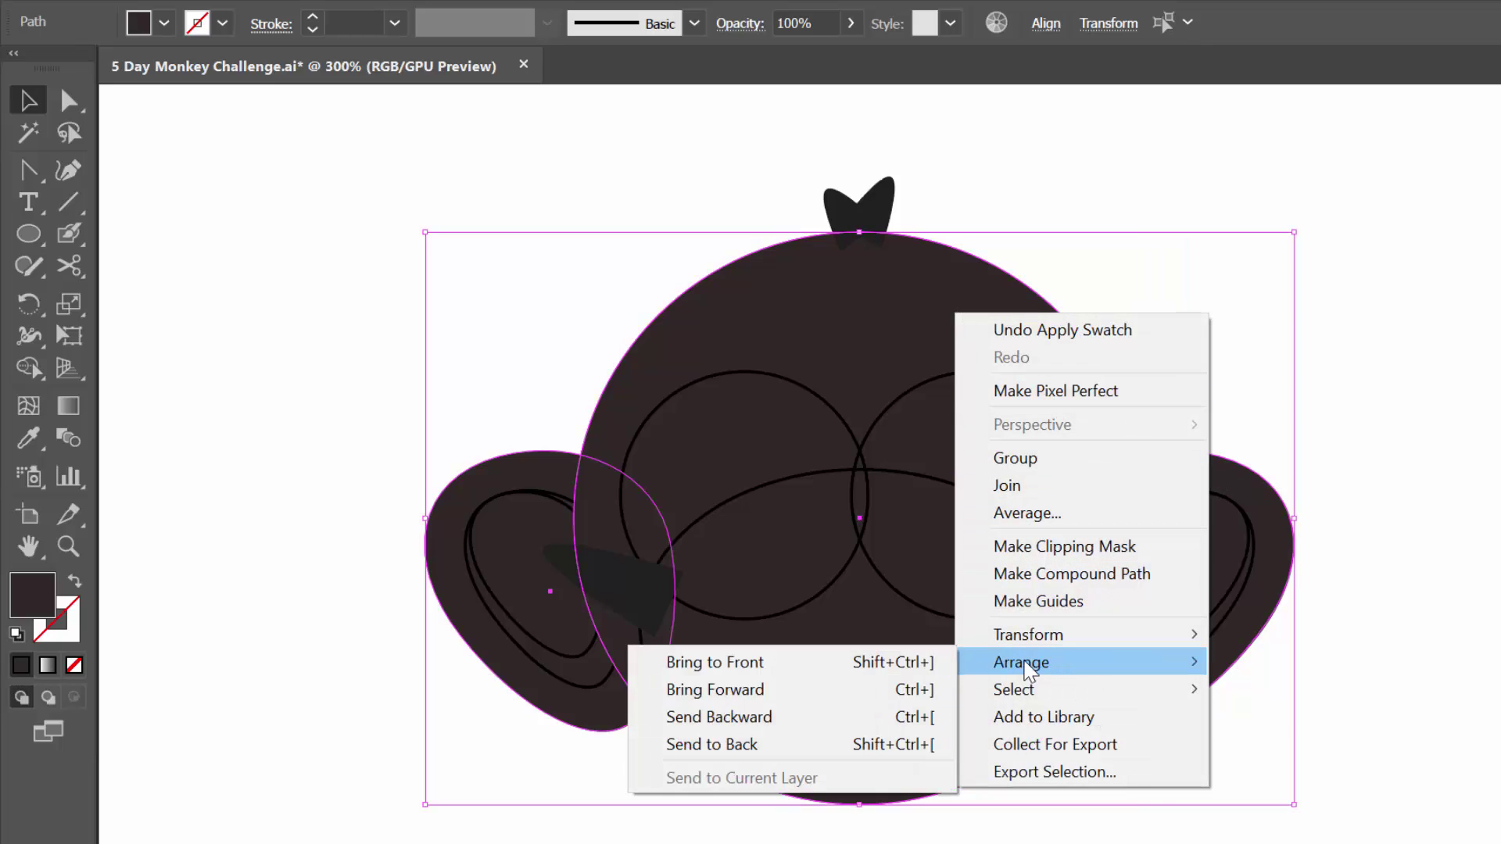
pyautogui.click(759, 746)
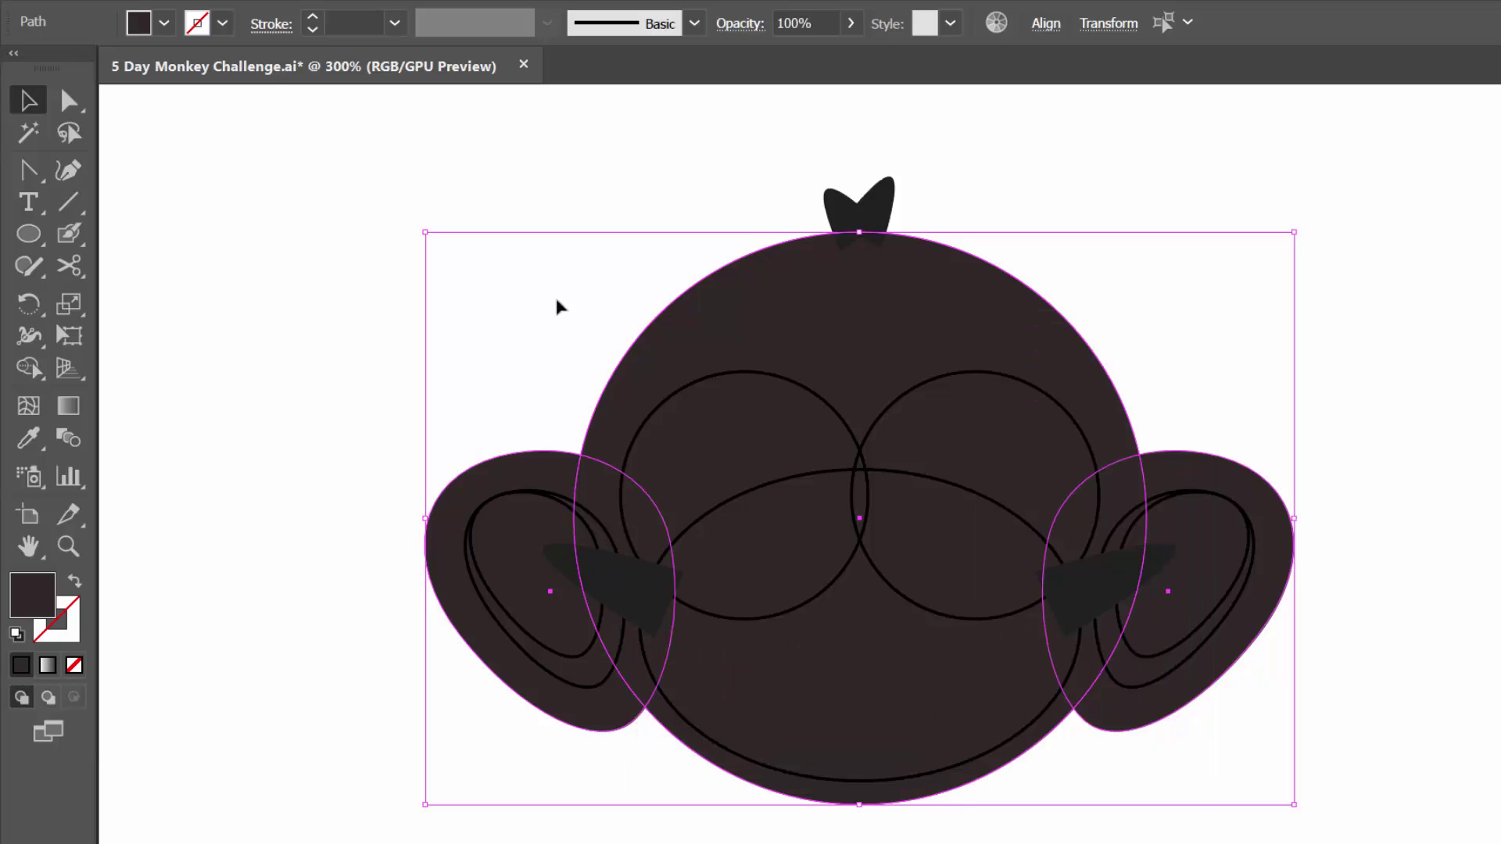
pyautogui.click(624, 200)
pyautogui.click(856, 215)
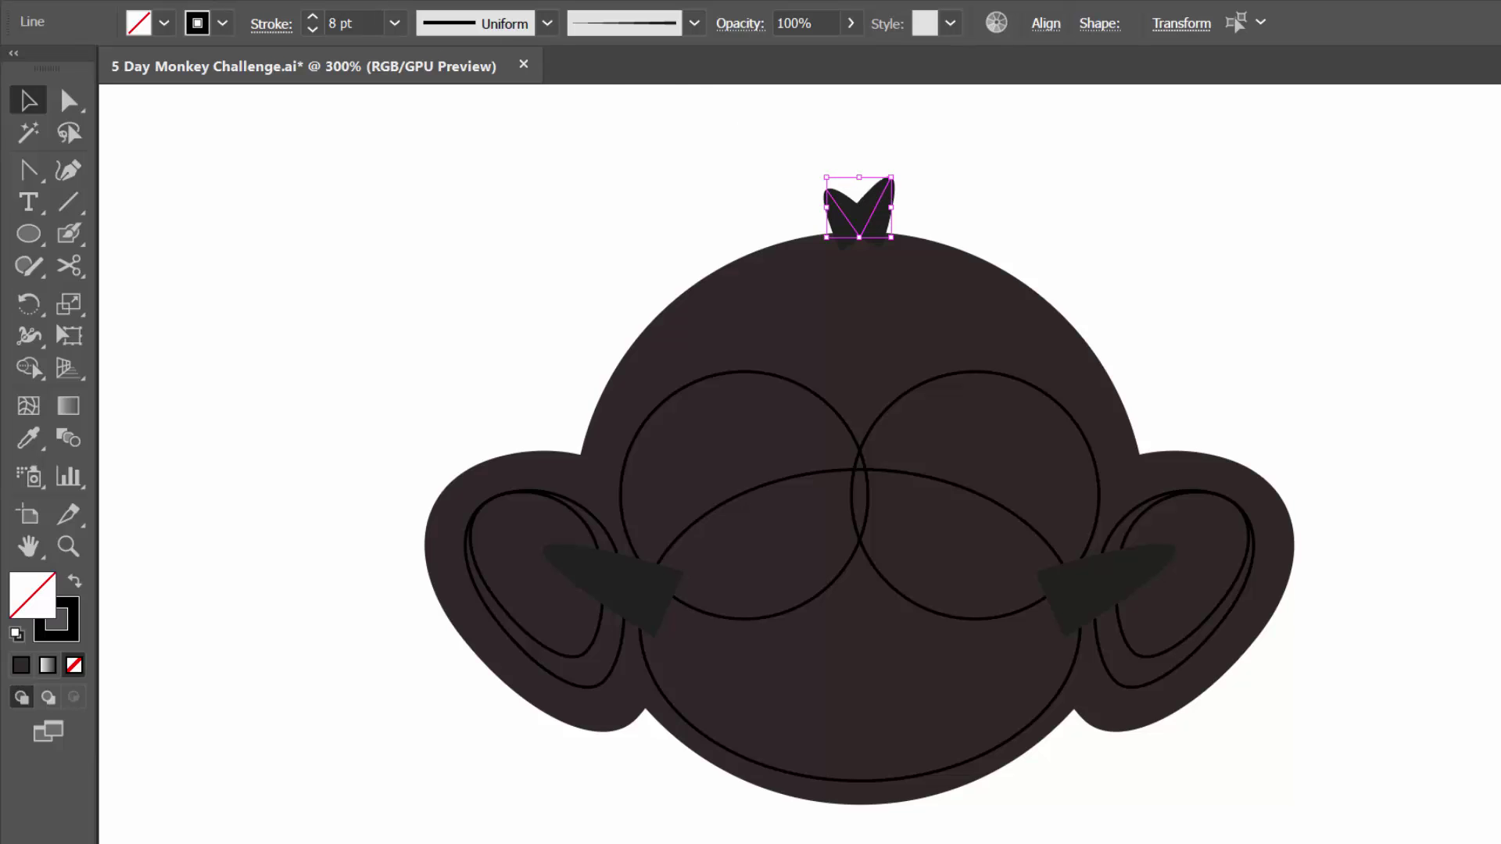
# Expand the tuft's stroke into filled shapes and fill them dark brown.
pyautogui.click(189, 2)
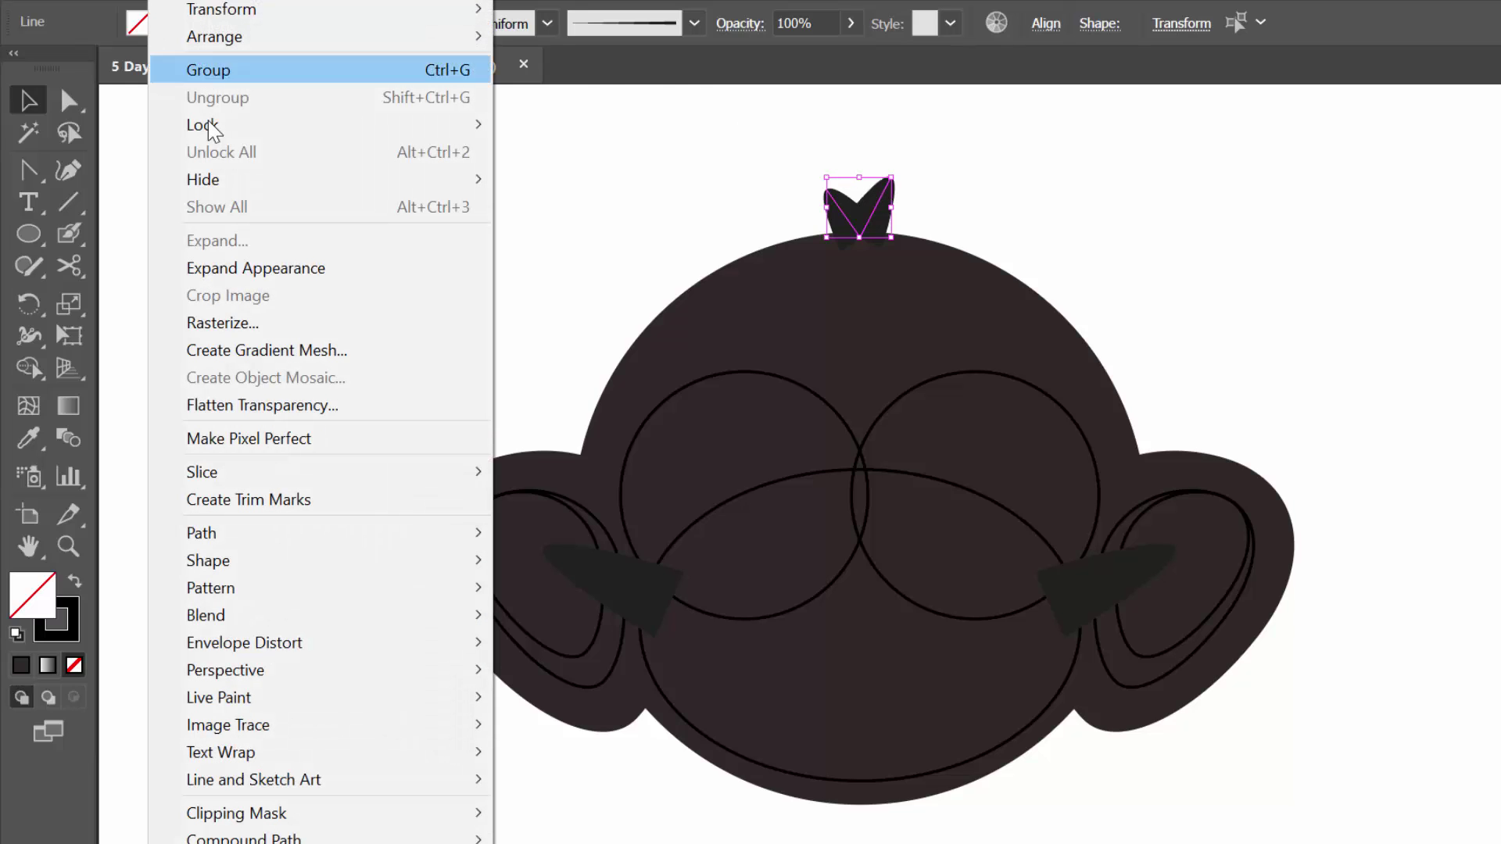
pyautogui.click(222, 272)
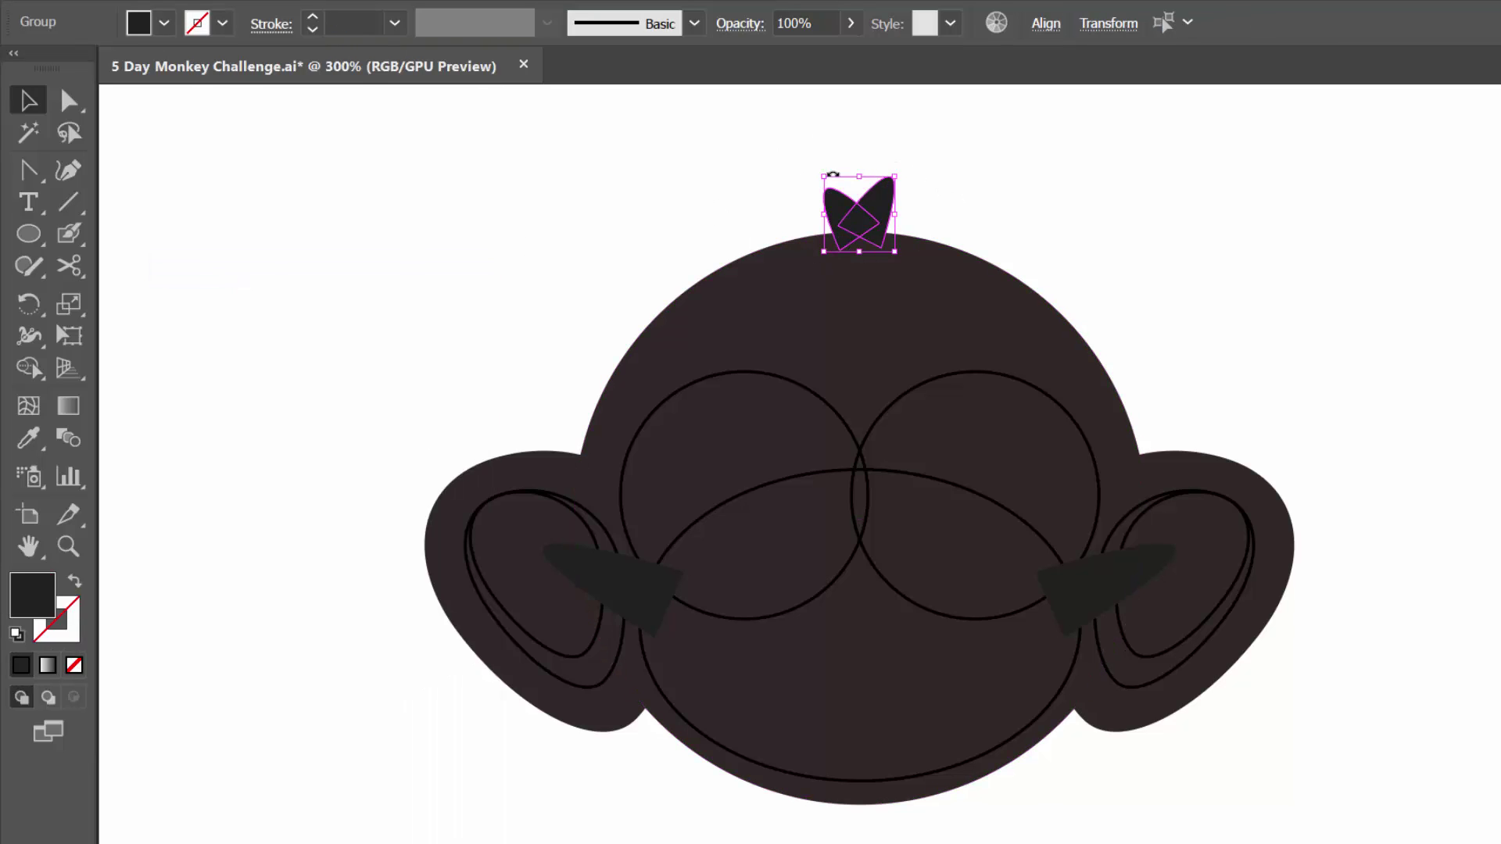
pyautogui.click(163, 24)
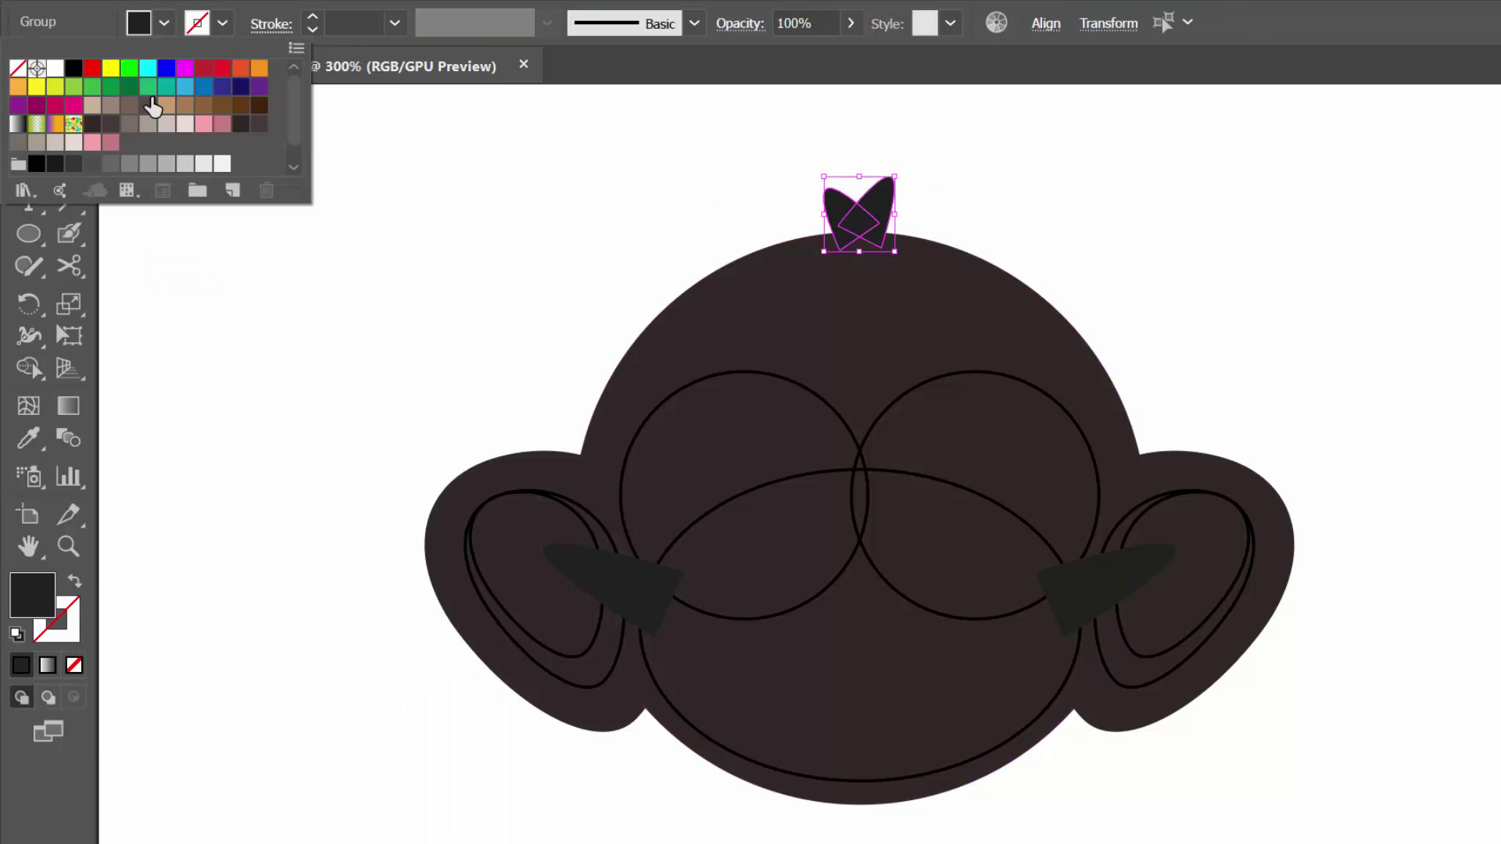
pyautogui.click(92, 124)
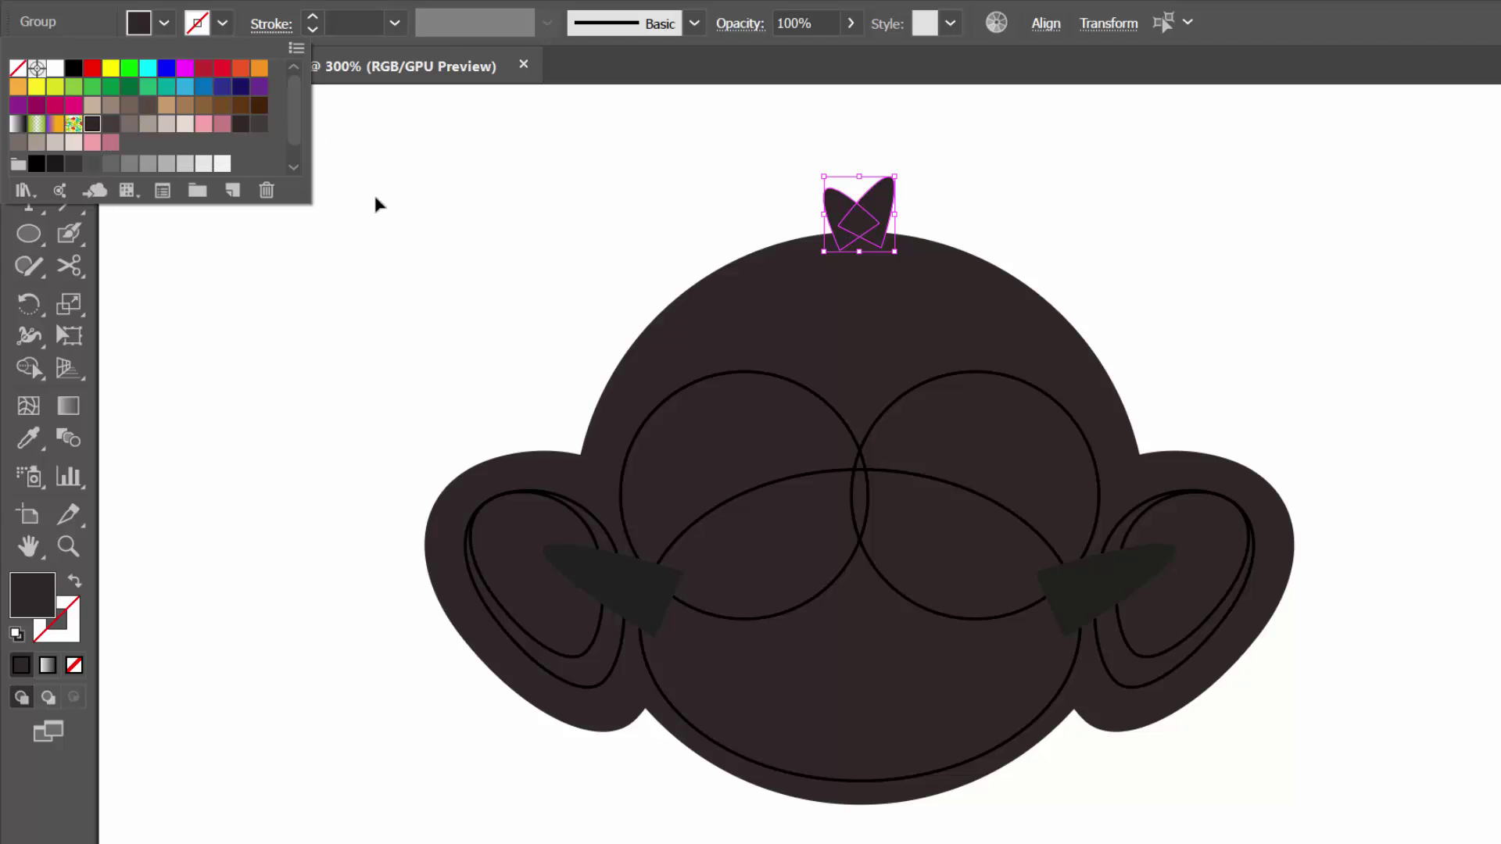
# Expand the two thick strokes beside the ears and fill them dark brown.
pyautogui.click(593, 214)
pyautogui.click(596, 217)
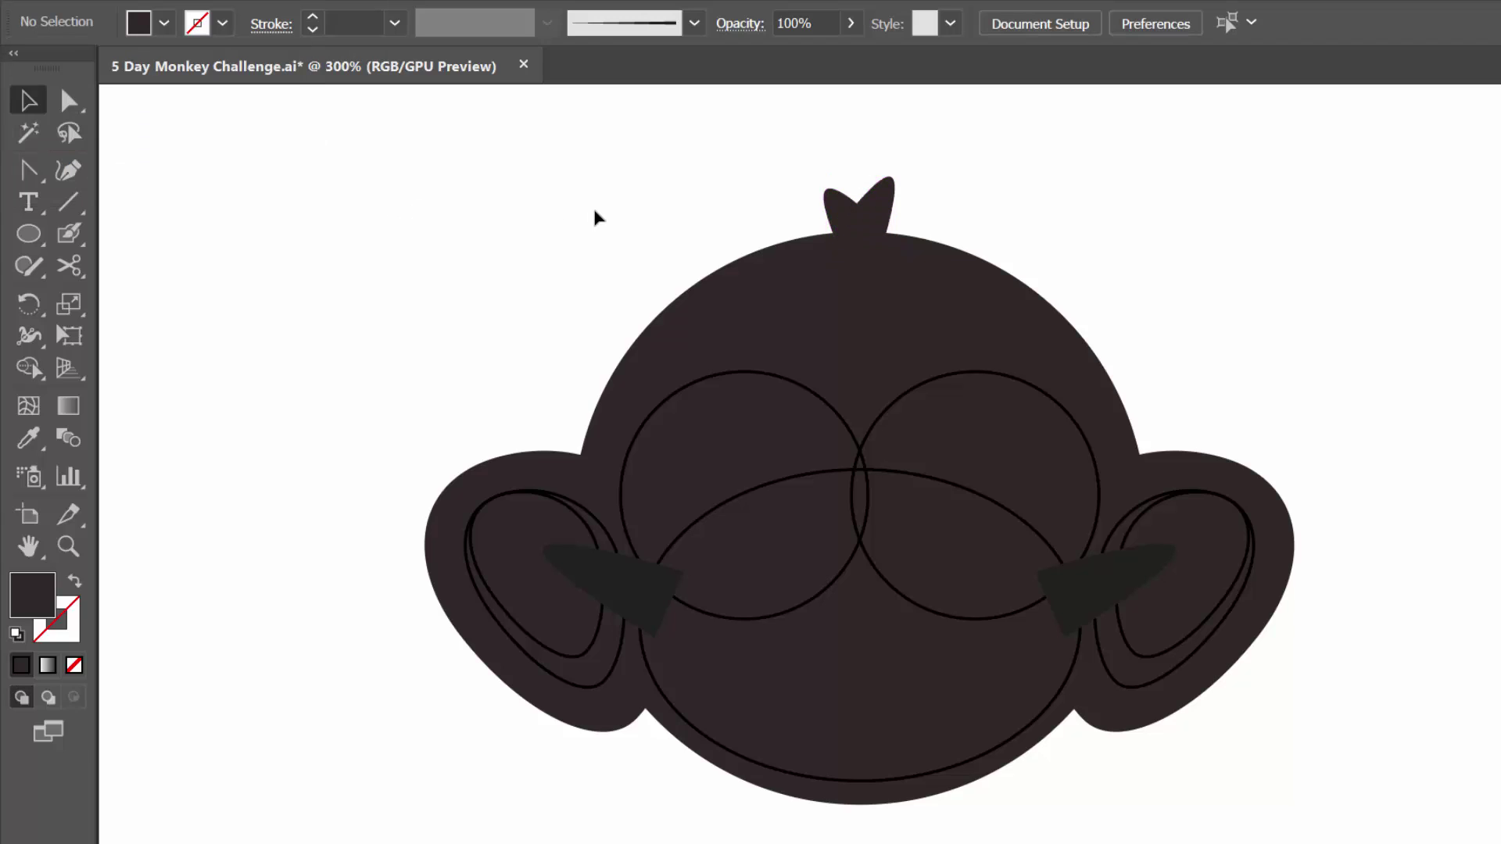
pyautogui.click(620, 583)
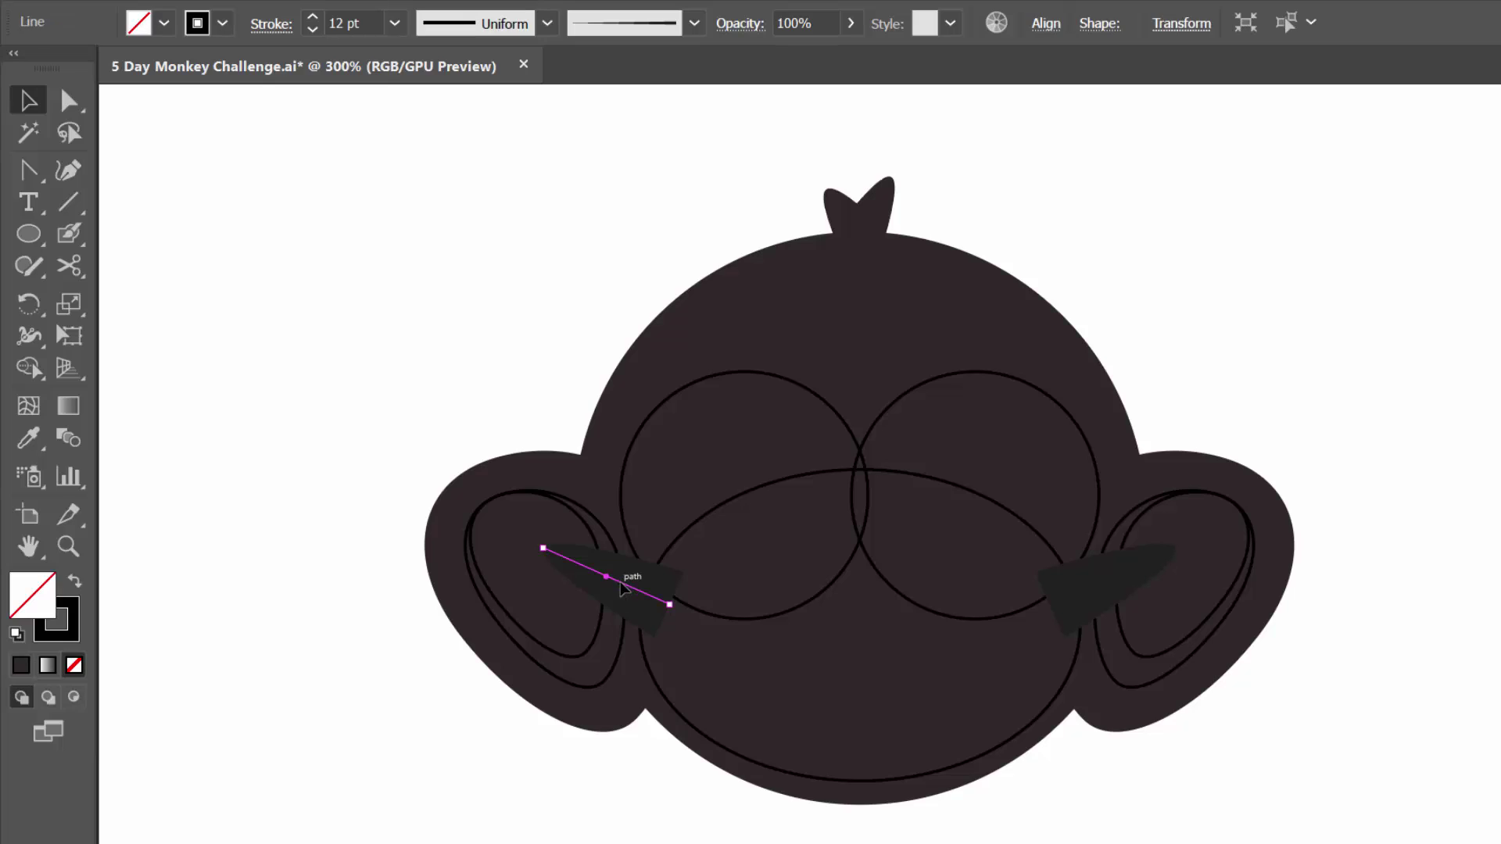
pyautogui.keyDown('shift'); pyautogui.click(1092, 606); pyautogui.keyUp('shift')
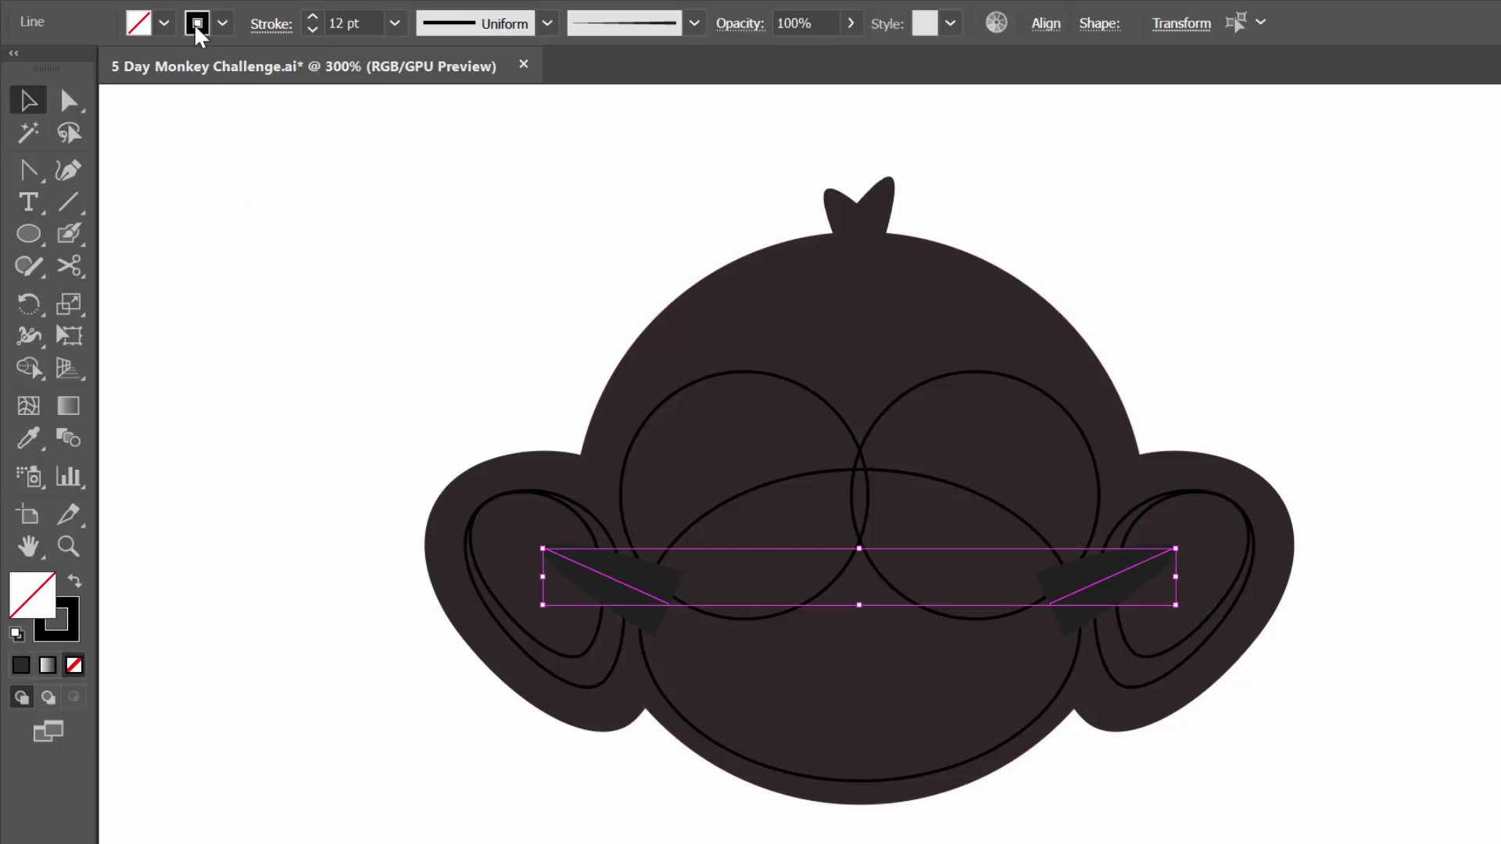
pyautogui.click(184, 0)
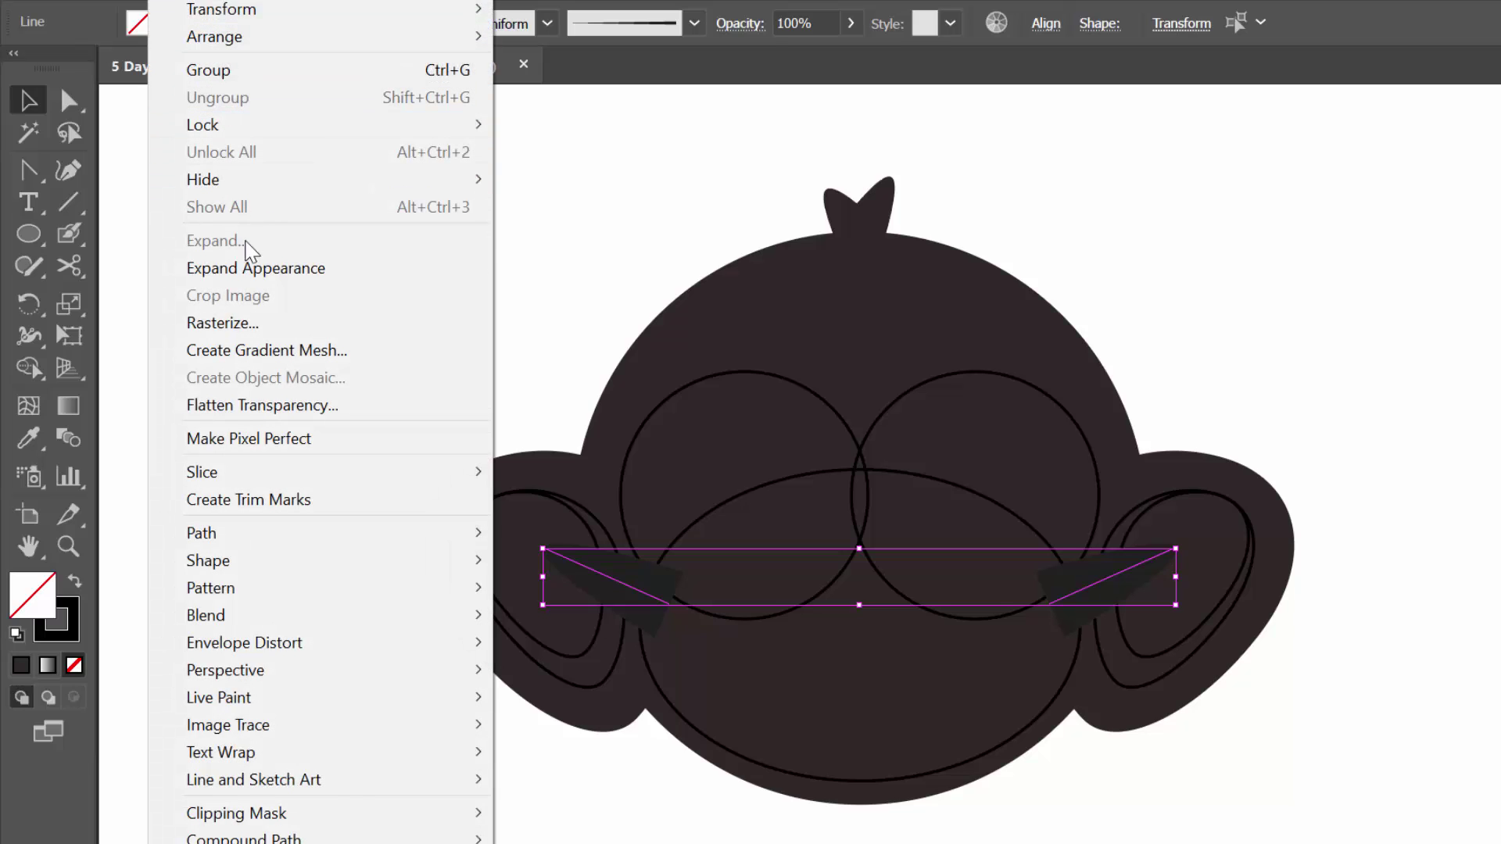
pyautogui.click(250, 270)
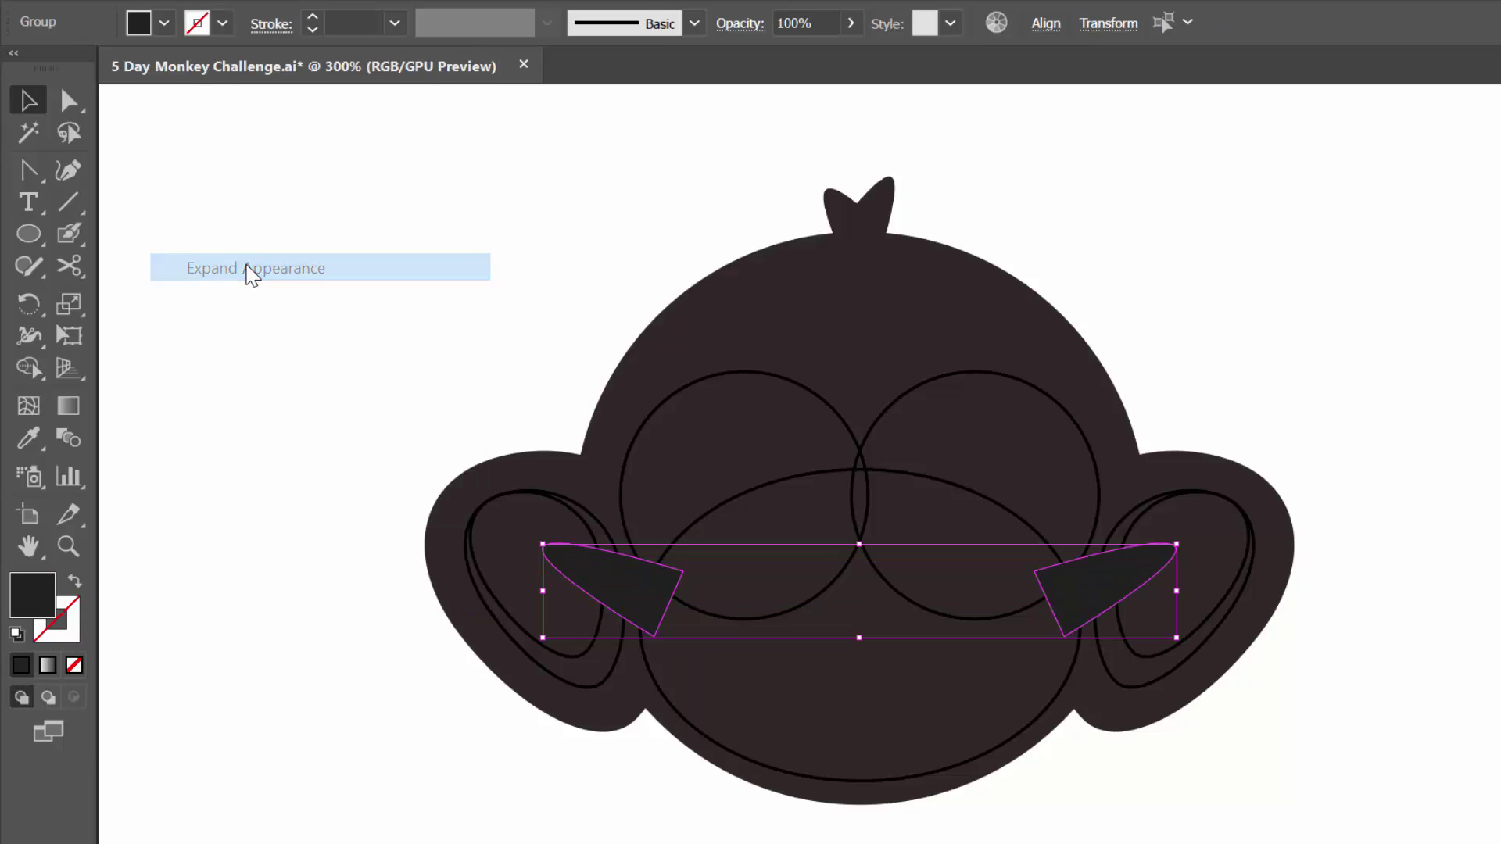
pyautogui.click(164, 24)
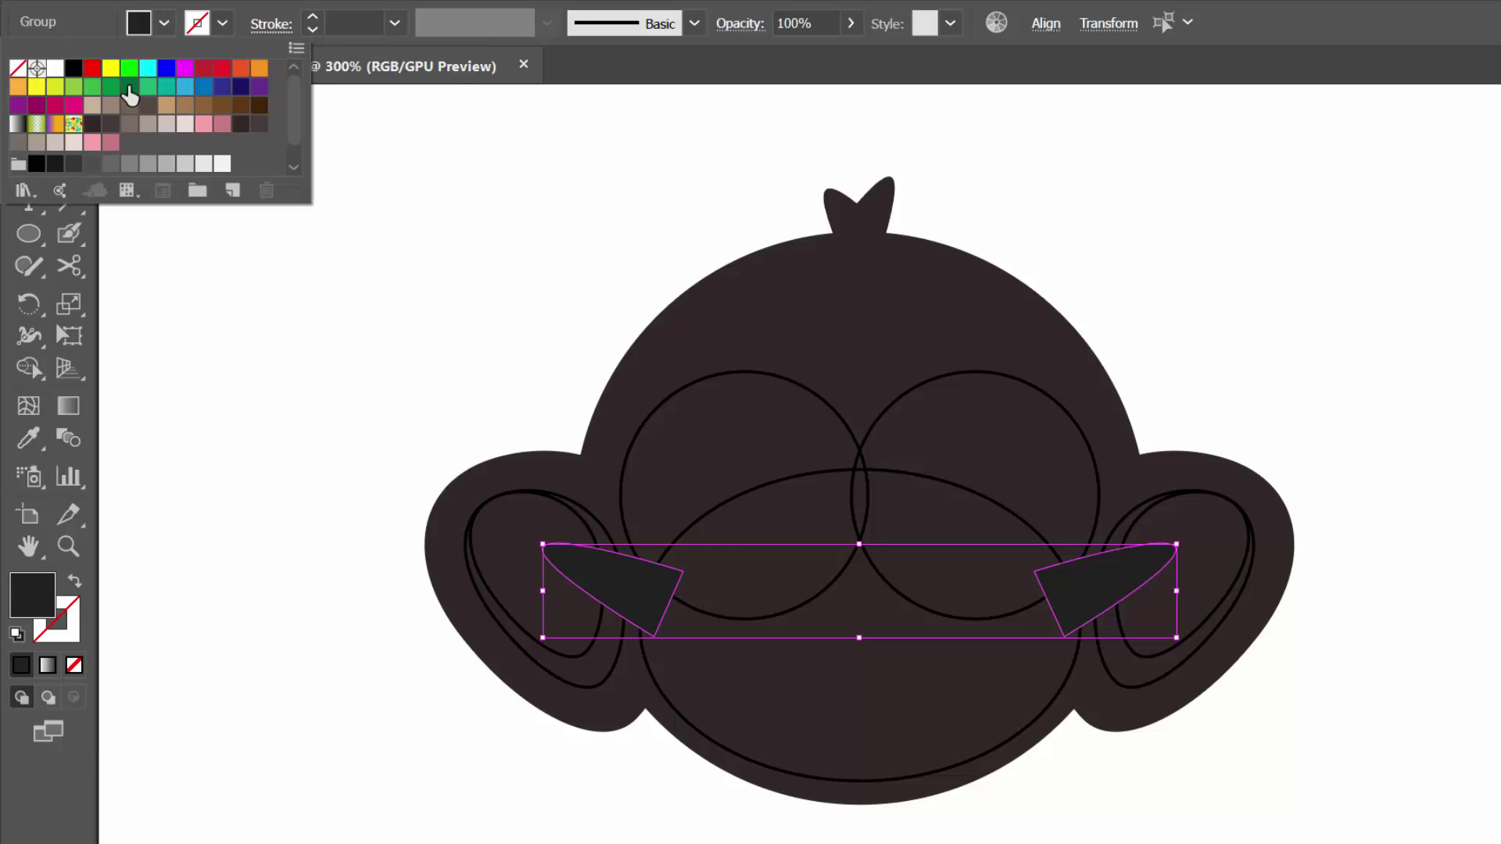
pyautogui.click(93, 123)
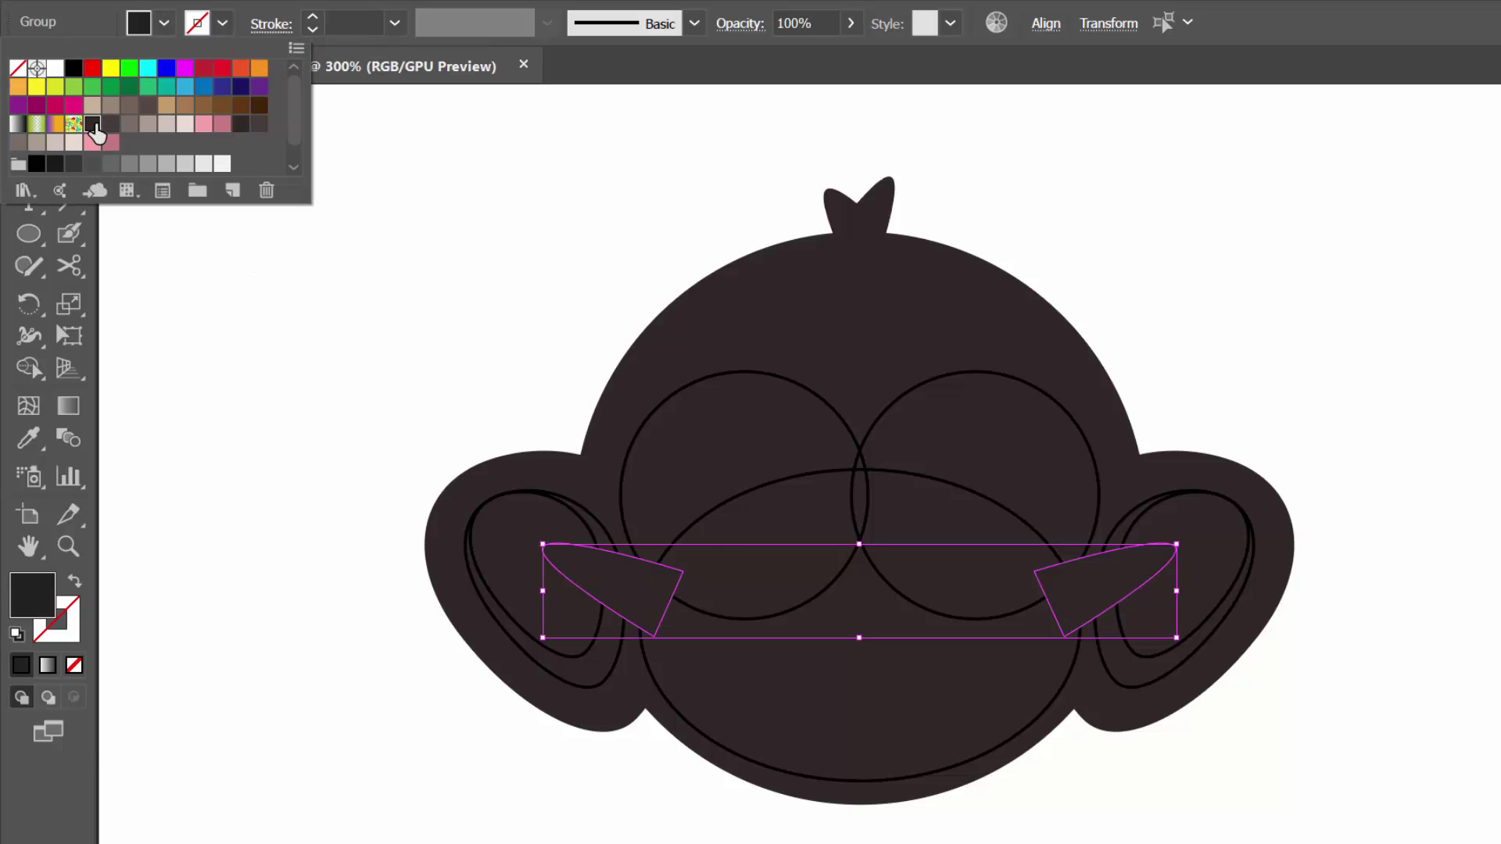
pyautogui.click(400, 320)
# Swap stroke to fill on both eyes and the muzzle, applying the light pinkish-grey swatch.
pyautogui.click(400, 320)
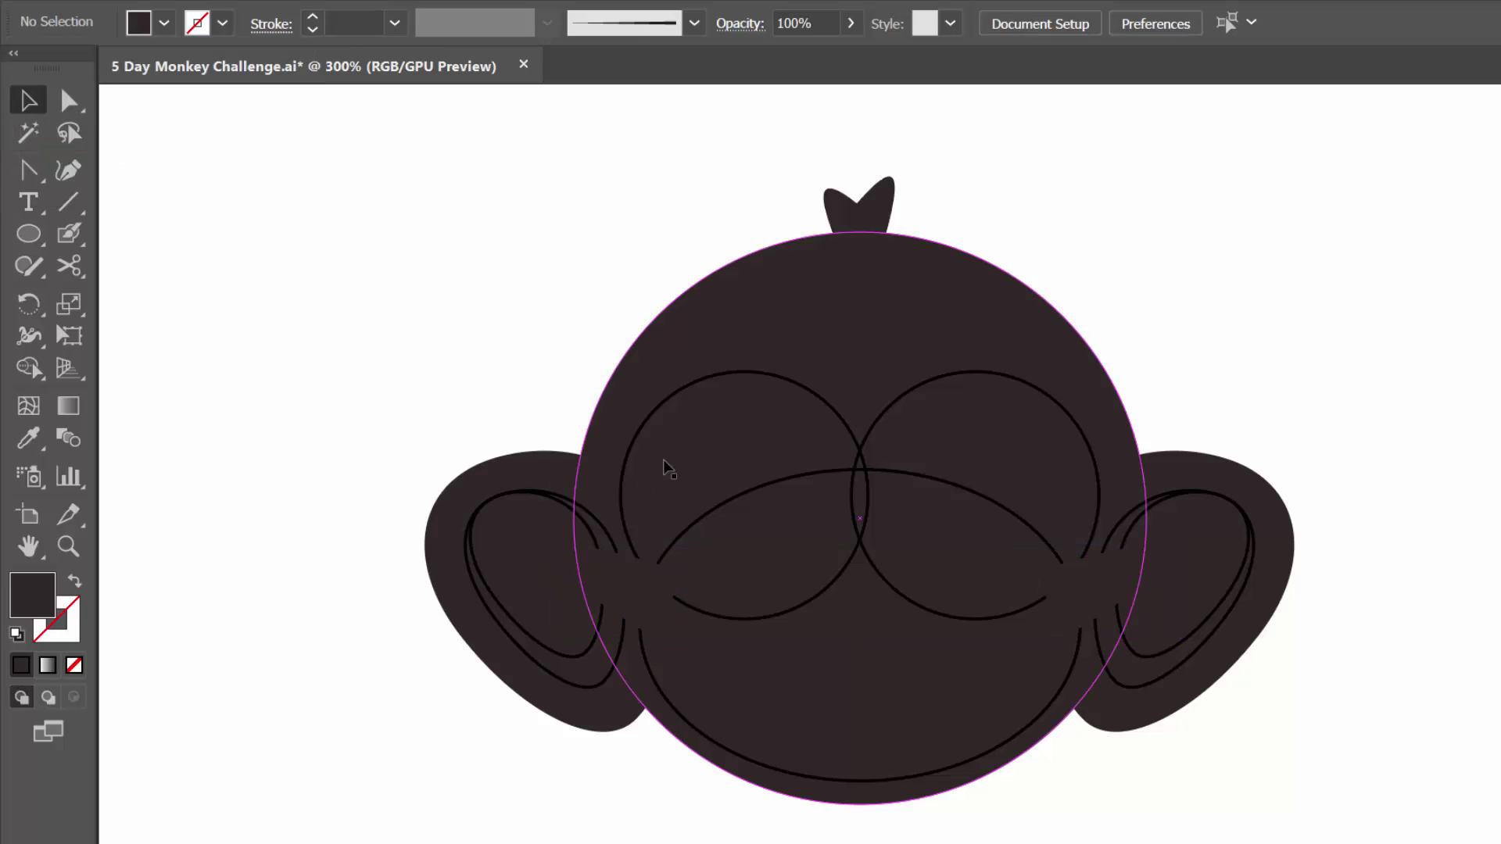
pyautogui.click(670, 398)
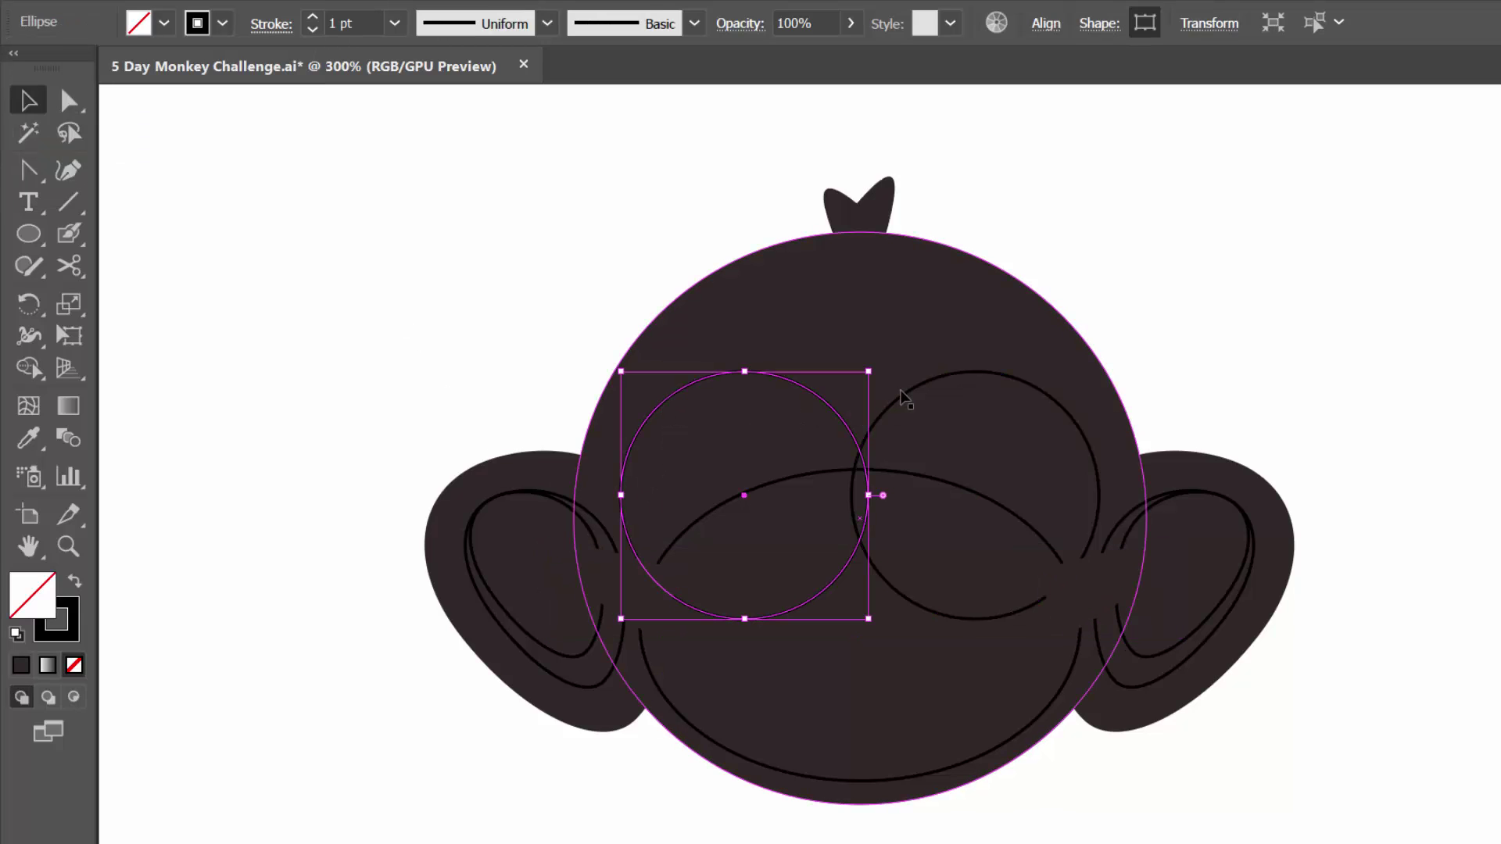
pyautogui.keyDown('shift'); pyautogui.click(910, 393); pyautogui.keyUp('shift')
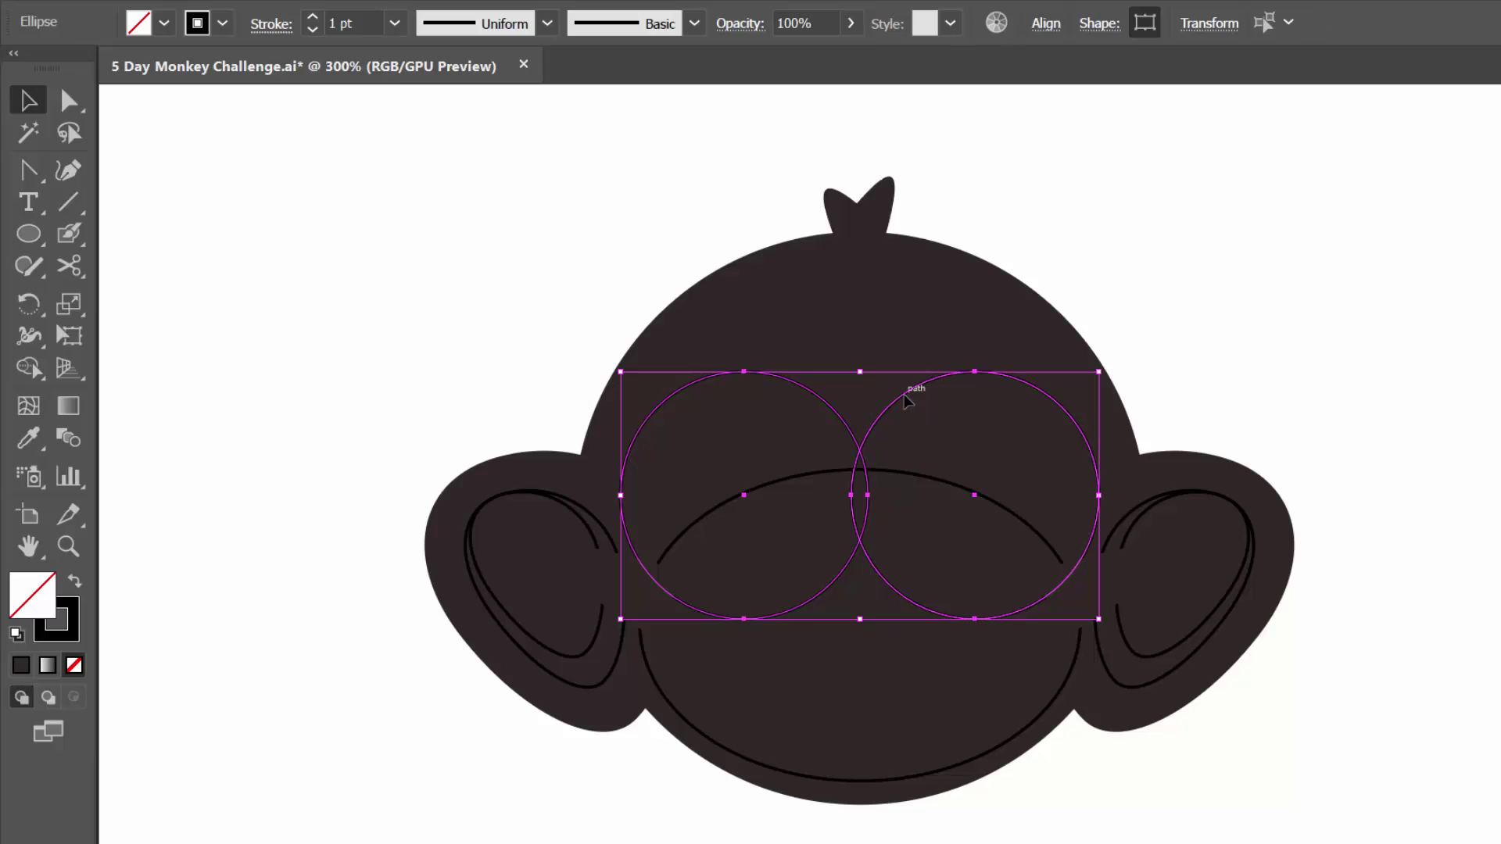
pyautogui.keyDown('shift'); pyautogui.click(907, 477); pyautogui.keyUp('shift')
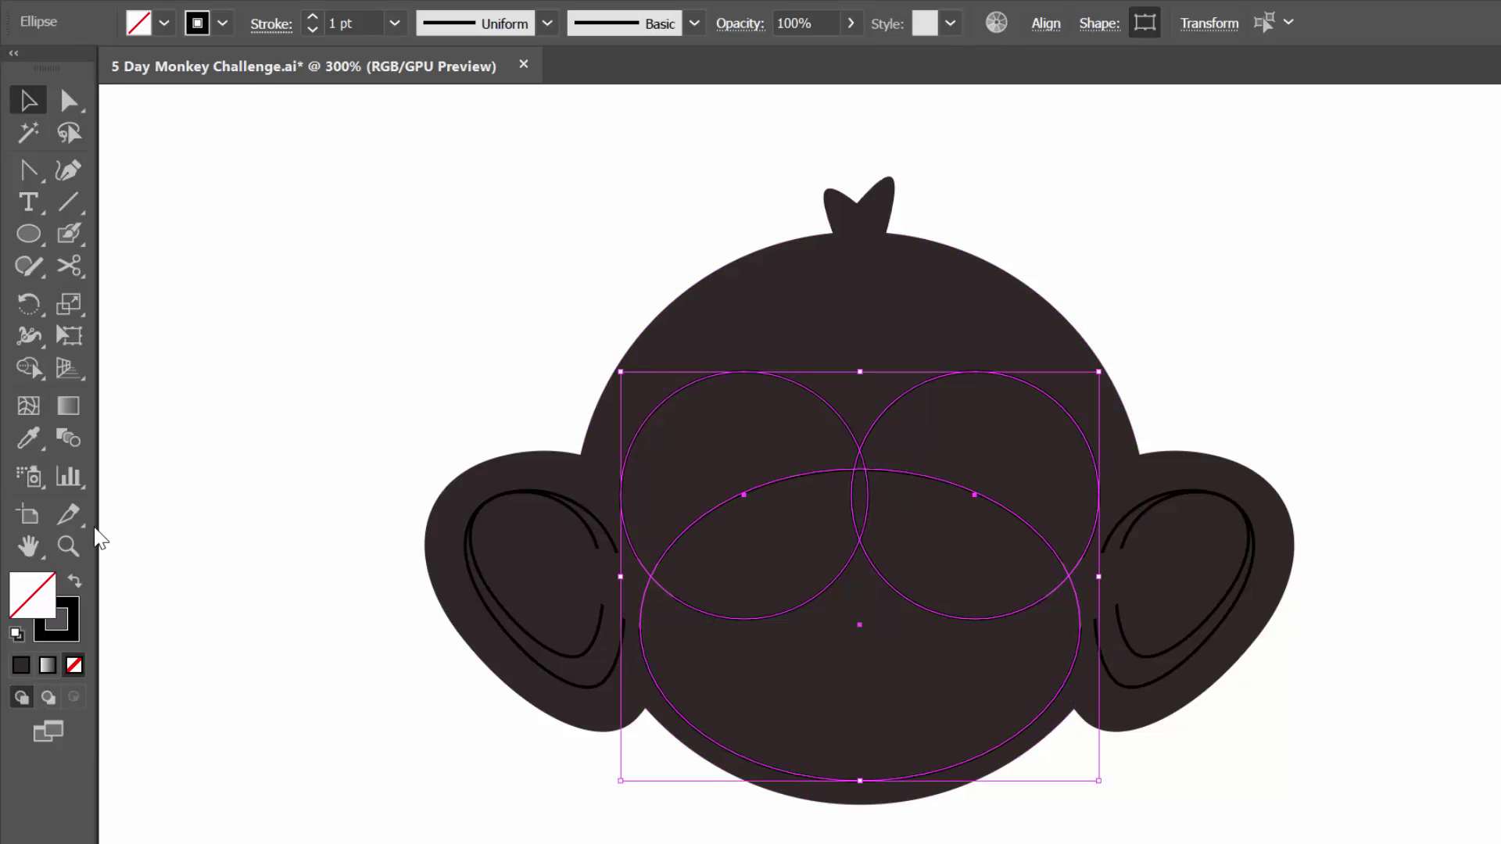
pyautogui.click(76, 582)
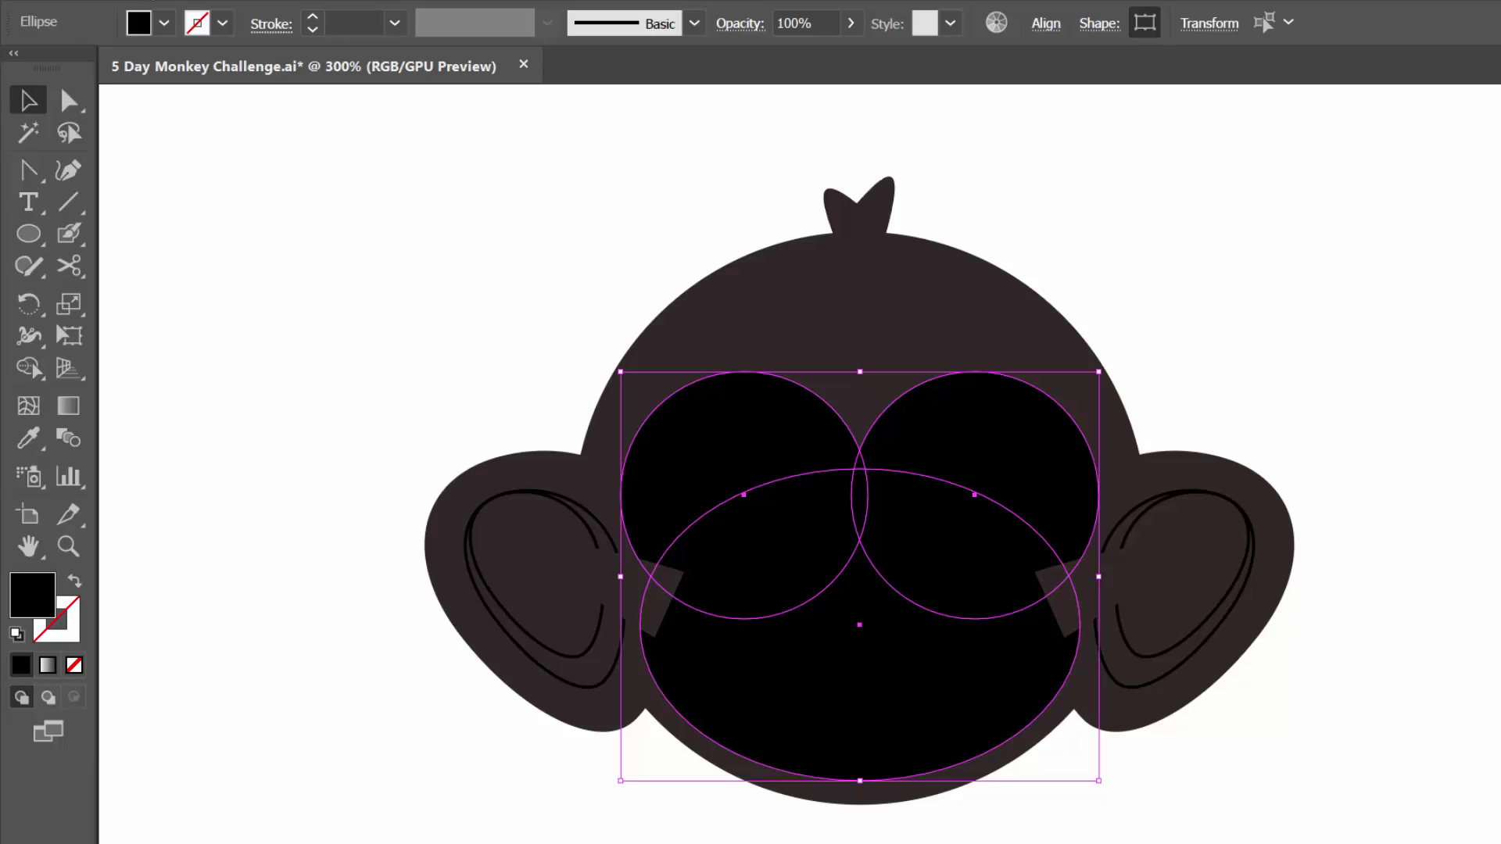
pyautogui.click(164, 23)
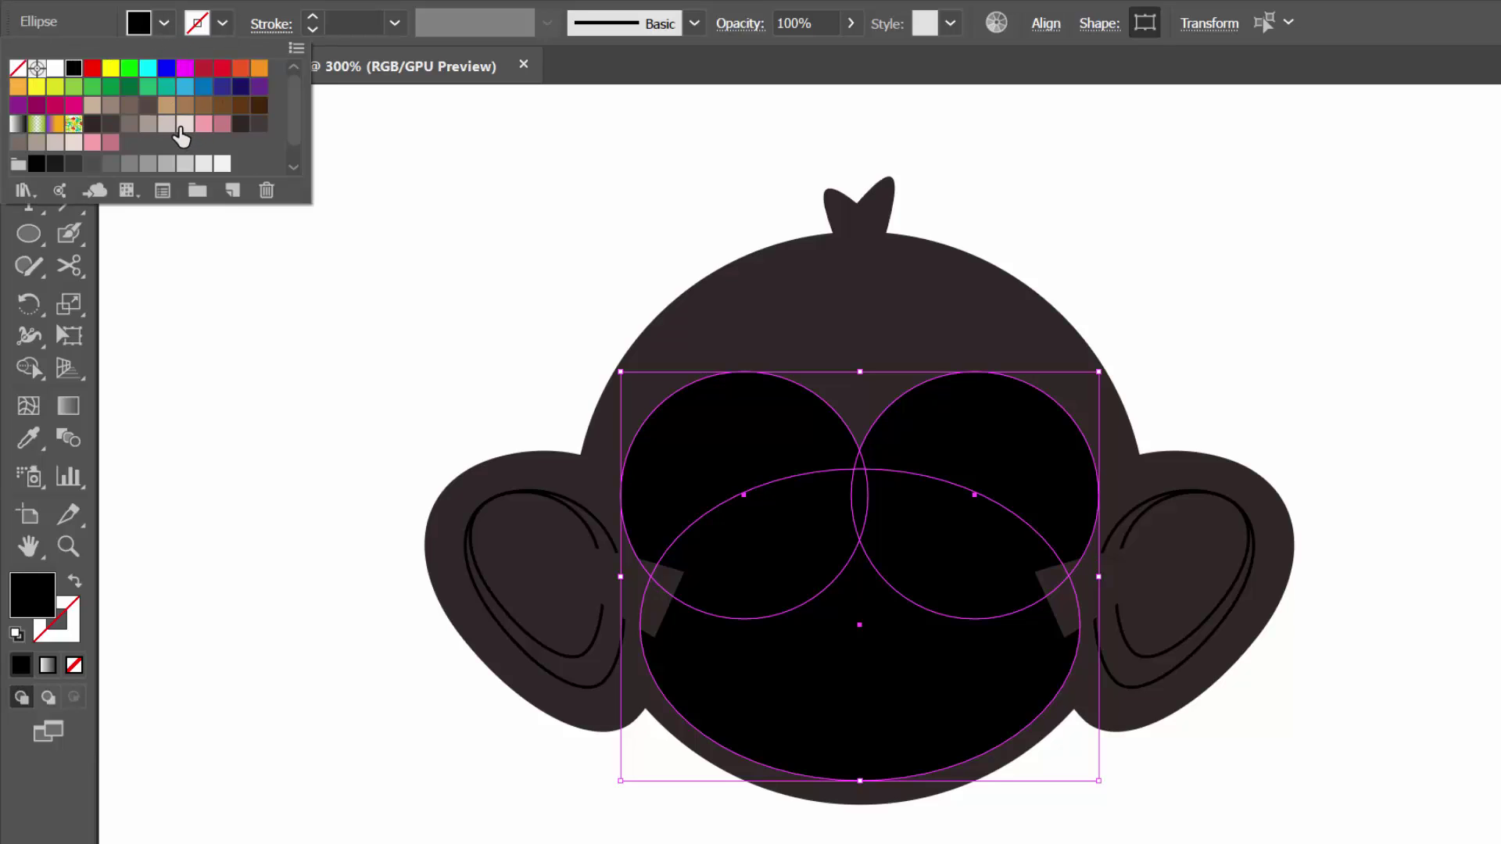
pyautogui.click(167, 125)
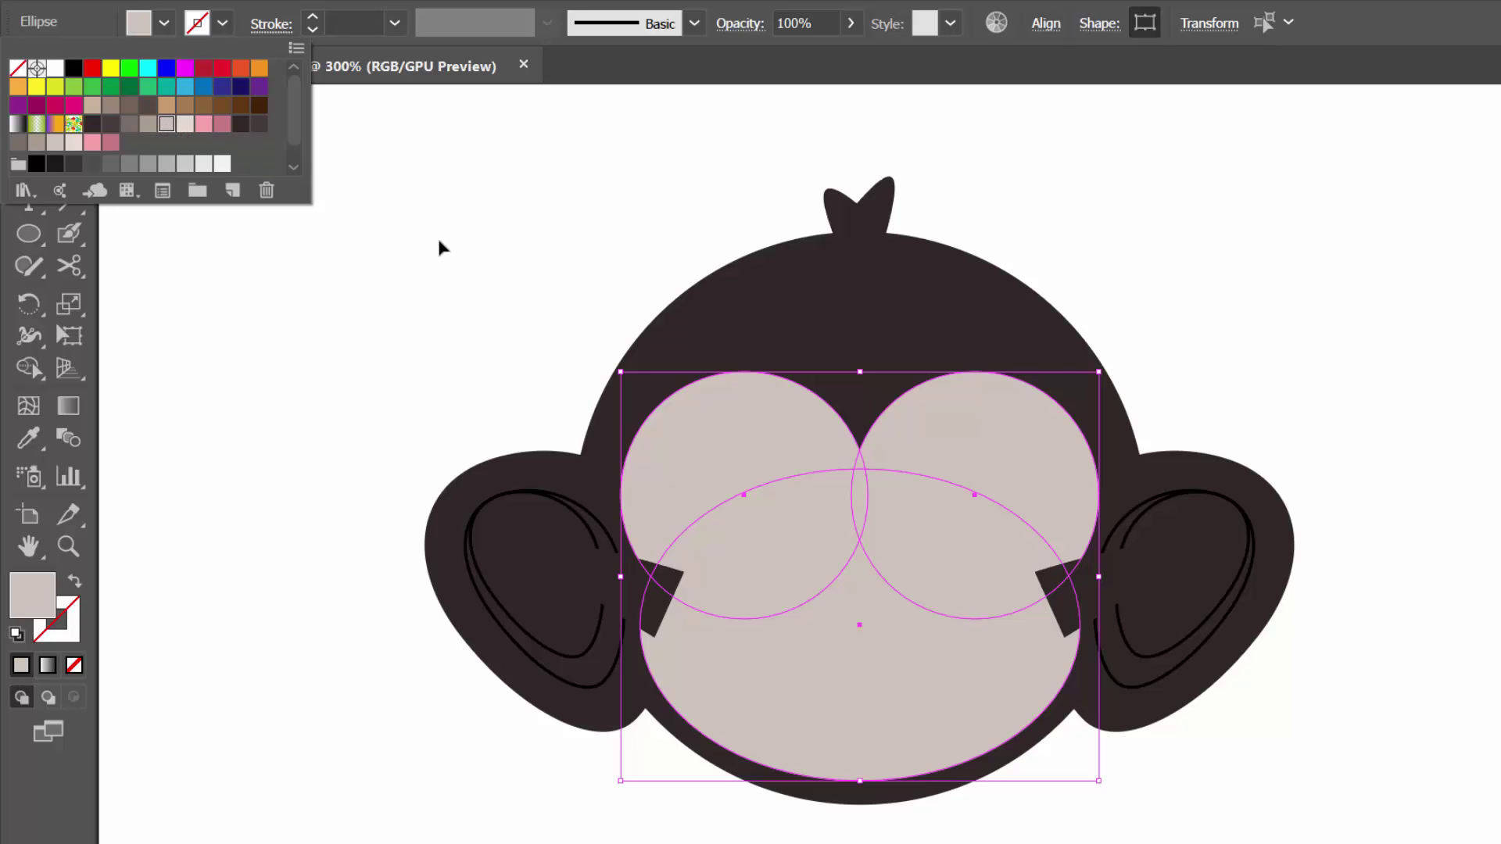
pyautogui.press('Escape')
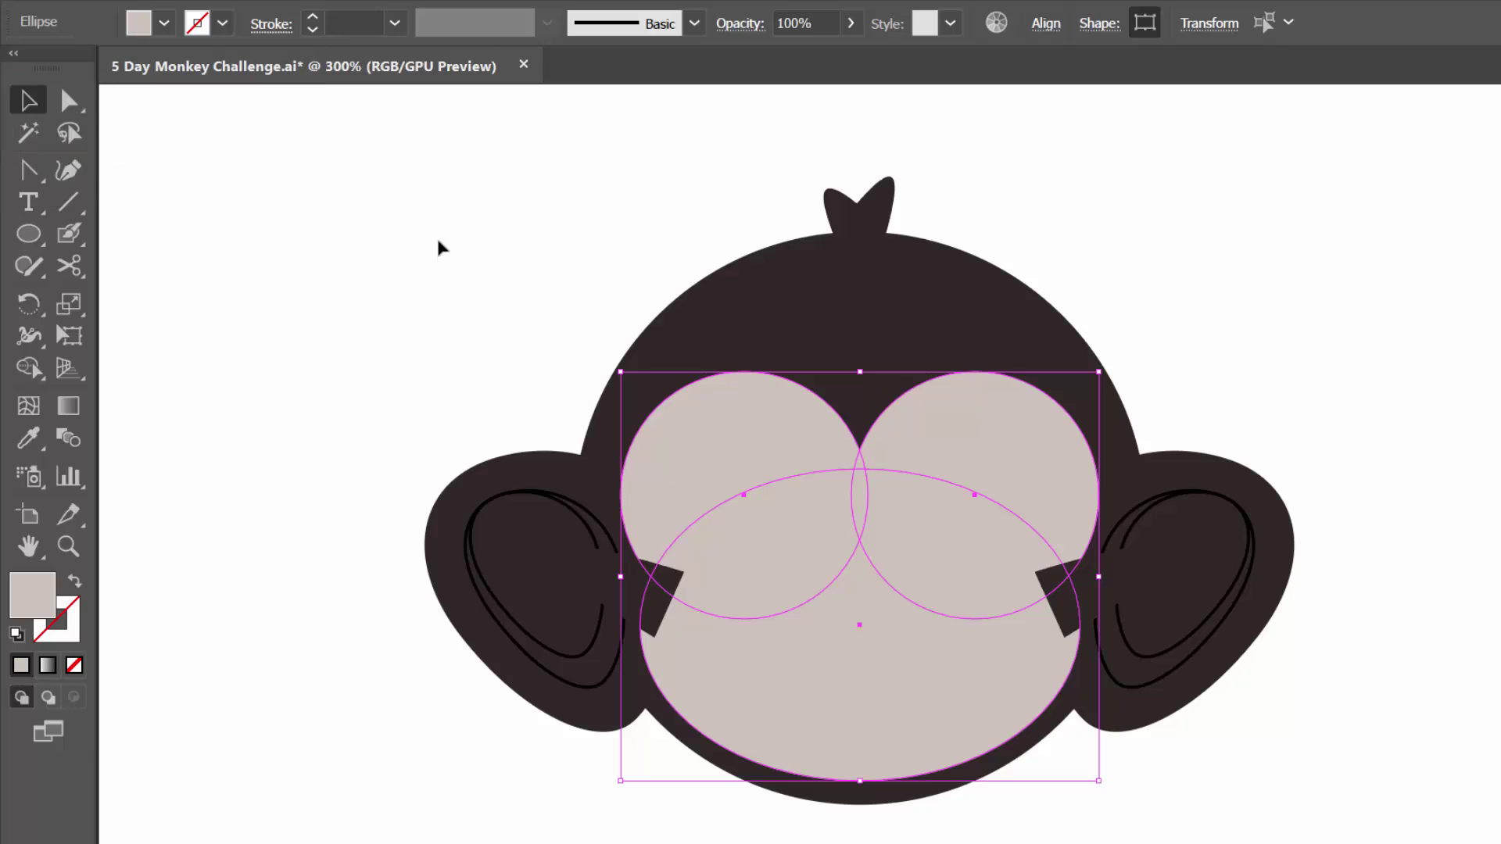
# Combine the eyes and muzzle, then fill both inner ear outlines pink.
pyautogui.hotkey('ctrl', '4')
pyautogui.click(536, 644)
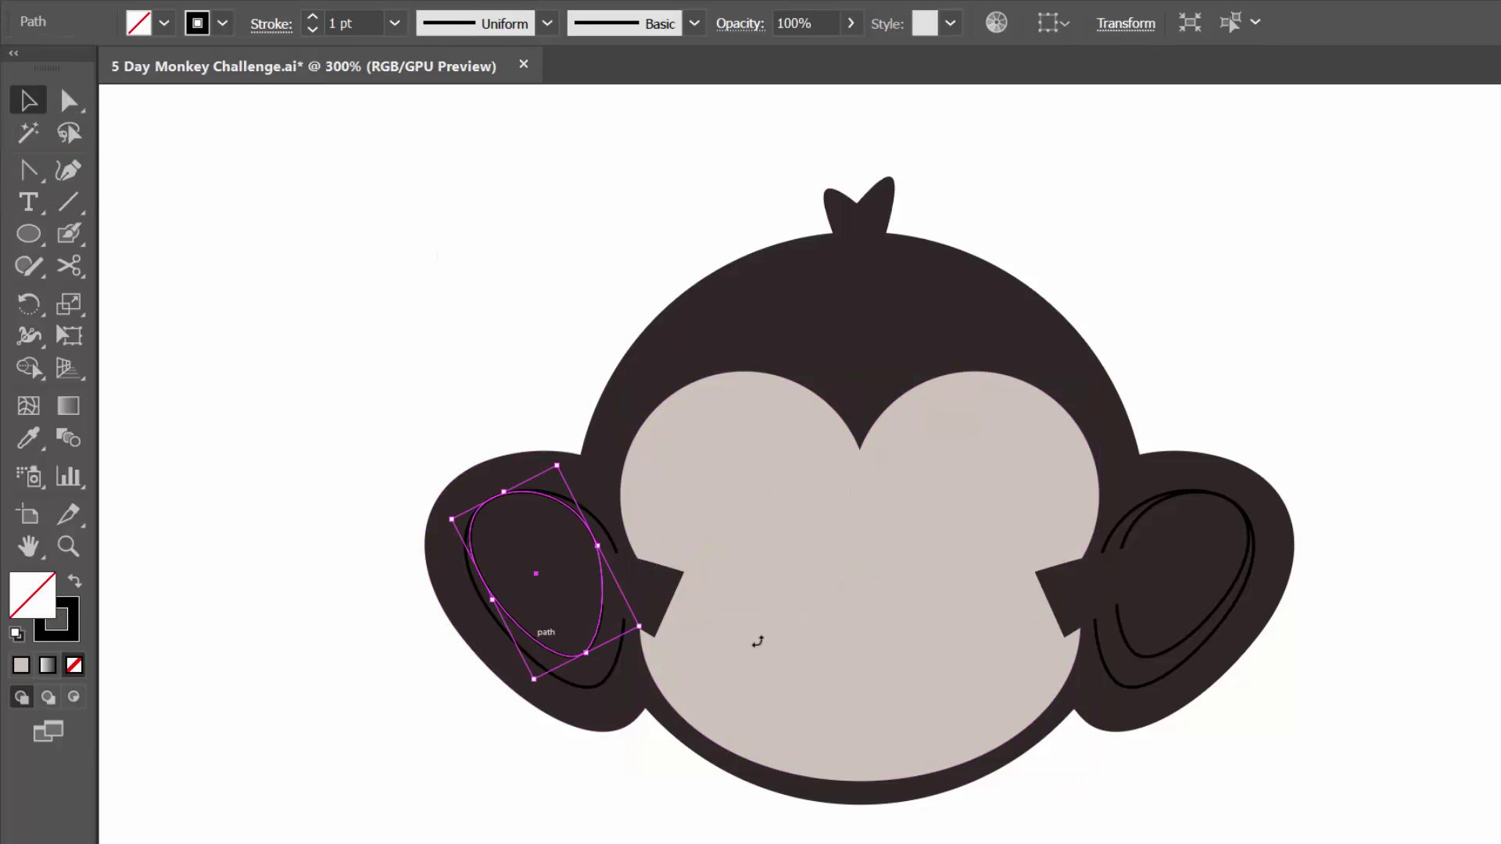
pyautogui.keyDown('shift'); pyautogui.click(1155, 658); pyautogui.keyUp('shift')
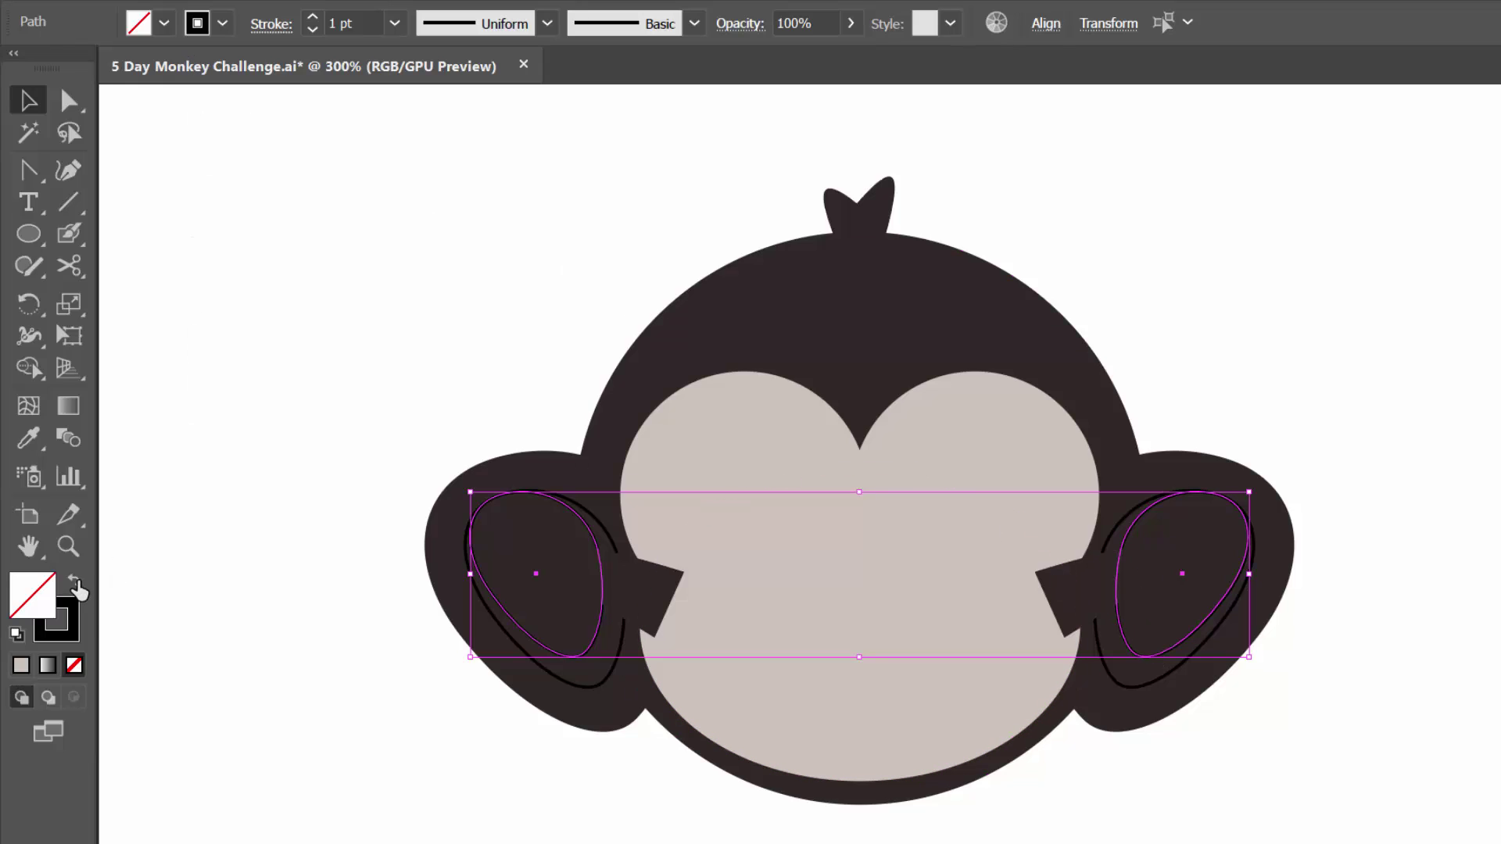
pyautogui.click(76, 583)
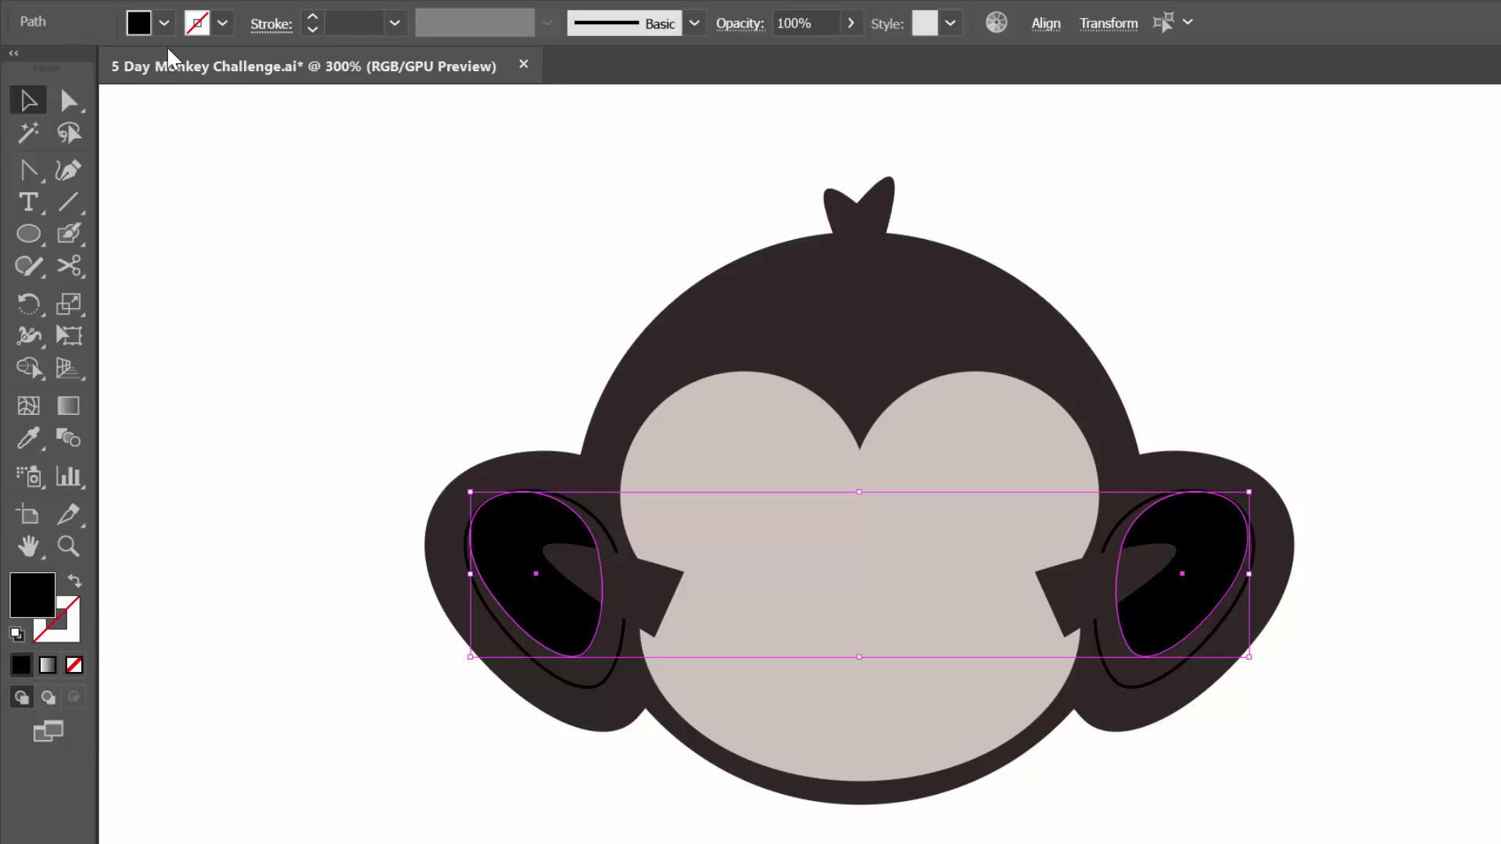
pyautogui.click(163, 22)
pyautogui.click(203, 124)
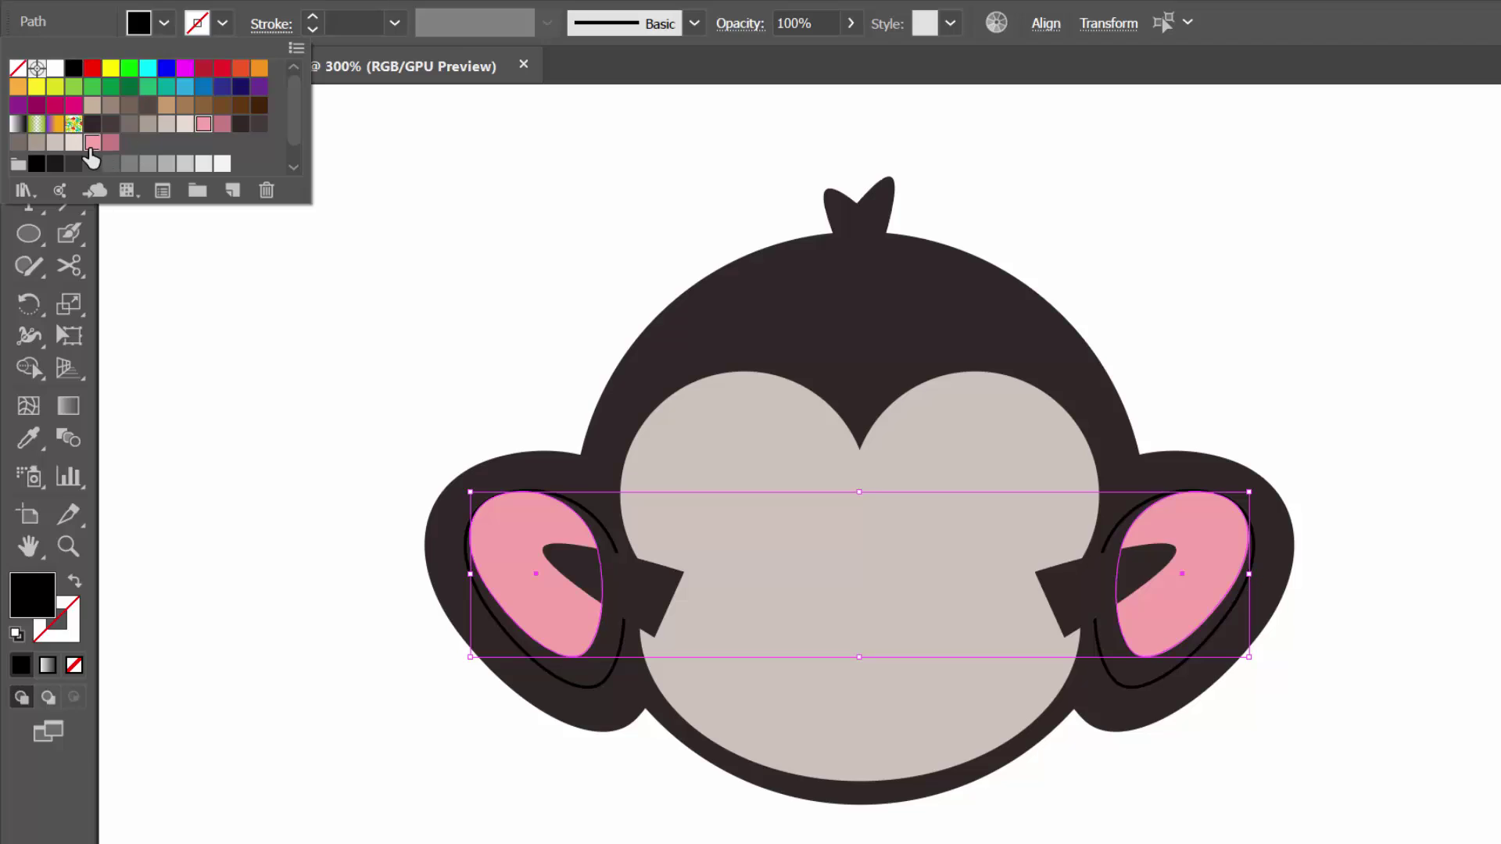
pyautogui.click(356, 532)
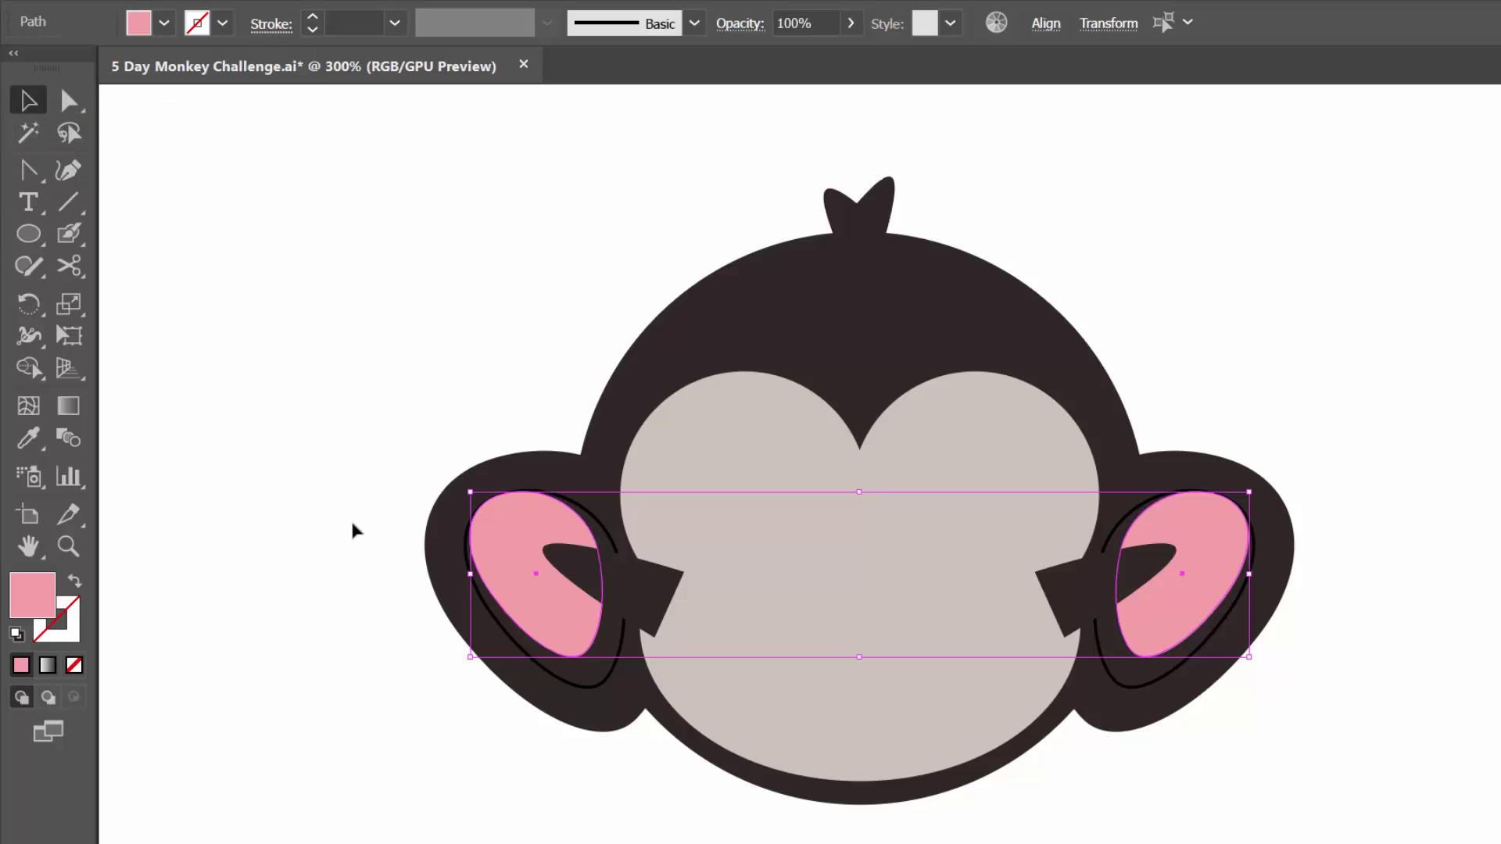
pyautogui.click(353, 529)
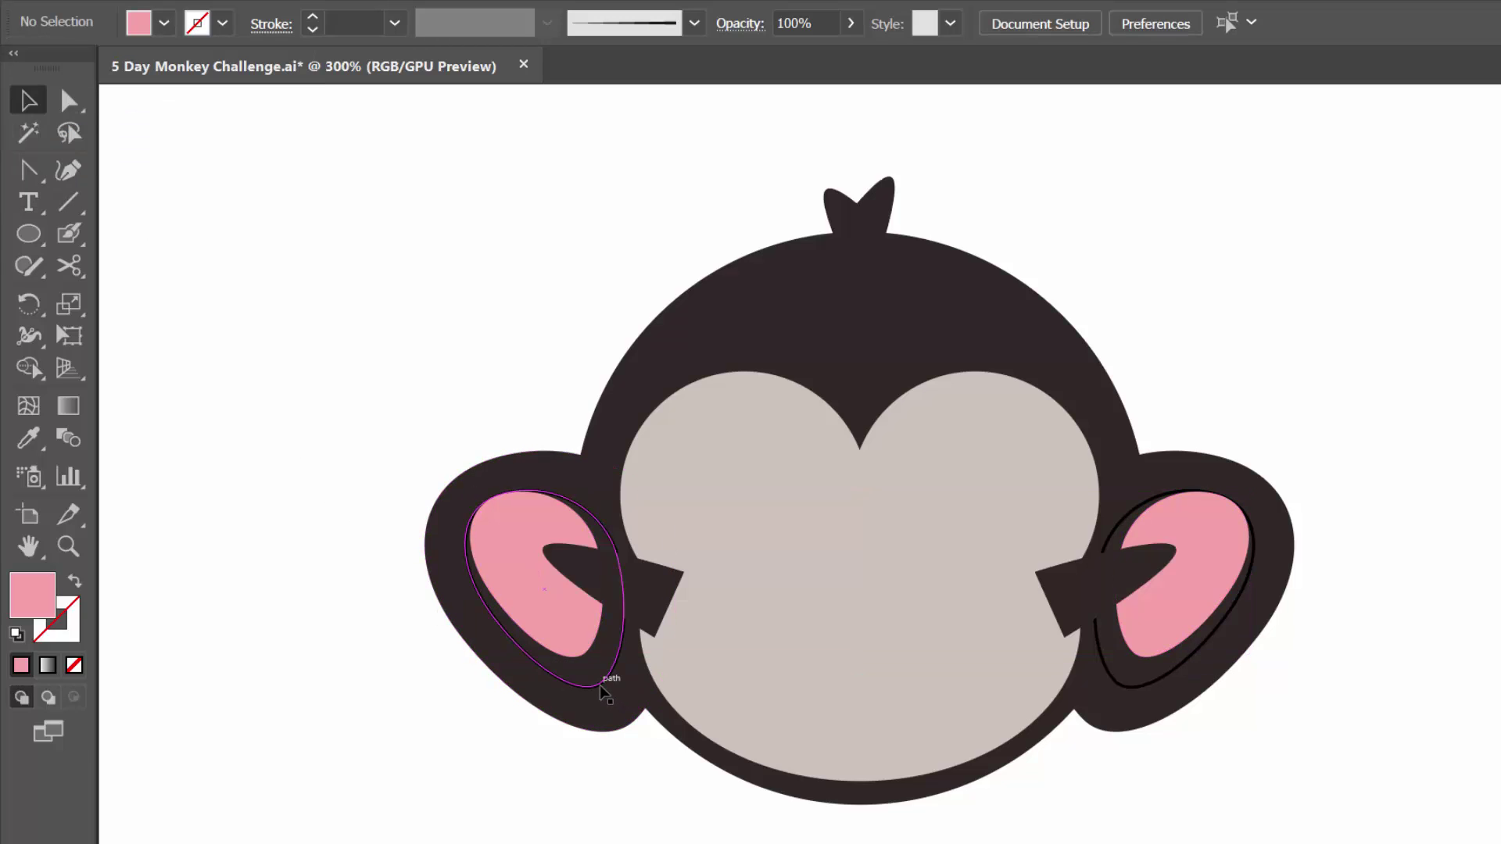
# Fill the shapes behind both inner ears with a darker mauve-pink.
pyautogui.click(604, 692)
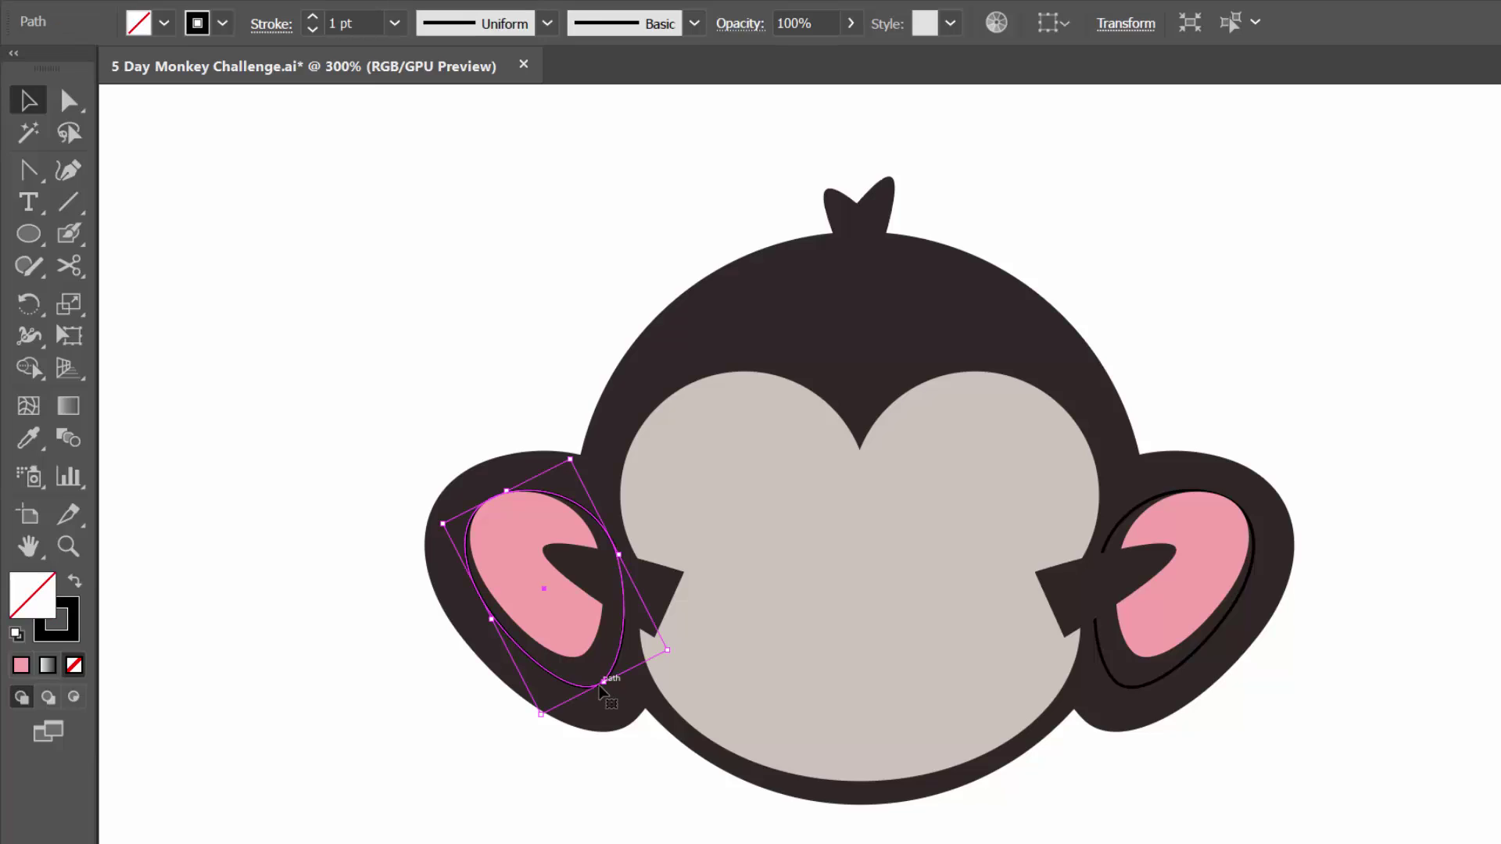
pyautogui.keyDown('shift'); pyautogui.click(1125, 692); pyautogui.keyUp('shift')
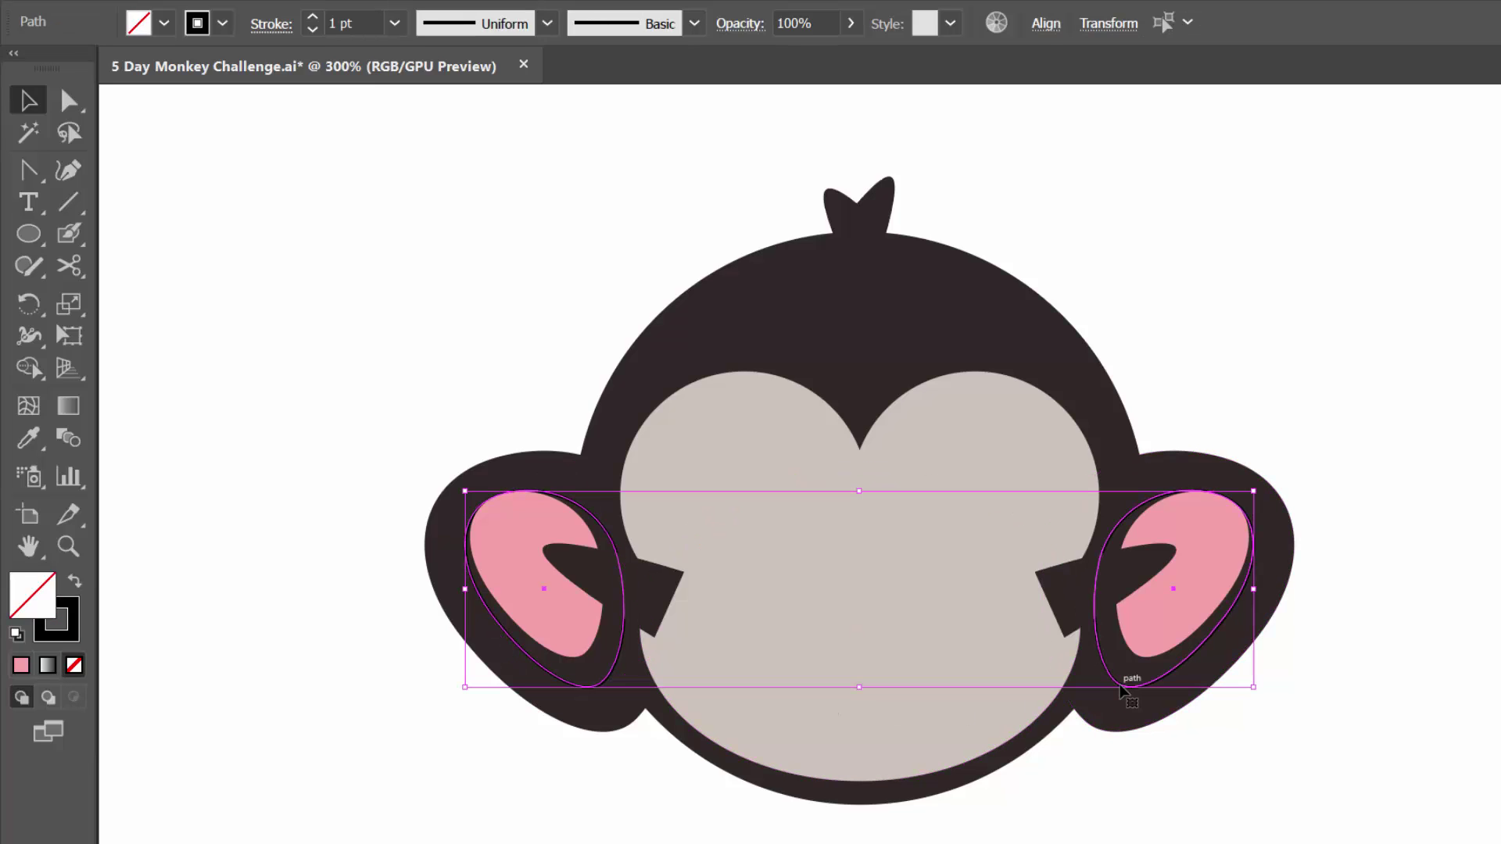
pyautogui.click(76, 583)
pyautogui.click(162, 23)
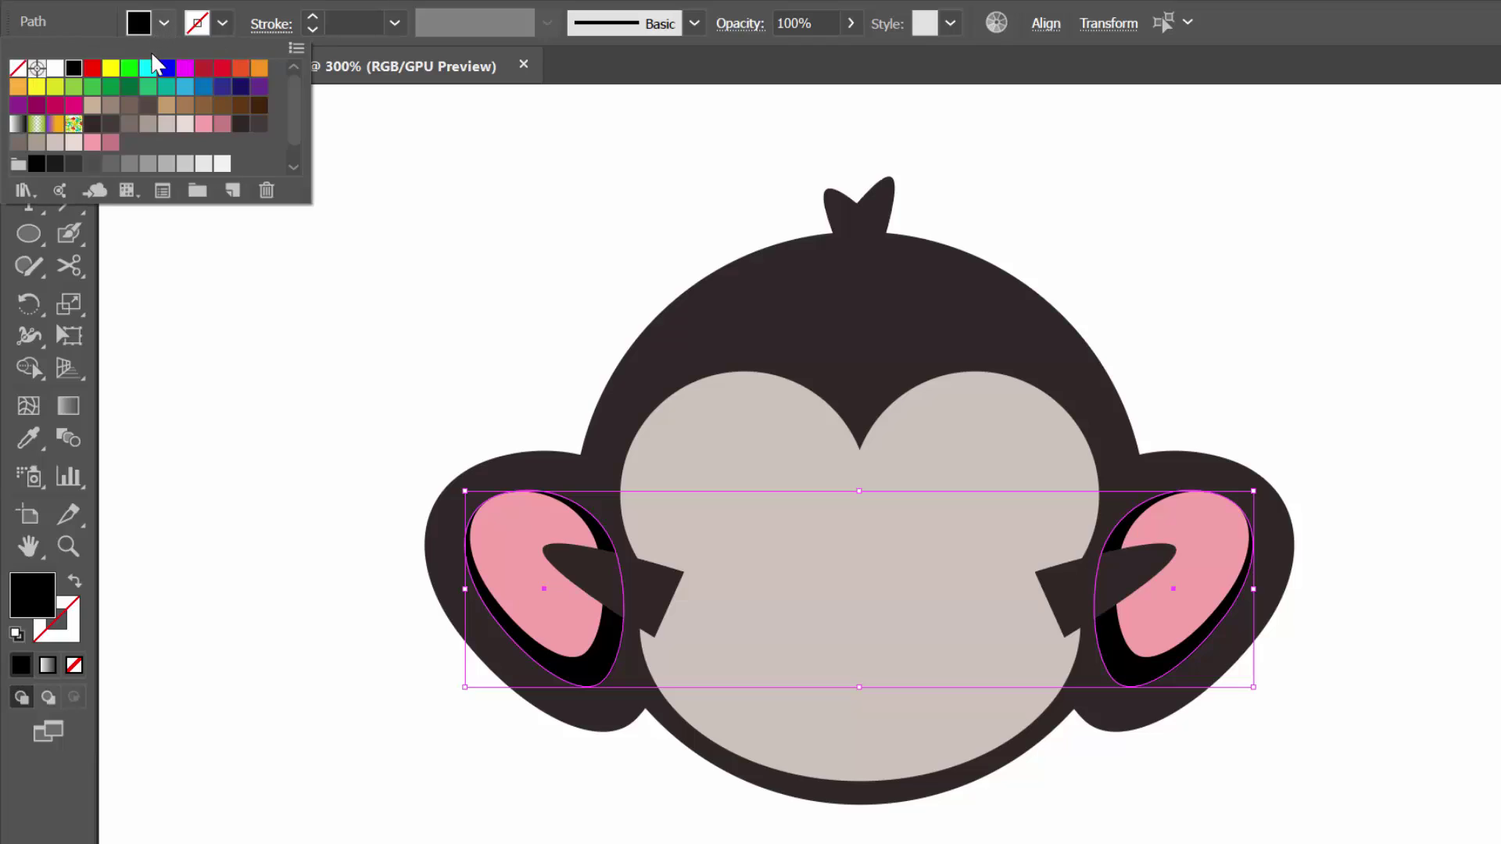
pyautogui.click(110, 142)
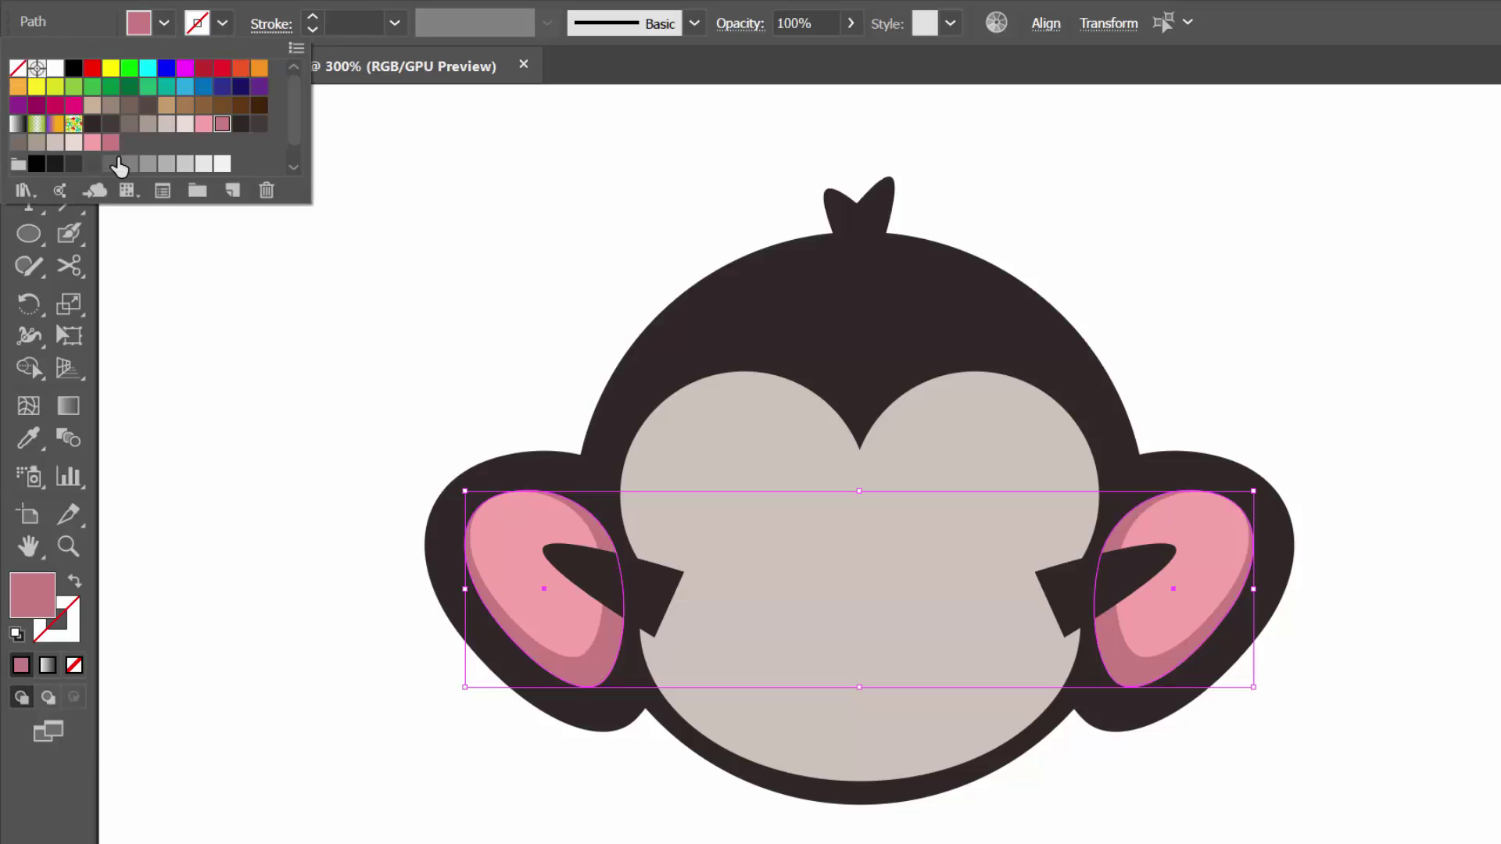
pyautogui.click(385, 412)
pyautogui.click(385, 412)
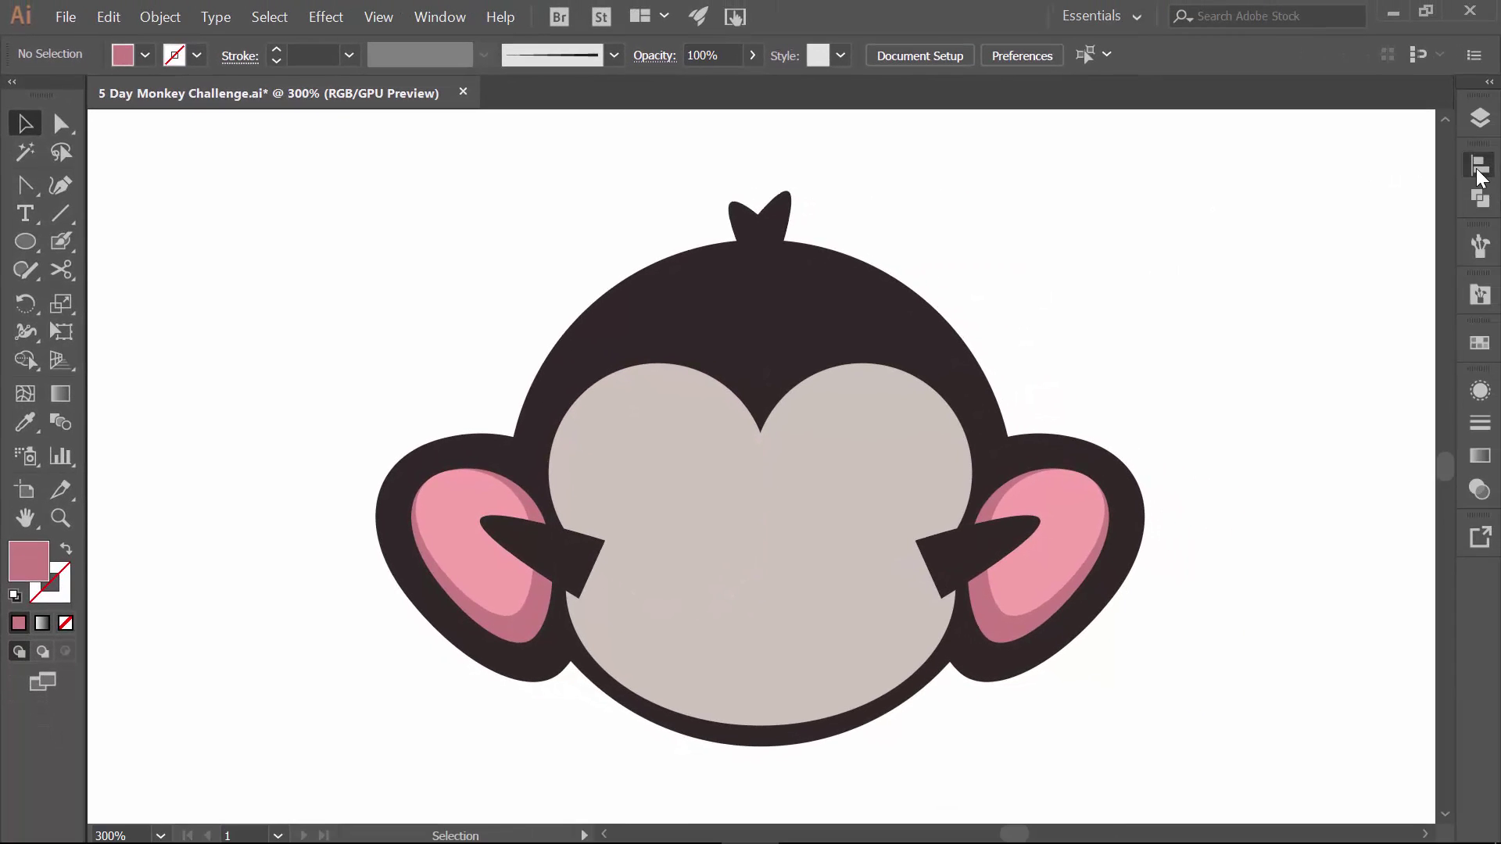
# Float the Align panel over the canvas, collapse Pathfinder, and select both face circles.
pyautogui.click(1479, 166)
pyautogui.moveTo(1212, 158); pyautogui.dragTo(997, 166)
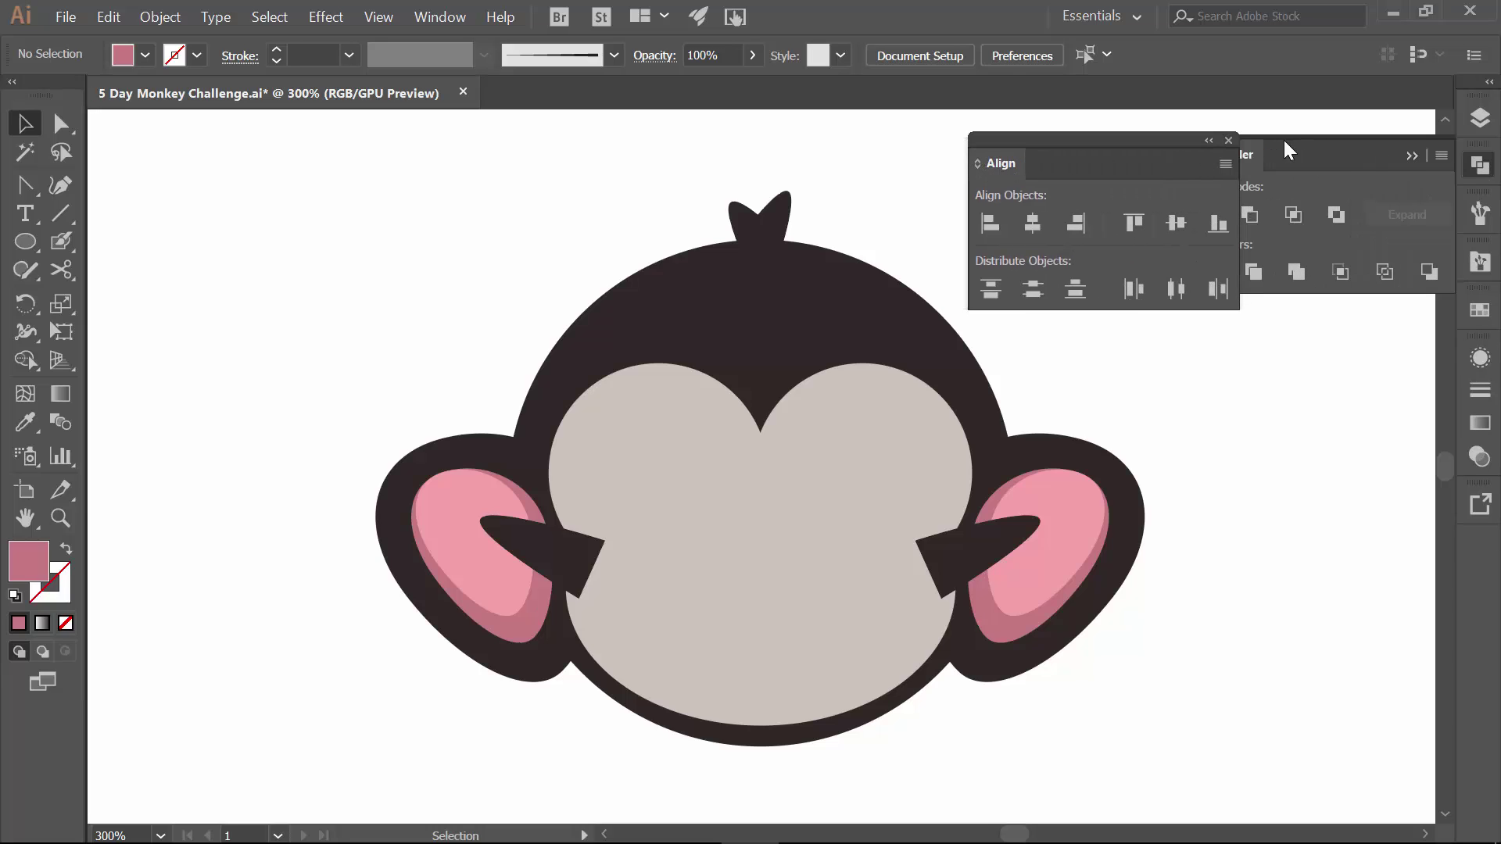
pyautogui.click(1411, 154)
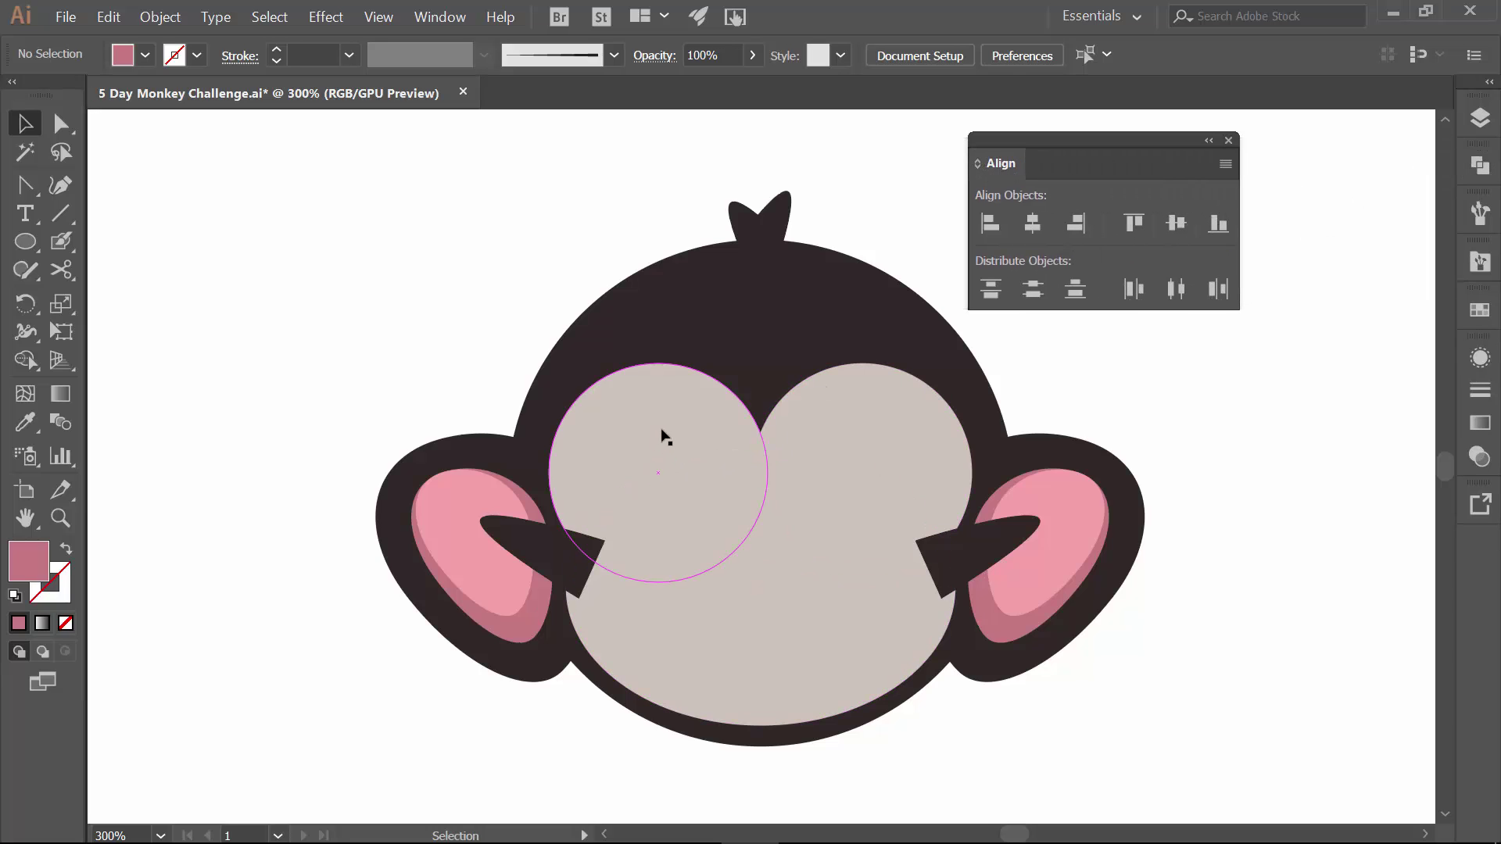
pyautogui.click(664, 435)
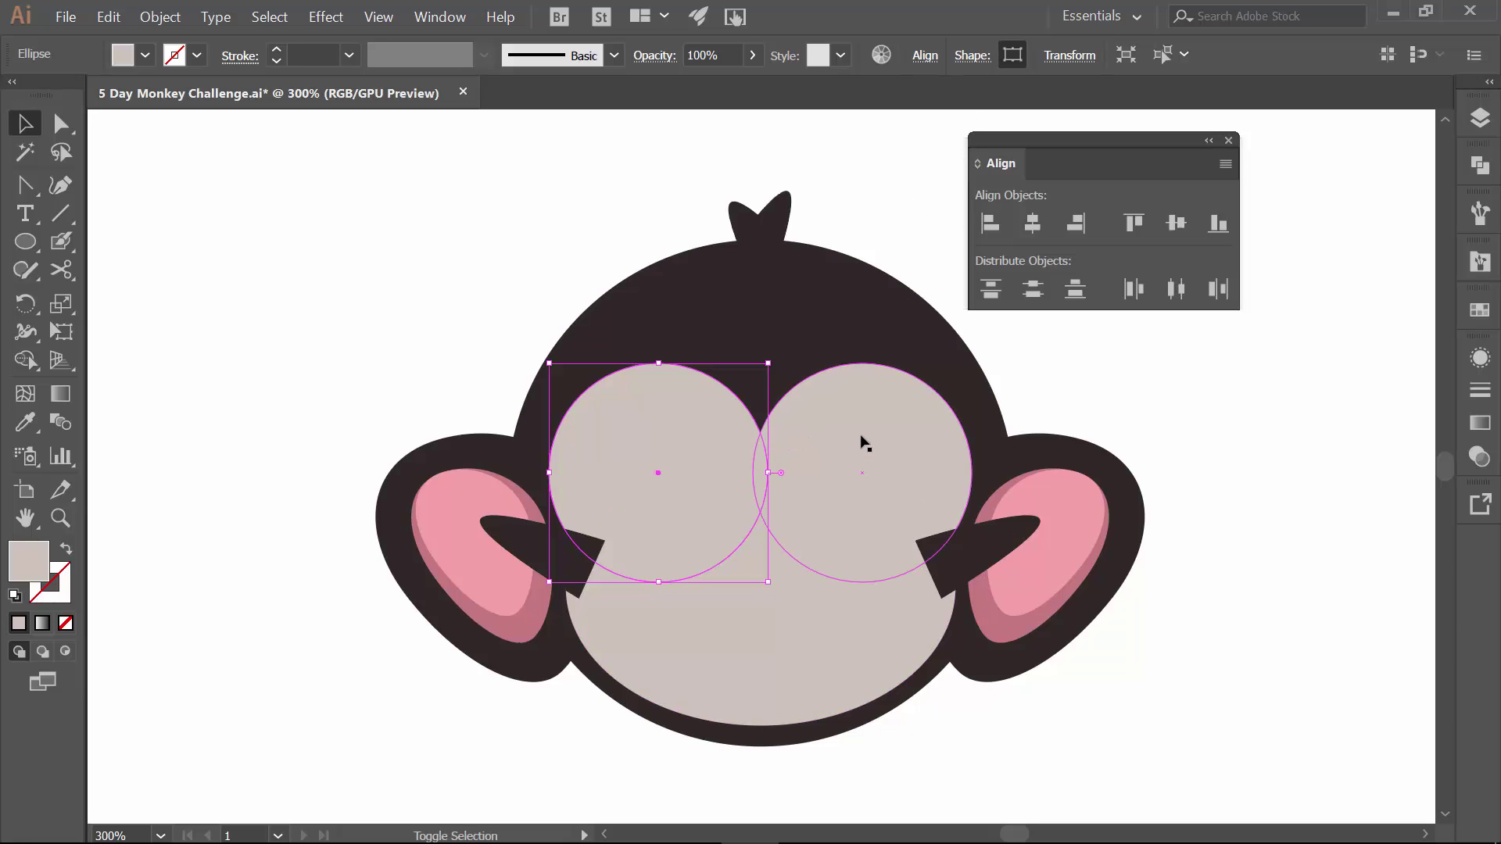
pyautogui.keyDown('shift'); pyautogui.click(861, 439); pyautogui.keyUp('shift')
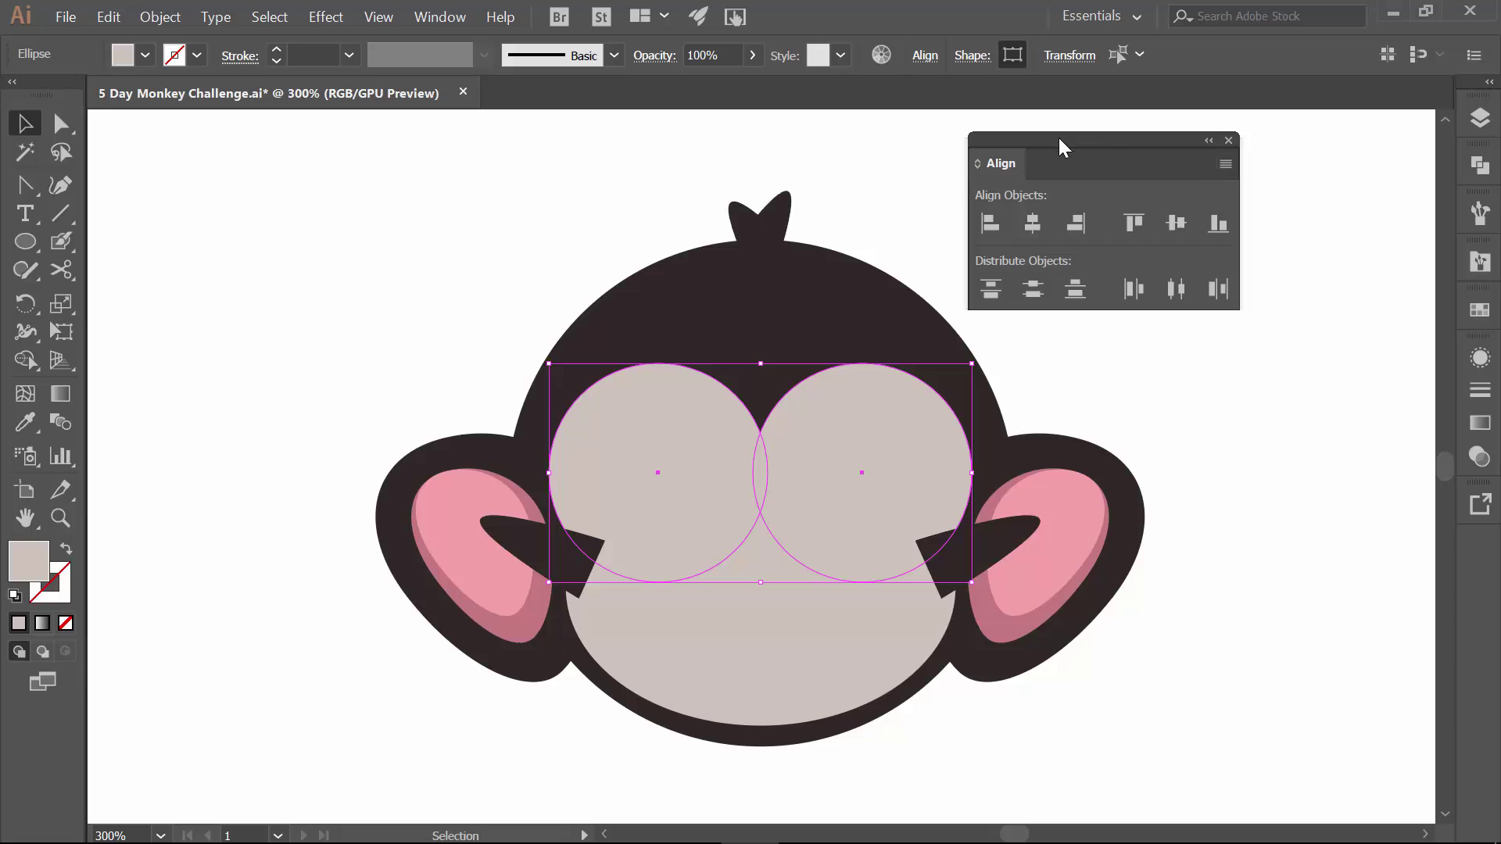
# Show the Align panel's extra options, keep Align to Selection, and bottom-align the two eye circles.
pyautogui.moveTo(1058, 144); pyautogui.dragTo(1082, 128)
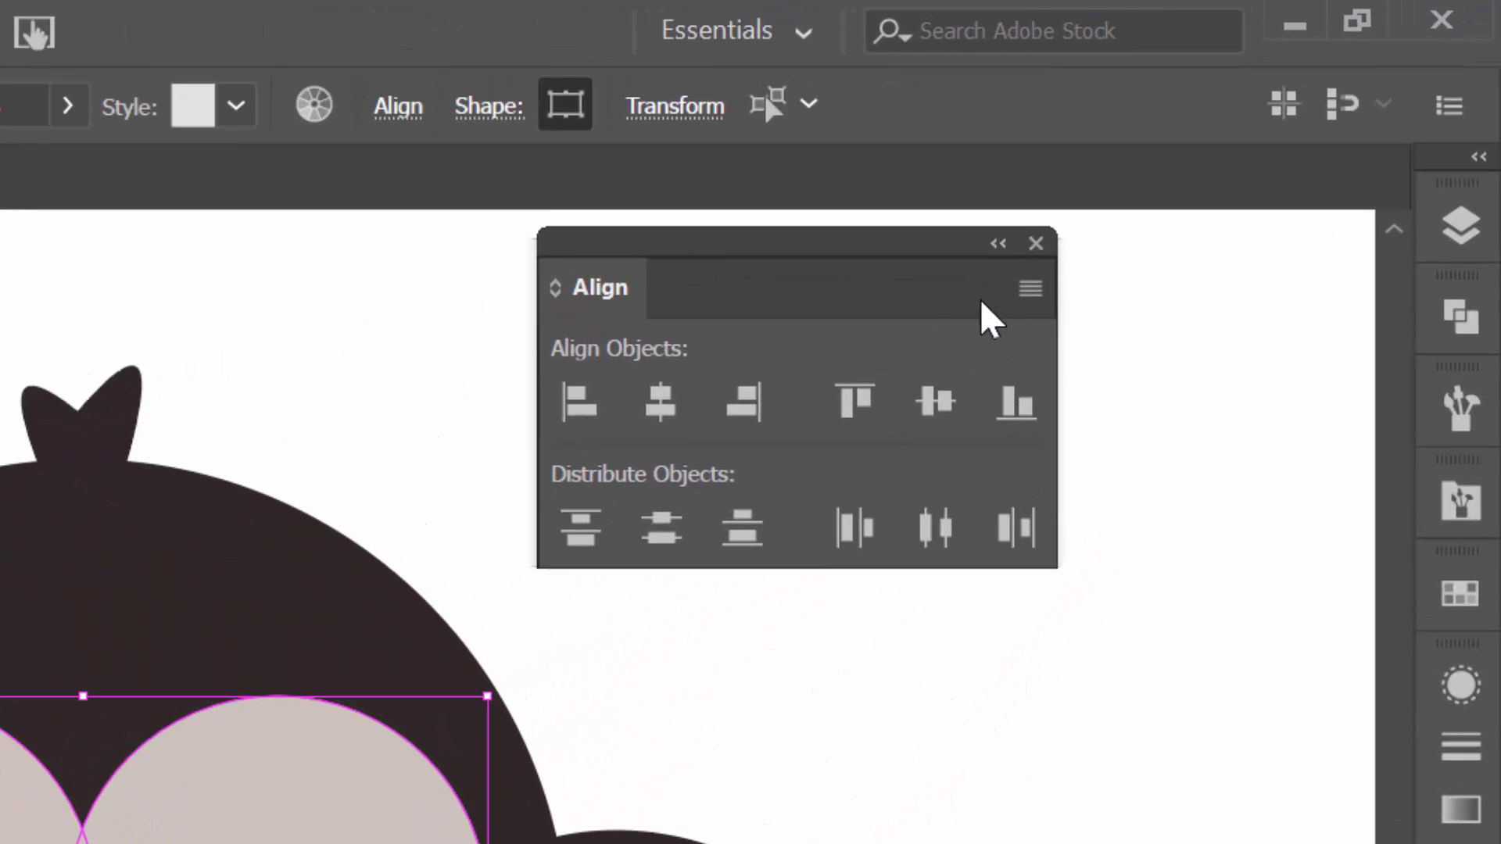
pyautogui.click(1181, 196)
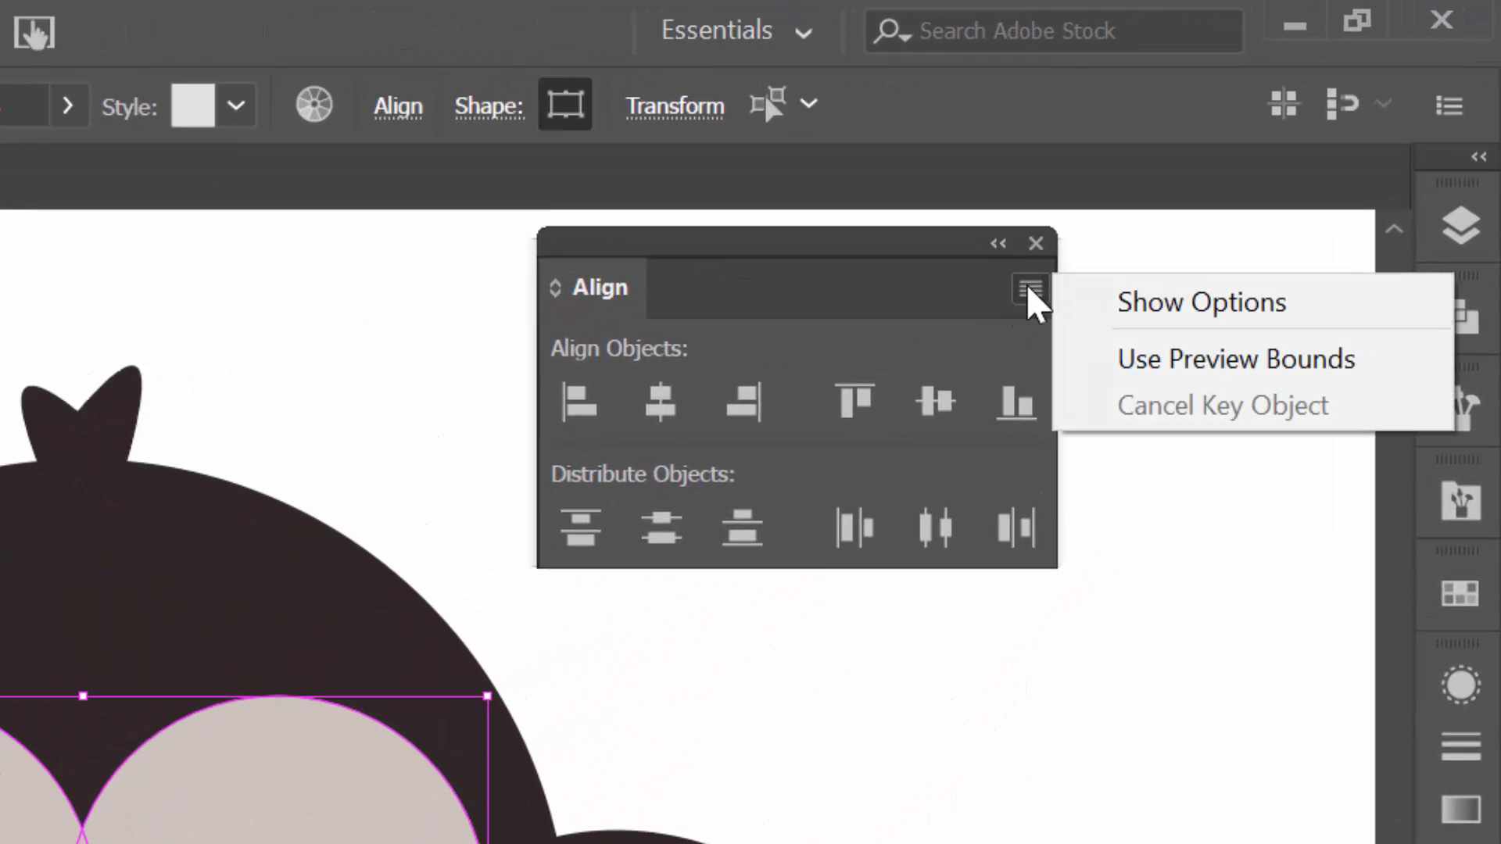
pyautogui.click(1154, 310)
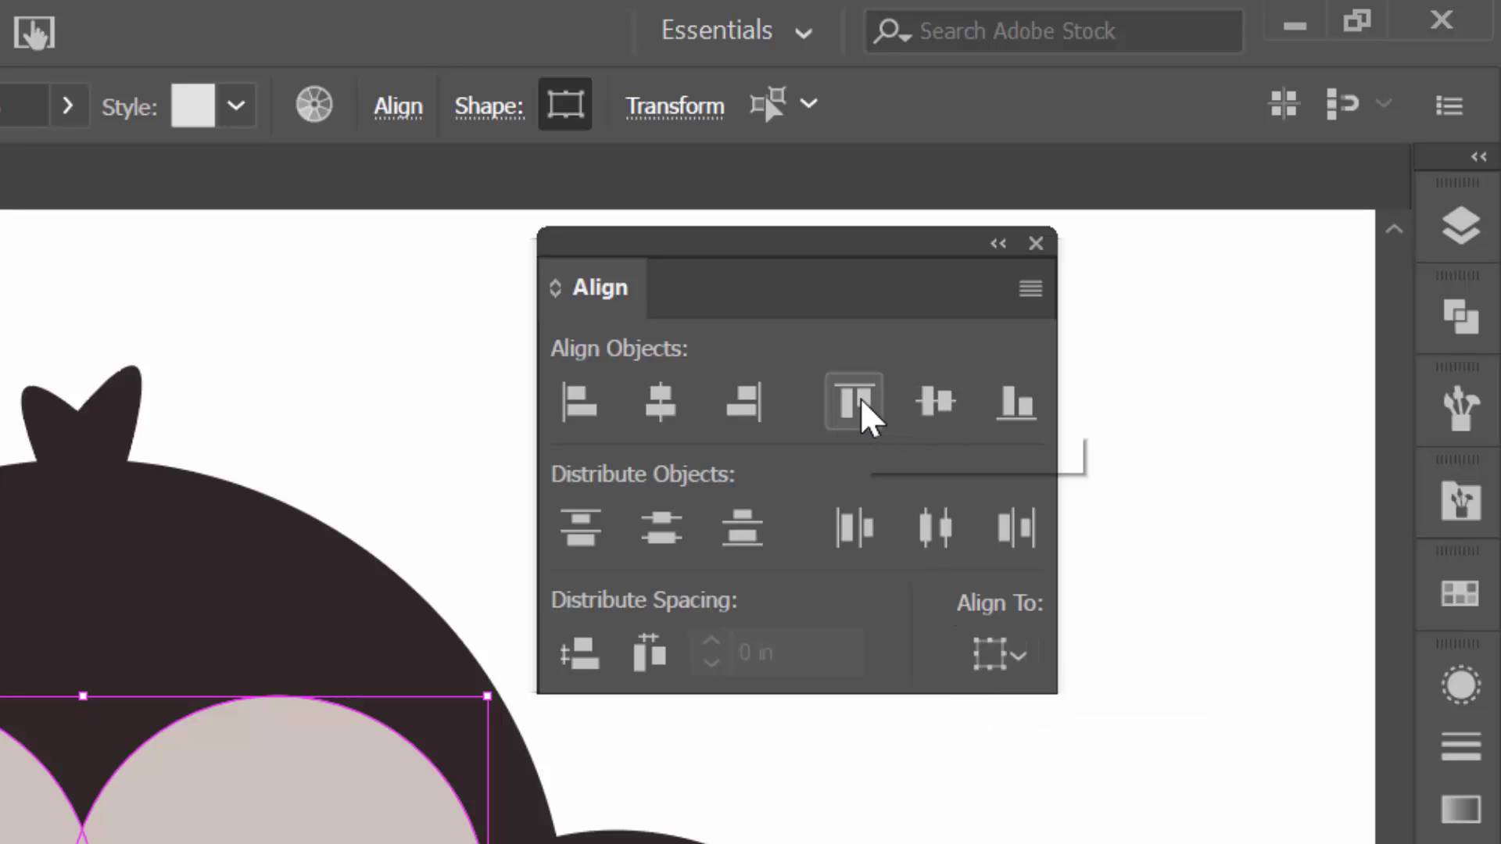
pyautogui.click(1010, 660)
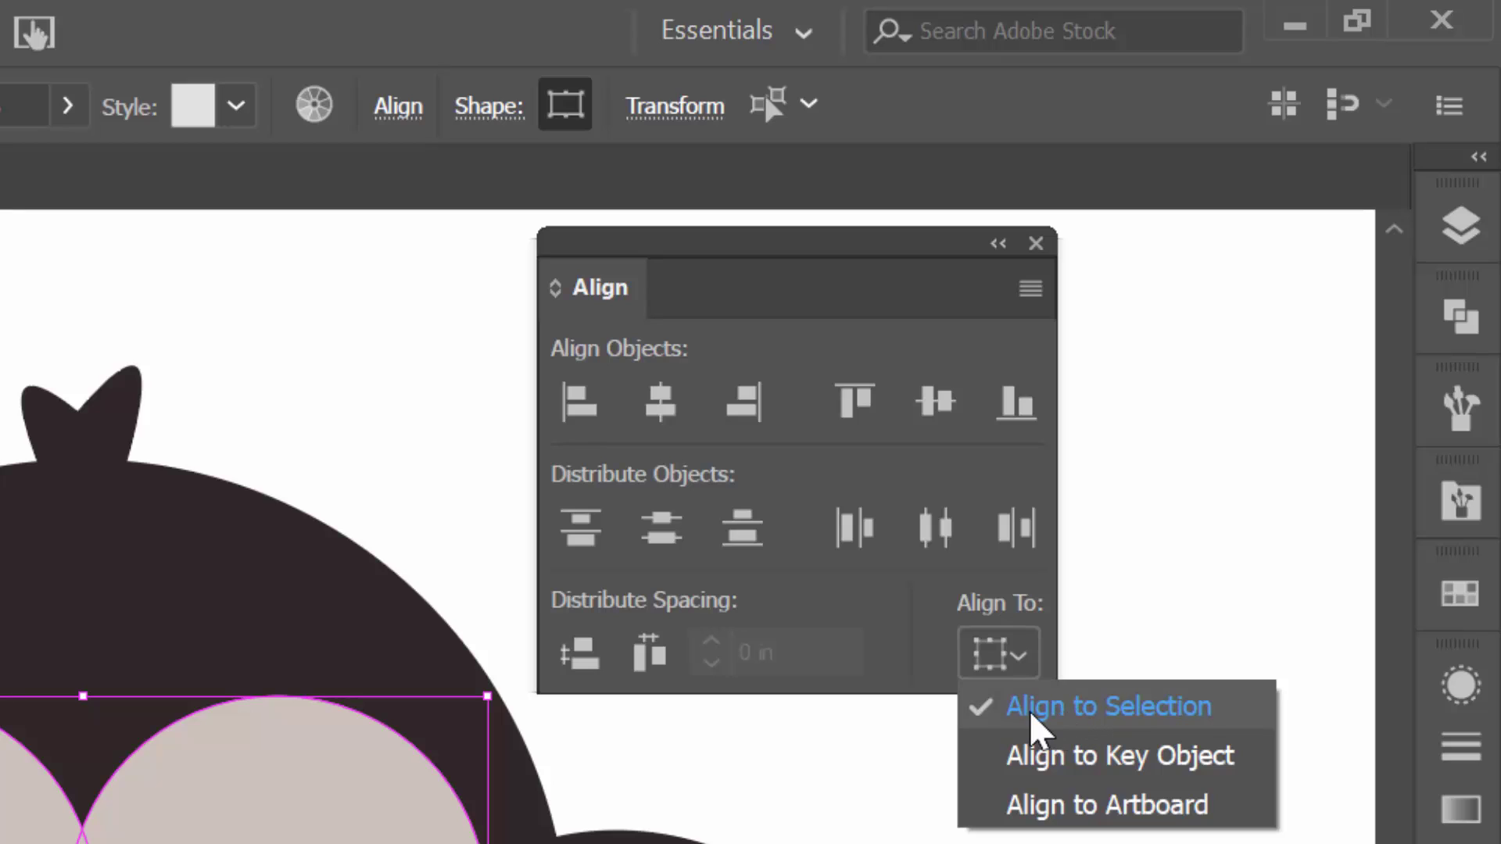
pyautogui.click(1199, 717)
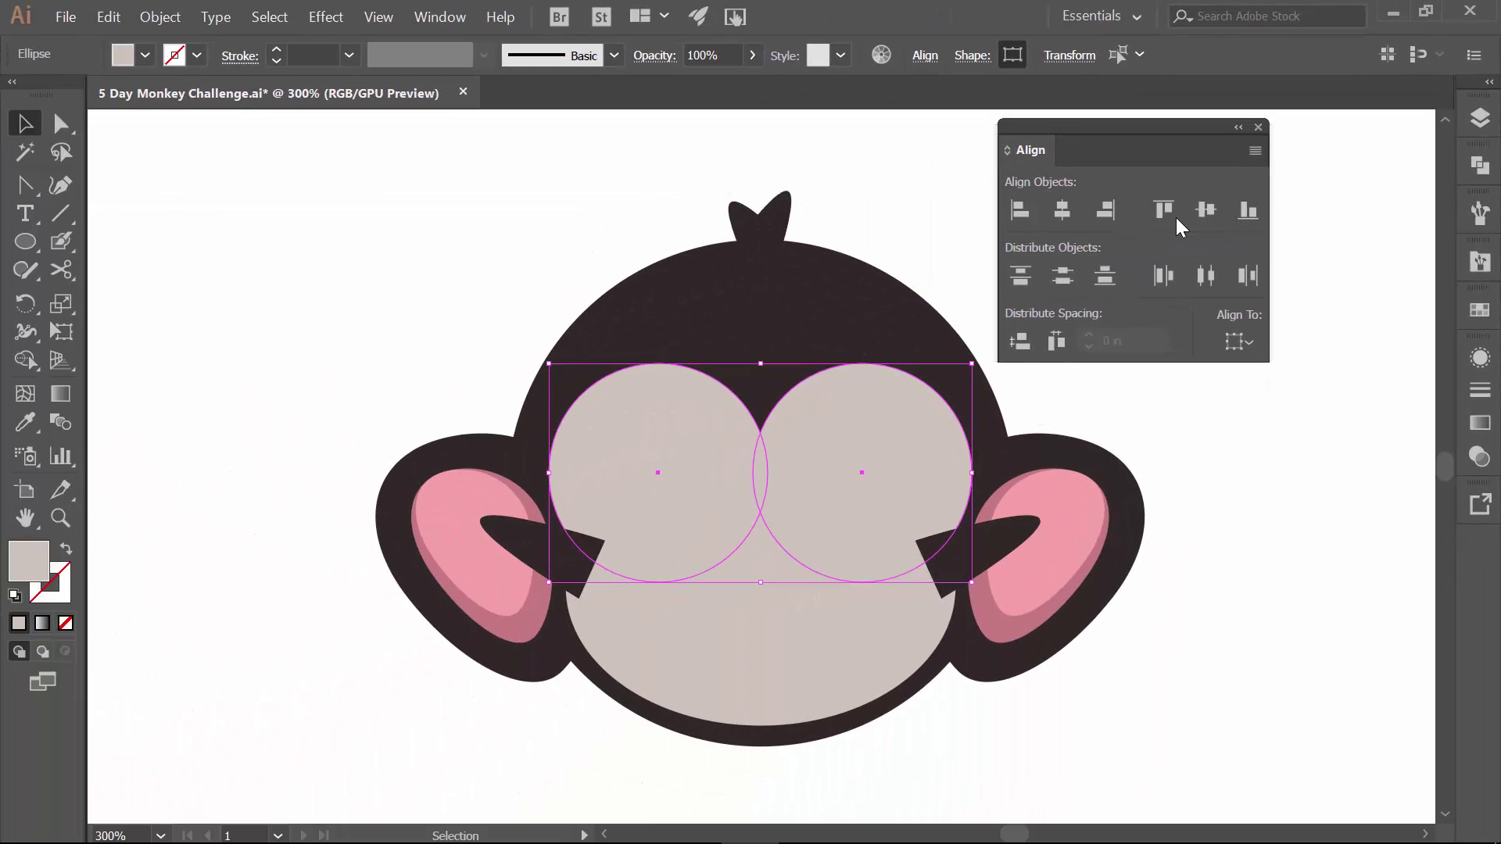
pyautogui.click(1246, 211)
# Select the left ear's outer and pink shapes plus its dark wedge and group them.
pyautogui.click(1313, 426)
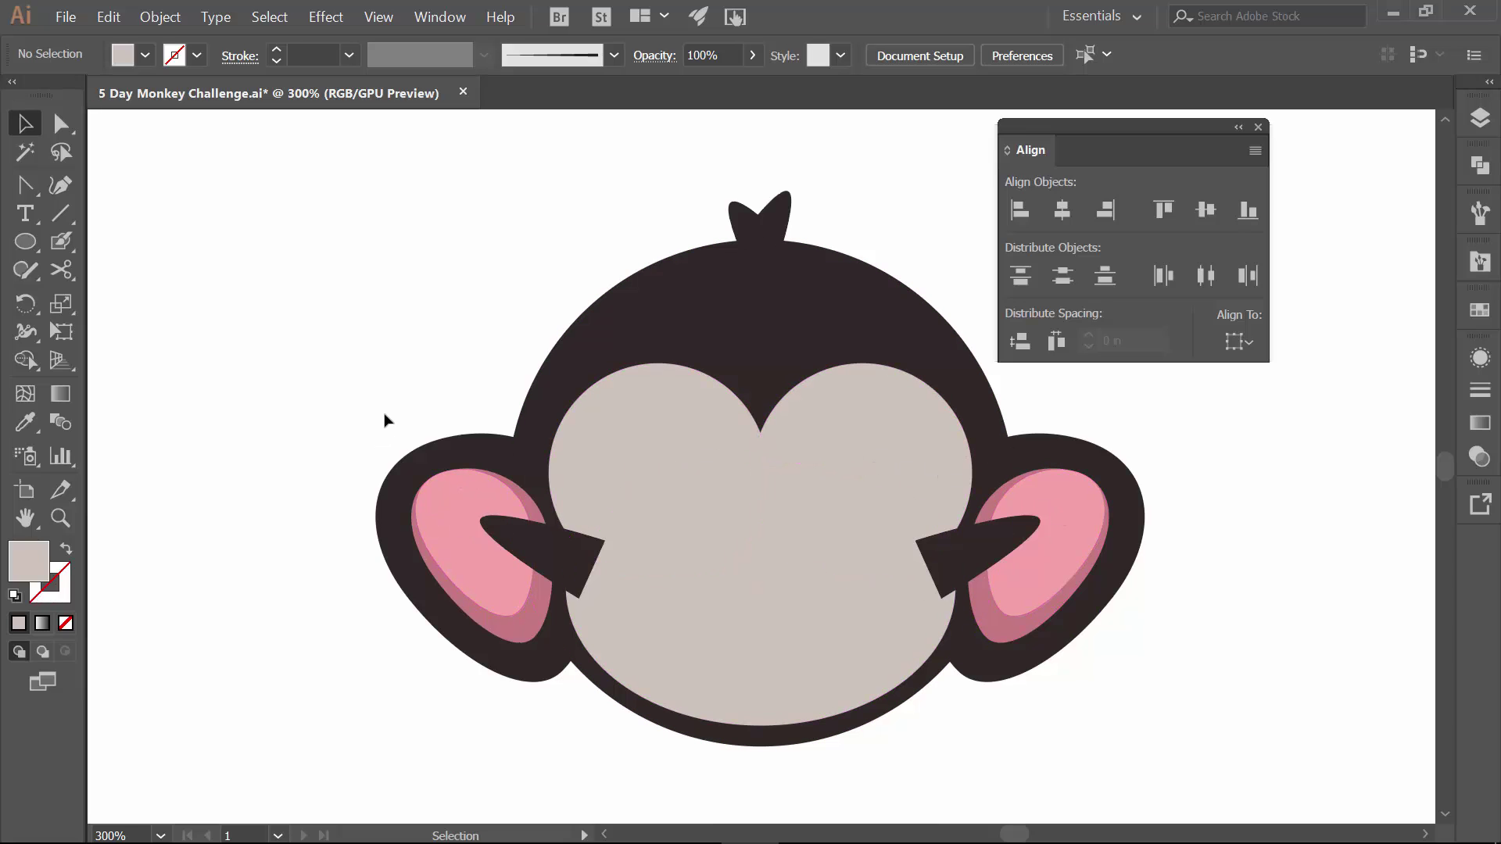
pyautogui.moveTo(385, 423); pyautogui.dragTo(462, 701)
pyautogui.keyDown('shift'); pyautogui.click(508, 541); pyautogui.keyUp('shift')
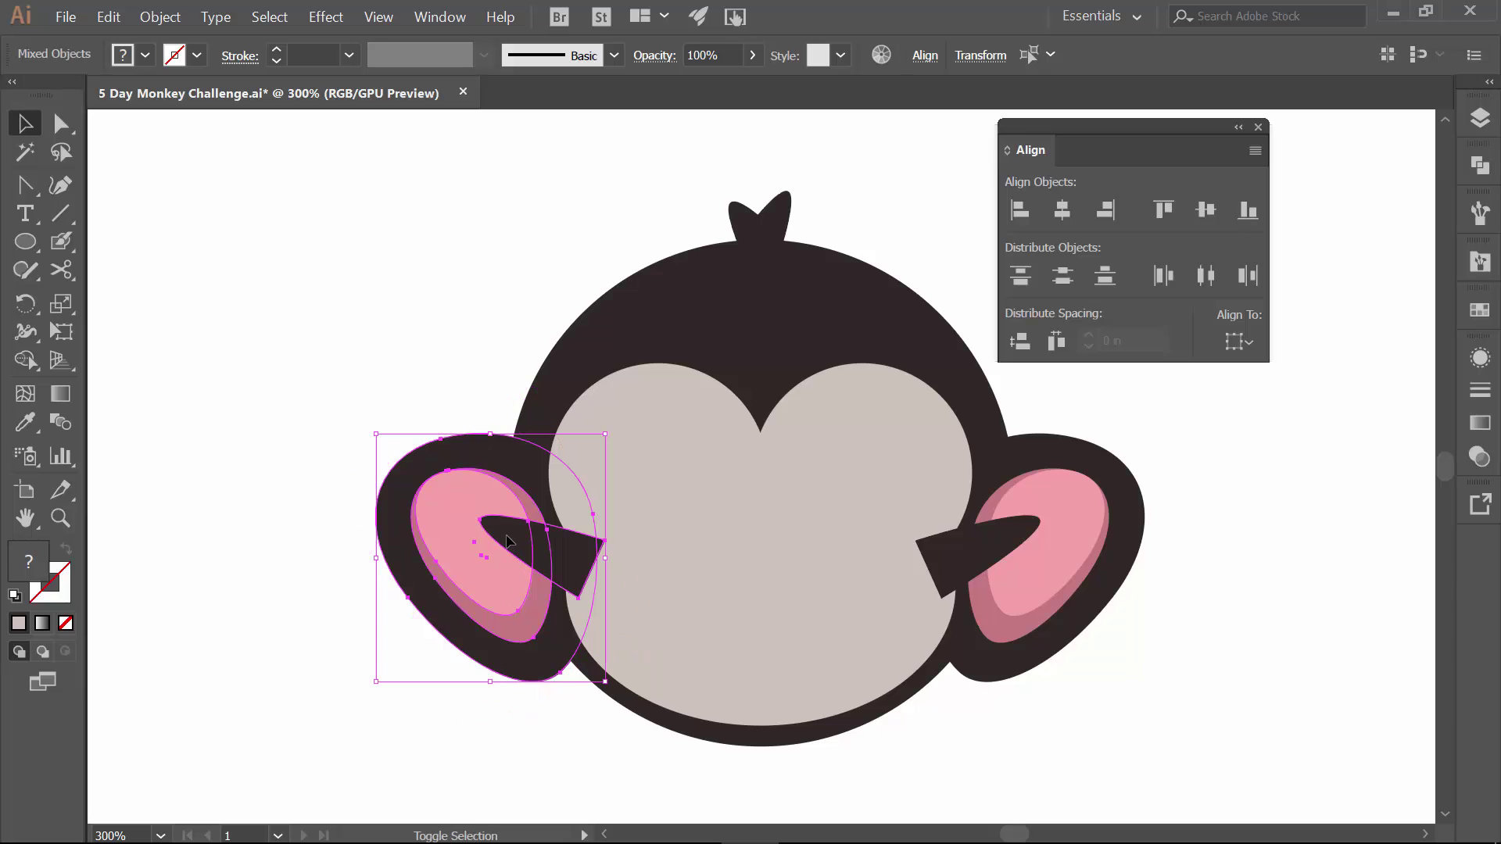
pyautogui.rightClick(508, 541)
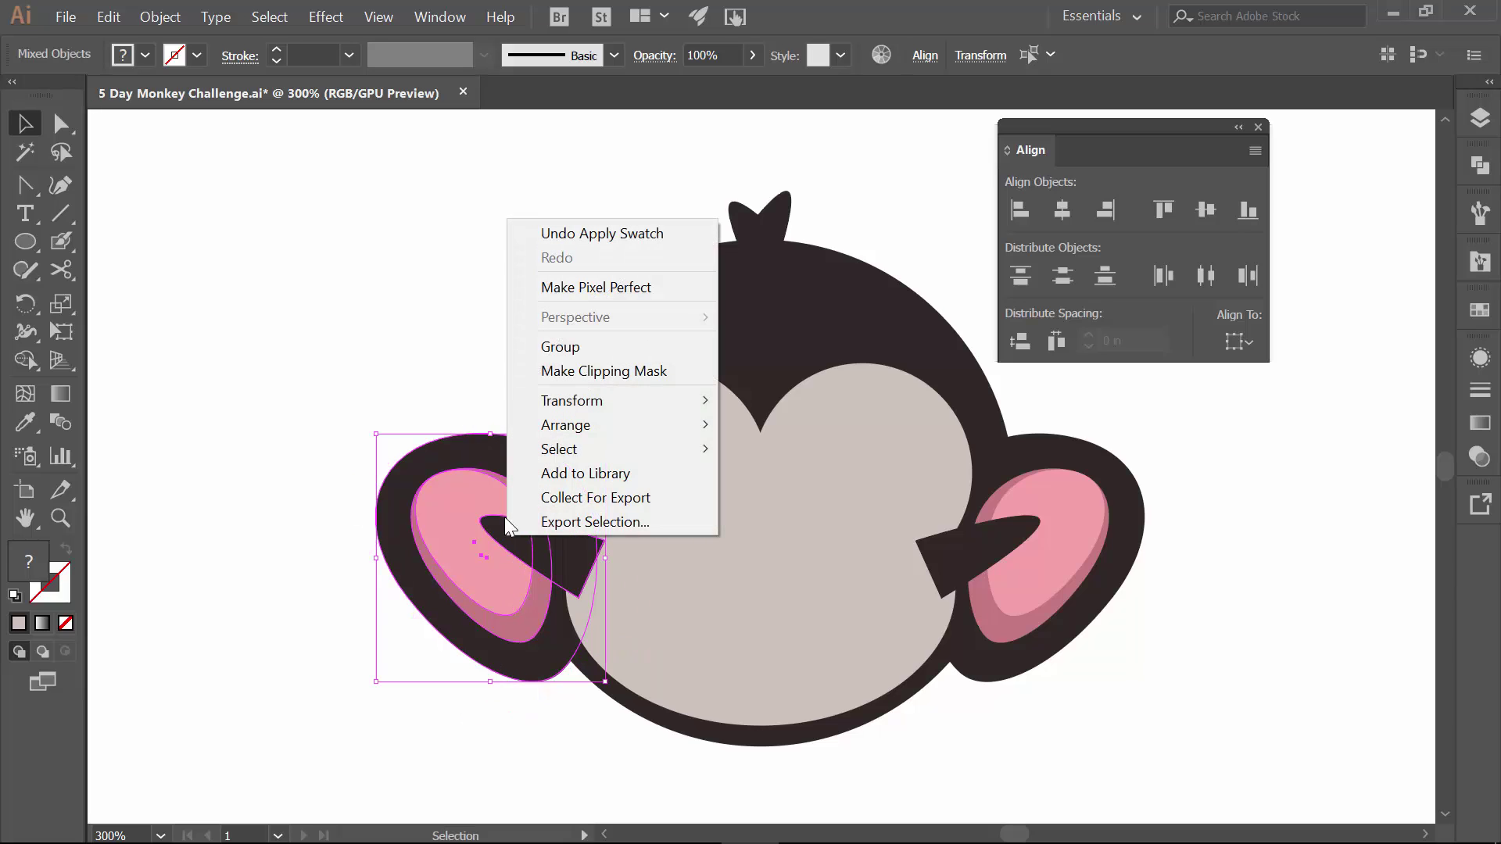
pyautogui.click(563, 350)
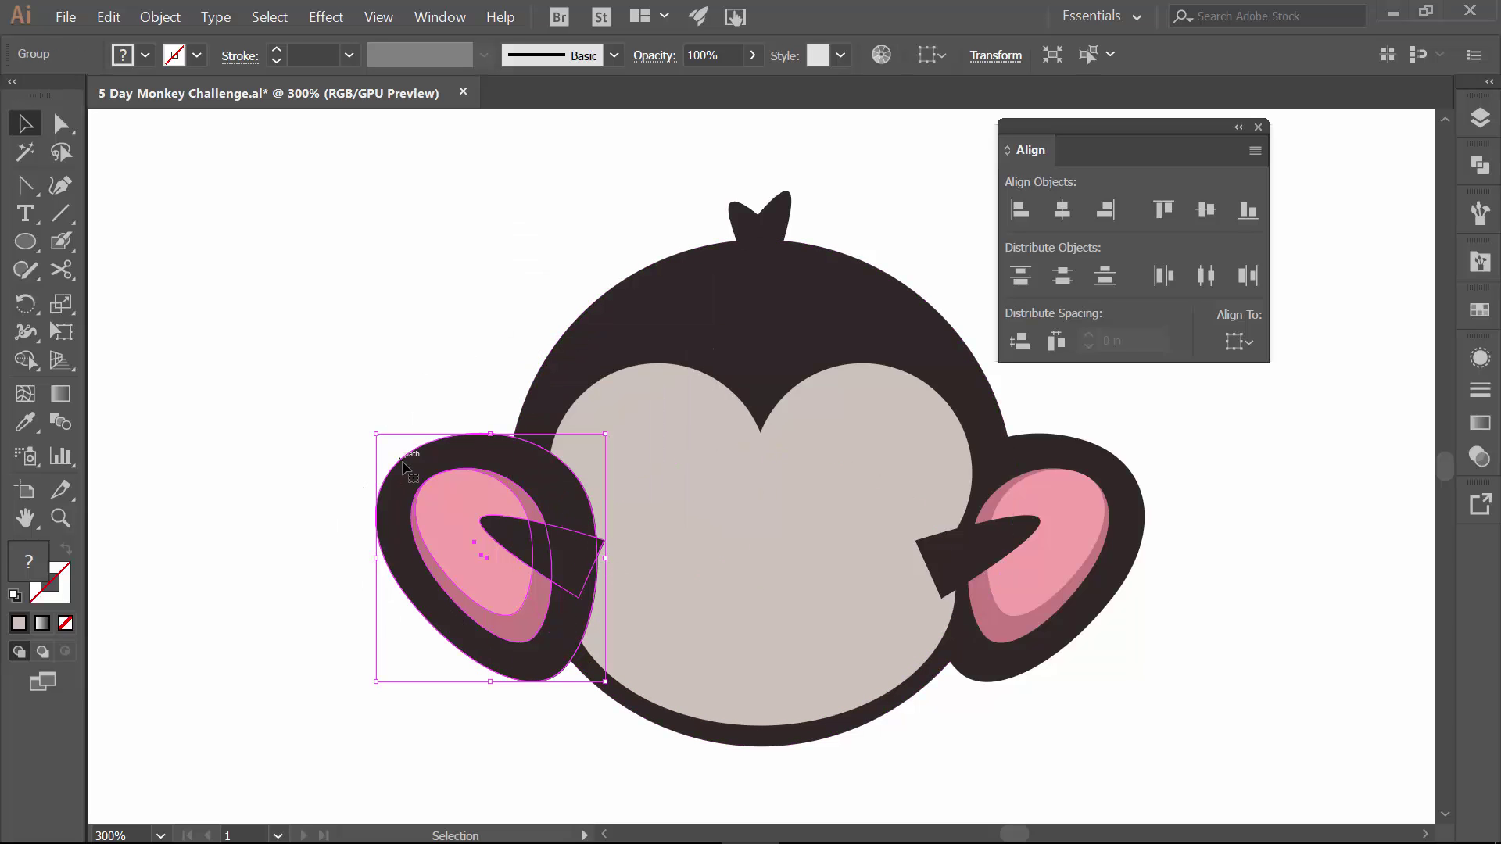
pyautogui.hotkey('ctrl', 'z')
pyautogui.click(347, 414)
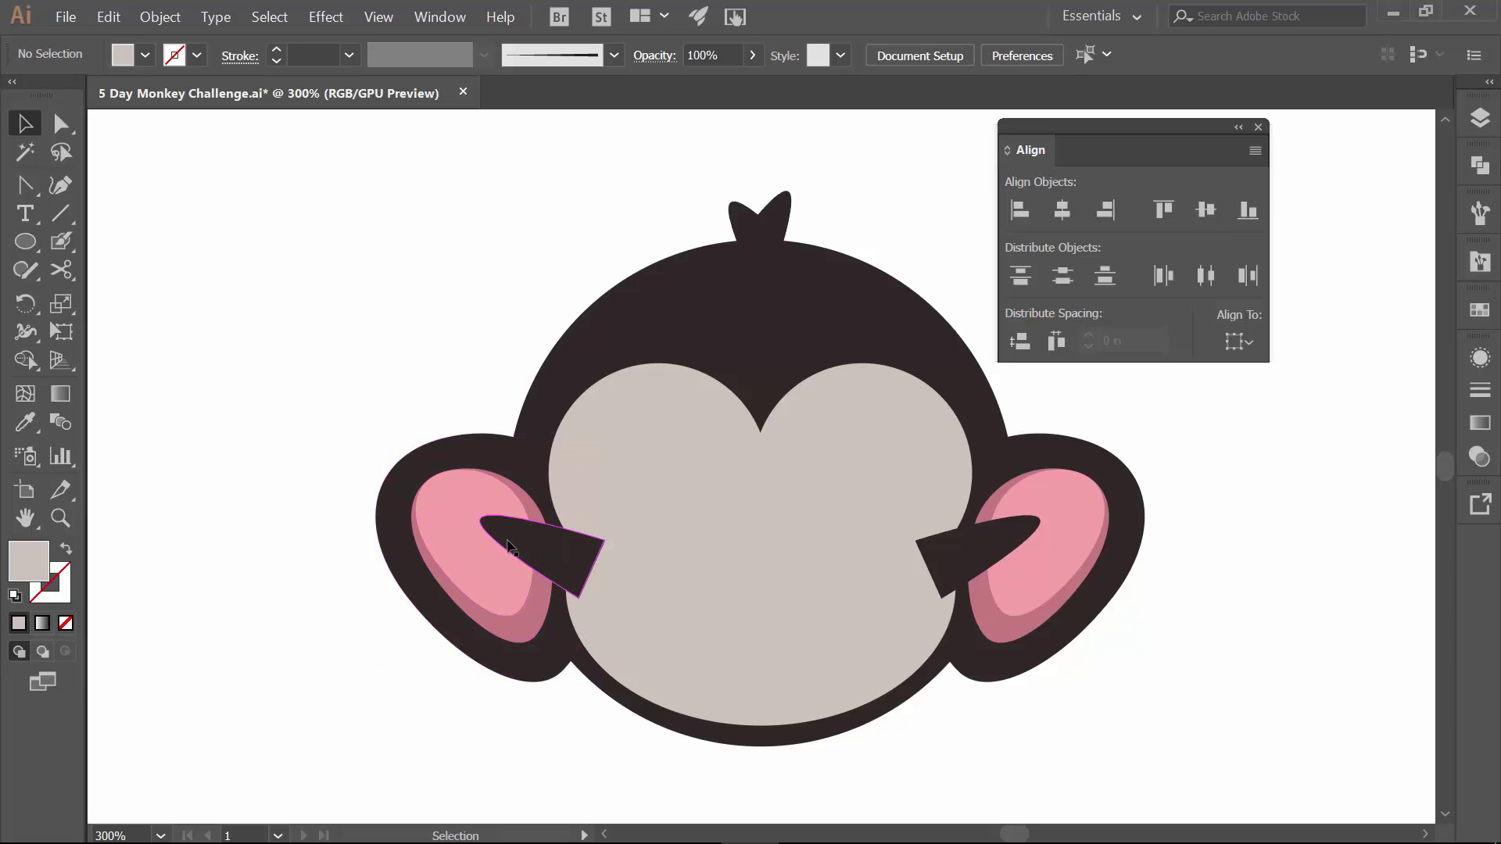
pyautogui.click(508, 541)
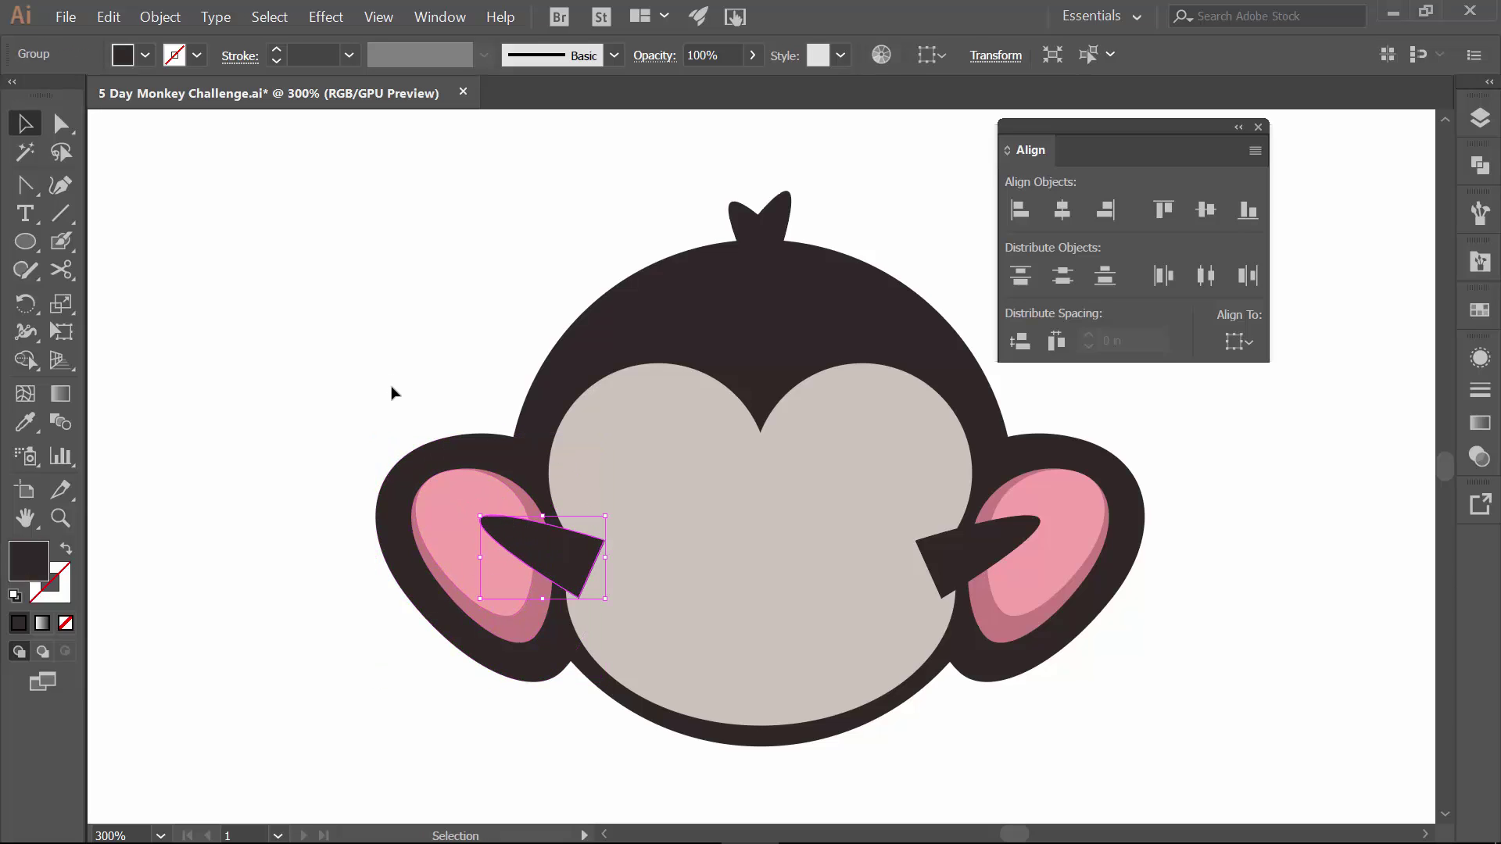
pyautogui.moveTo(395, 379); pyautogui.dragTo(429, 656)
pyautogui.keyDown('shift'); pyautogui.click(497, 541); pyautogui.keyUp('shift')
pyautogui.moveTo(1154, 443); pyautogui.dragTo(1024, 694)
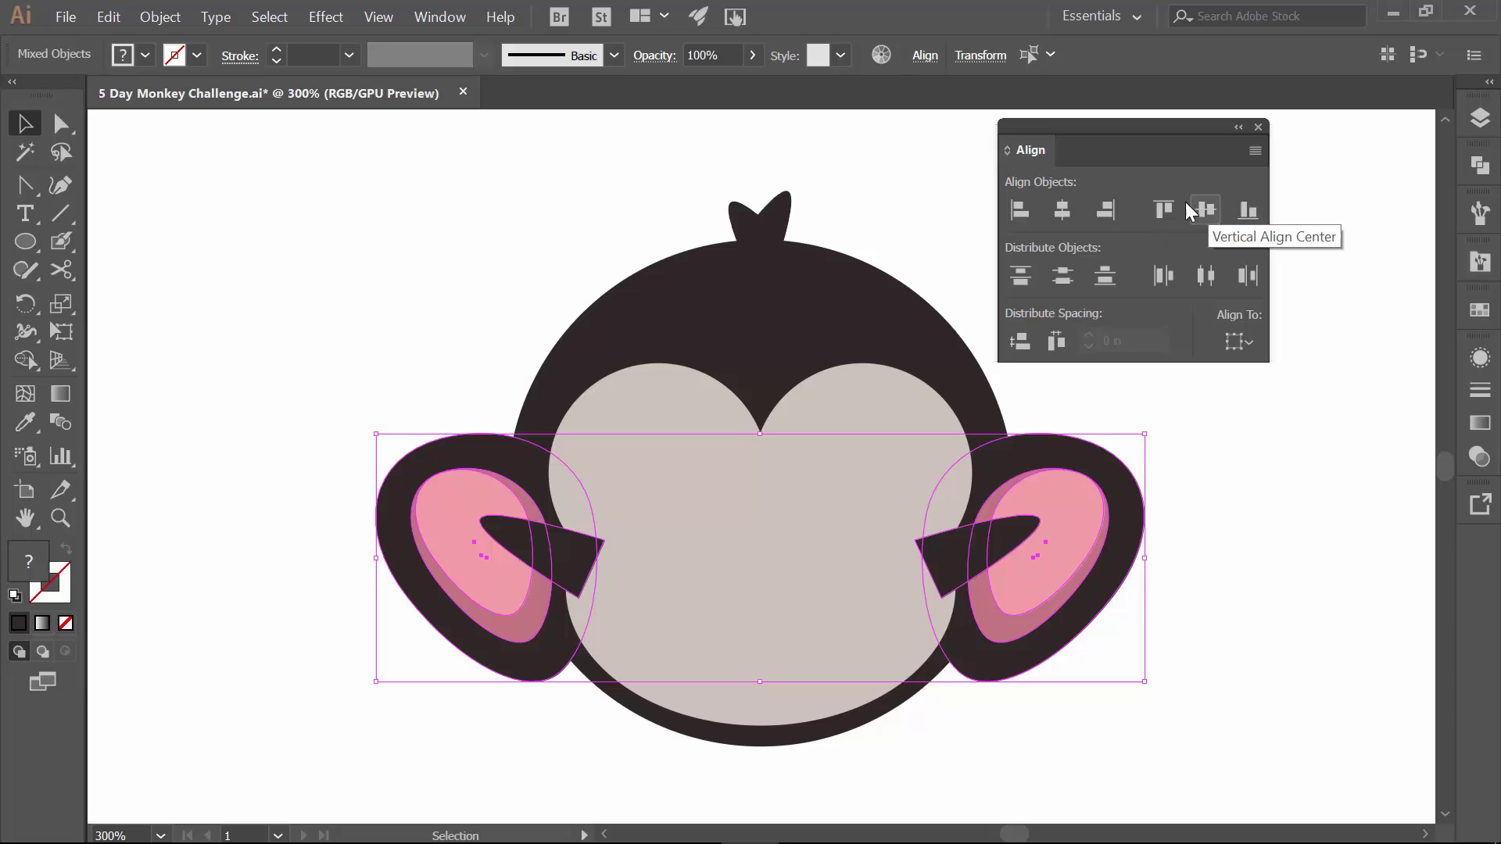
pyautogui.click(1163, 209)
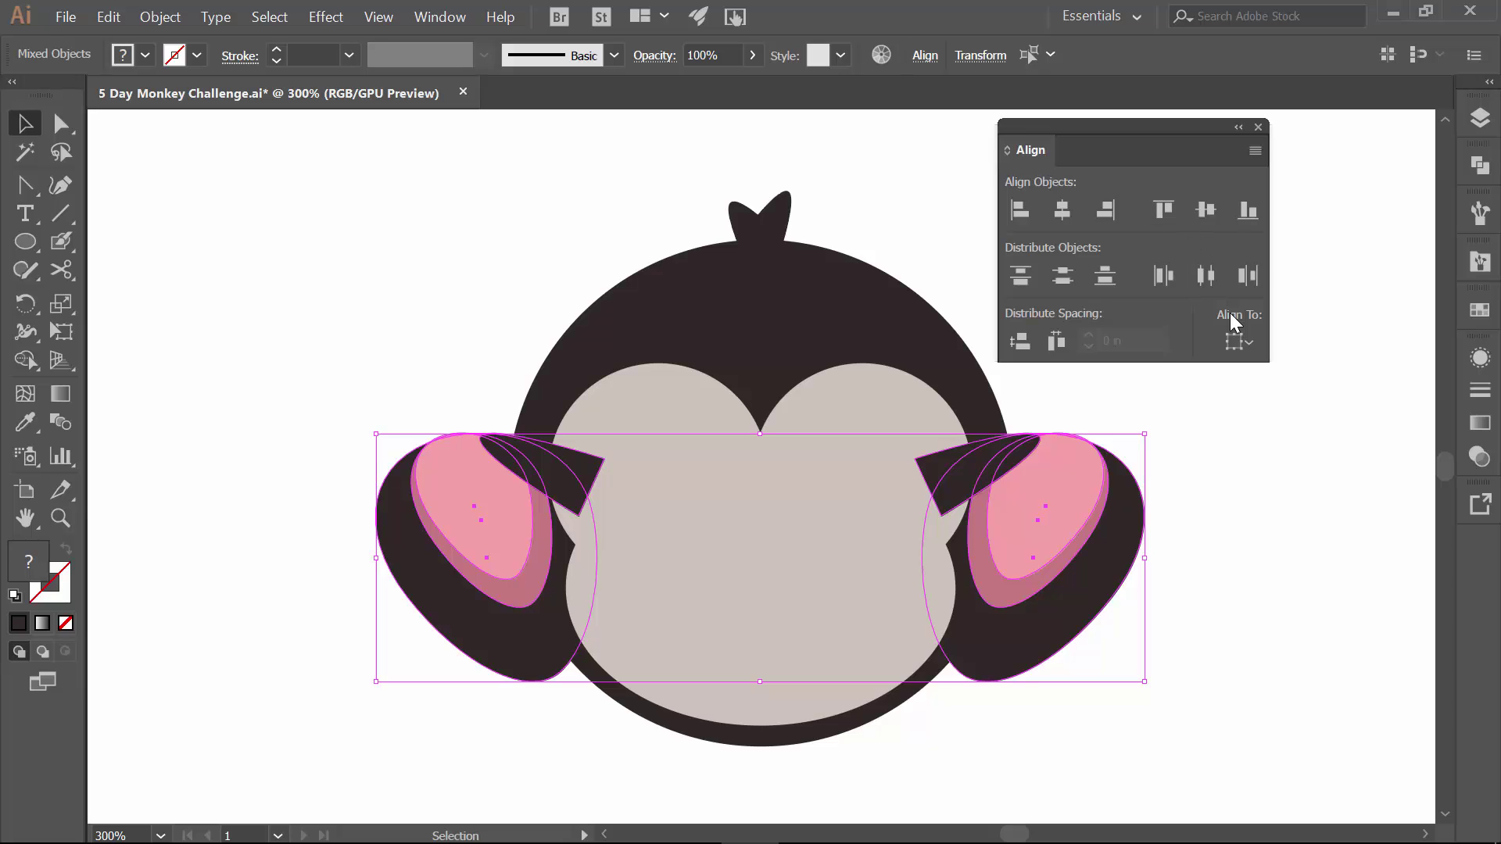
pyautogui.hotkey('ctrl', 'z')
pyautogui.click(1344, 447)
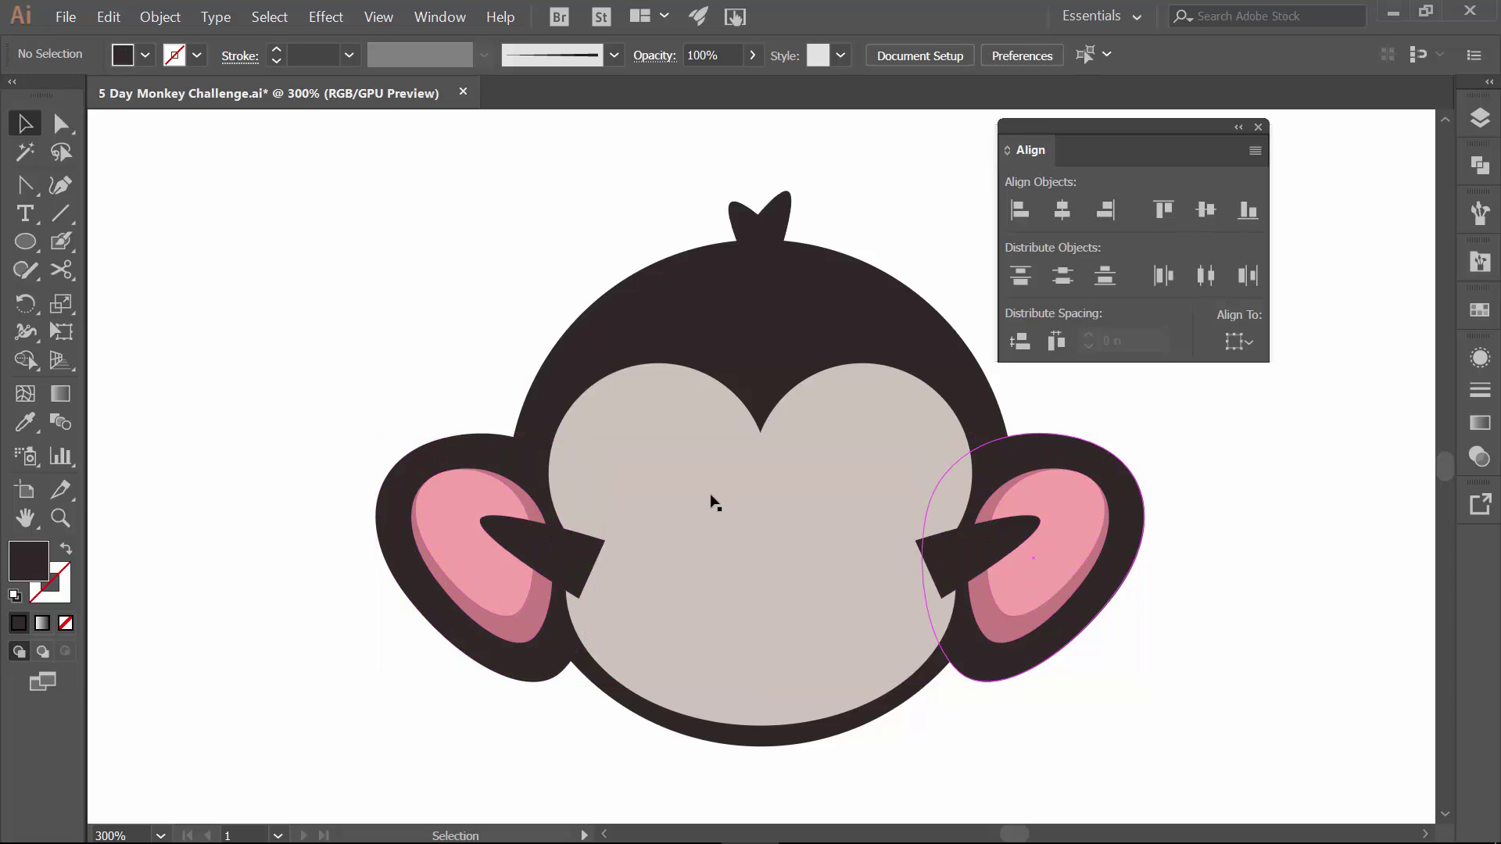
# Group the left ear's shapes and its wedge into one unit.
pyautogui.moveTo(362, 403); pyautogui.dragTo(474, 681)
pyautogui.keyDown('shift'); pyautogui.click(505, 544); pyautogui.keyUp('shift')
pyautogui.rightClick(497, 541)
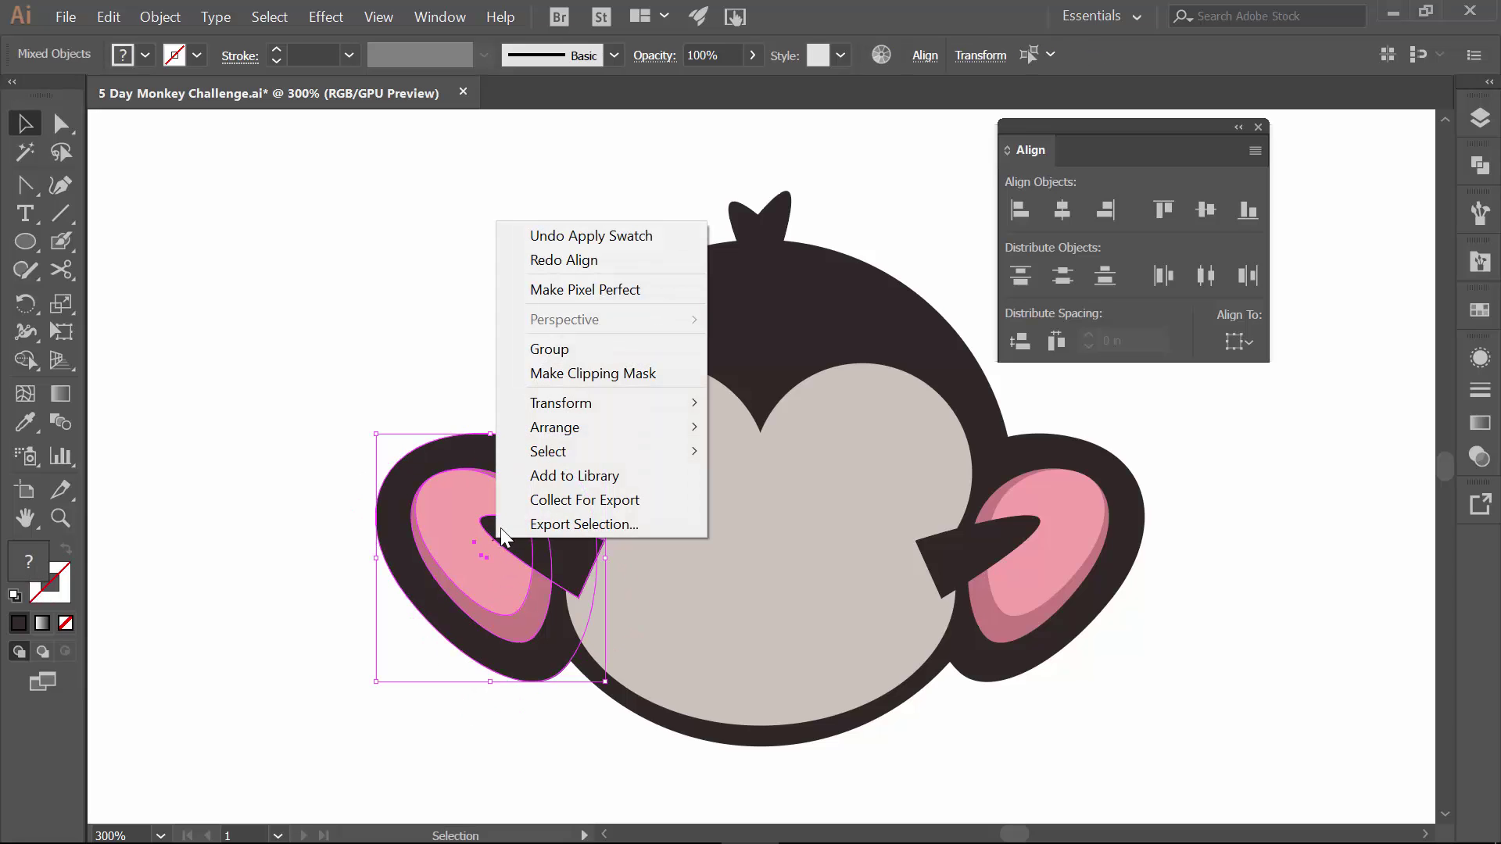
pyautogui.click(547, 349)
pyautogui.click(1130, 436)
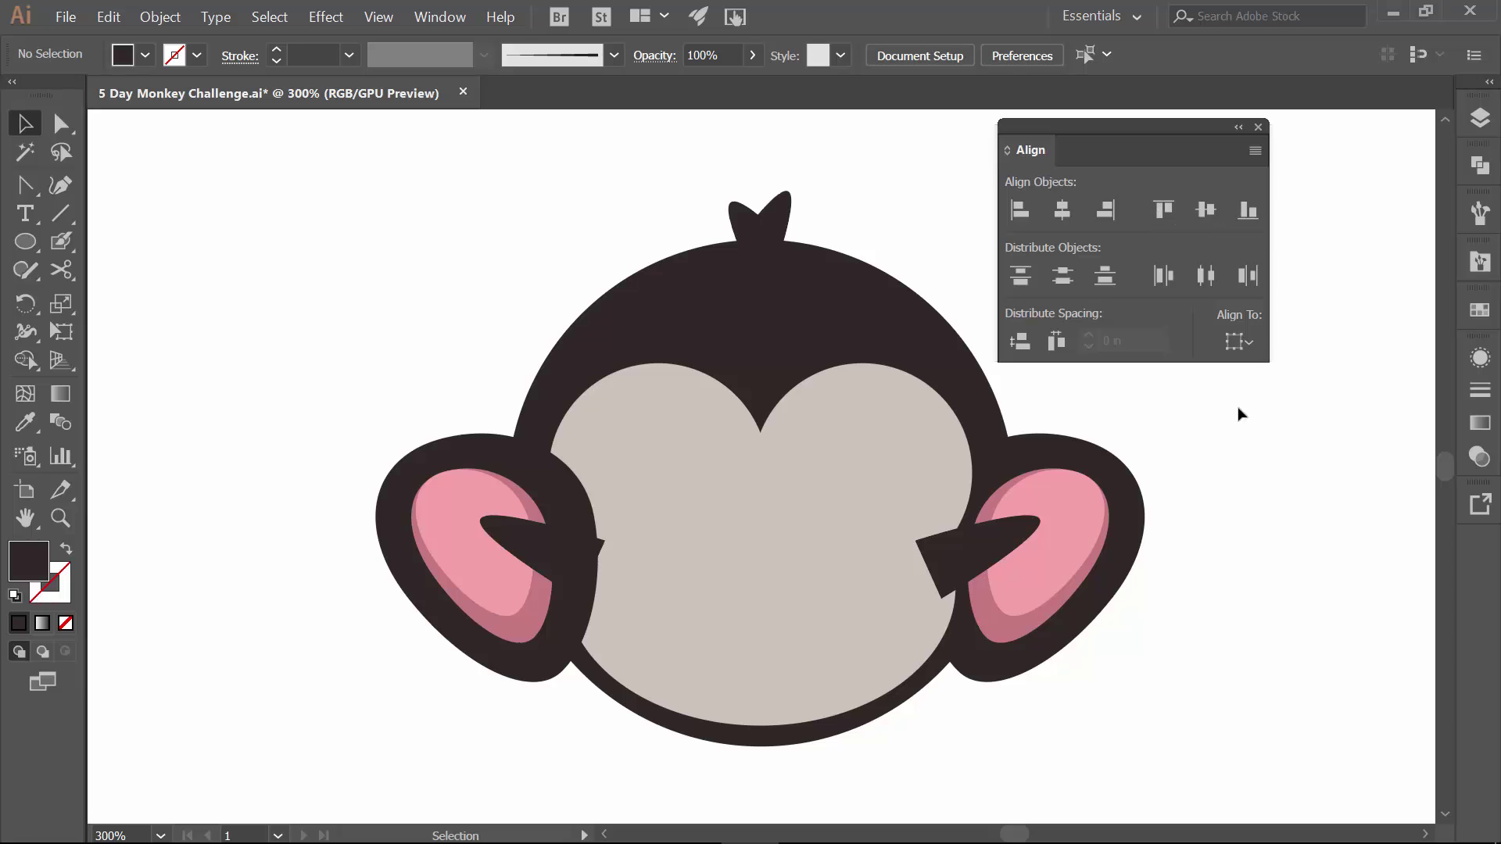
# Group the right ear's pieces, then select both ear groups together.
pyautogui.moveTo(1161, 420); pyautogui.dragTo(1079, 687)
pyautogui.keyDown('shift'); pyautogui.click(1029, 530); pyautogui.keyUp('shift')
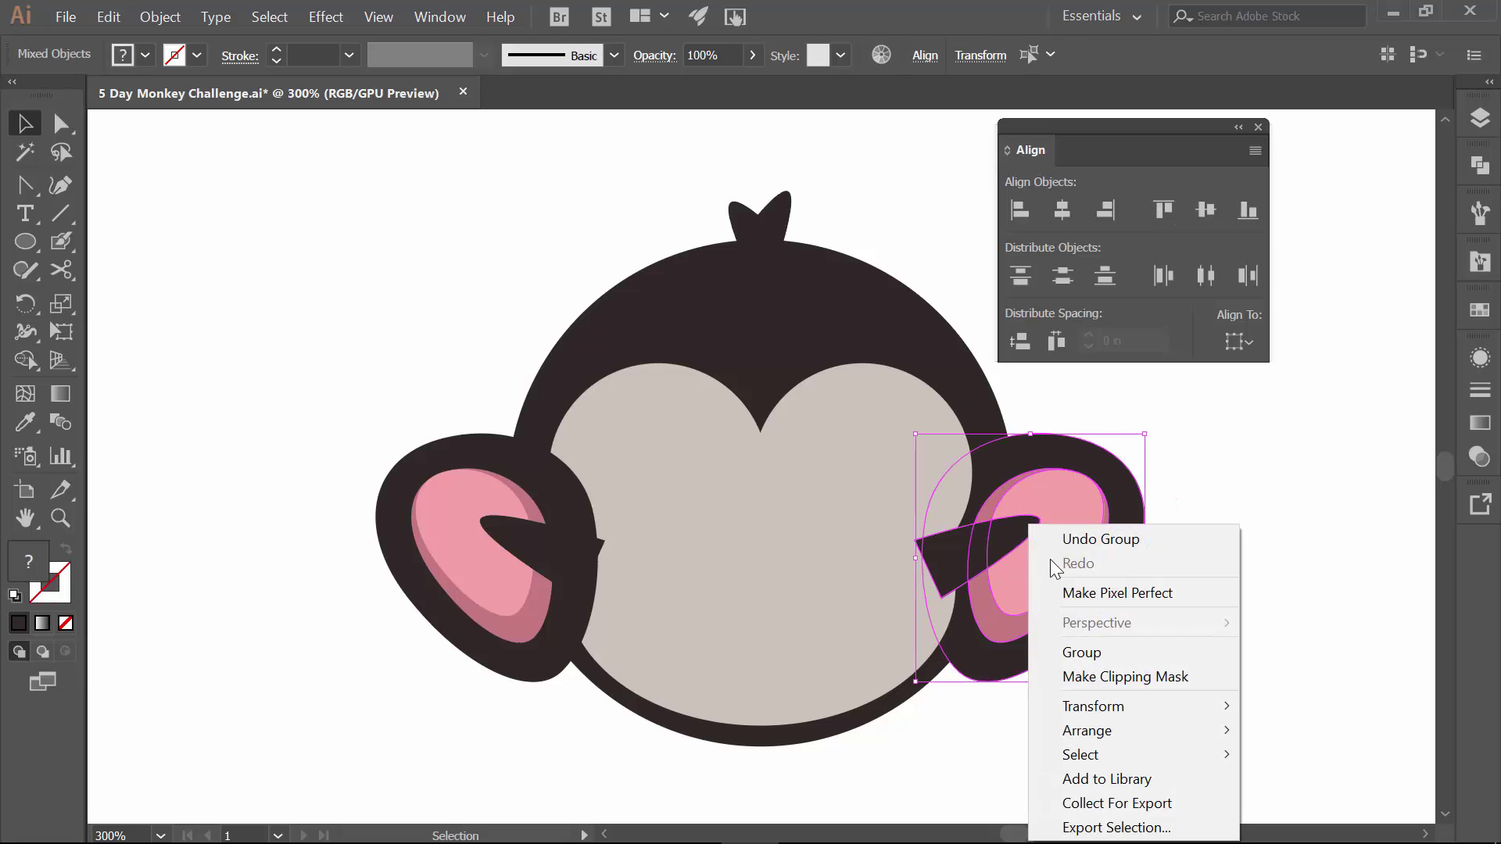
pyautogui.click(1079, 654)
pyautogui.click(1209, 542)
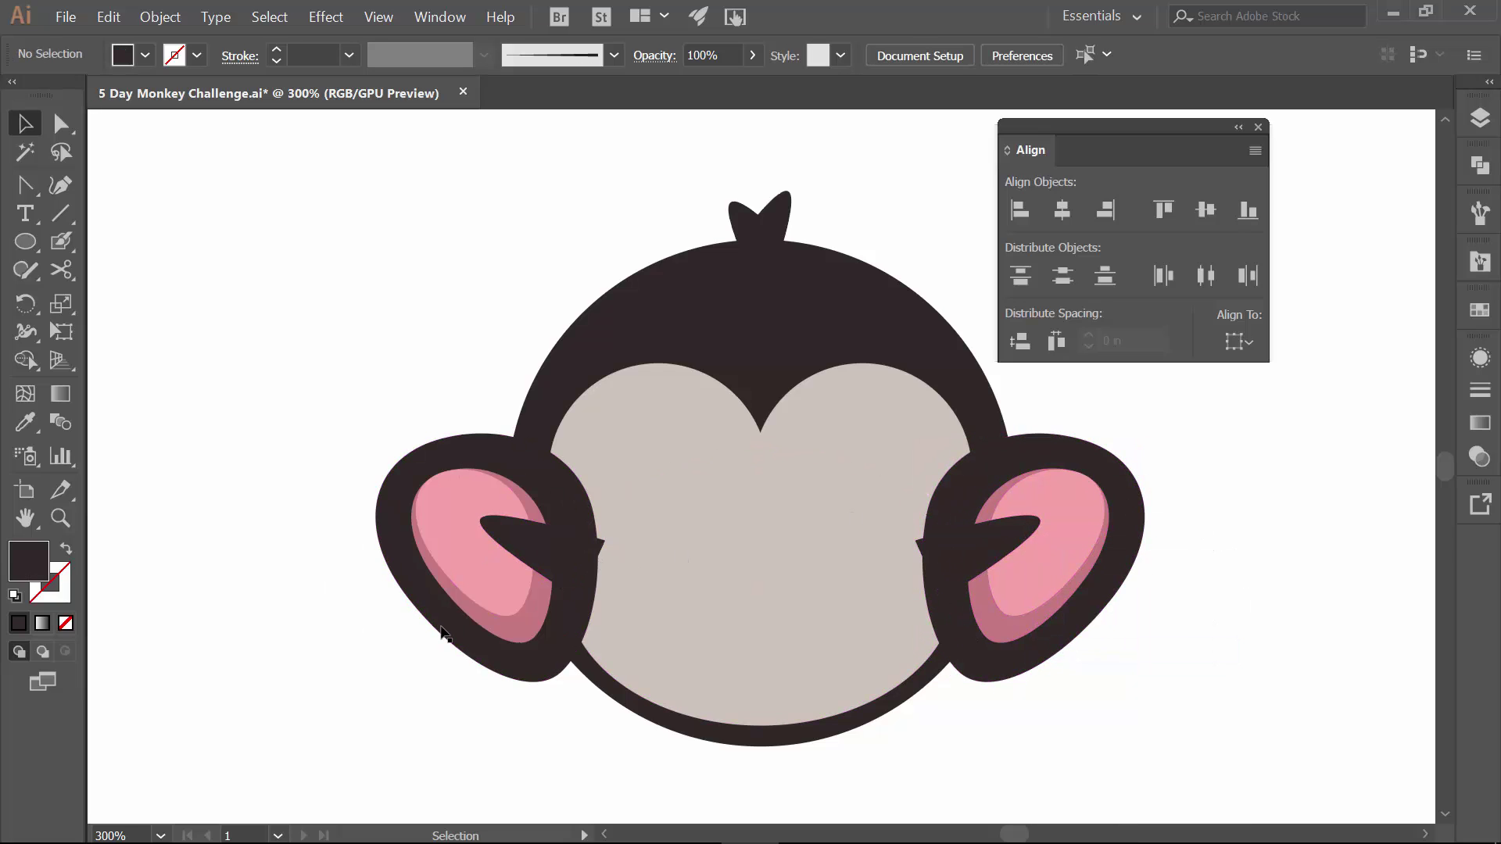
pyautogui.click(449, 579)
pyautogui.keyDown('shift'); pyautogui.click(1096, 512); pyautogui.keyUp('shift')
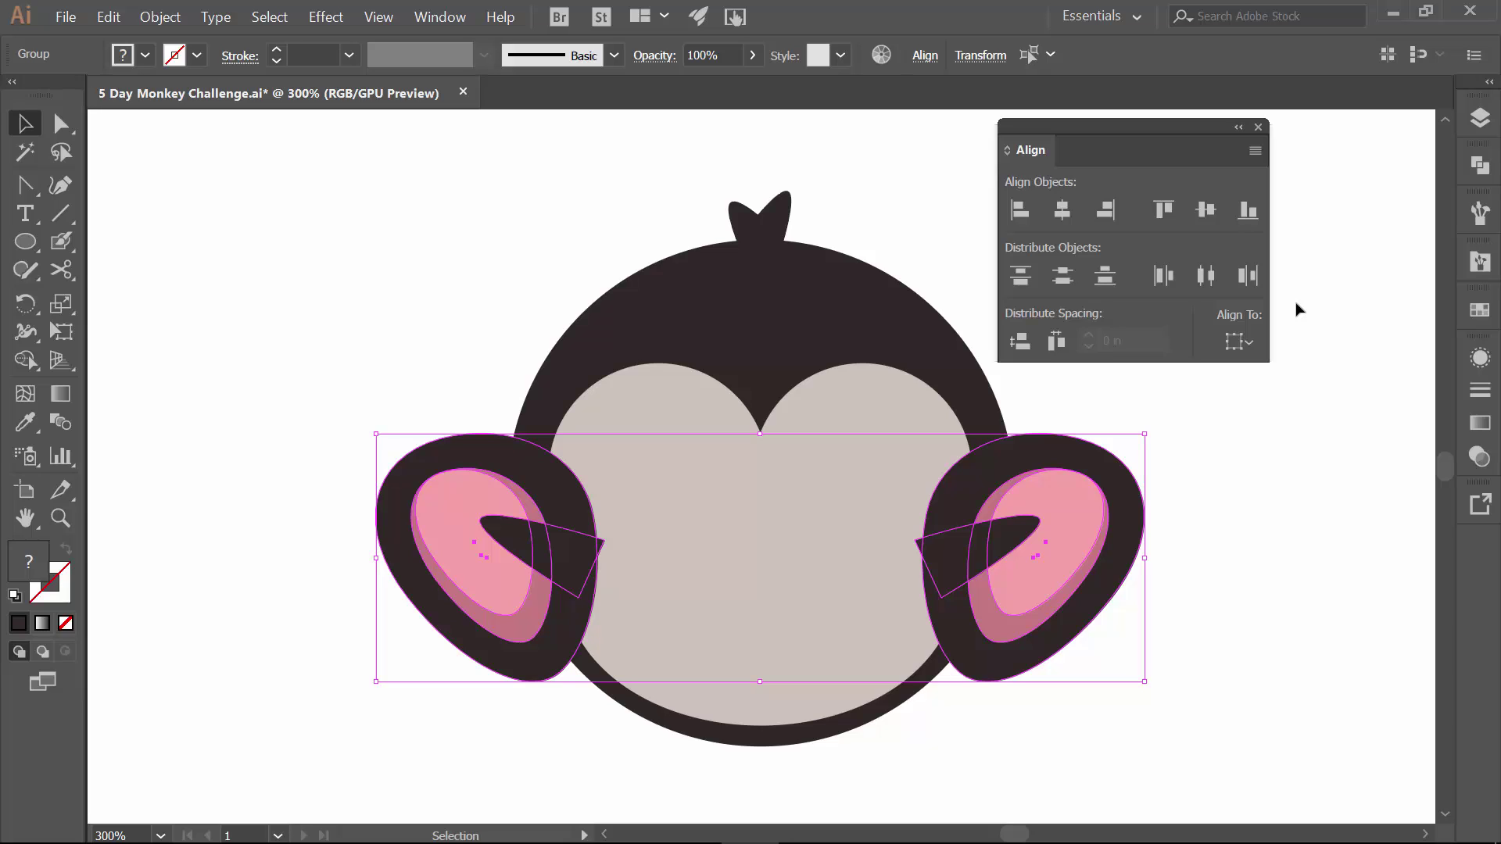
# Select the left and right upper face circles and group them, then deselect.
pyautogui.click(1373, 485)
pyautogui.click(696, 439)
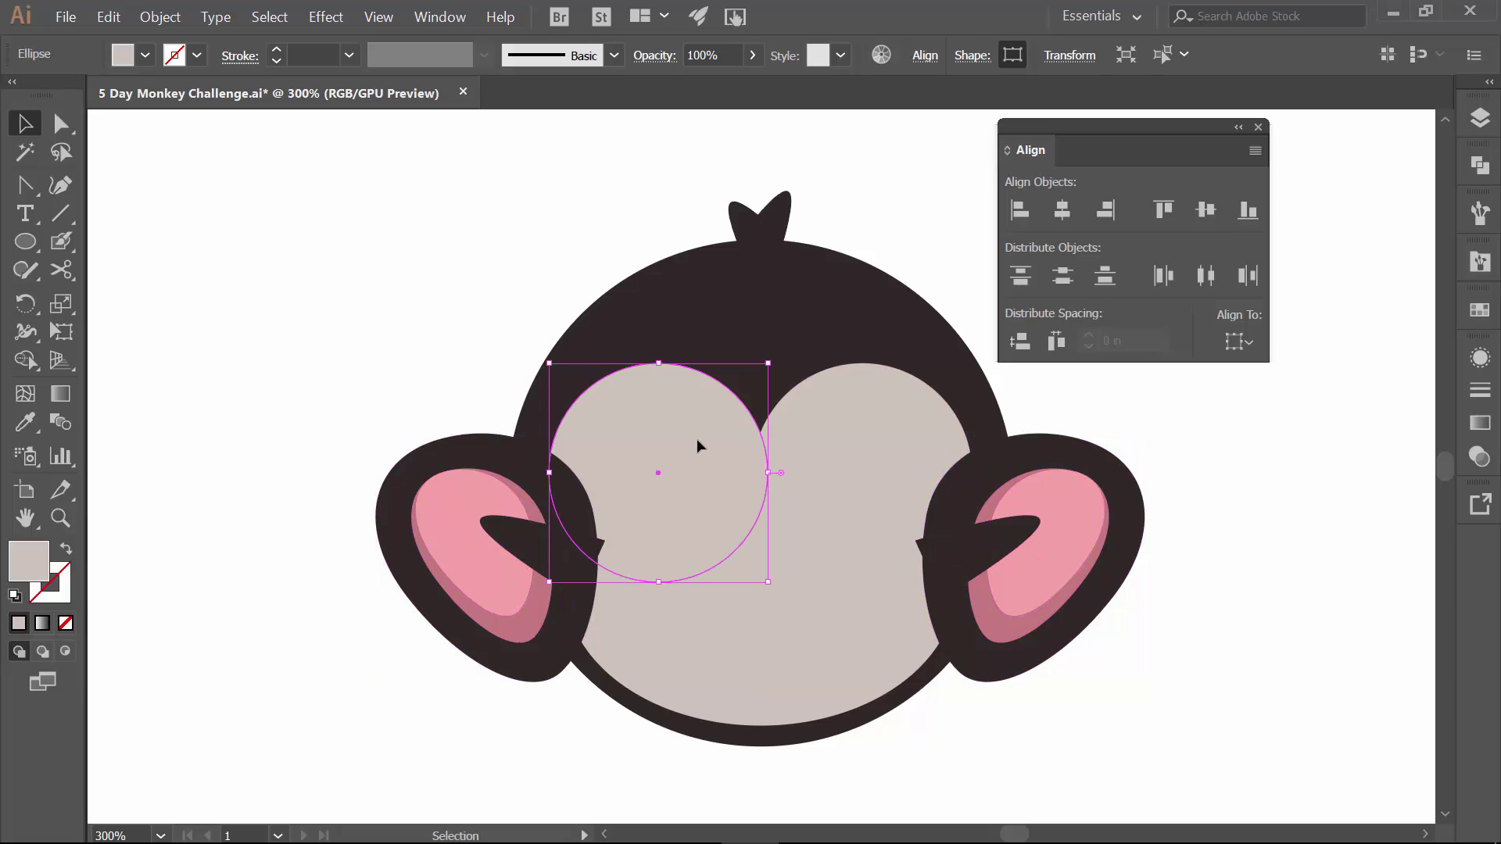
pyautogui.keyDown('shift'); pyautogui.click(777, 443); pyautogui.keyUp('shift')
pyautogui.rightClick(777, 443)
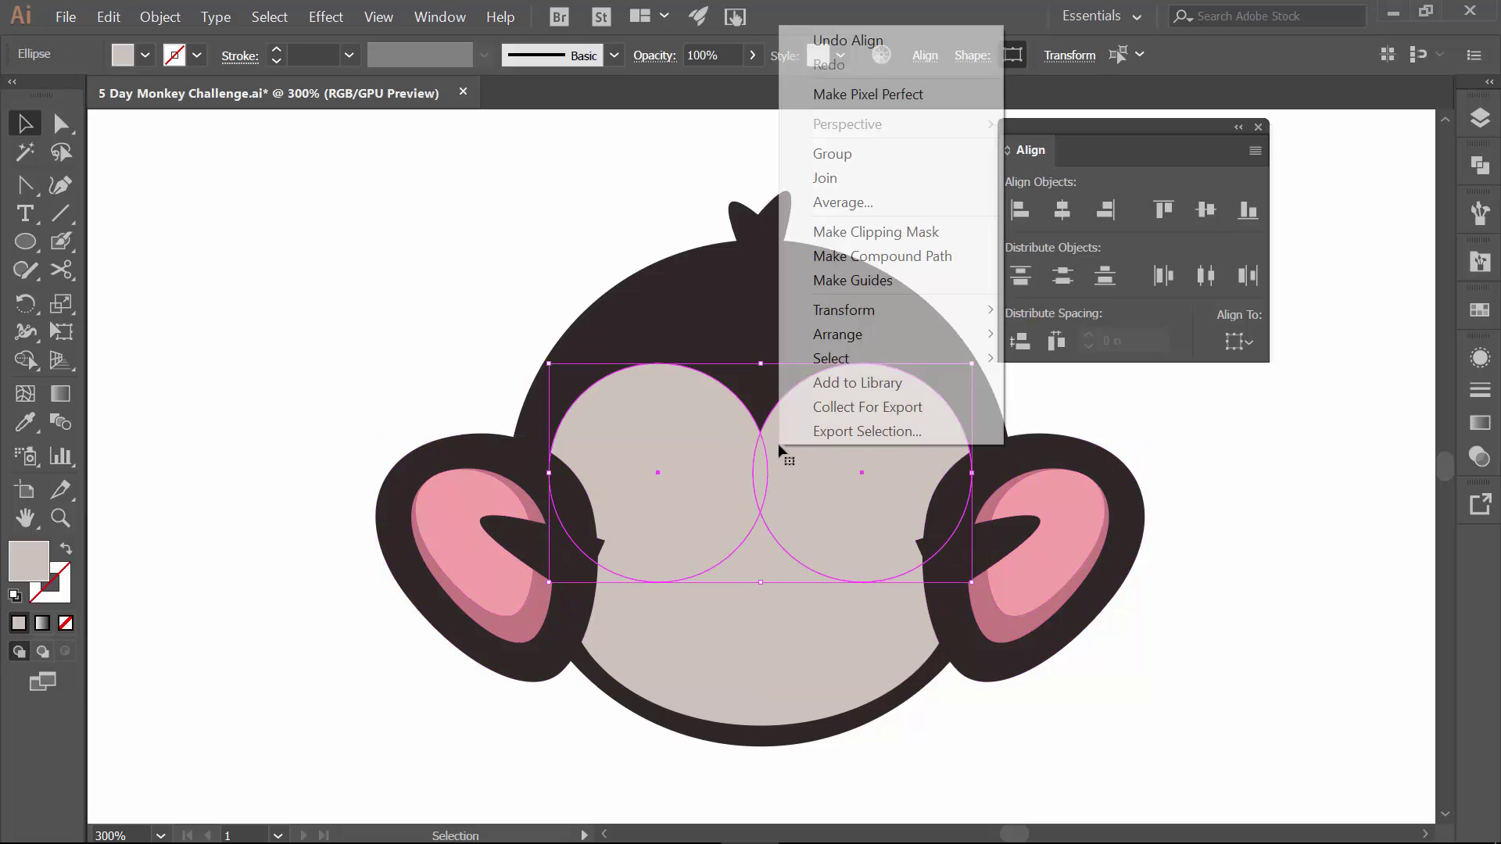
pyautogui.click(831, 161)
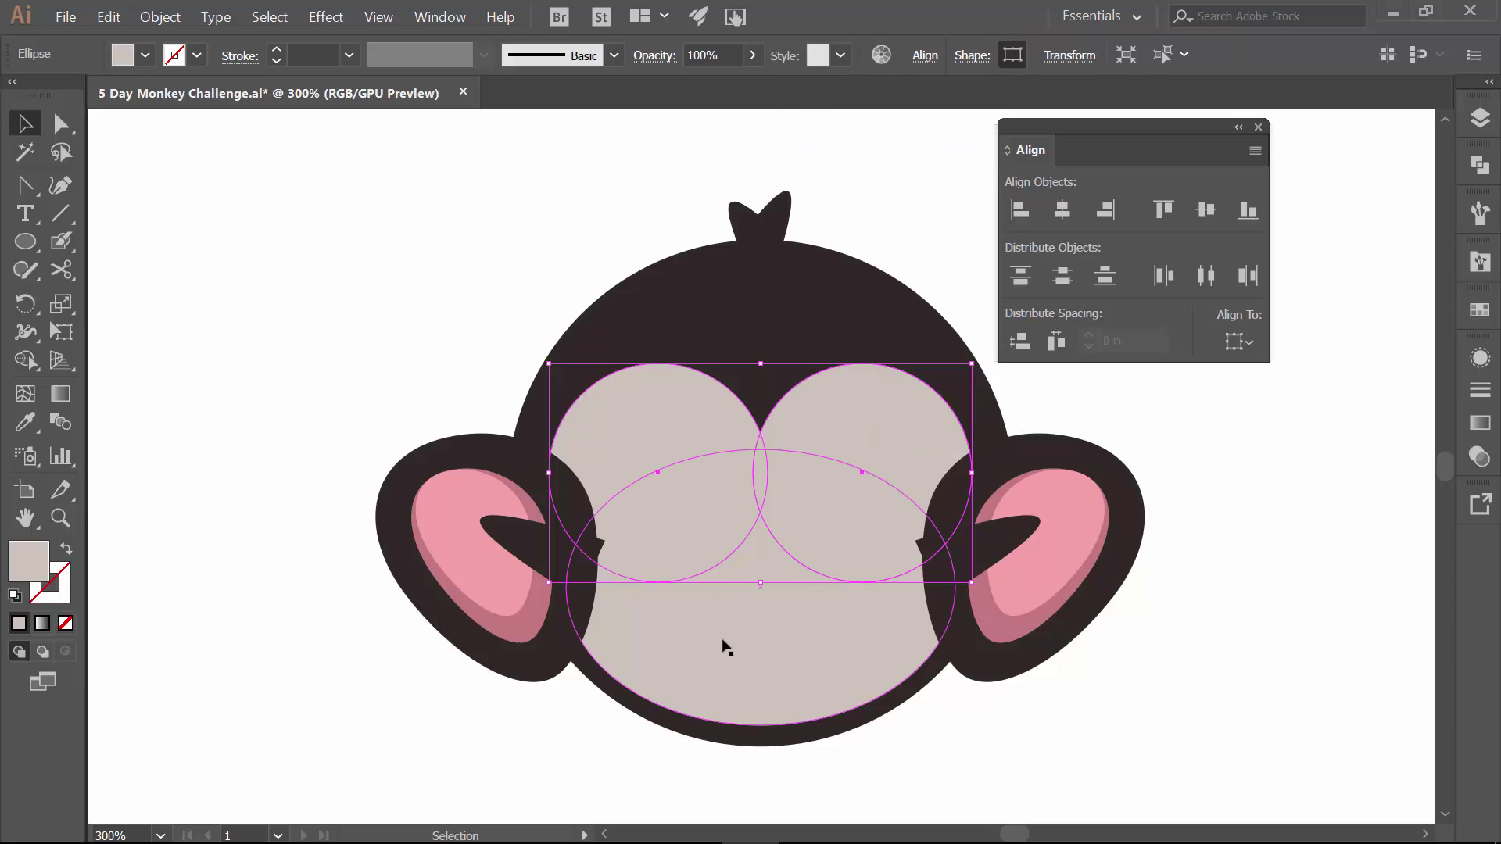
pyautogui.click(989, 757)
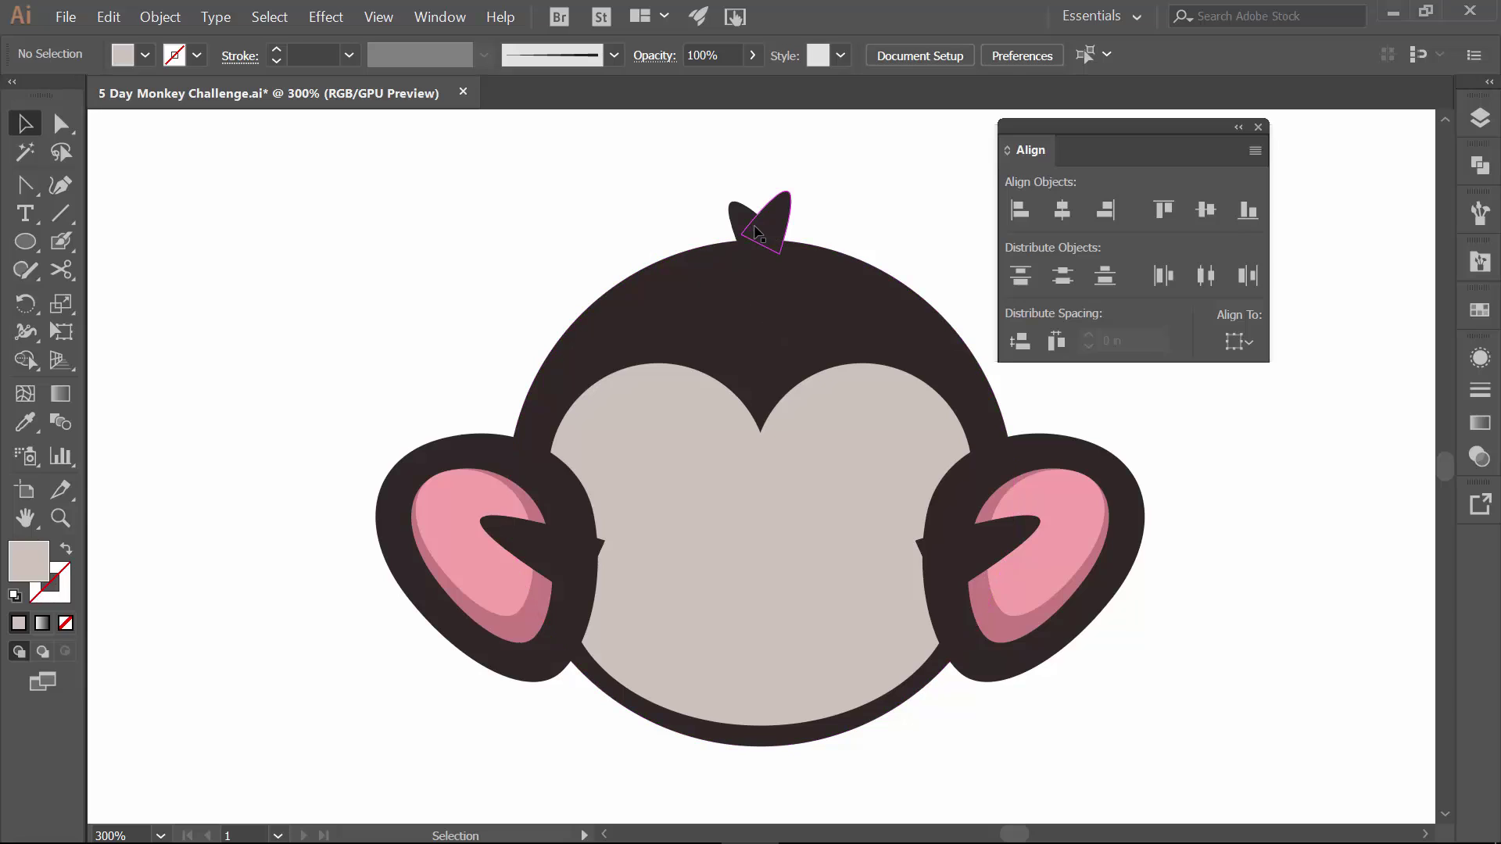
# In the Layers panel, lock Shapes and make Features visible, unlocked and active.
pyautogui.click(1479, 119)
pyautogui.click(1216, 242)
pyautogui.click(1192, 169)
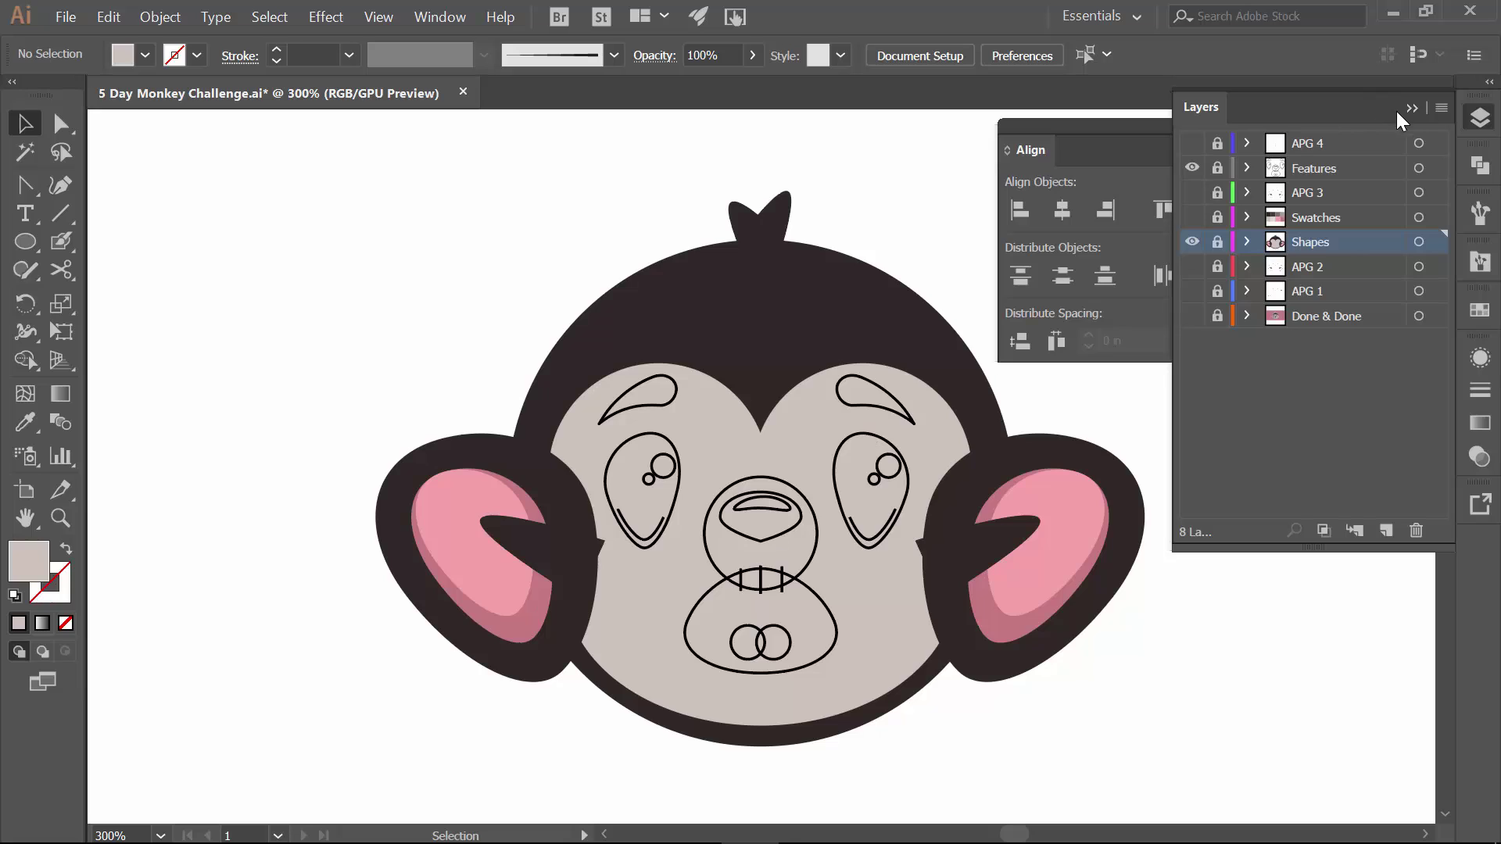
pyautogui.click(1217, 169)
pyautogui.click(1324, 170)
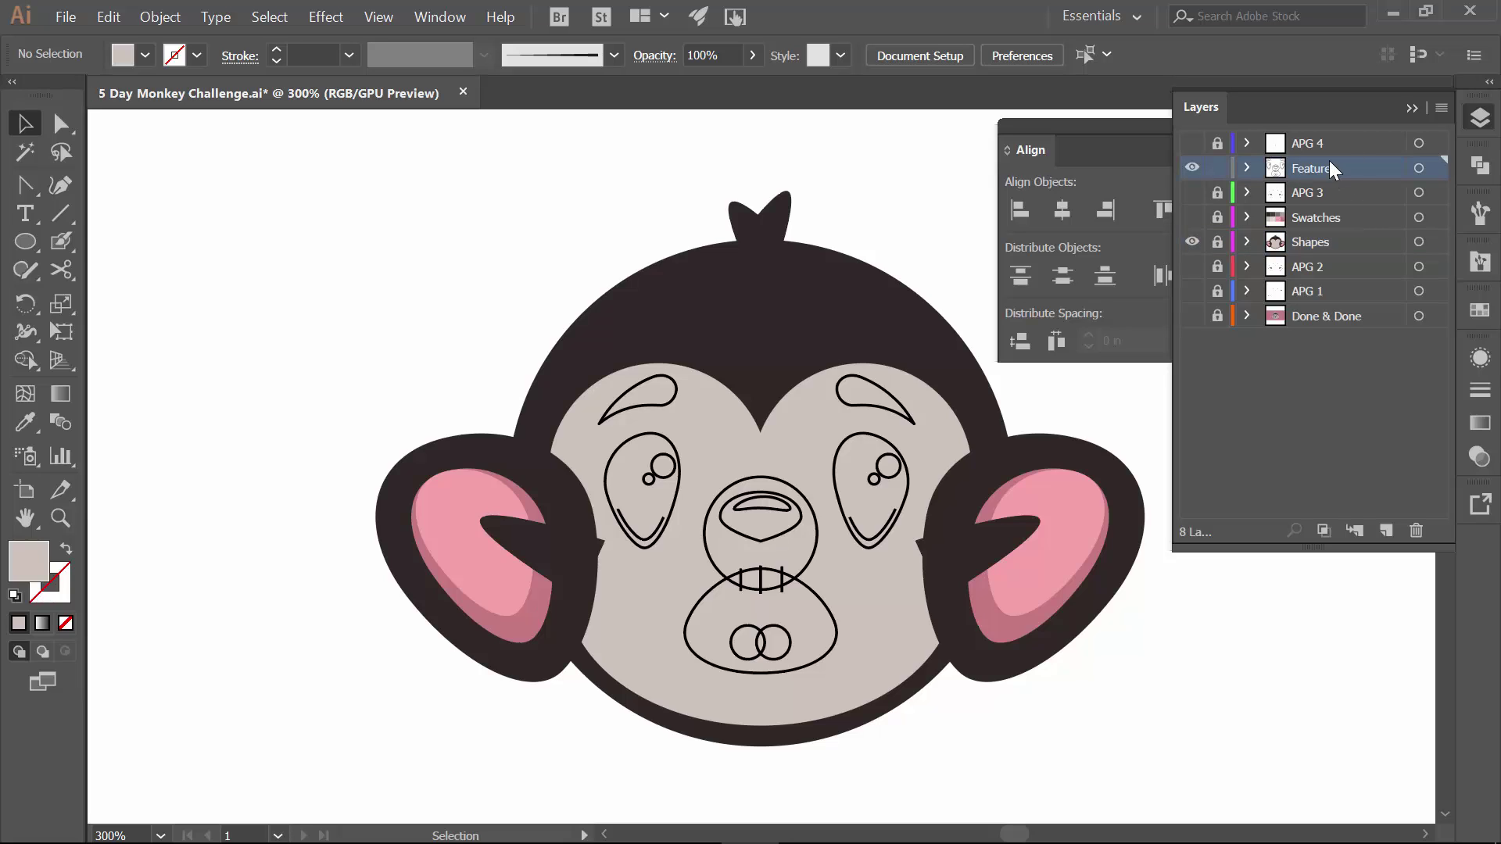
pyautogui.click(1410, 108)
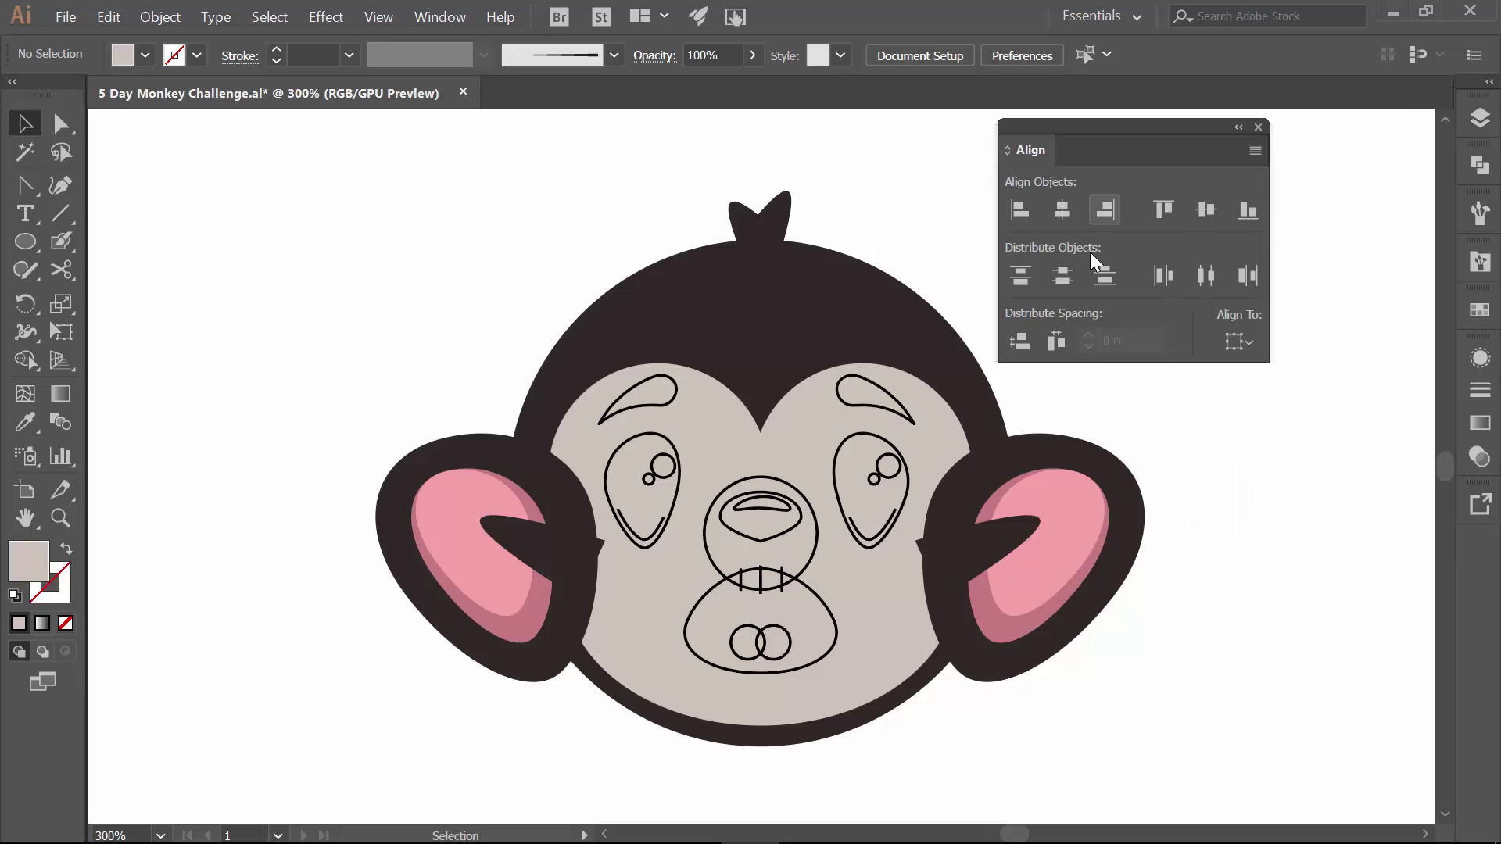
# Fill both eyebrows, both eye outlines and the mouth solid dark brown with no stroke.
pyautogui.click(675, 402)
pyautogui.keyDown('shift'); pyautogui.click(849, 409); pyautogui.keyUp('shift')
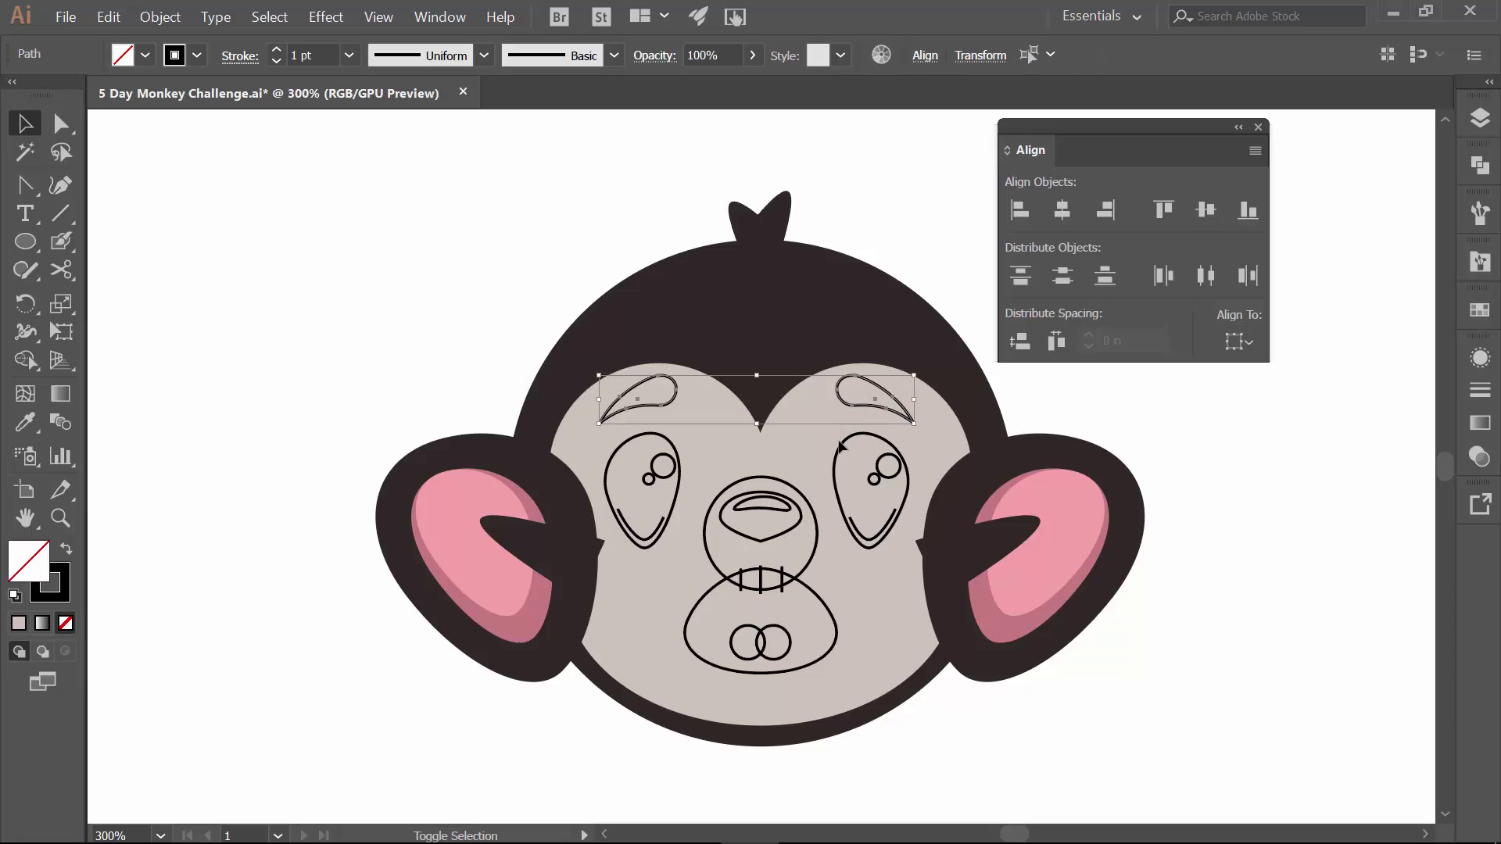
pyautogui.keyDown('shift'); pyautogui.click(841, 449); pyautogui.keyUp('shift')
pyautogui.keyDown('shift'); pyautogui.click(677, 465); pyautogui.keyUp('shift')
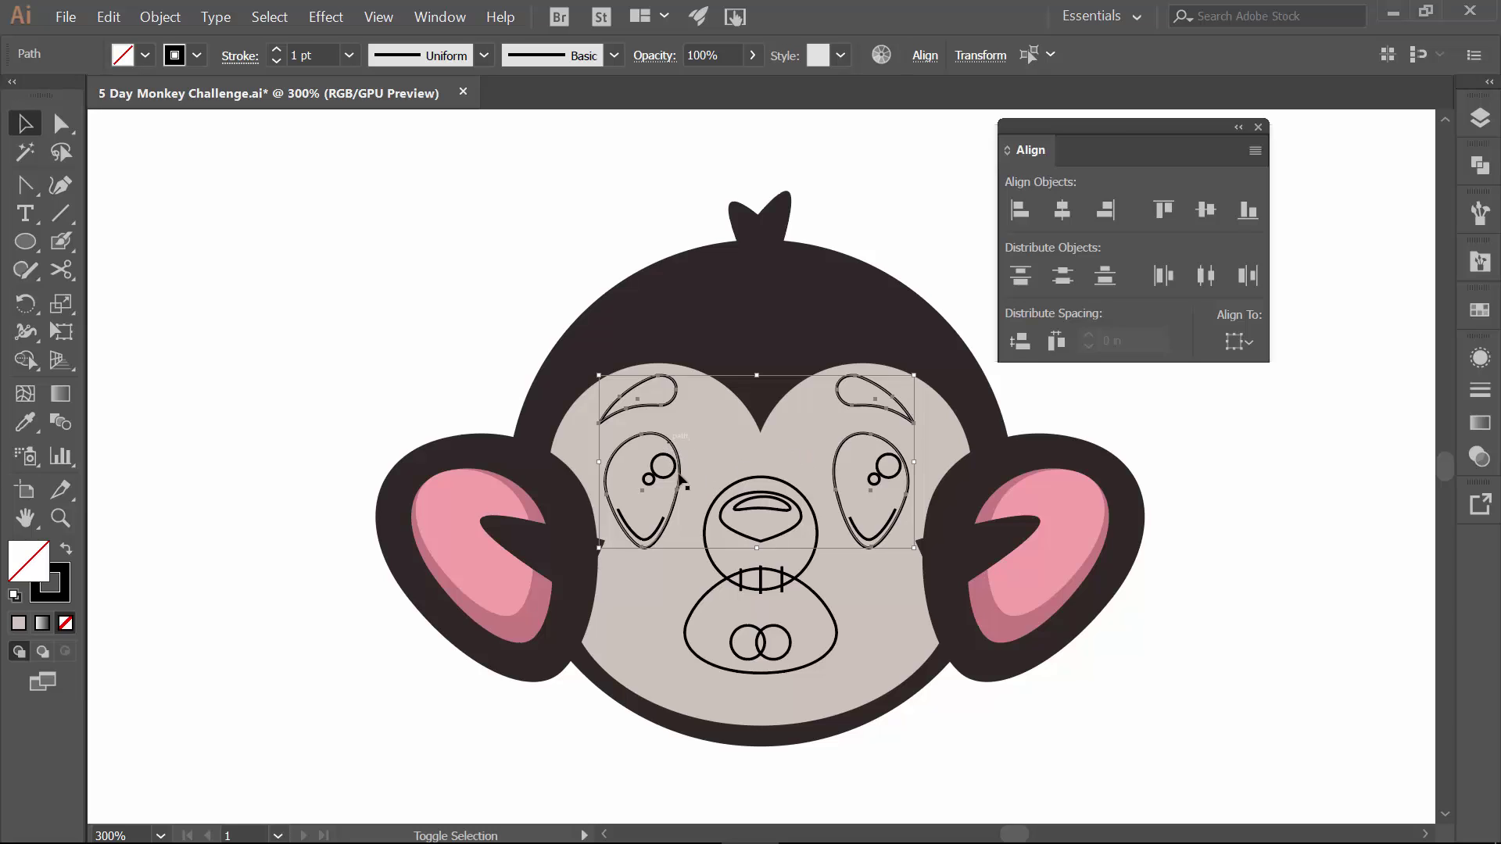
pyautogui.keyDown('shift'); pyautogui.click(701, 606); pyautogui.keyUp('shift')
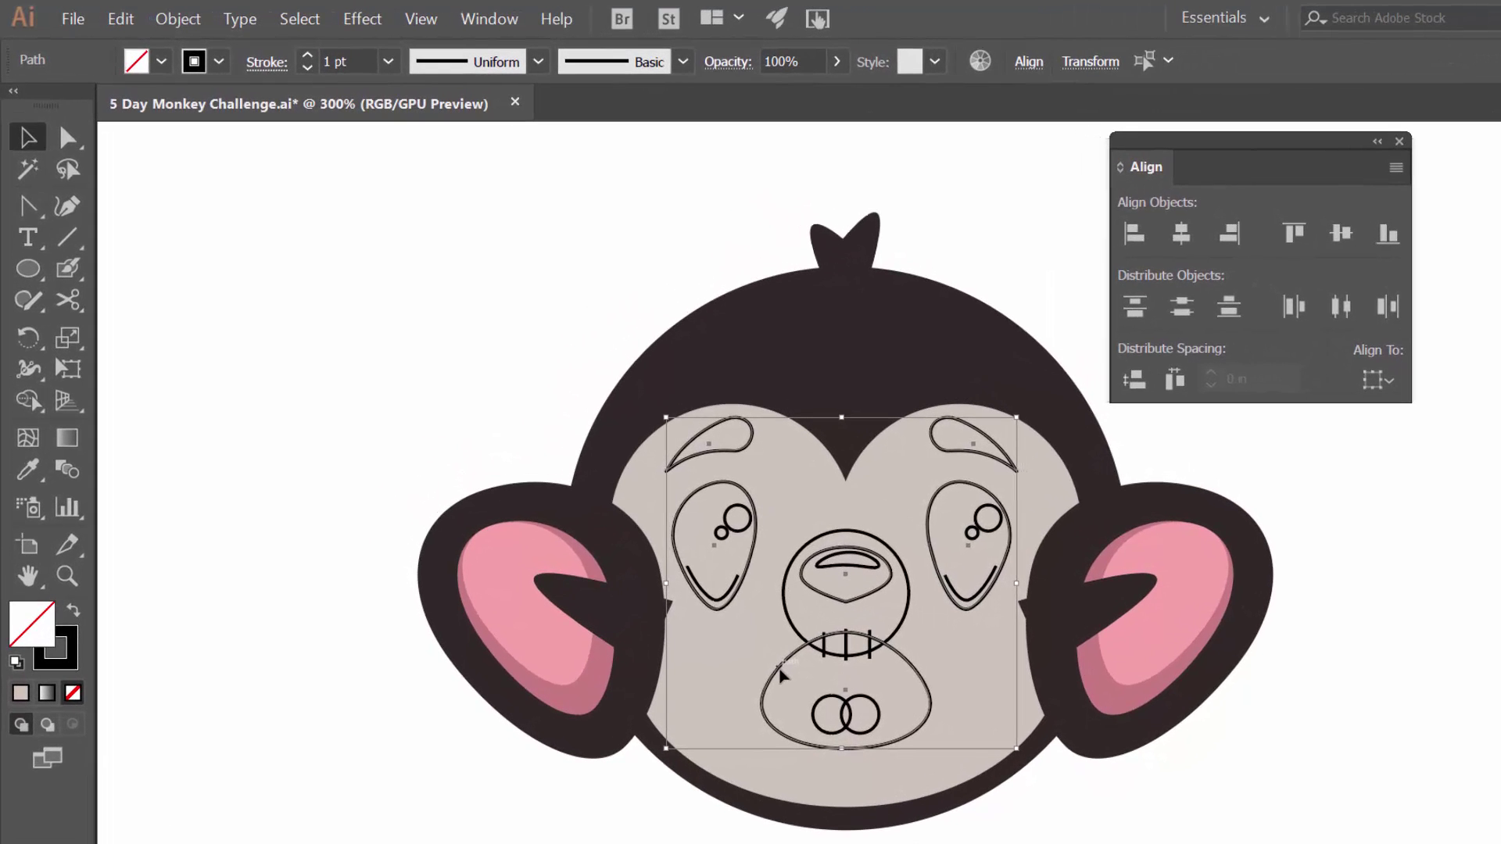
pyautogui.hotkey('shift', 'x')
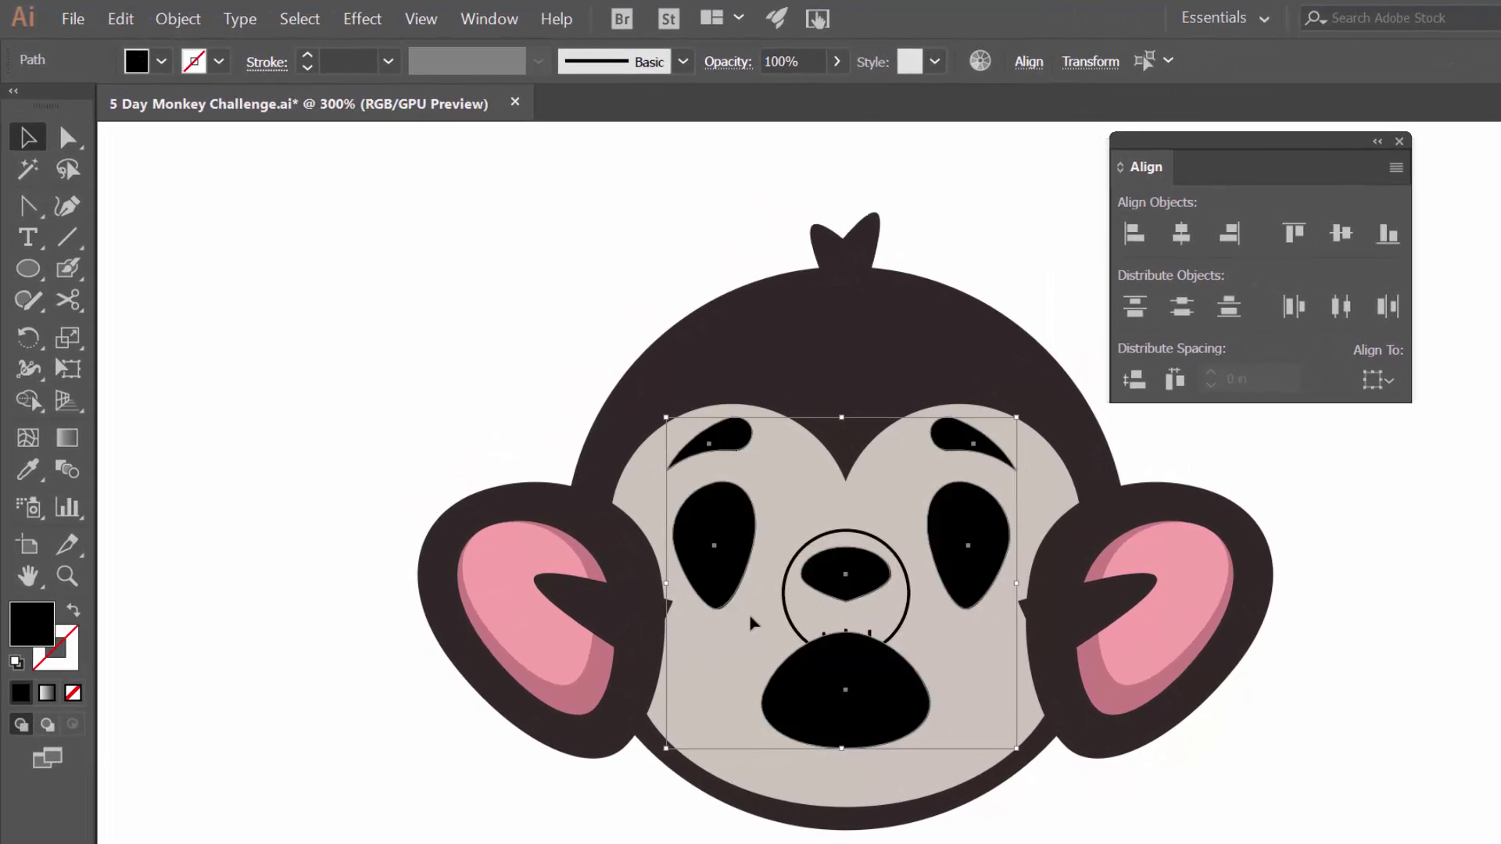
pyautogui.click(161, 60)
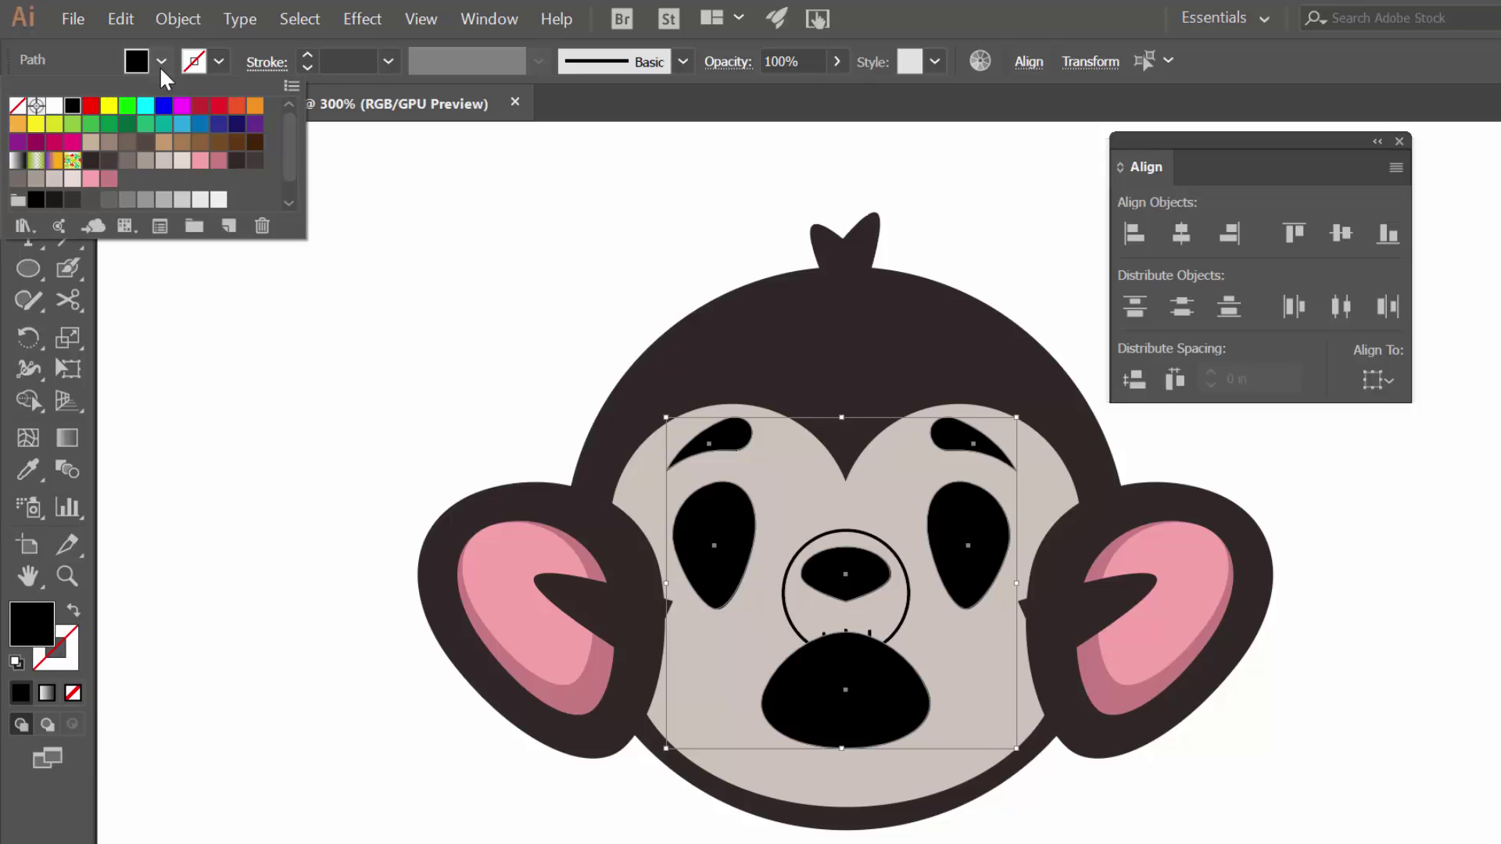
pyautogui.click(92, 162)
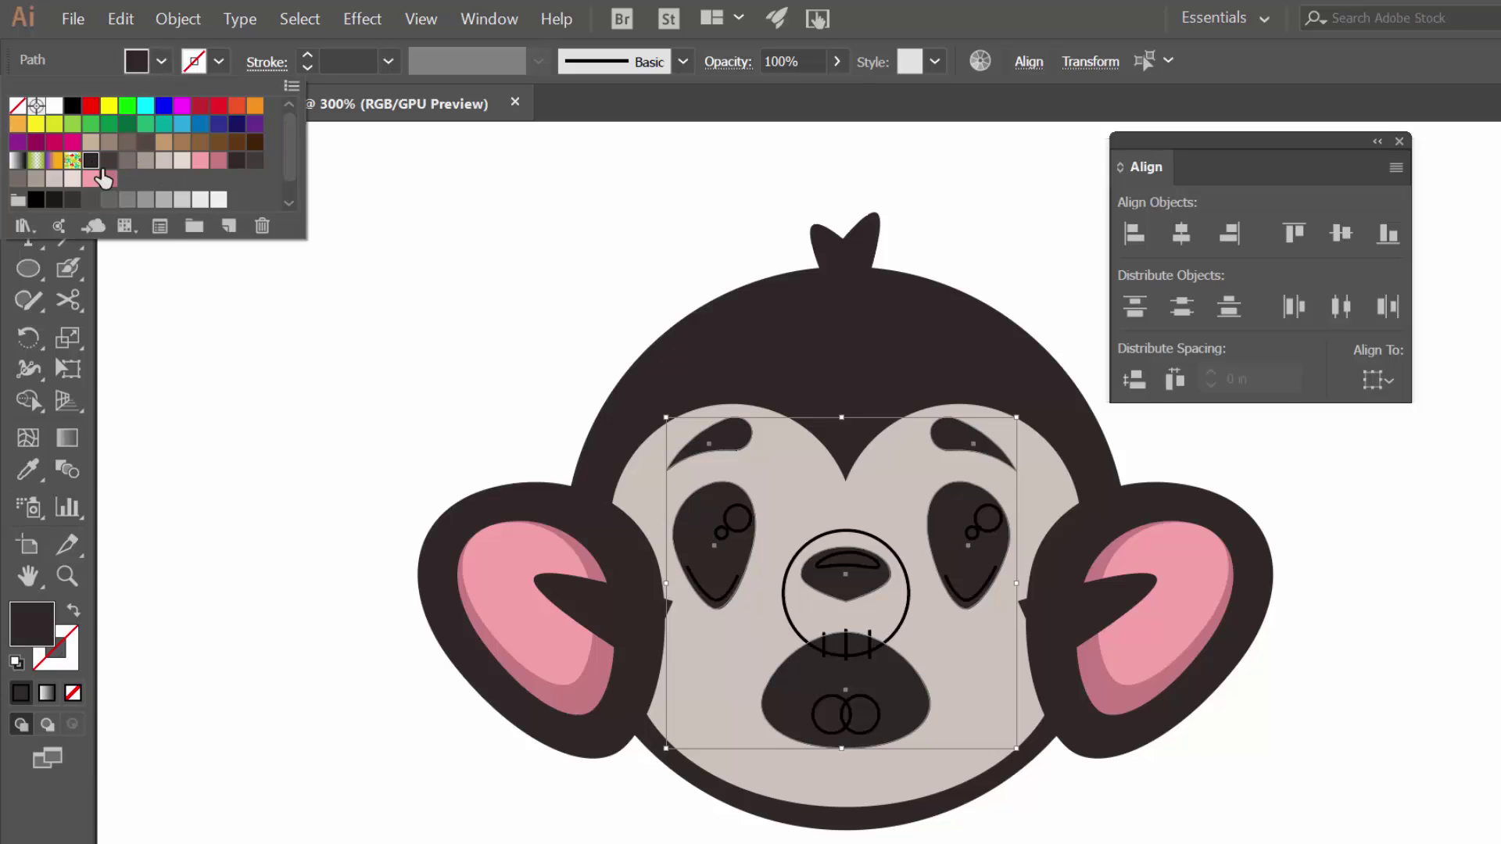
pyautogui.click(504, 406)
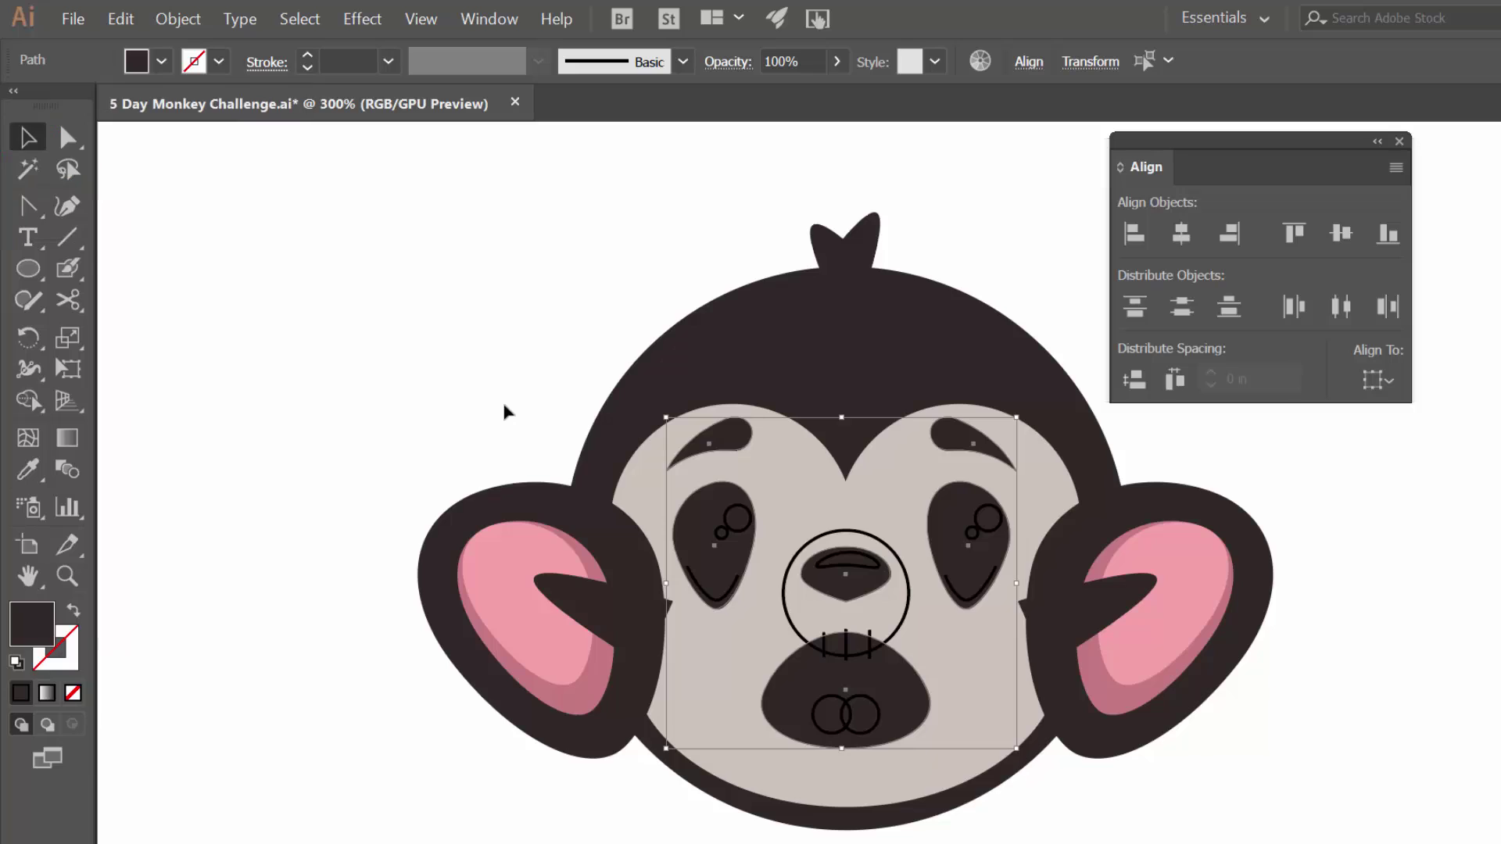
pyautogui.click(549, 419)
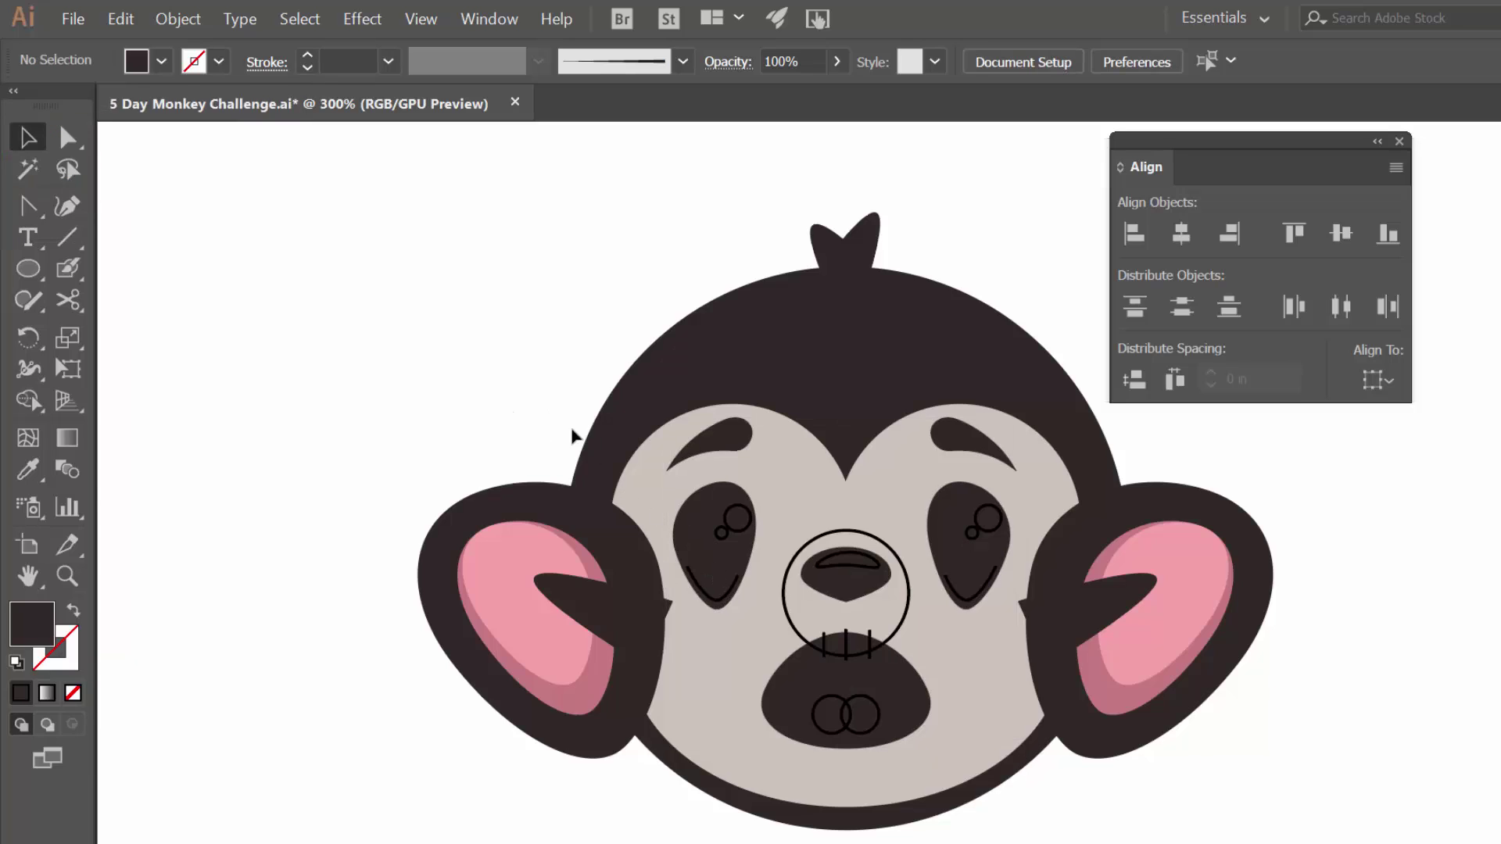
# Make the nose highlight curve and the eye circles and rings solid white with no outline.
pyautogui.click(835, 565)
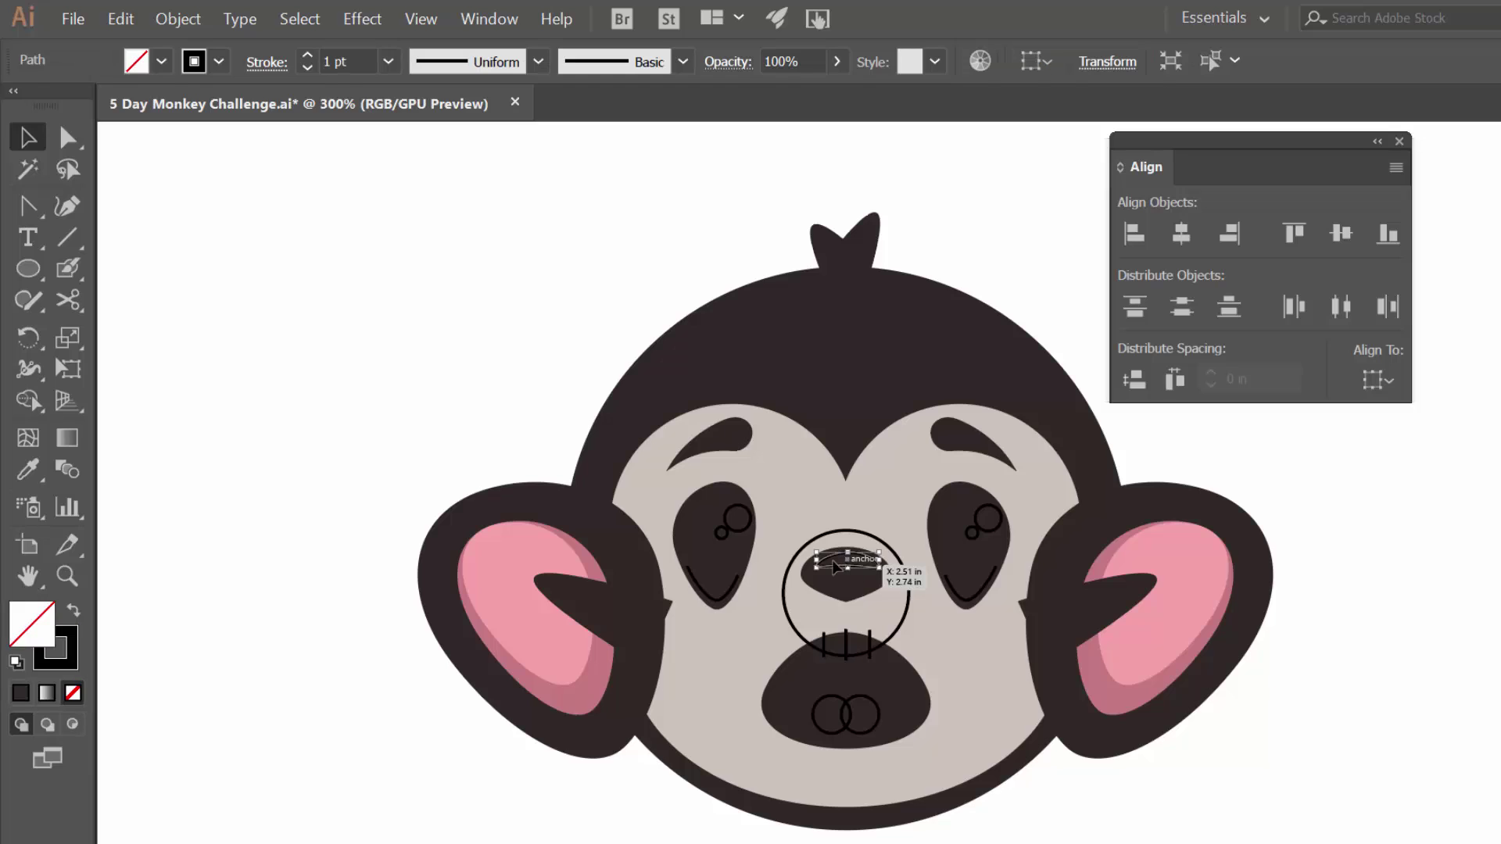
pyautogui.keyDown('shift'); pyautogui.click(736, 533); pyautogui.keyUp('shift')
pyautogui.hotkey('ctrl', 'space')
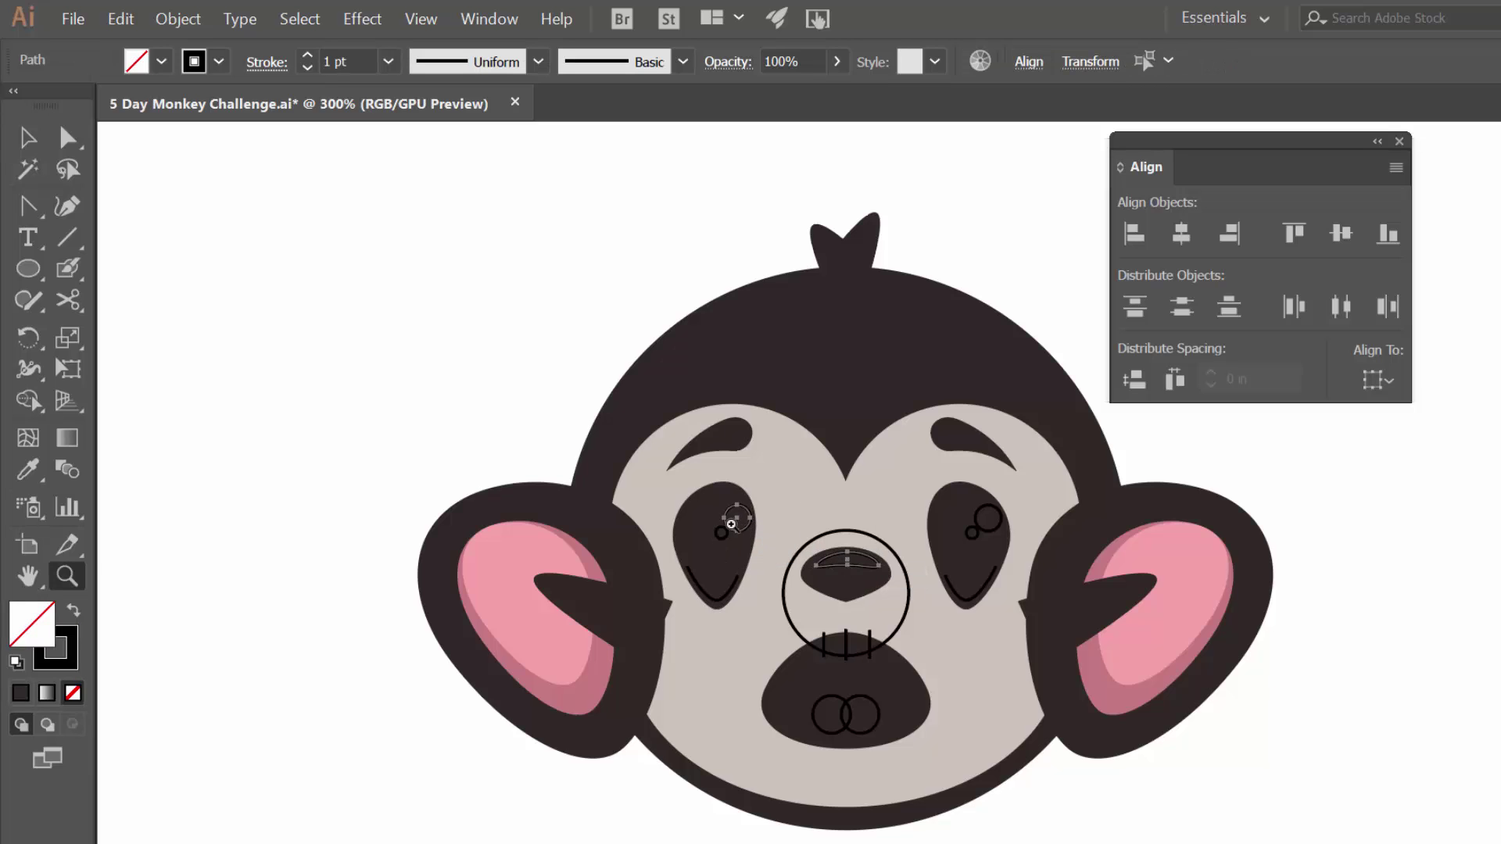
pyautogui.moveTo(719, 532); pyautogui.dragTo(1142, 650)
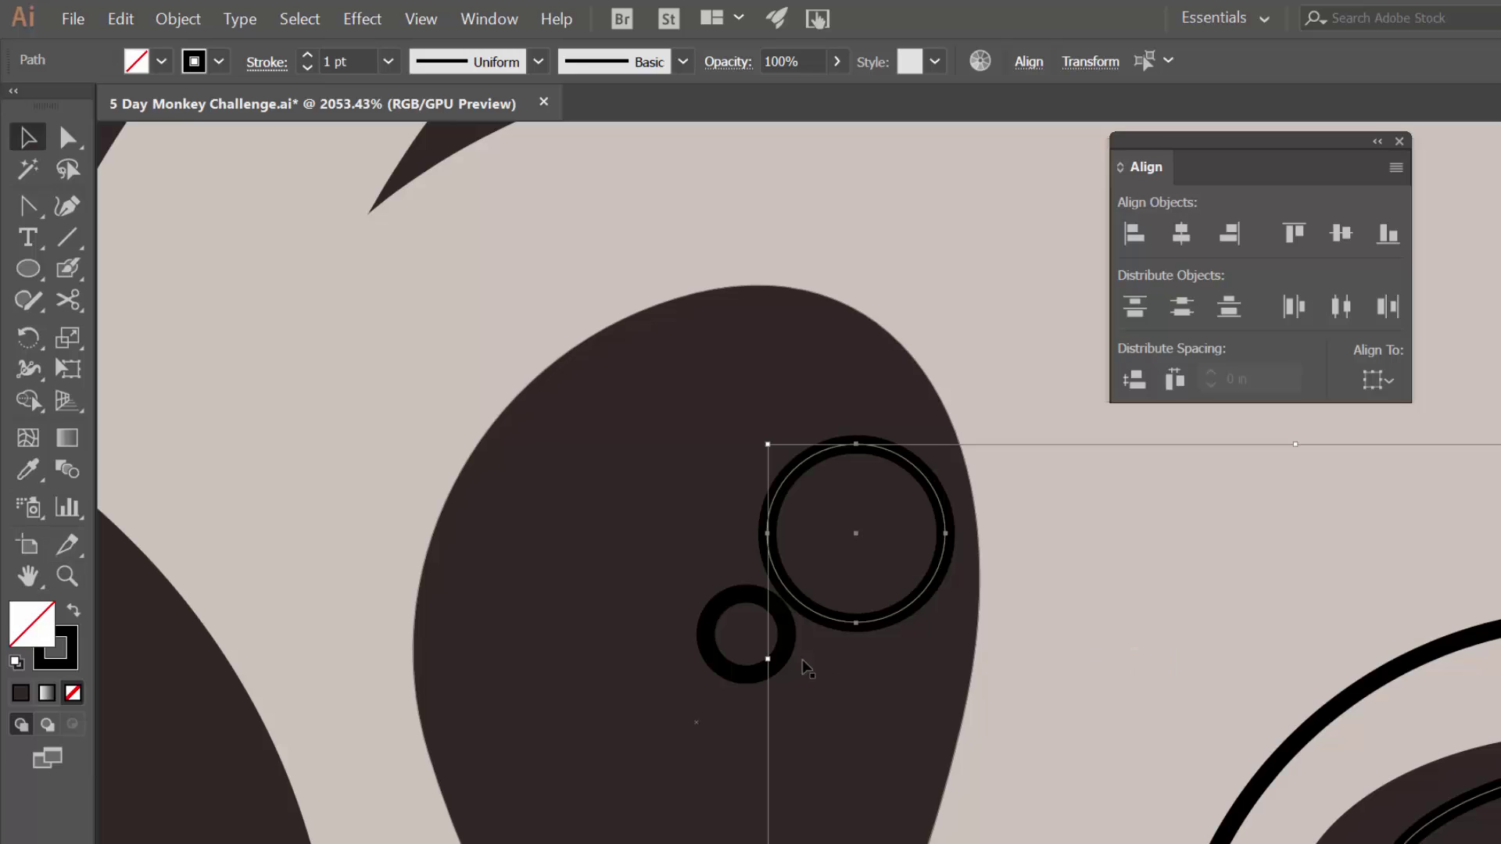
pyautogui.keyDown('shift'); pyautogui.click(743, 670); pyautogui.keyUp('shift')
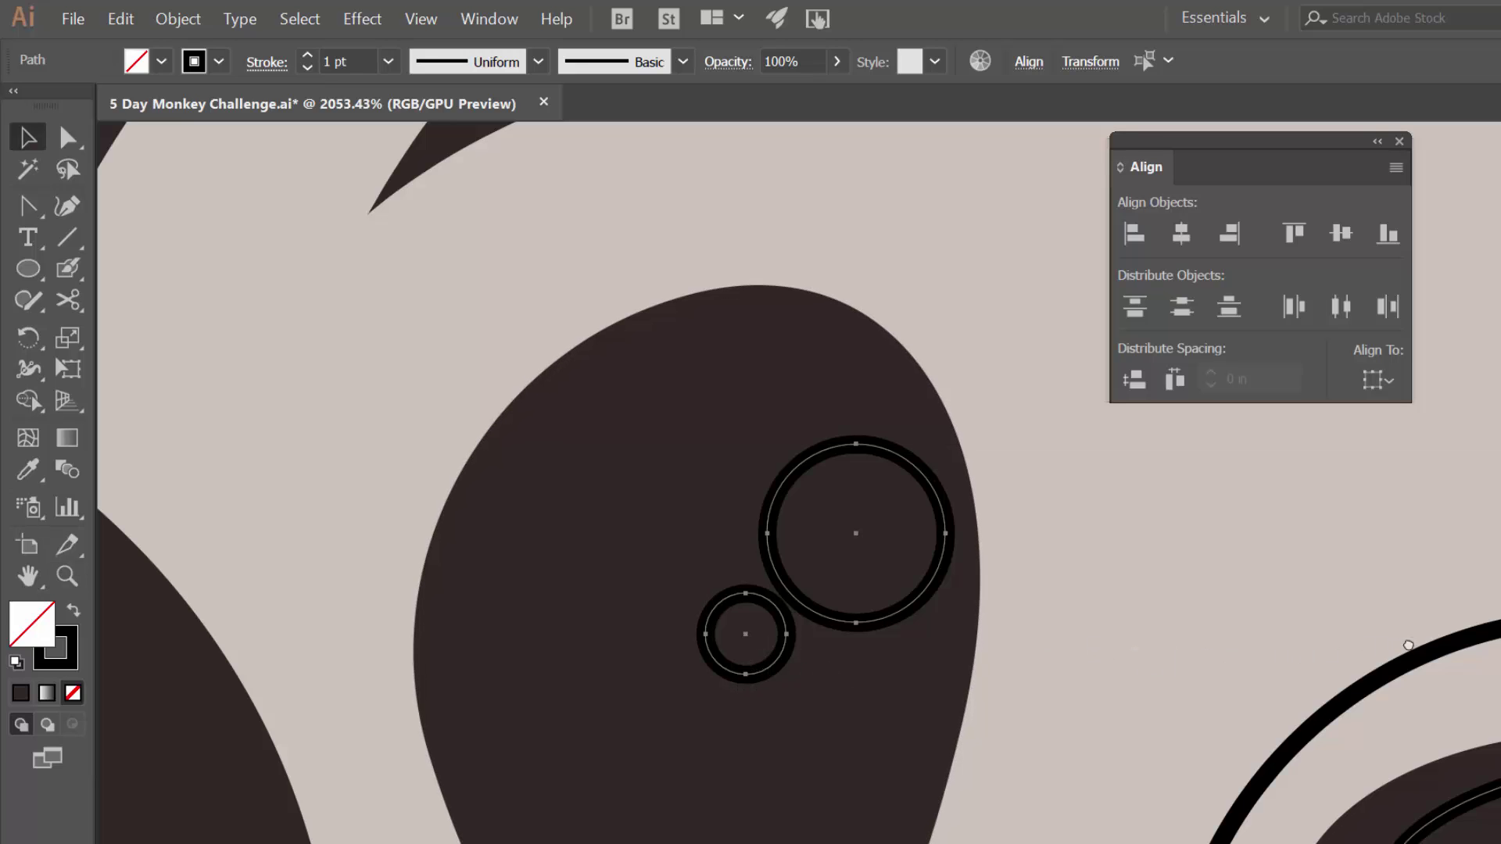
pyautogui.moveTo(1386, 637); pyautogui.dragTo(234, 529)
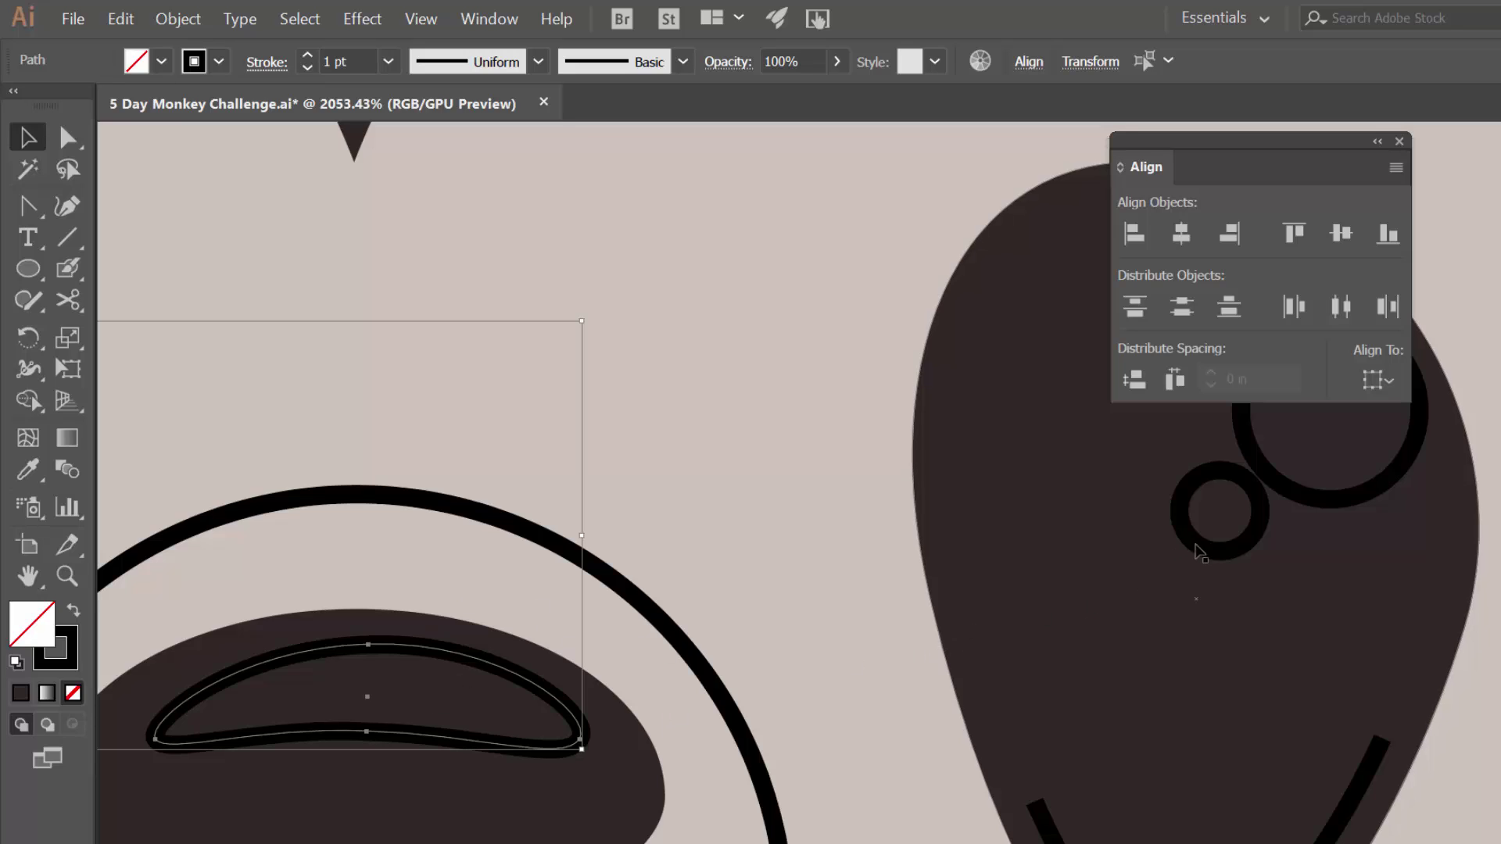
pyautogui.keyDown('shift'); pyautogui.click(1200, 547); pyautogui.keyUp('shift')
pyautogui.keyDown('shift'); pyautogui.click(1329, 498); pyautogui.keyUp('shift')
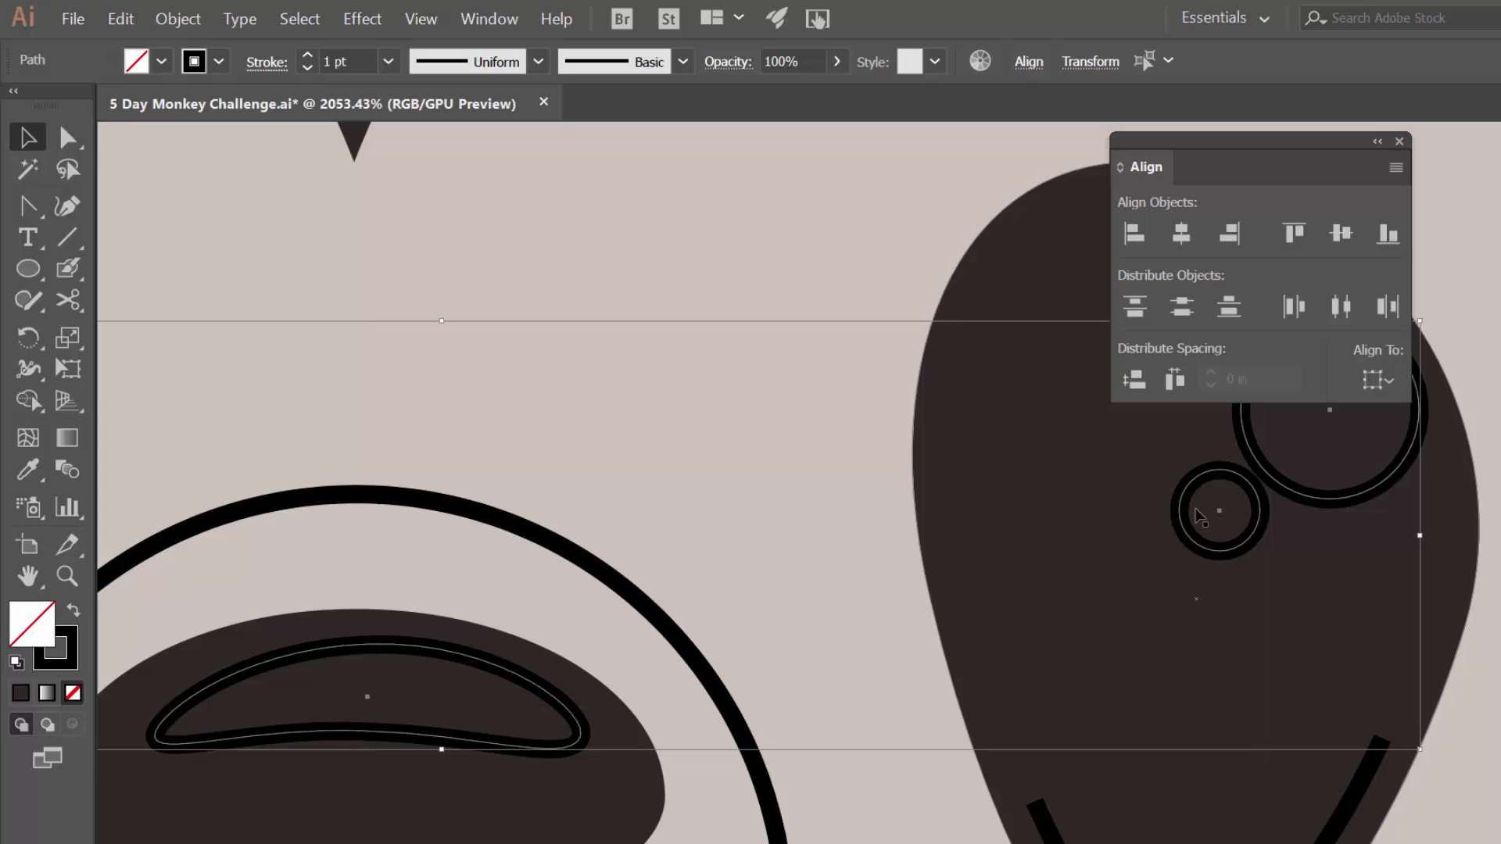
pyautogui.click(74, 612)
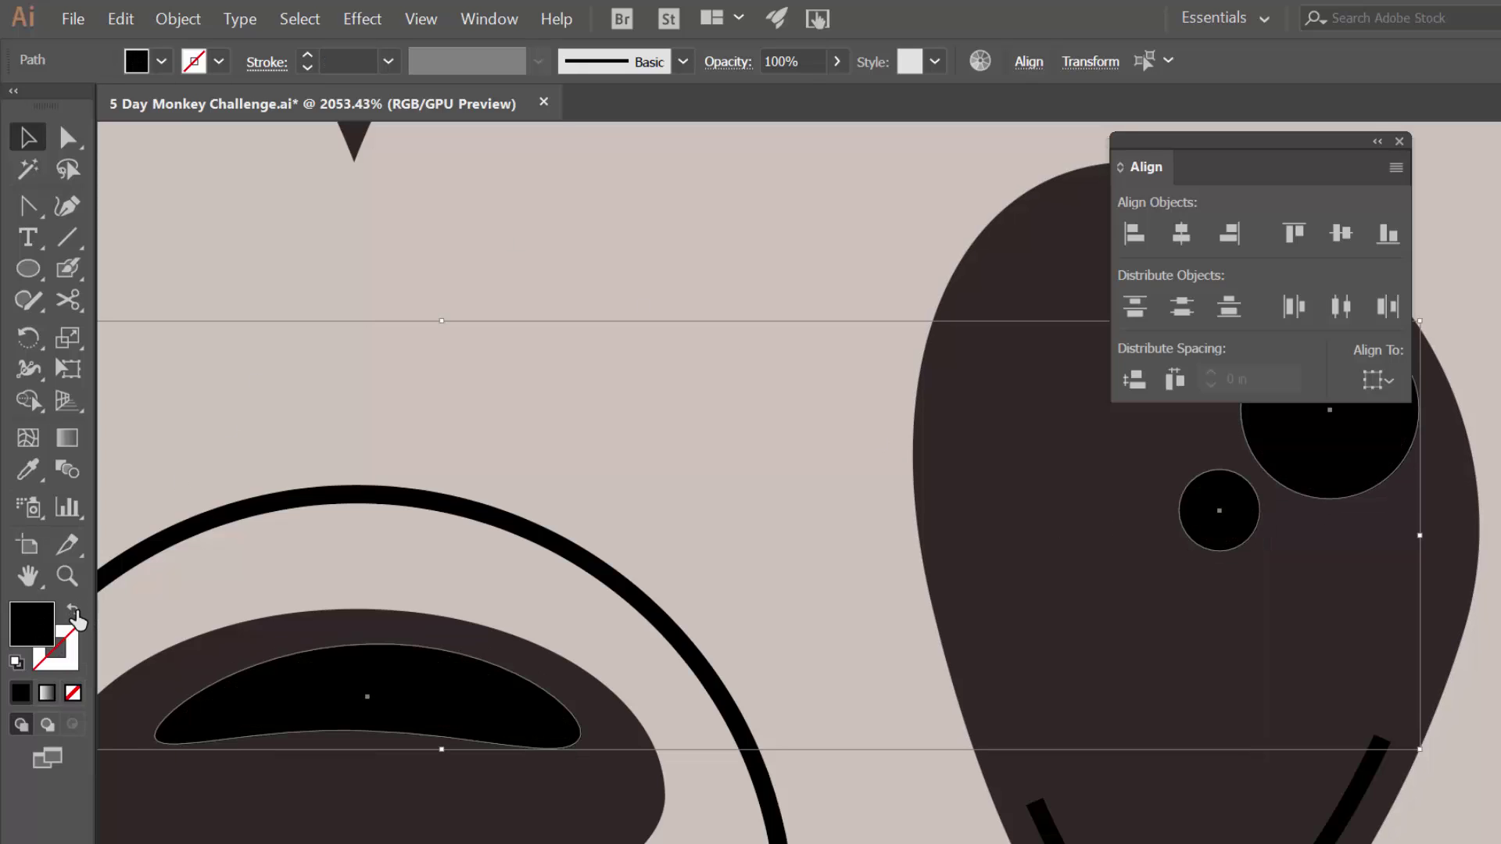
pyautogui.click(161, 60)
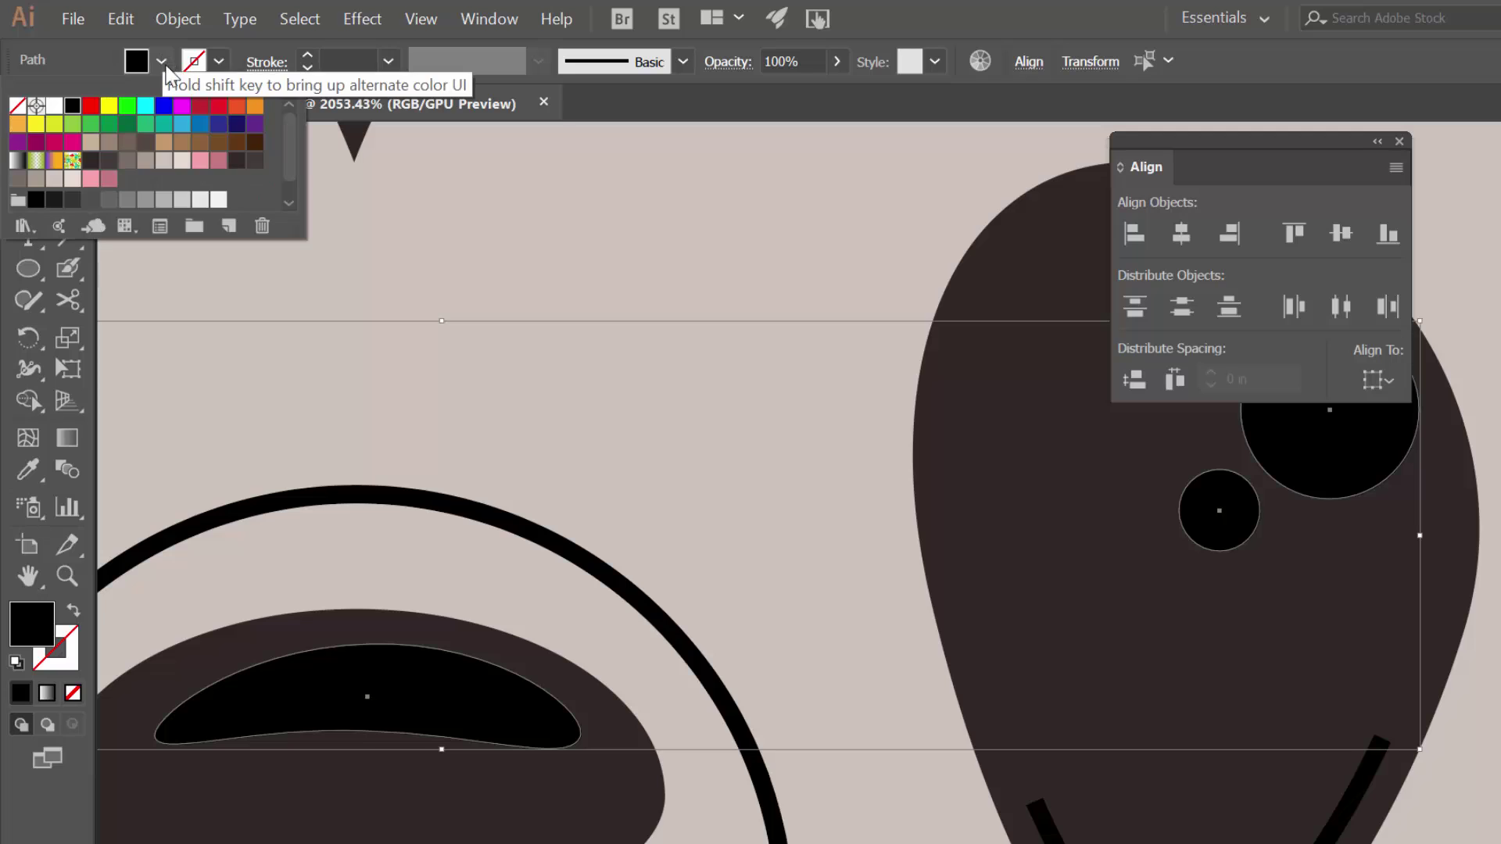
pyautogui.click(55, 107)
pyautogui.press('Escape')
# Turn the large outlined nose circle into a solid white shape with no stroke.
pyautogui.moveTo(368, 428); pyautogui.dragTo(850, 247)
pyautogui.moveTo(797, 727); pyautogui.dragTo(802, 538)
pyautogui.click(527, 633)
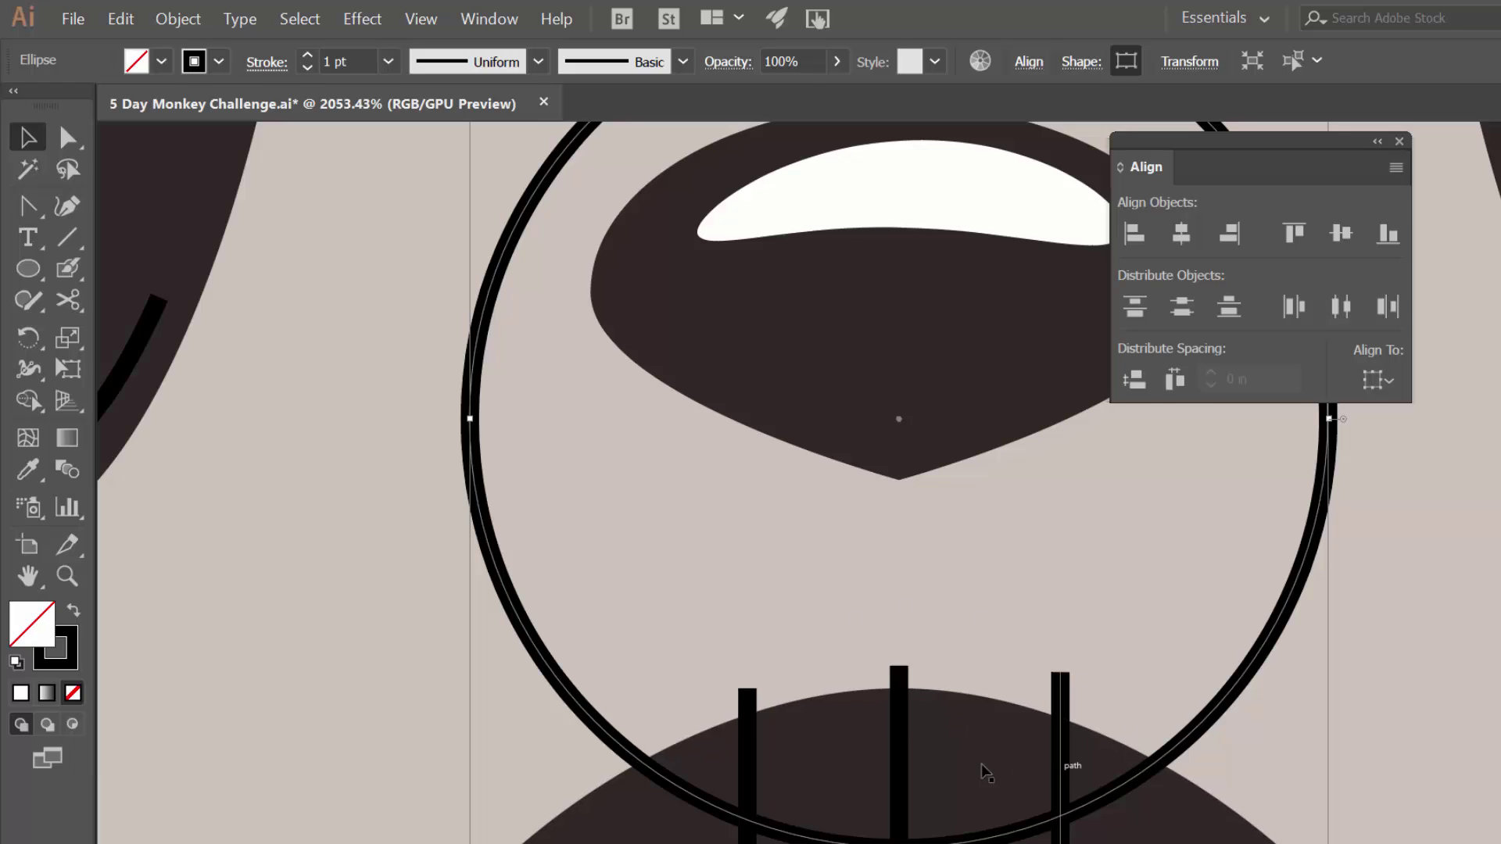
pyautogui.hotkey('shift', 'x')
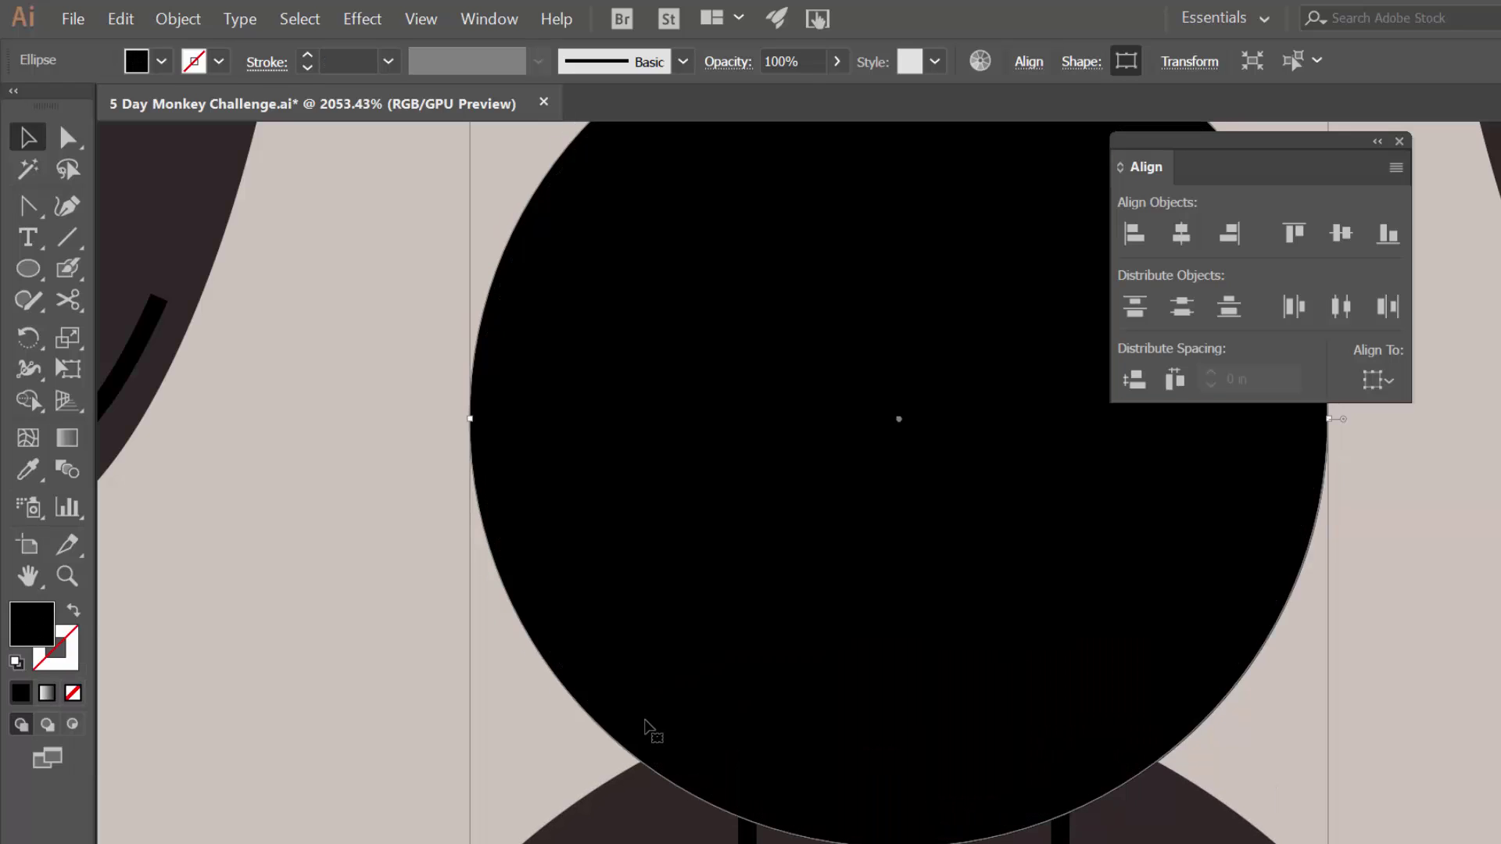
pyautogui.click(161, 60)
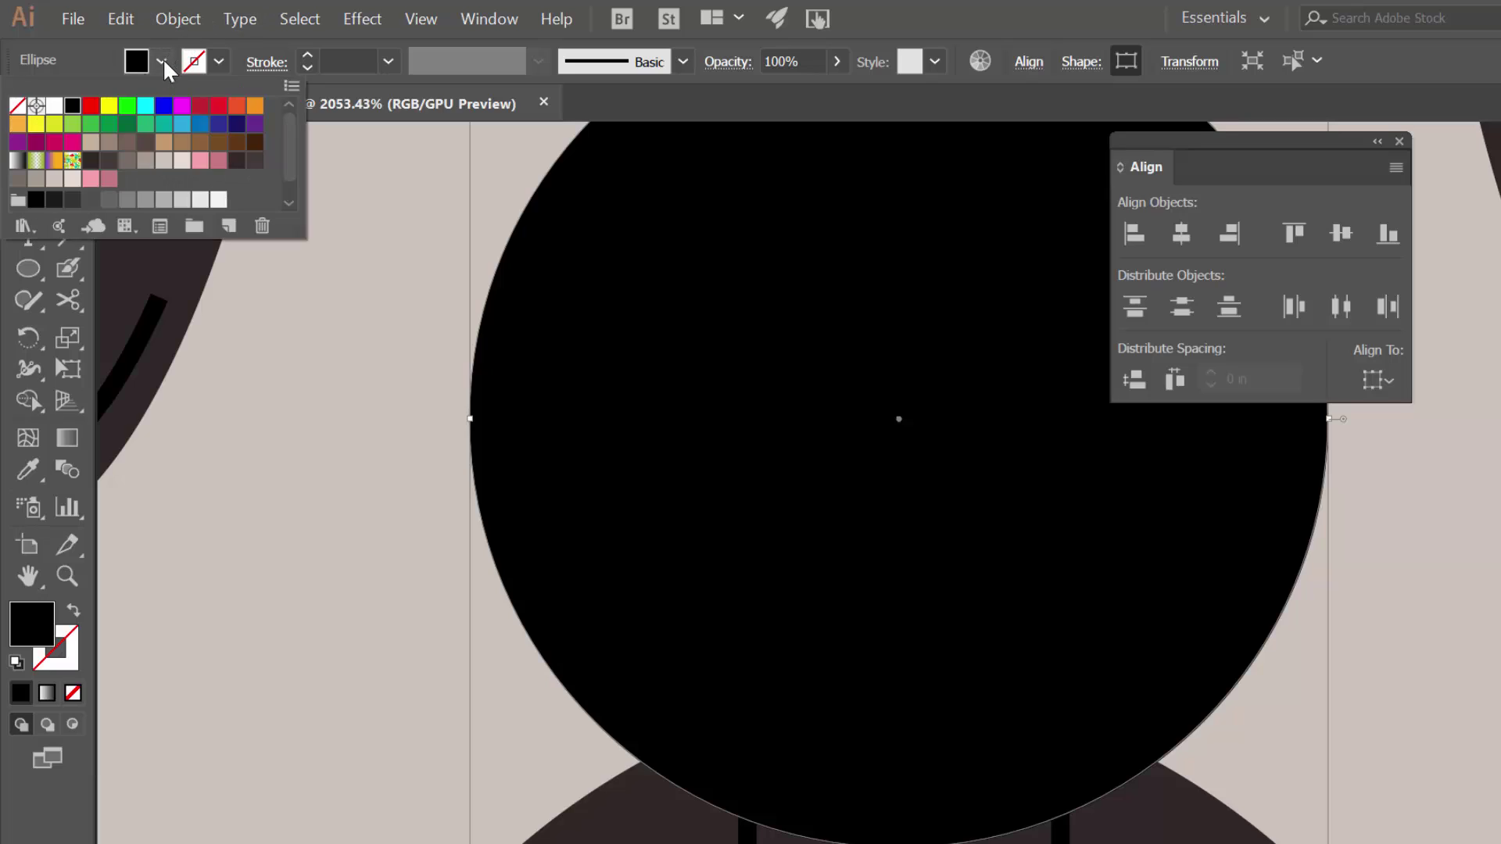
pyautogui.click(54, 105)
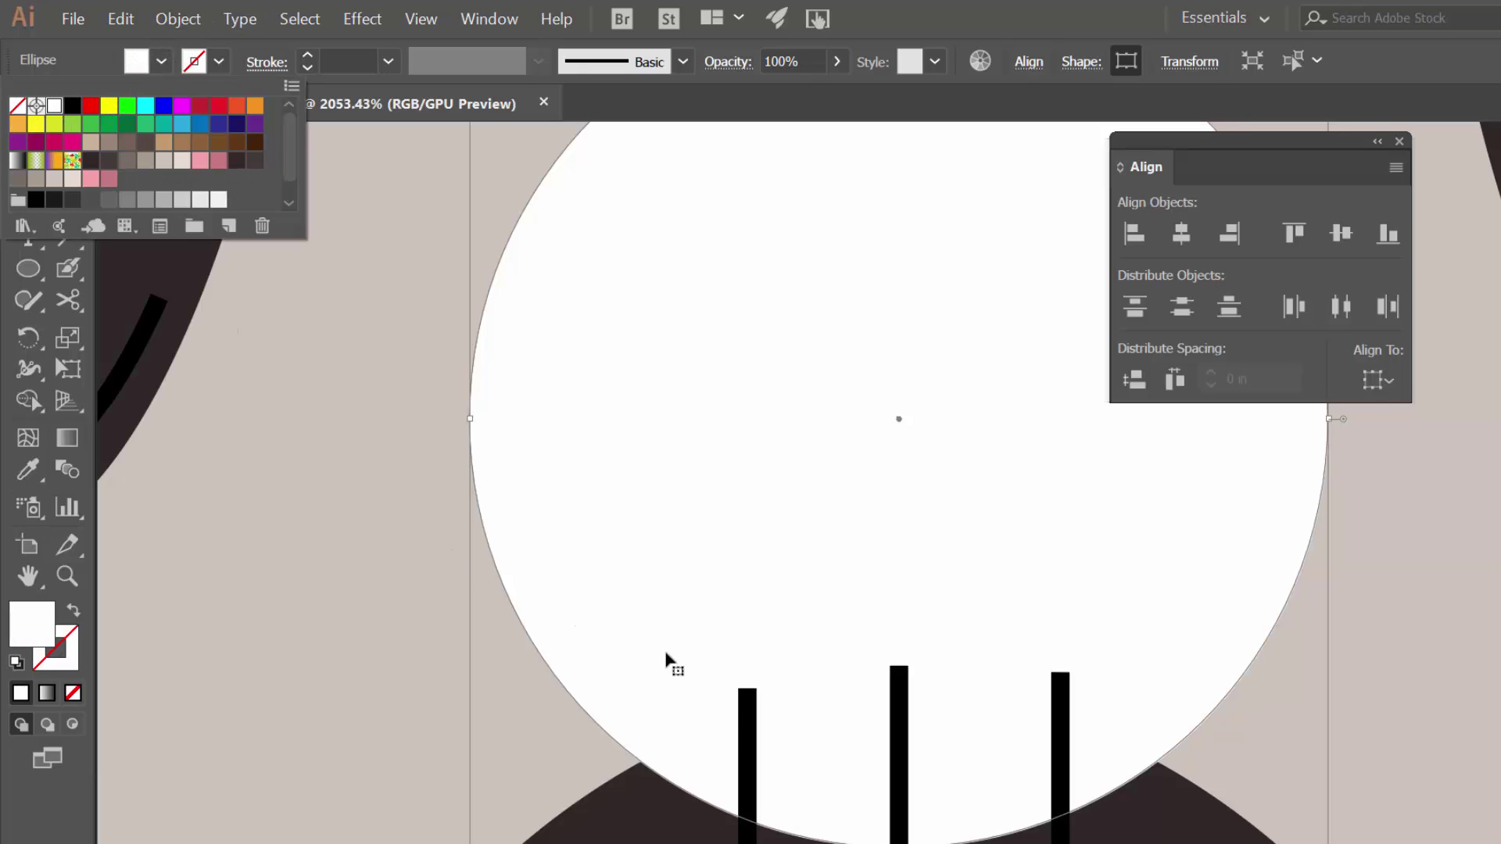
pyautogui.click(747, 716)
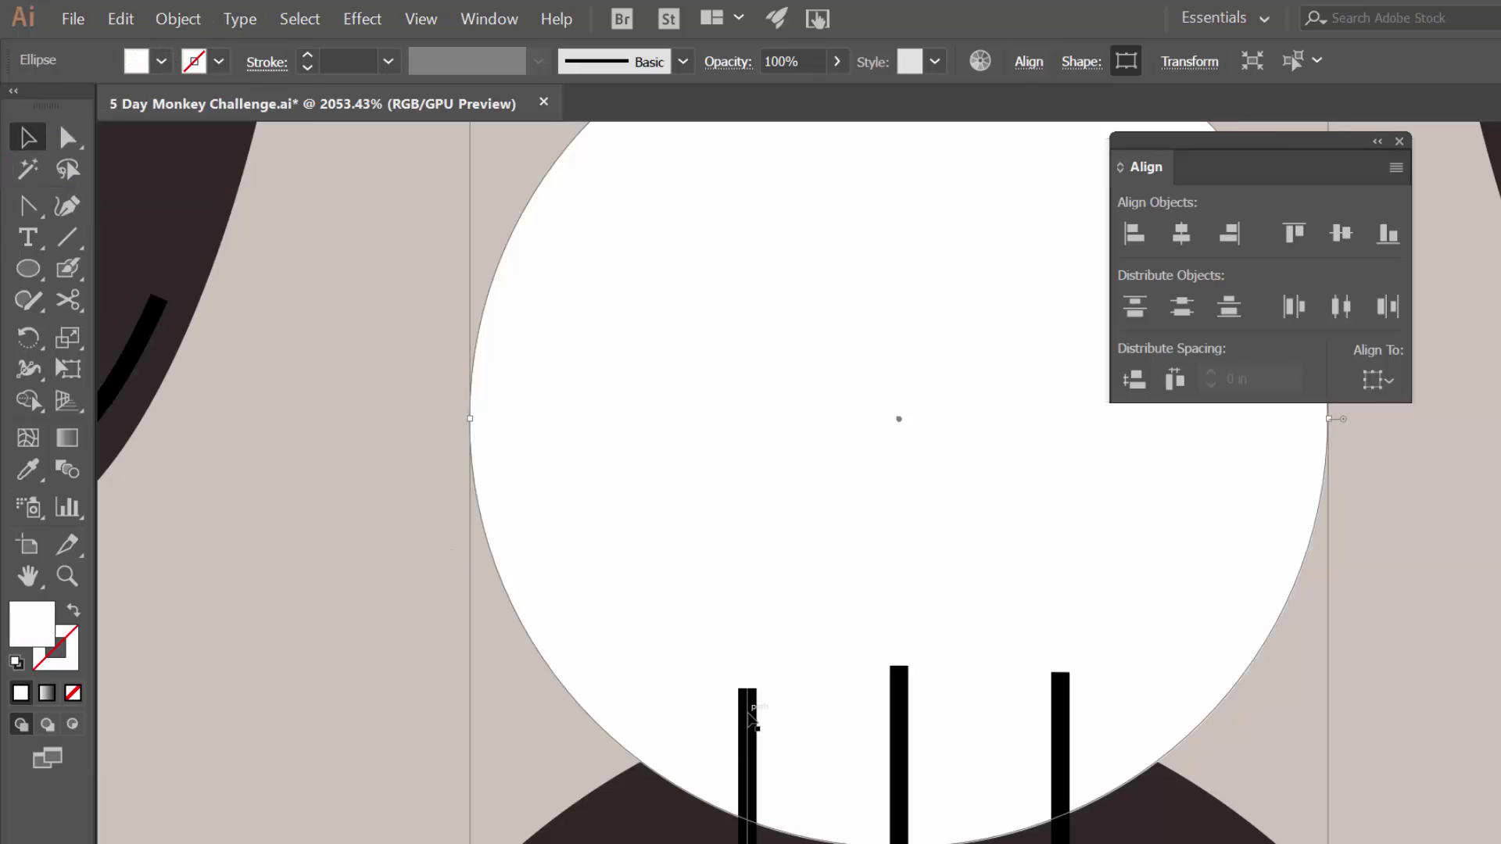
# Give the three short vertical lines a dark brown-grey stroke.
pyautogui.click(749, 716)
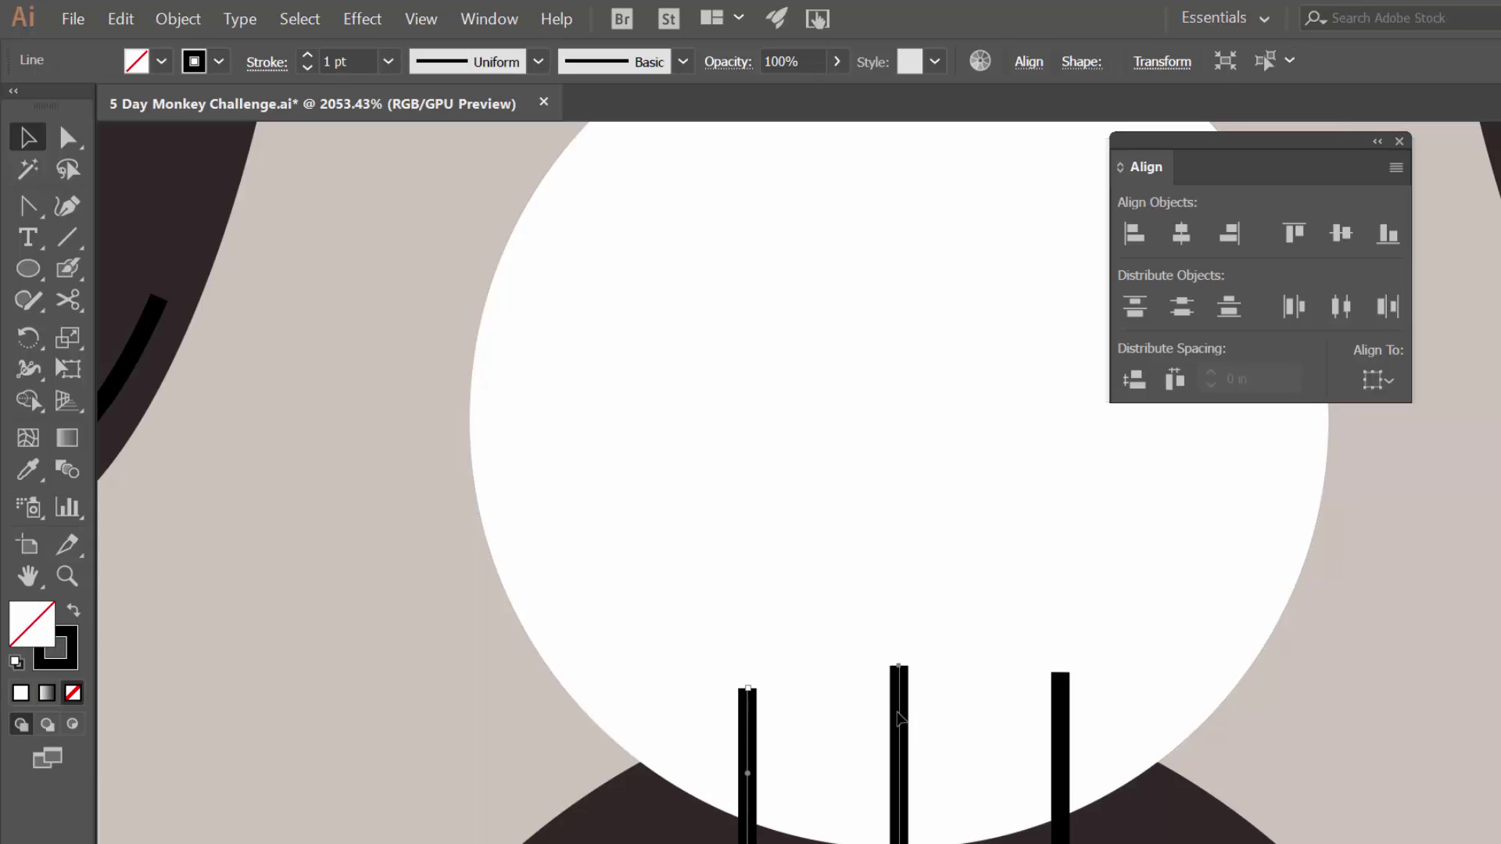
pyautogui.keyDown('shift'); pyautogui.click(899, 718); pyautogui.keyUp('shift')
pyautogui.keyDown('shift'); pyautogui.click(1062, 717); pyautogui.keyUp('shift')
pyautogui.click(219, 69)
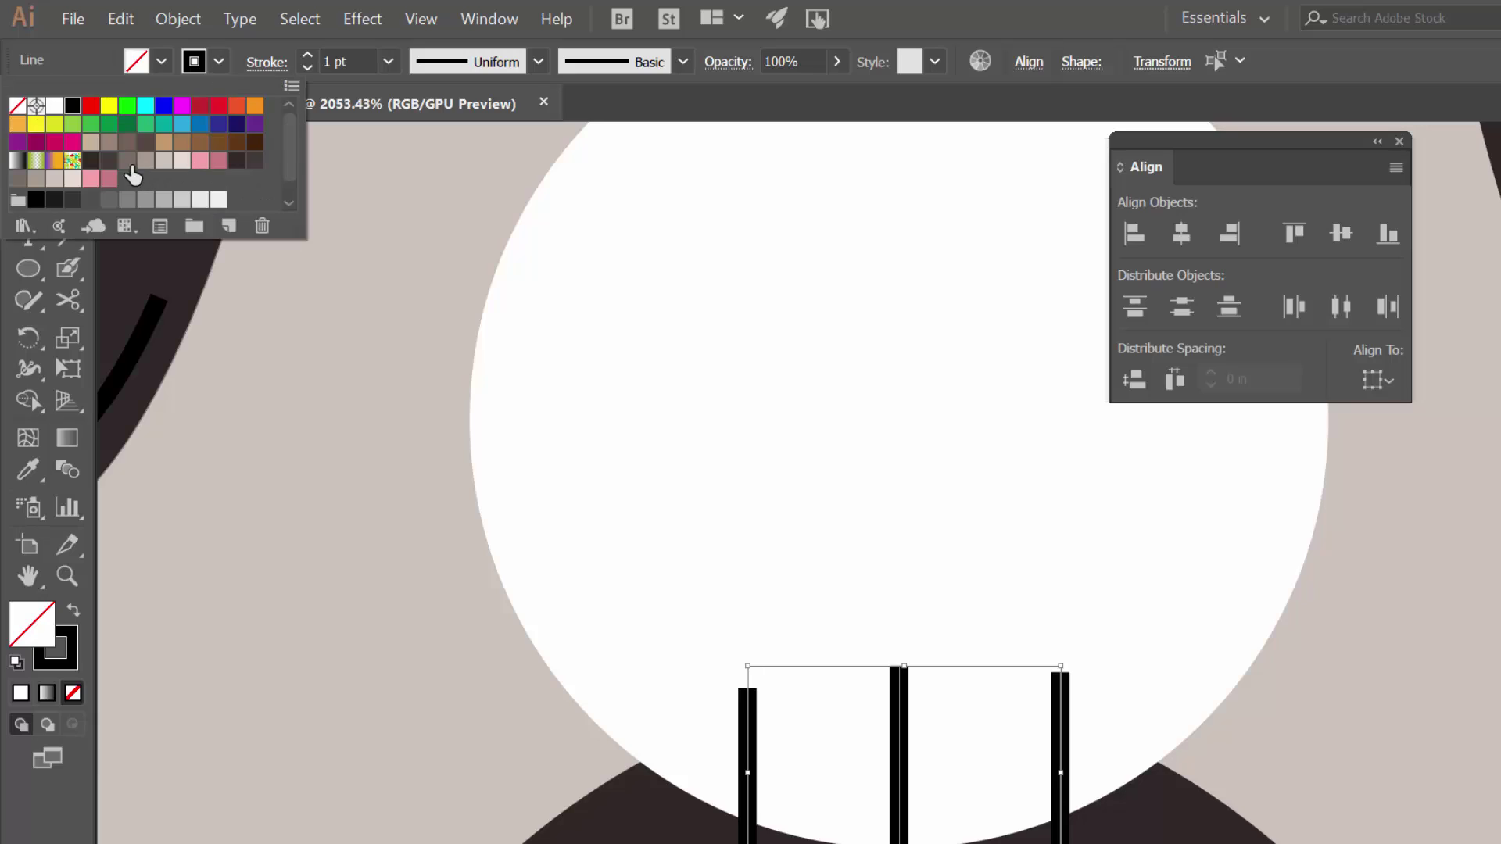
pyautogui.click(90, 160)
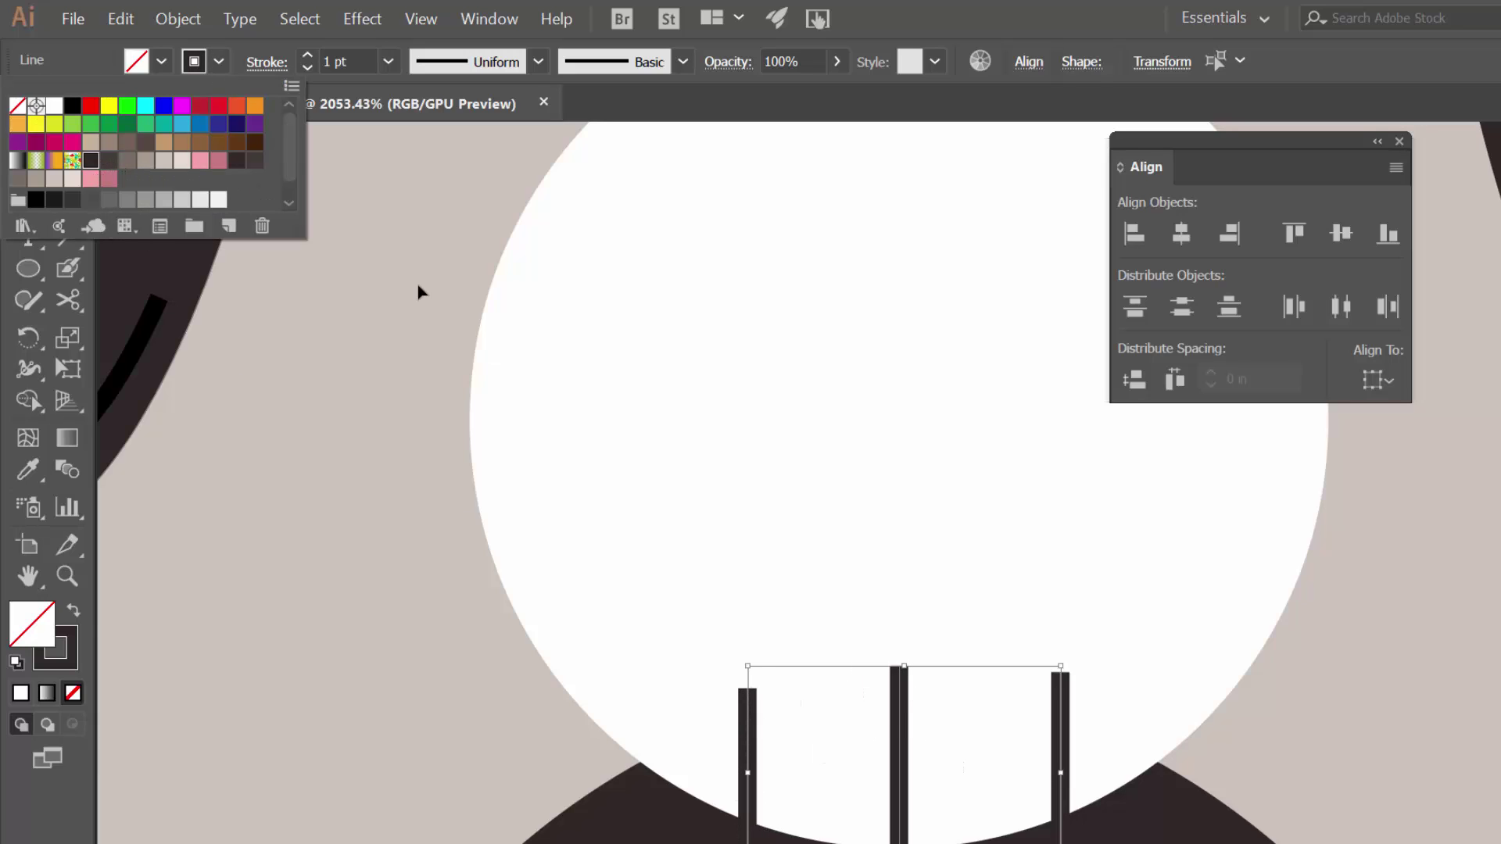
pyautogui.click(169, 15)
# Expand the three lines' strokes into filled shapes with Object > Expand.
pyautogui.click(181, 19)
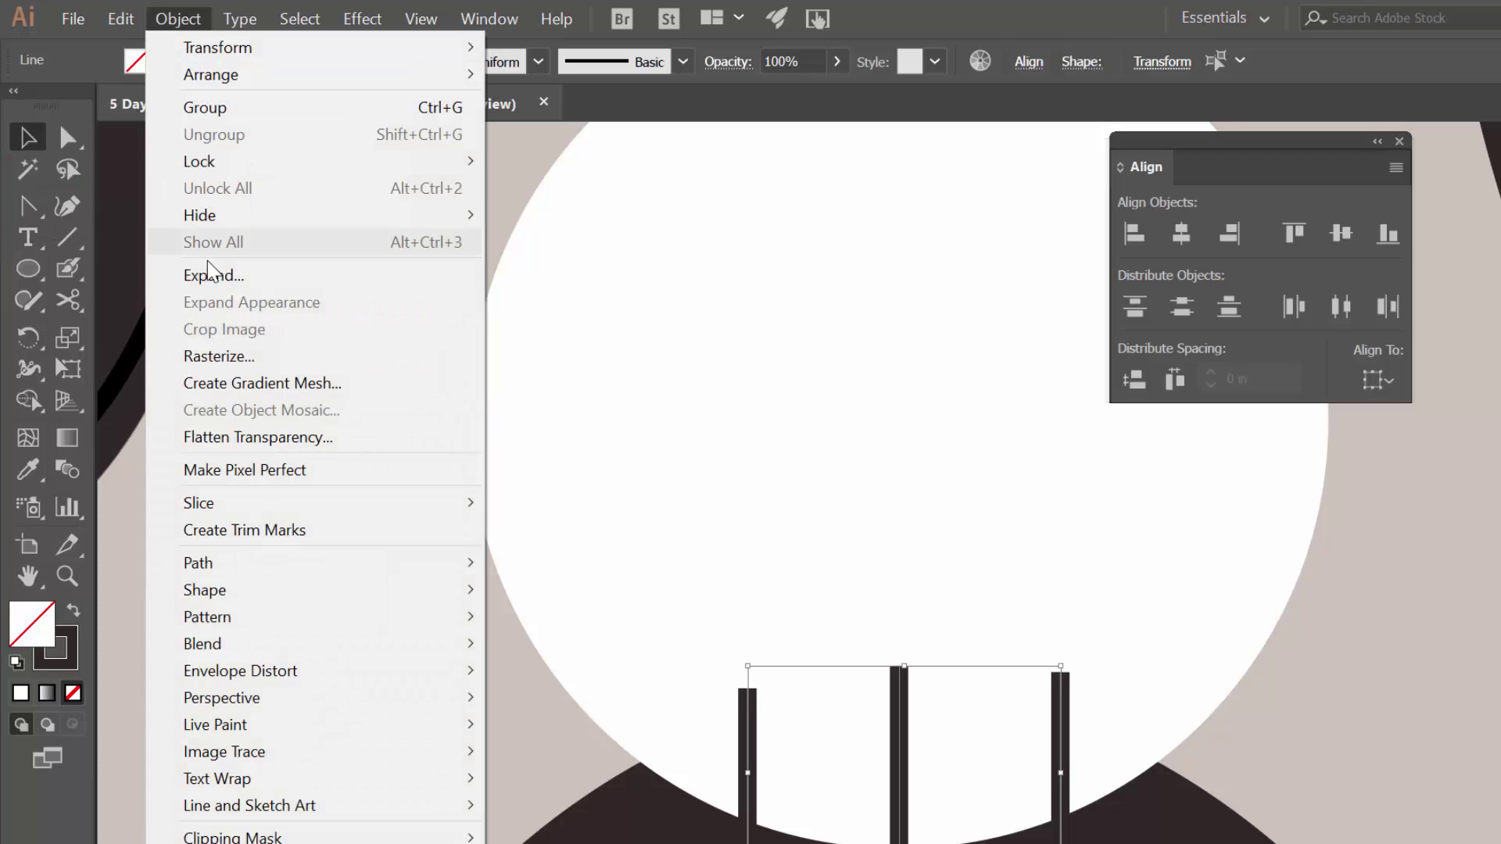
pyautogui.click(216, 277)
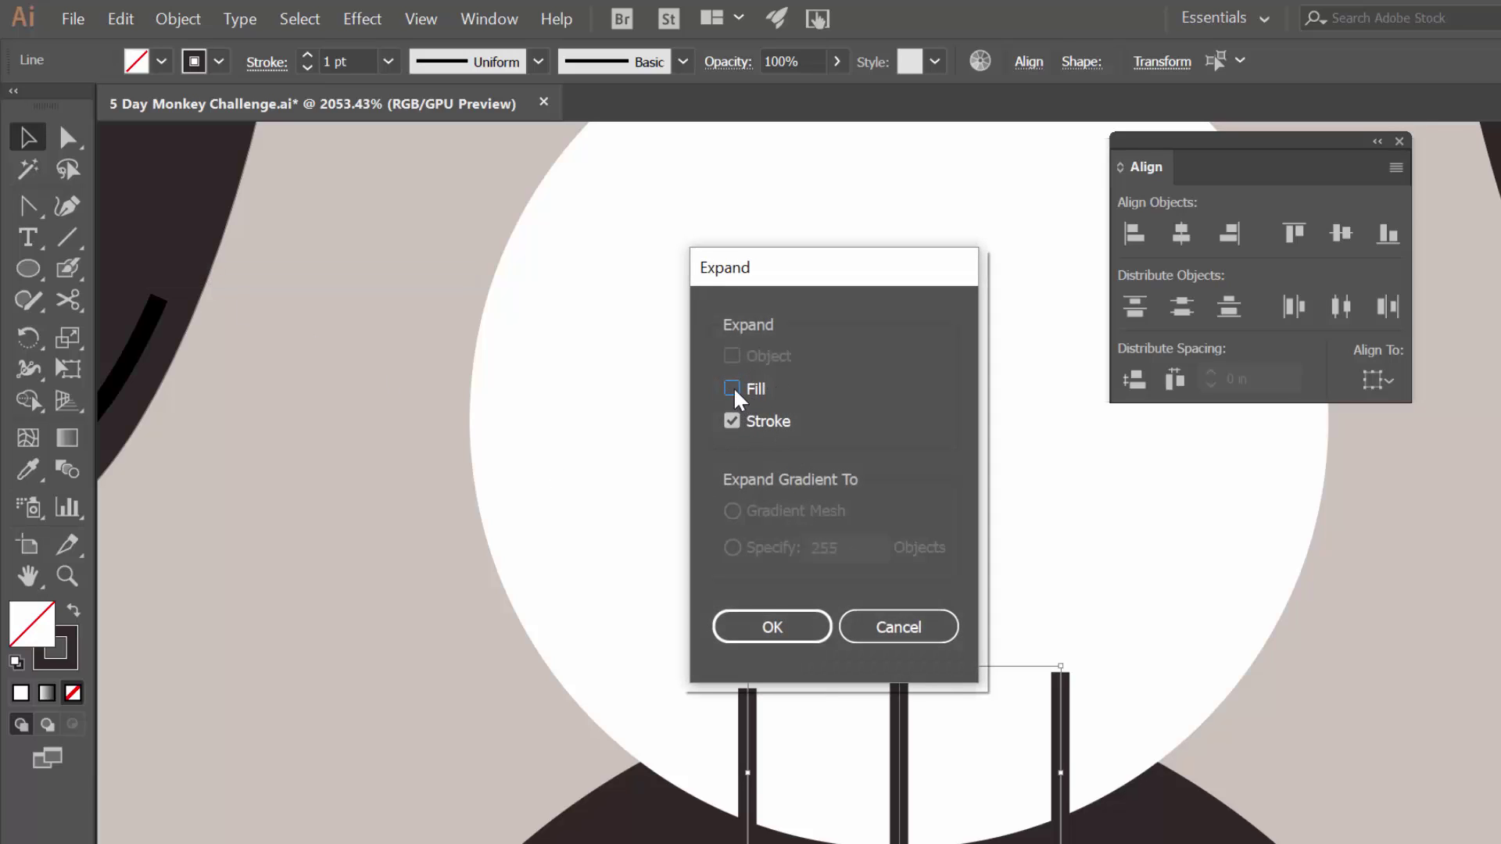
pyautogui.click(771, 626)
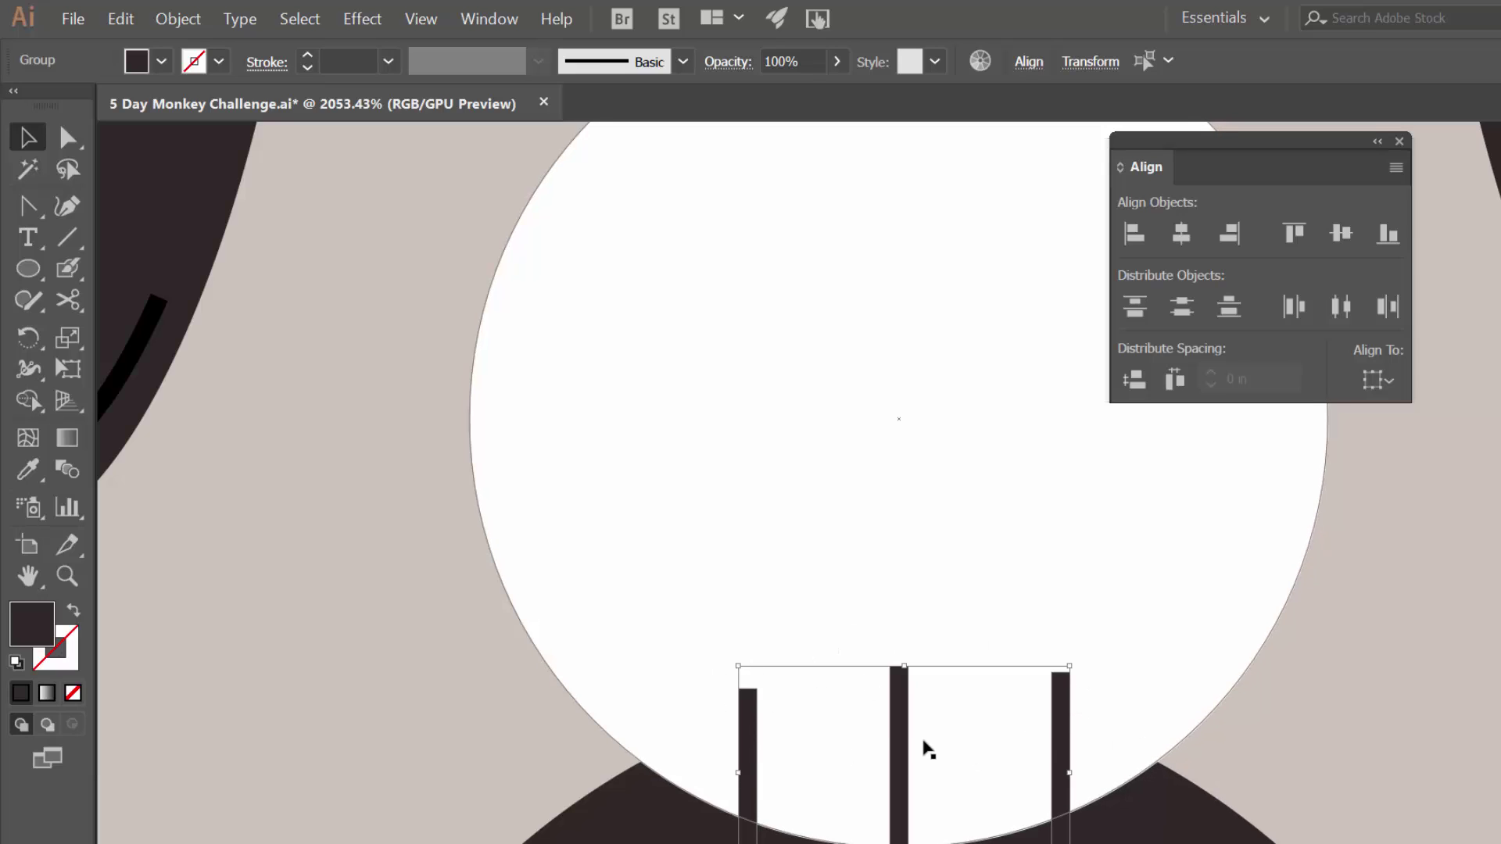
# Duplicate the small mouth circle beside itself and fill both copies pink with no stroke.
pyautogui.hotkey('ctrl', '0')
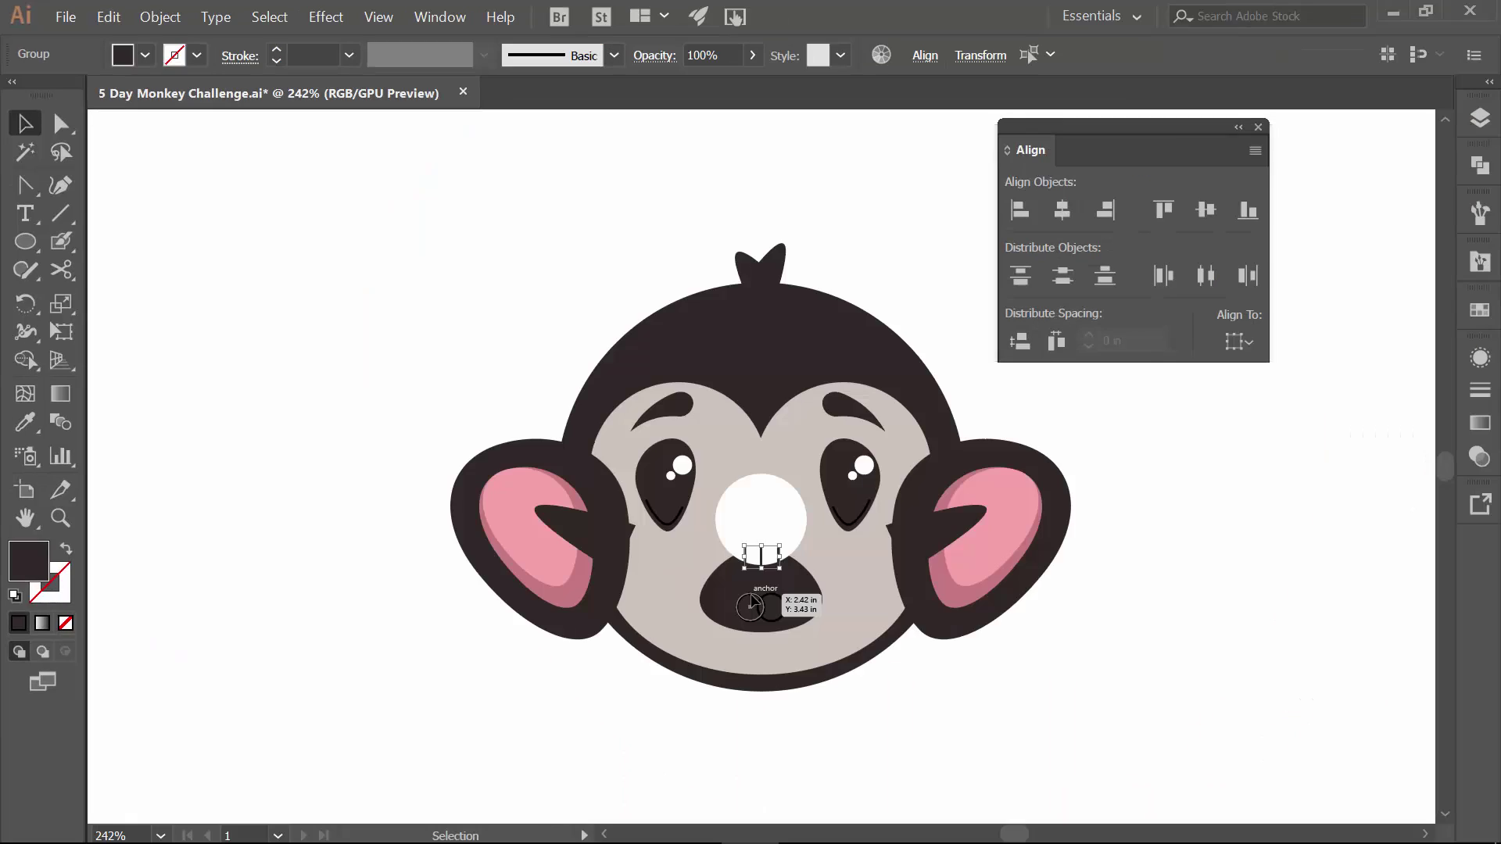
pyautogui.click(779, 600)
pyautogui.moveTo(781, 600); pyautogui.dragTo(779, 603)
pyautogui.keyDown('shift'); pyautogui.click(748, 606); pyautogui.keyUp('shift')
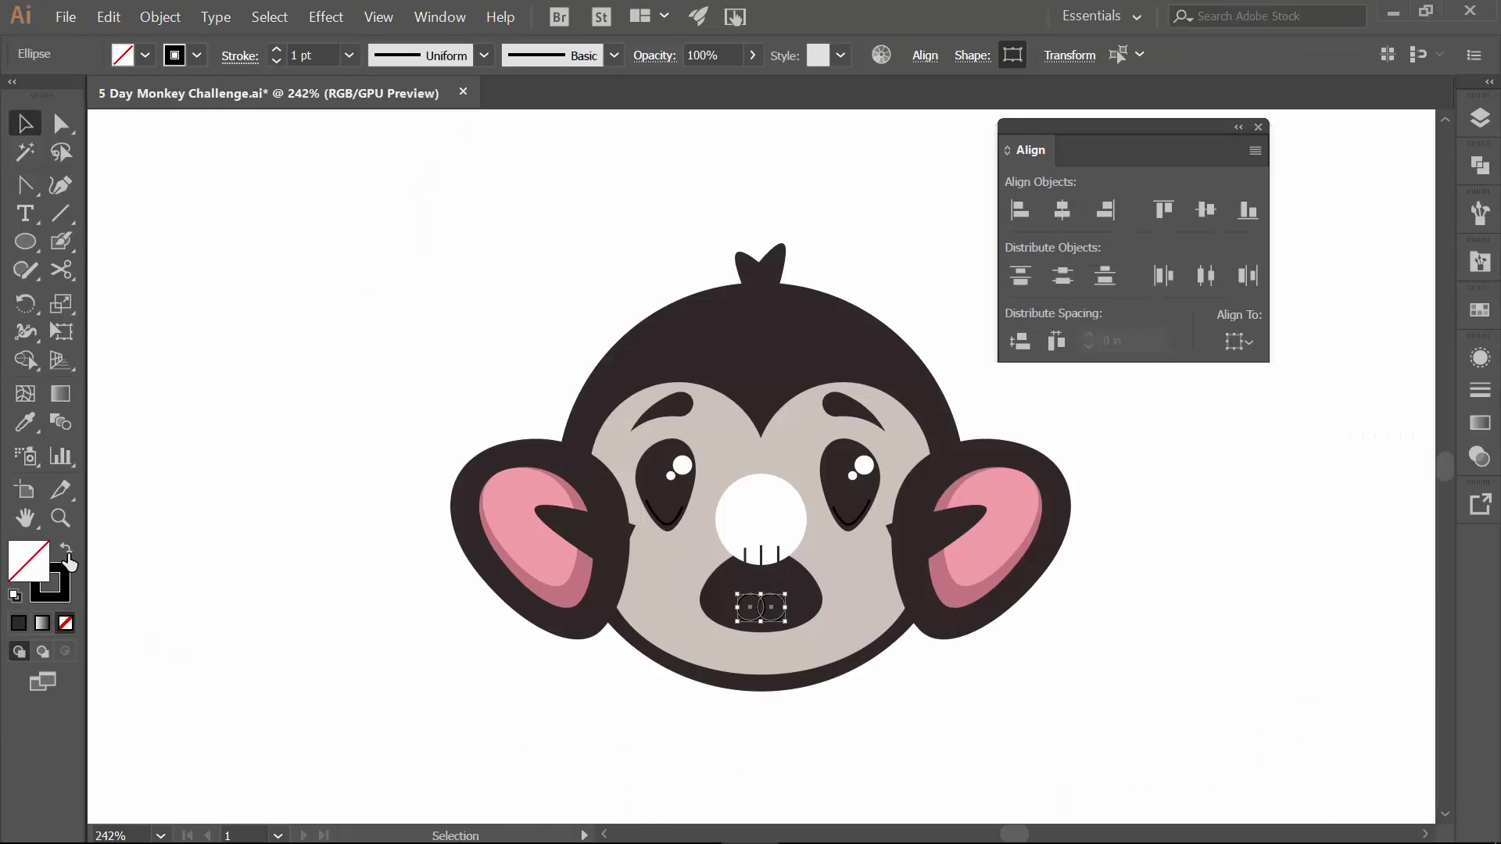
pyautogui.click(66, 552)
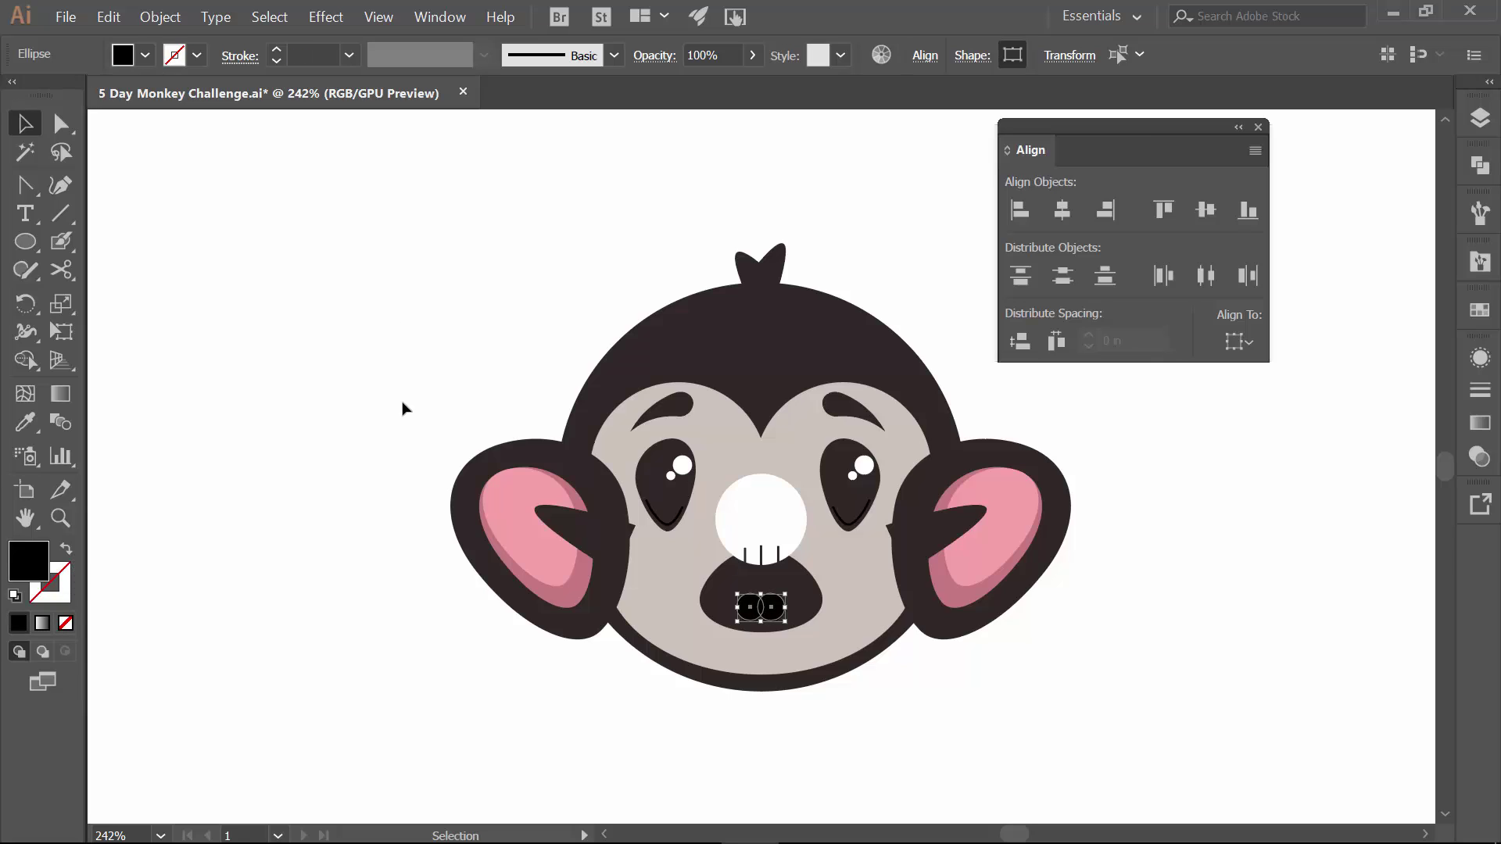
pyautogui.click(142, 57)
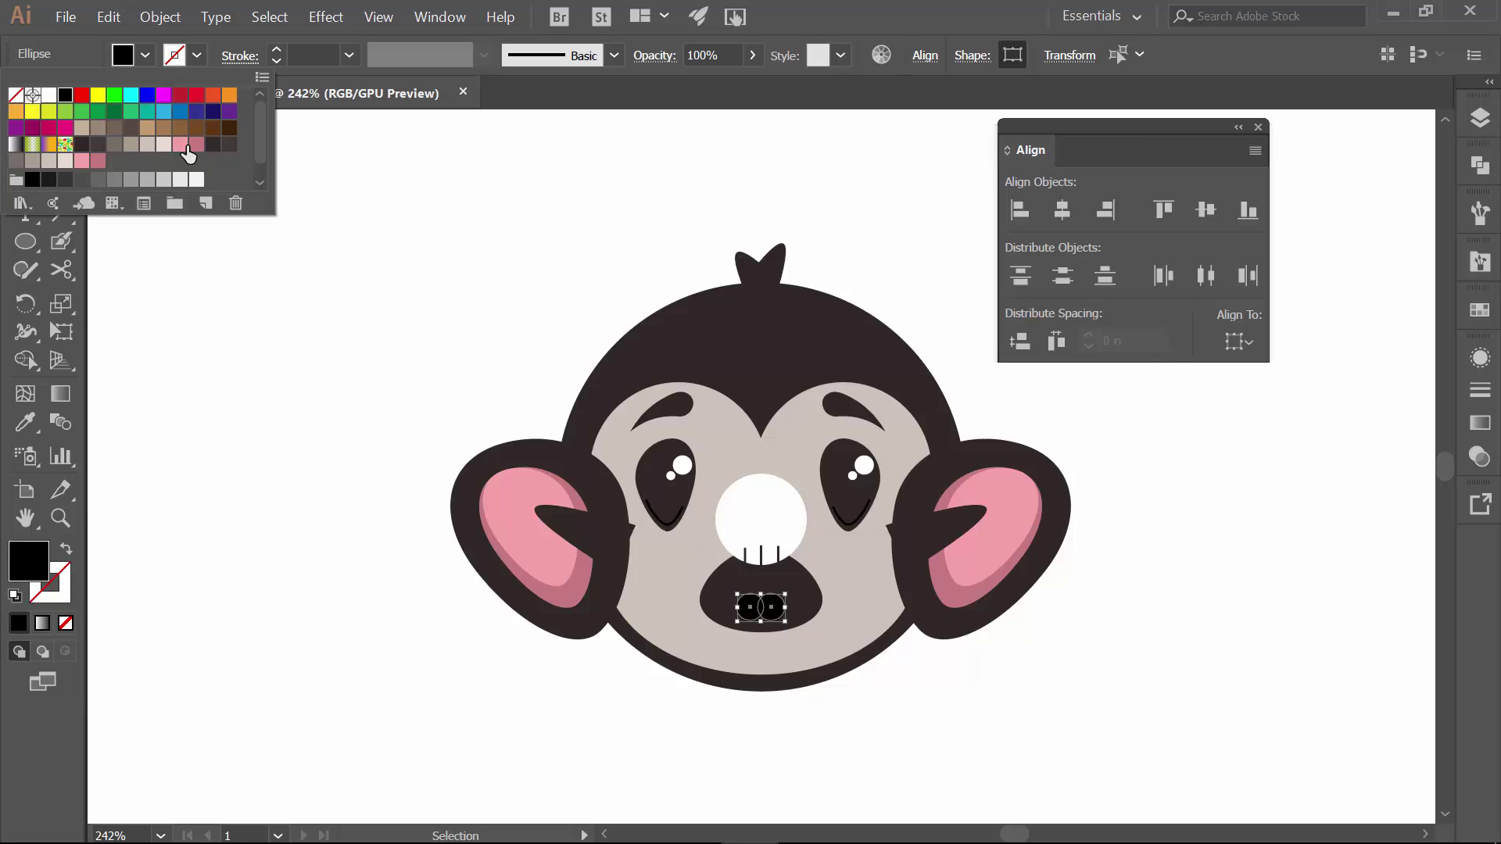
pyautogui.click(180, 145)
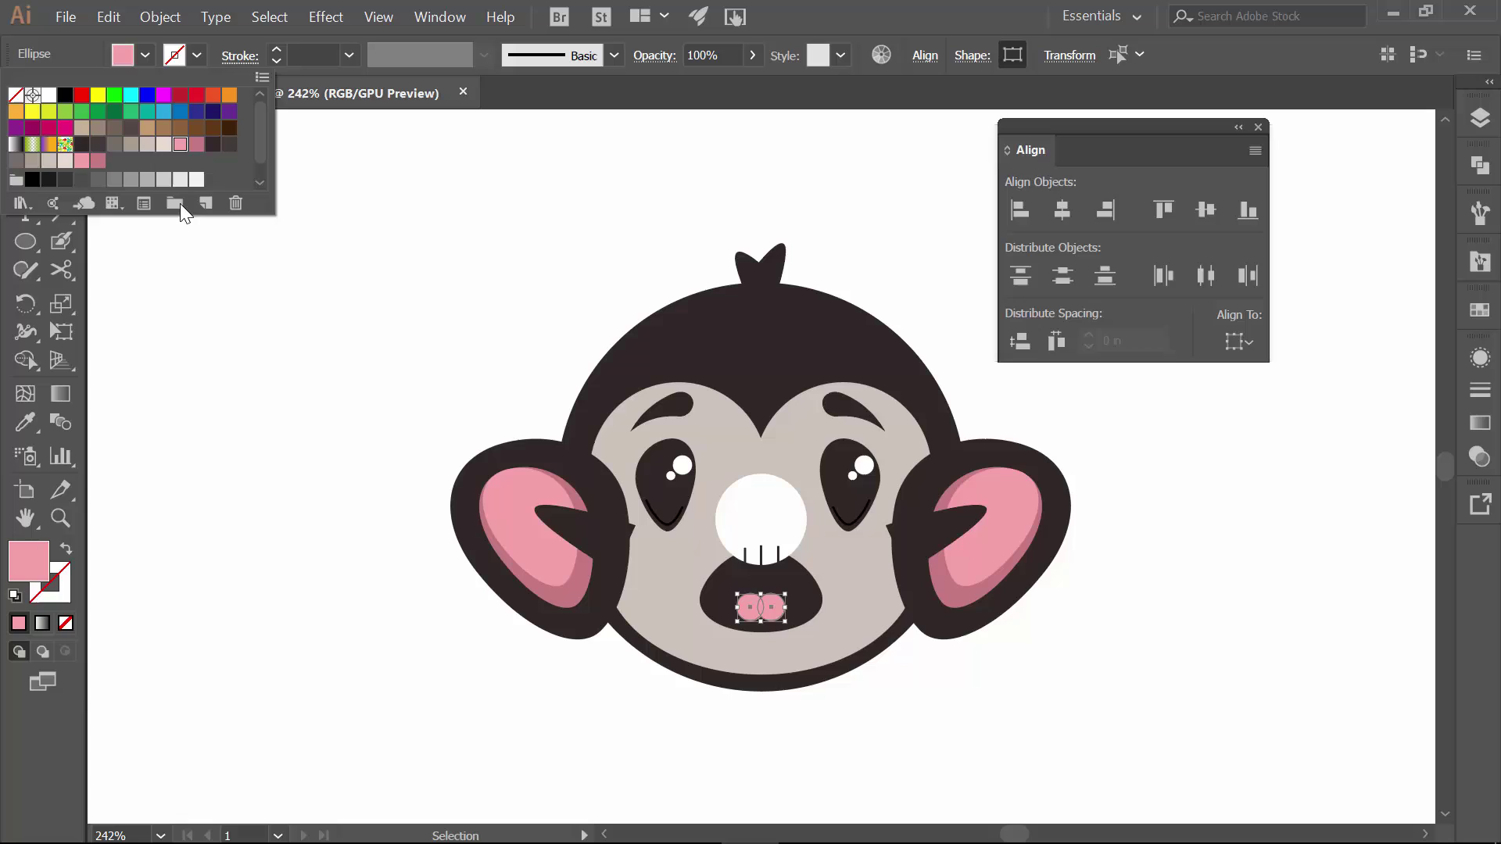
pyautogui.click(283, 402)
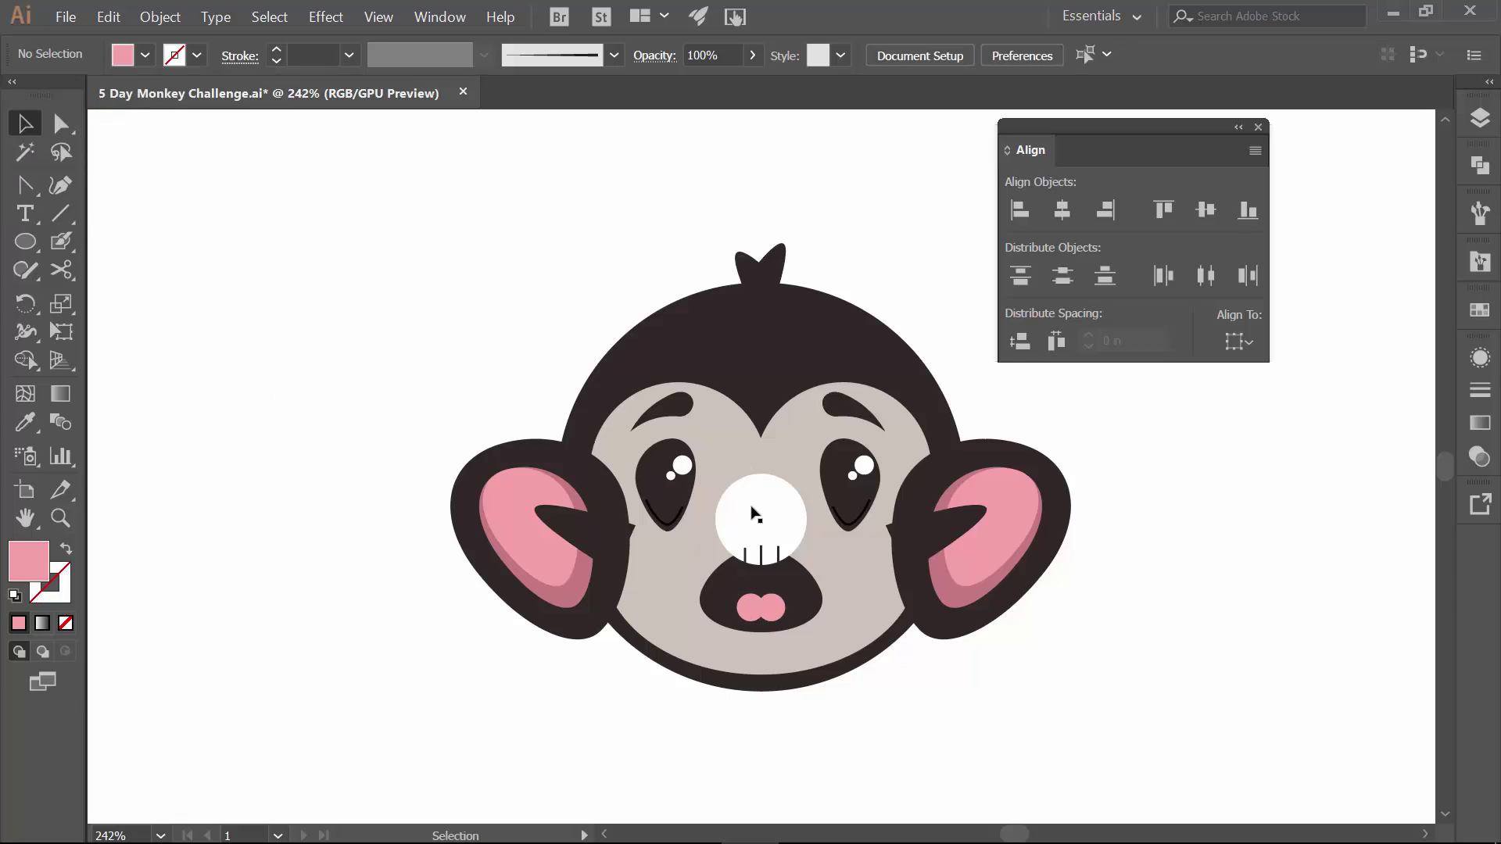
# Give both under-eye curves the first tapered Cartoon Brushes Tinted brush stroke.
pyautogui.click(673, 524)
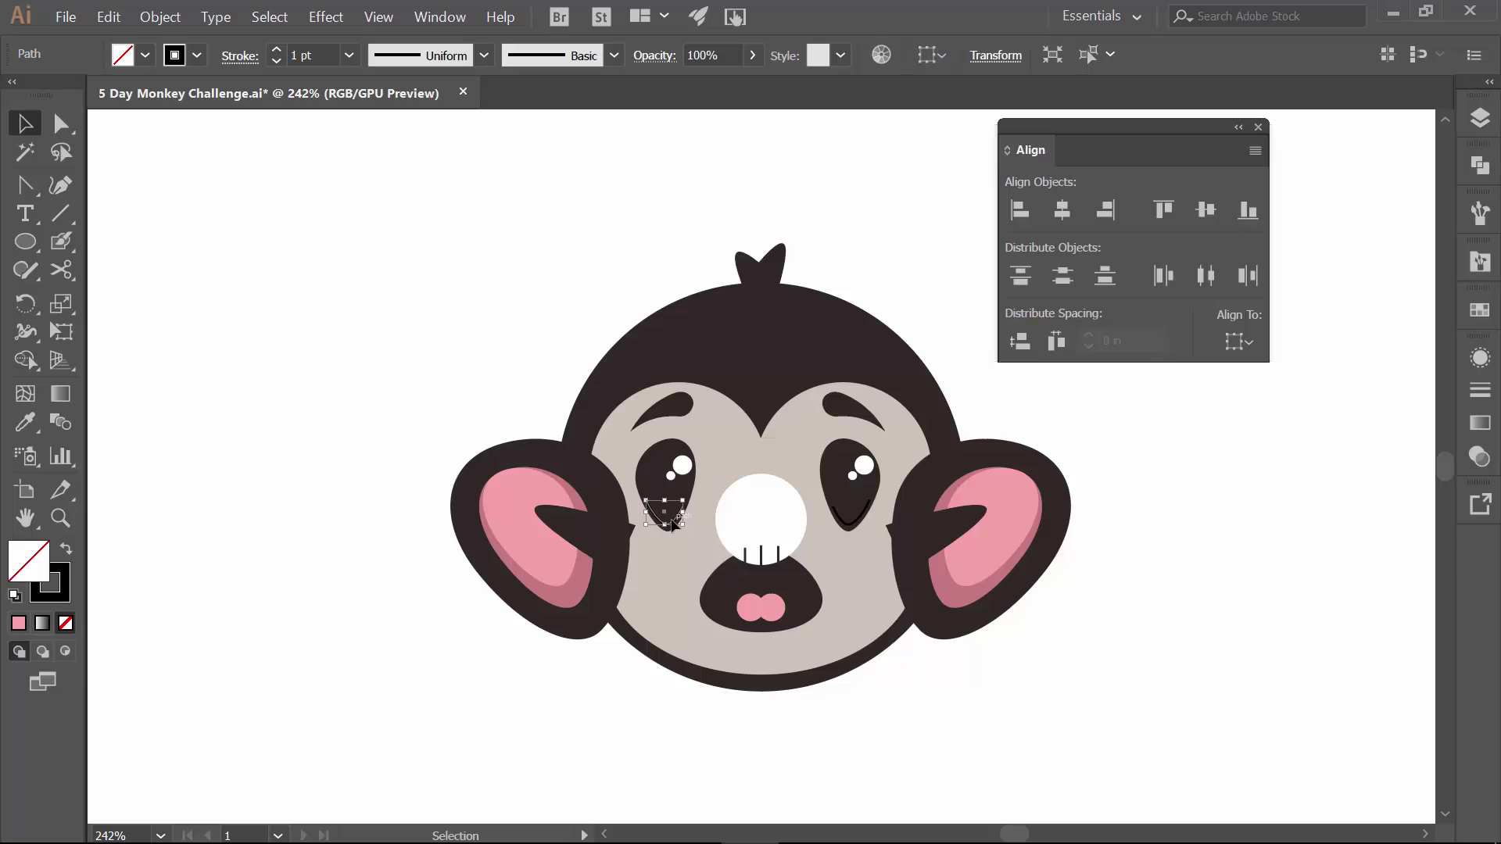
pyautogui.keyDown('shift'); pyautogui.click(858, 525); pyautogui.keyUp('shift')
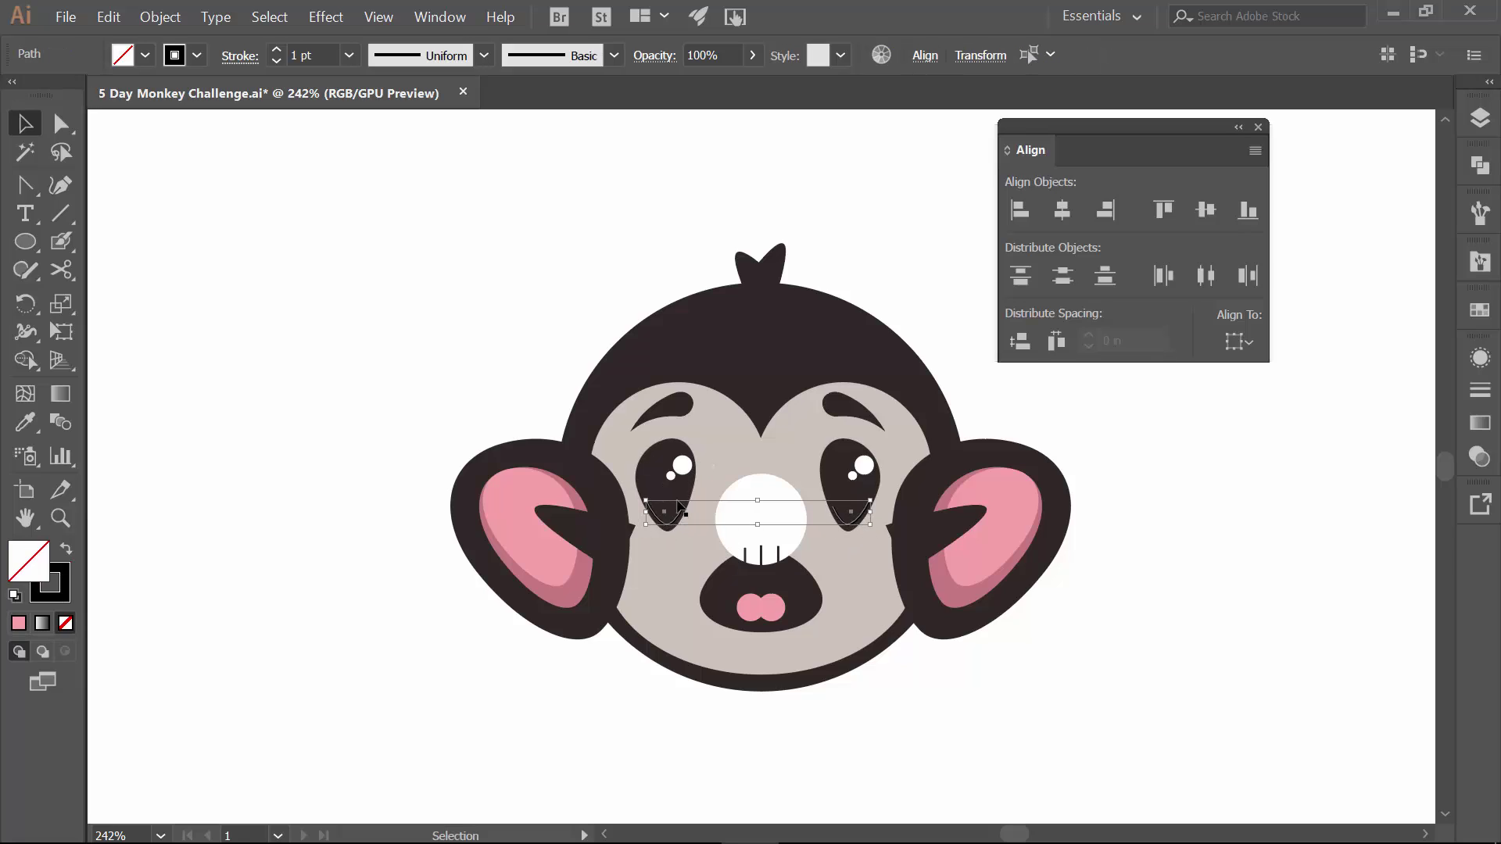
pyautogui.click(1480, 262)
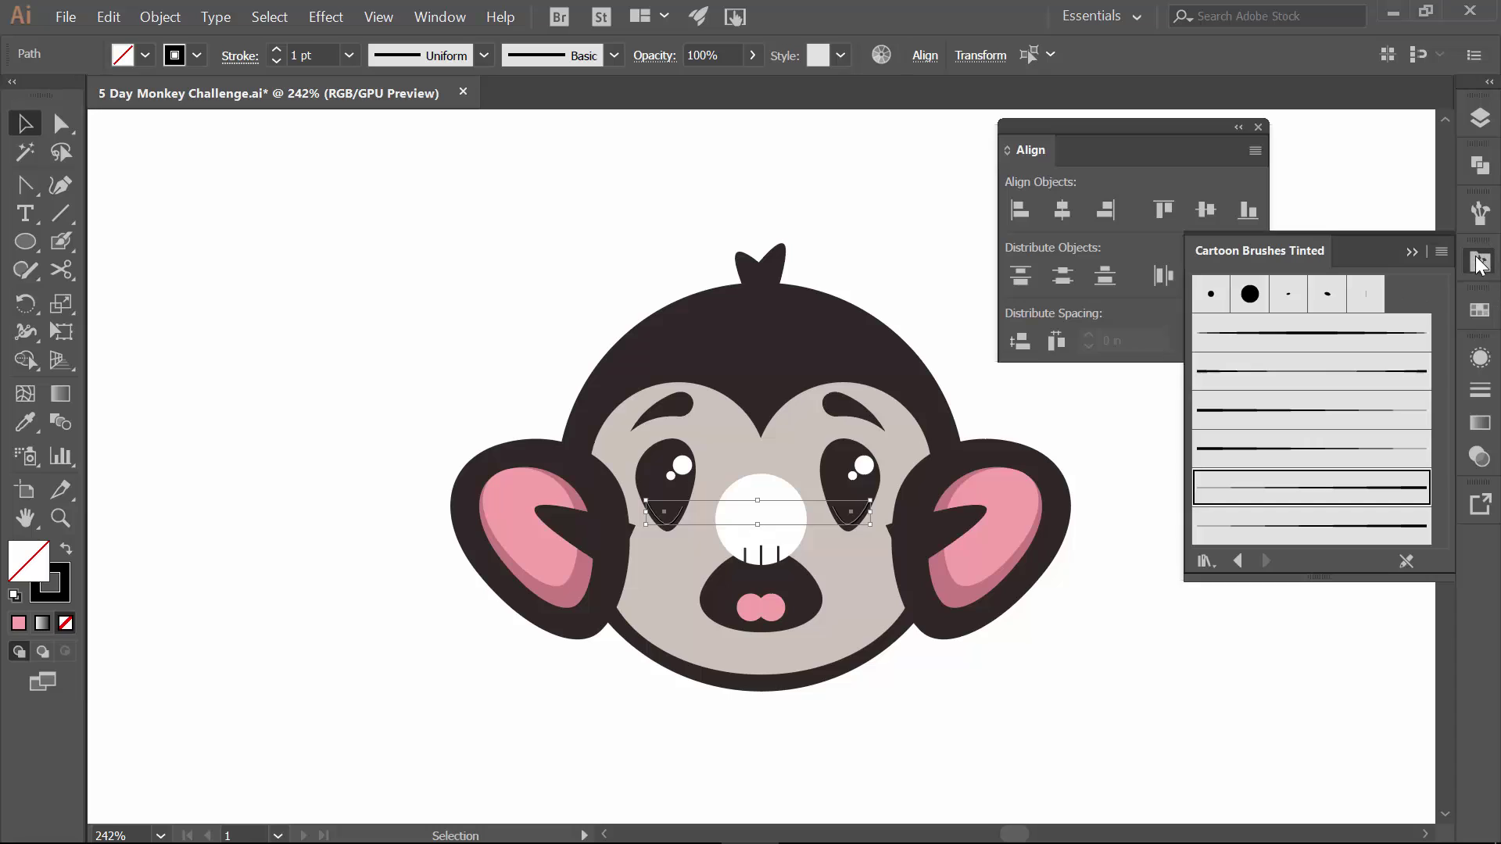
pyautogui.click(1303, 344)
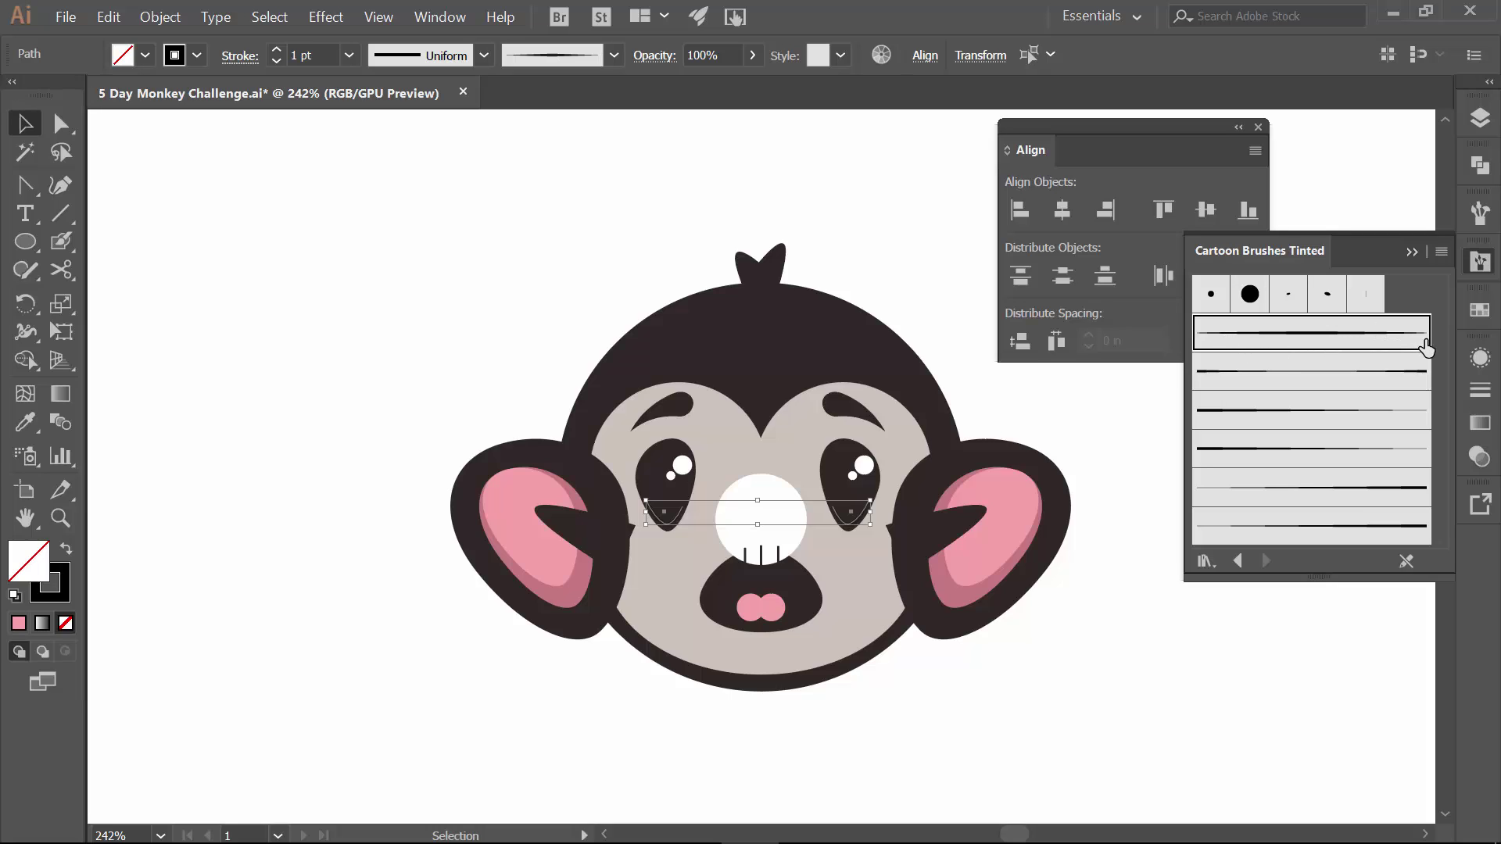
# Expand the brushed curves' appearance into shapes and fill them white.
pyautogui.click(166, 16)
pyautogui.click(208, 270)
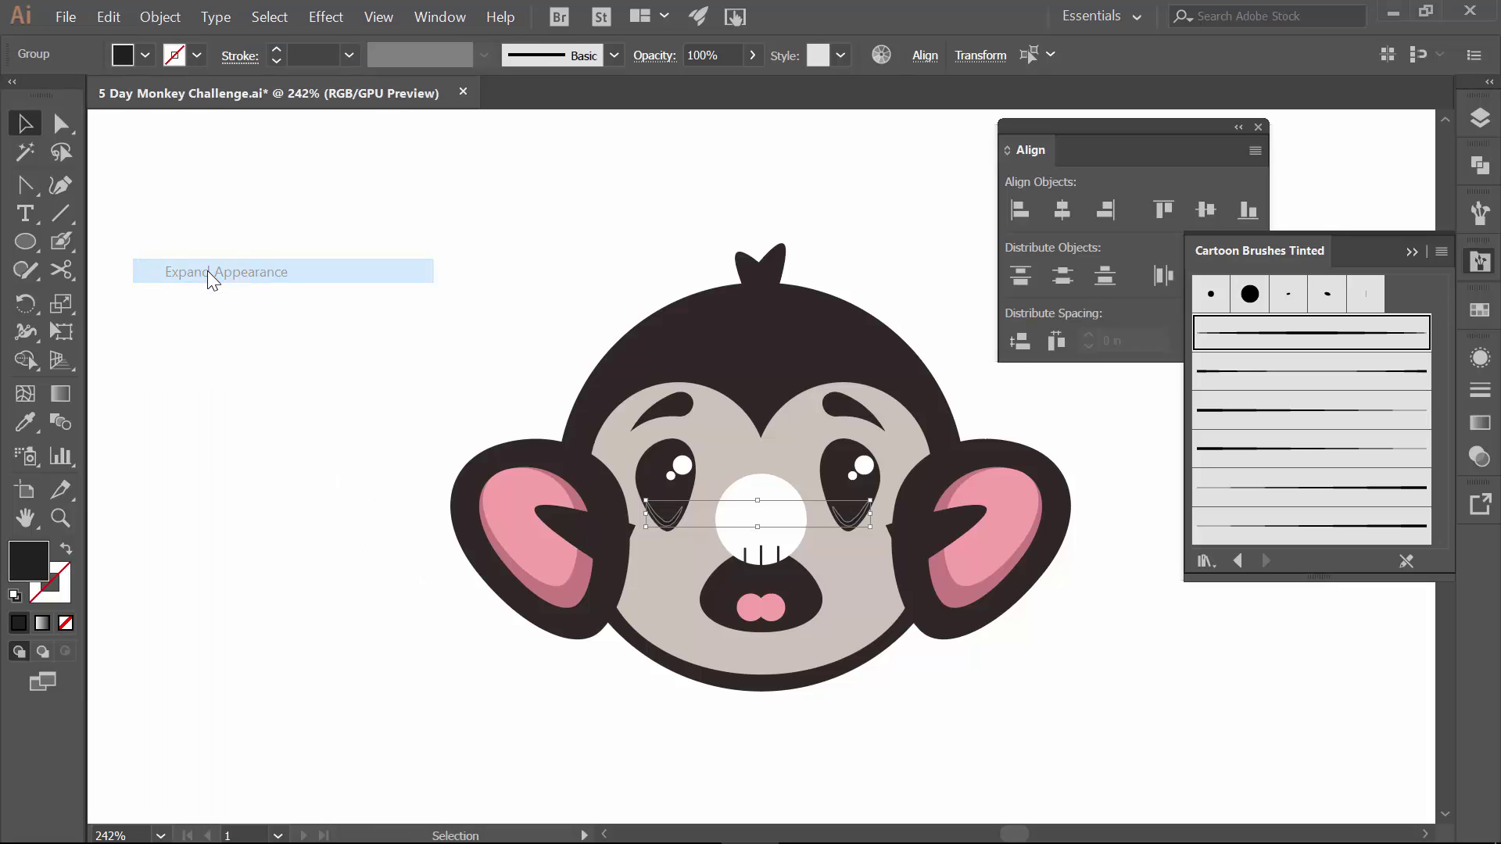
pyautogui.click(145, 56)
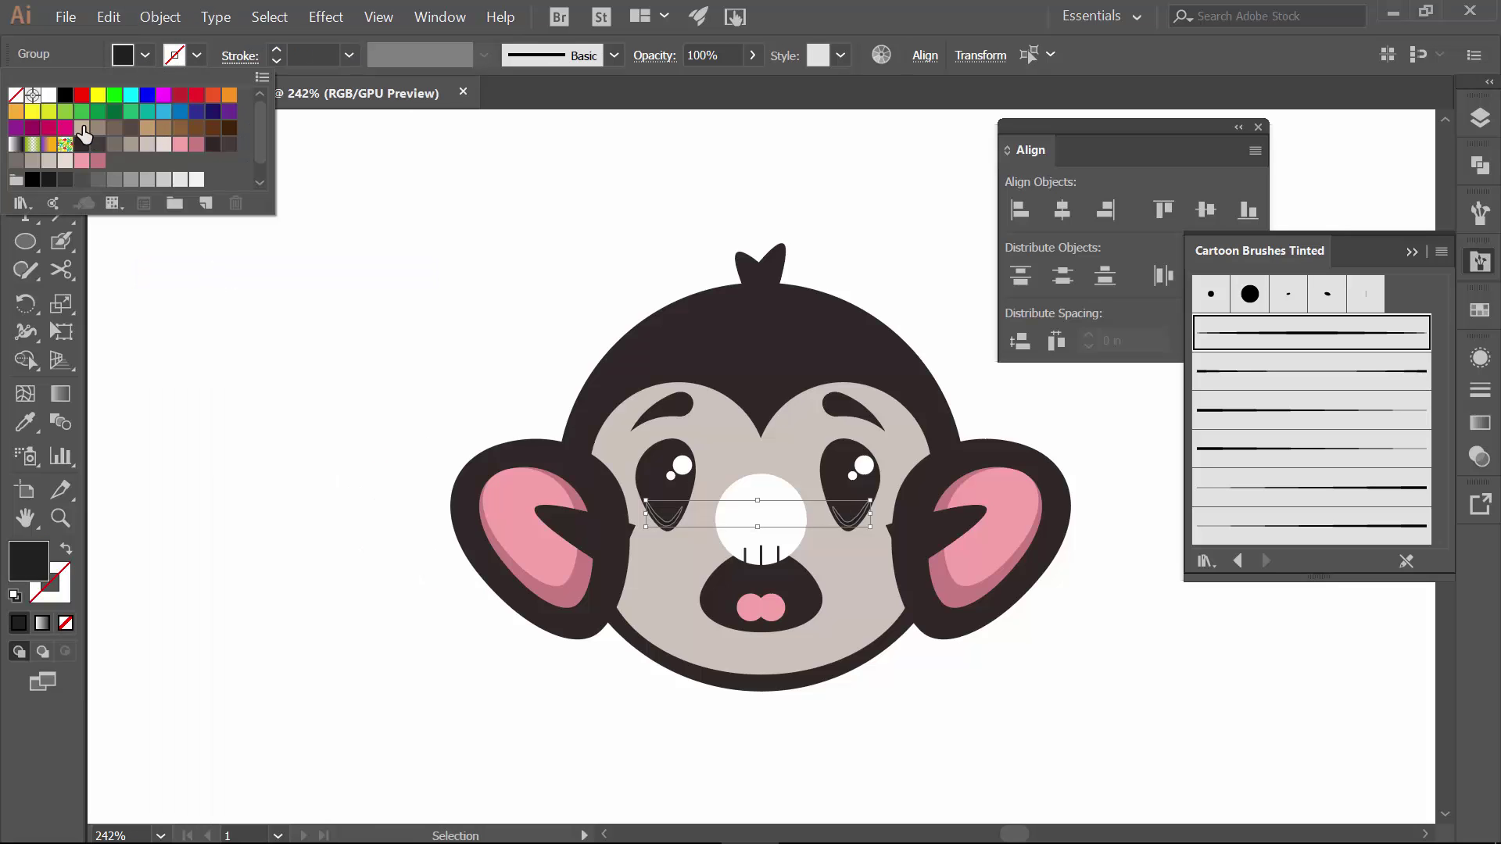
pyautogui.click(48, 94)
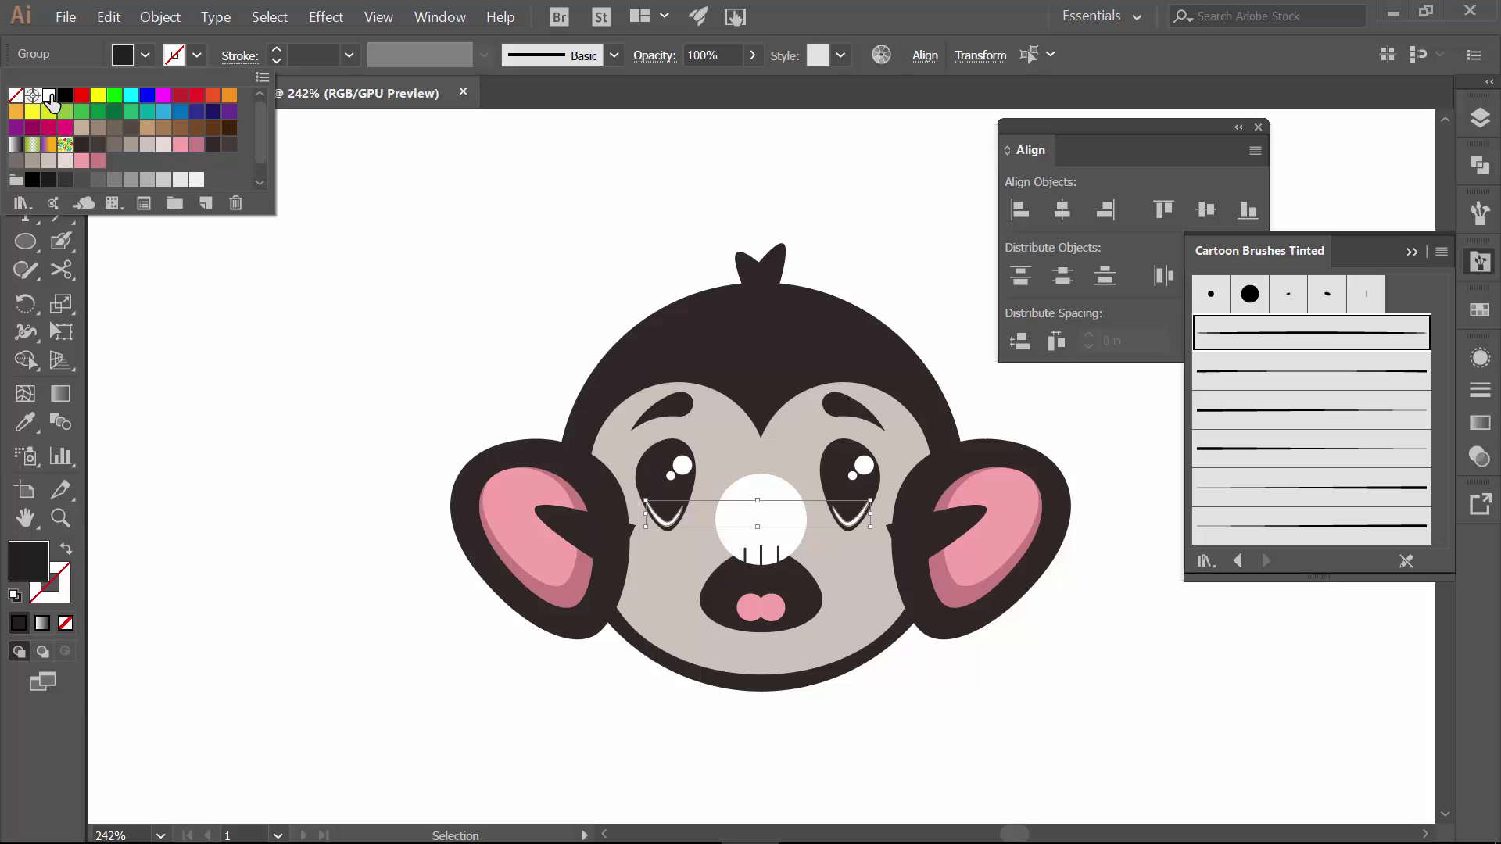
pyautogui.click(318, 388)
pyautogui.click(318, 388)
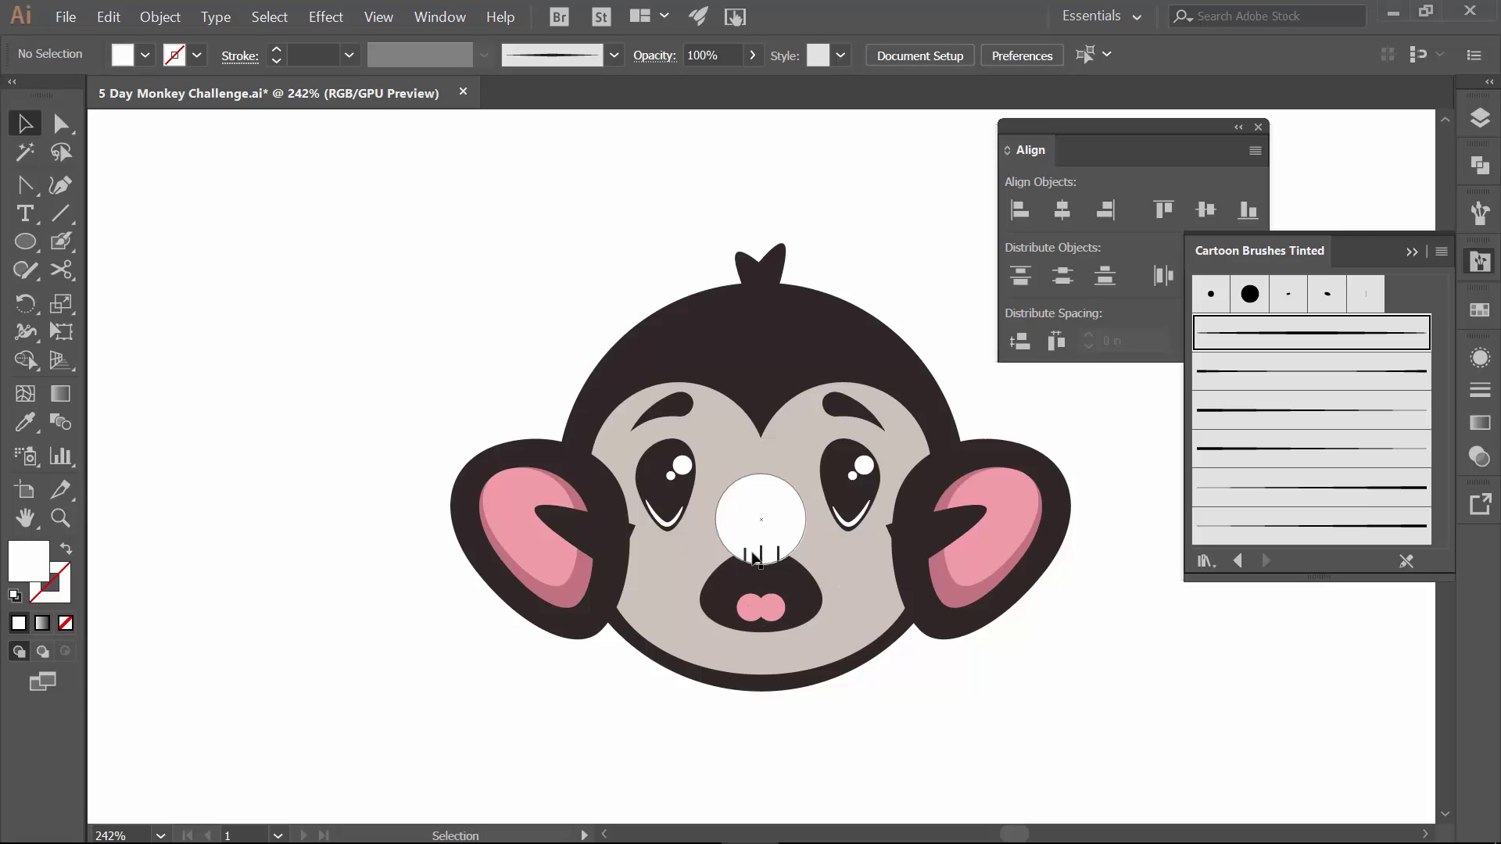
# Confirm the white nose circle, clear the selection and zoom in closely on the eyes.
pyautogui.click(1412, 252)
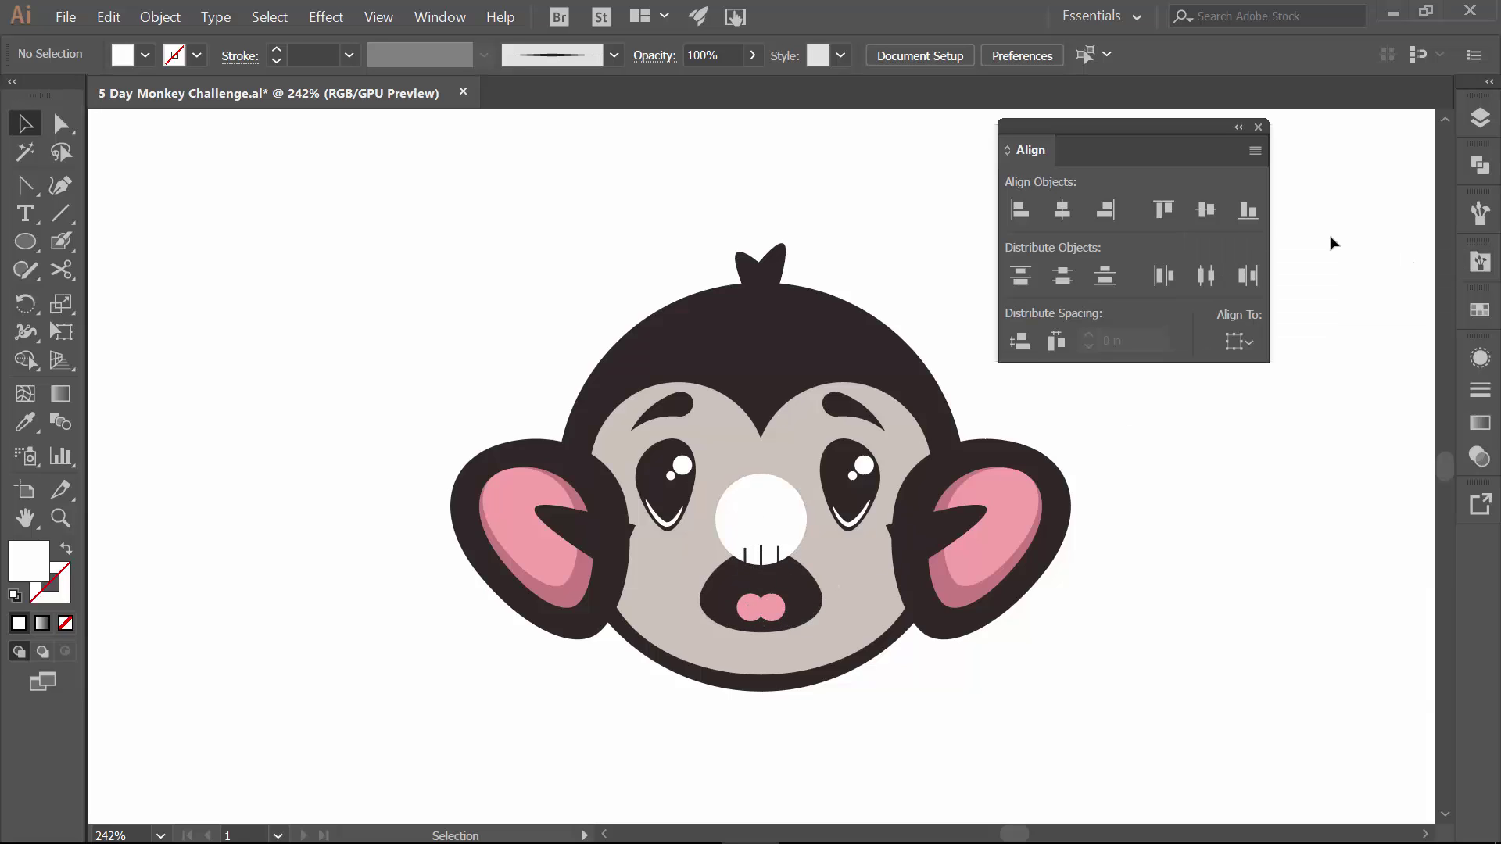
pyautogui.click(680, 421)
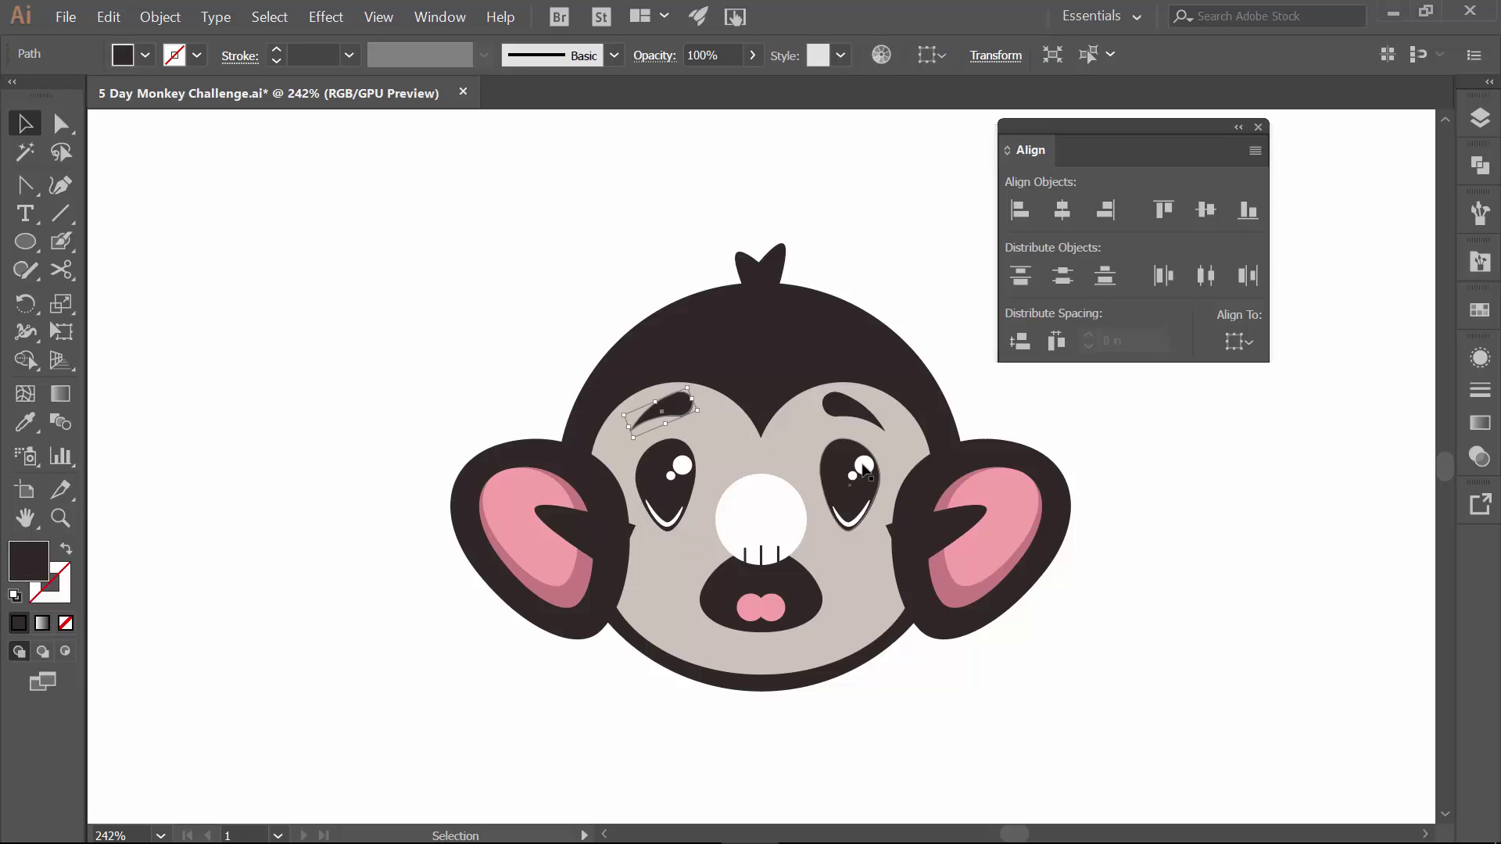
pyautogui.click(758, 500)
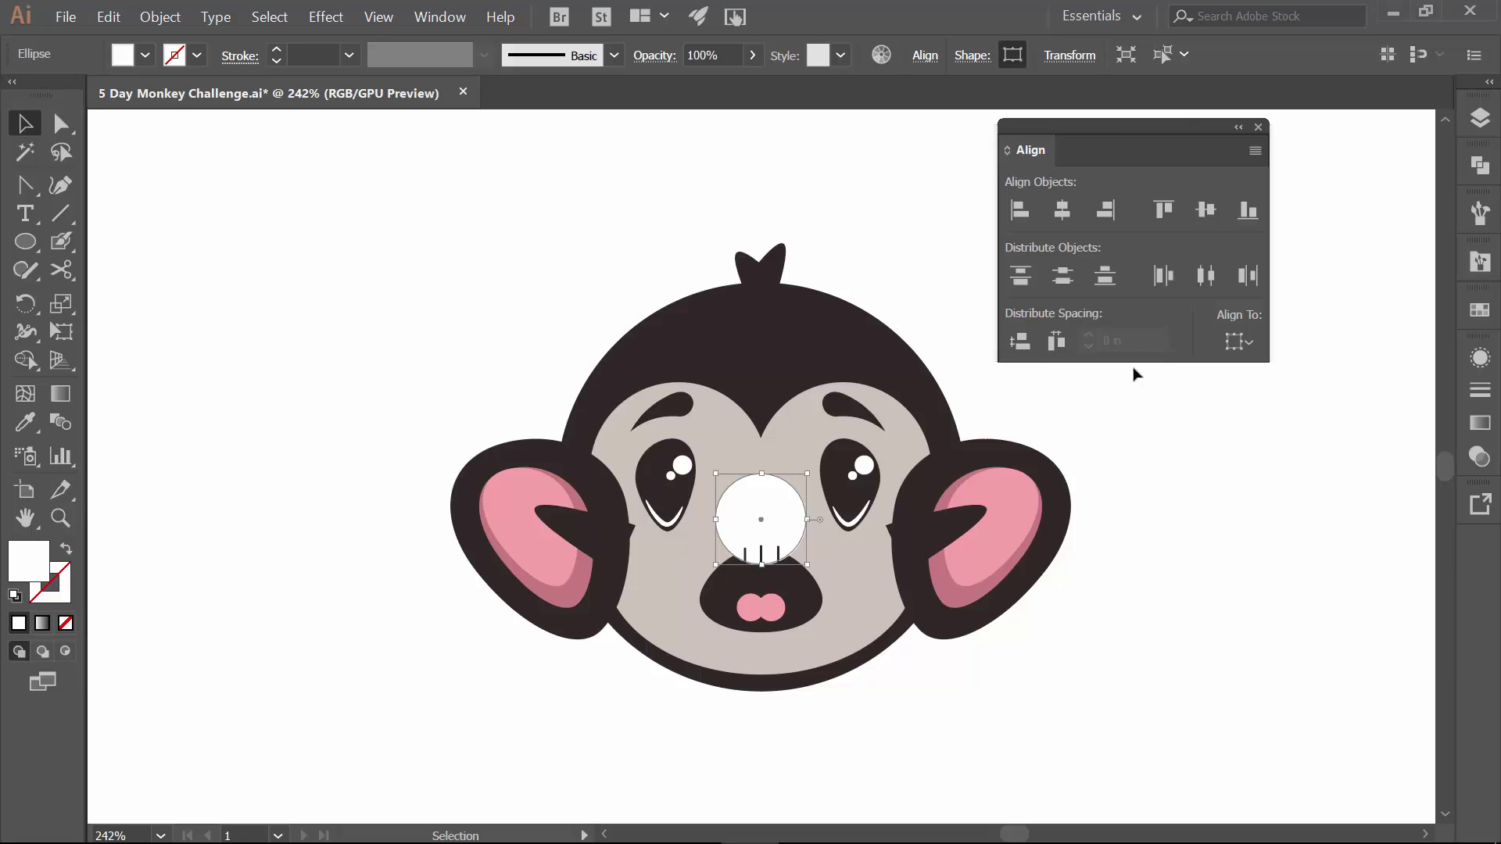
pyautogui.moveTo(1139, 132); pyautogui.dragTo(1180, 142)
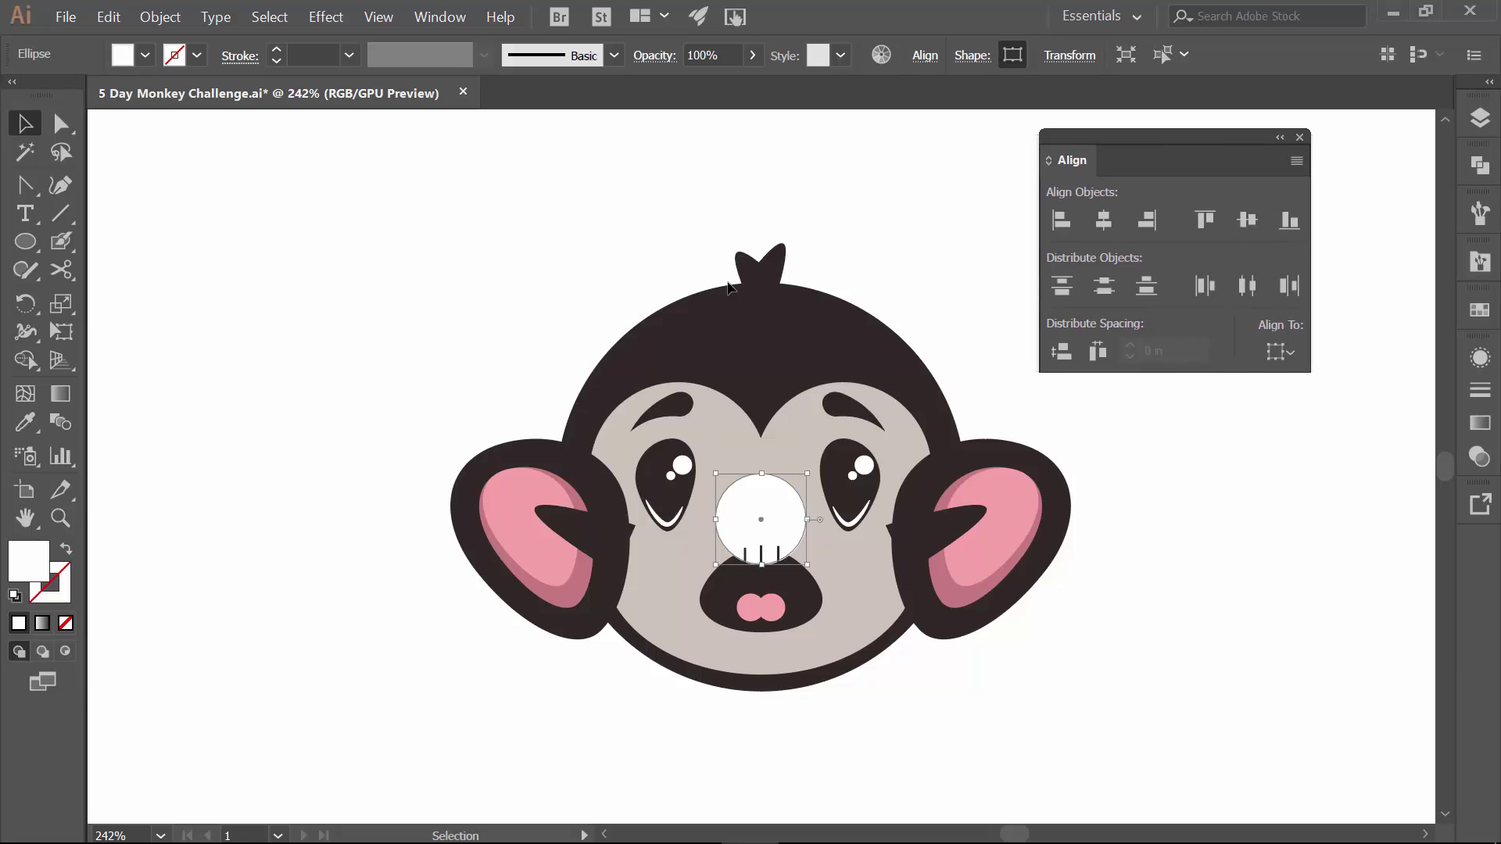
pyautogui.click(770, 270)
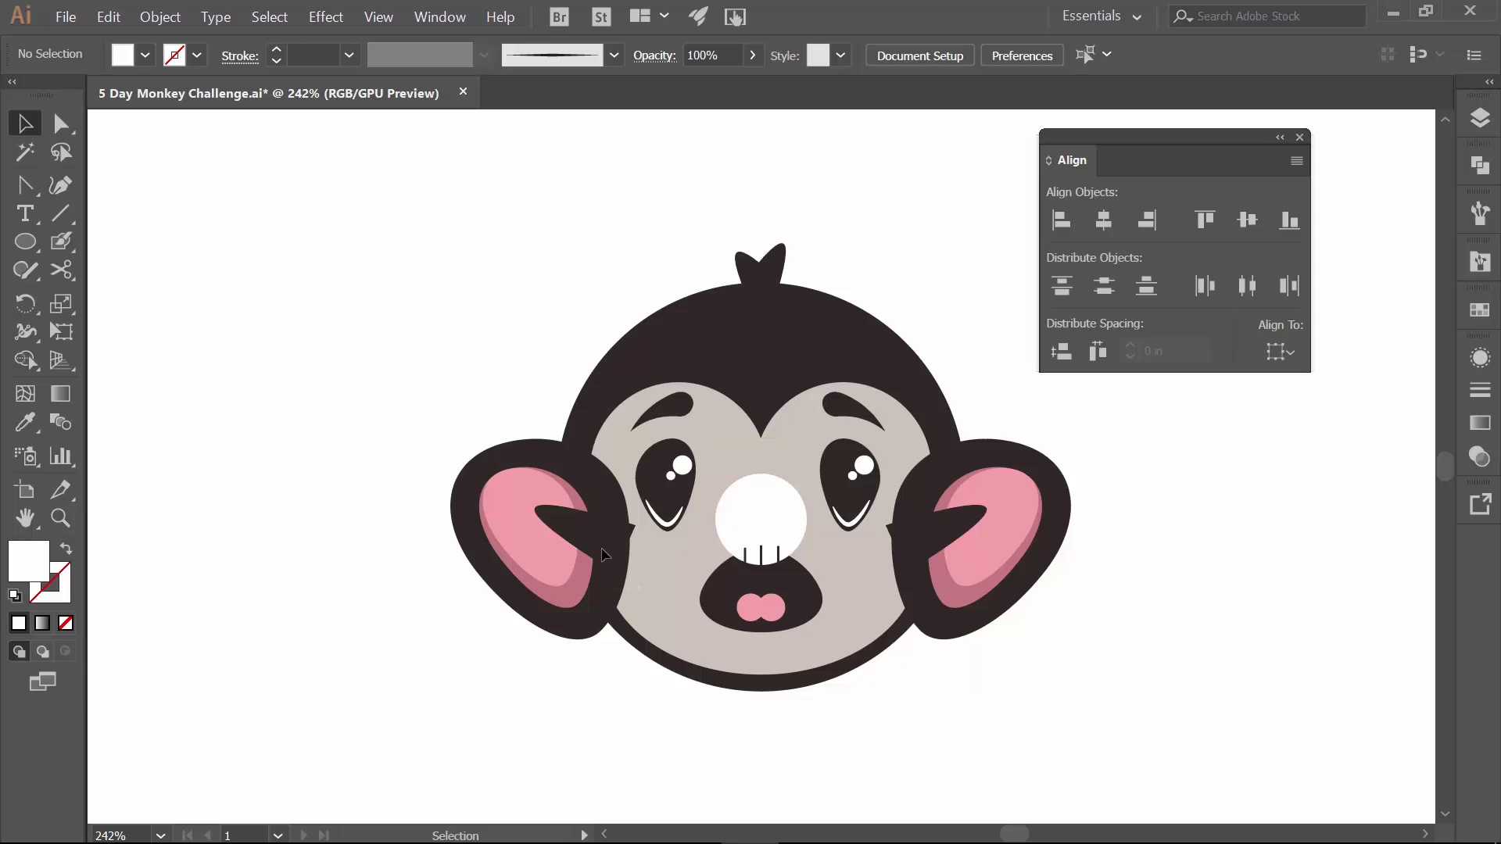
pyautogui.press('z')
pyautogui.moveTo(636, 398); pyautogui.dragTo(734, 478)
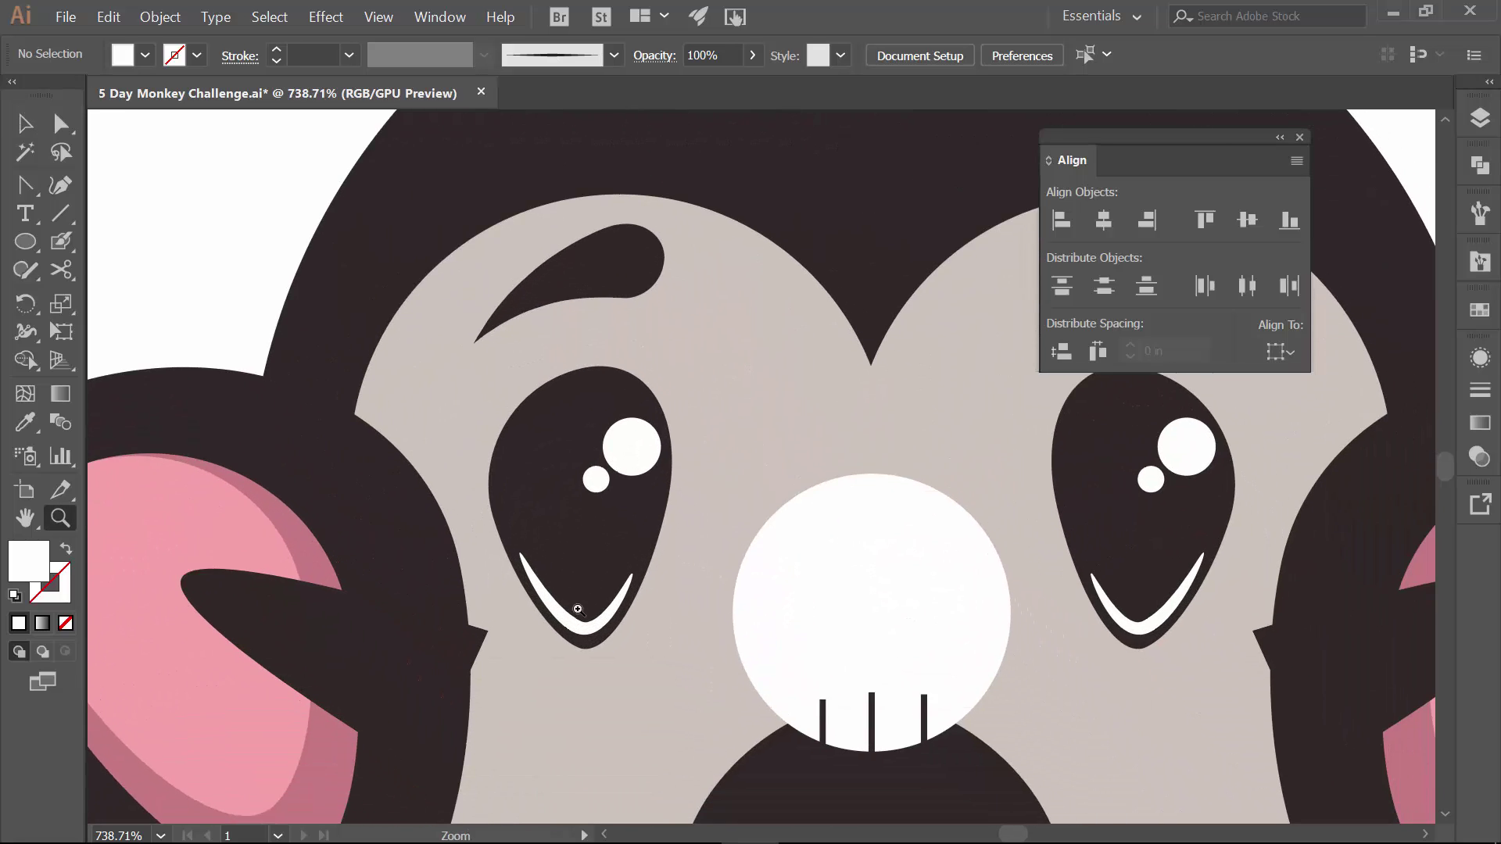
# Group the left eye's dark shape with its smile.
pyautogui.press('v')
pyautogui.click(587, 621)
pyautogui.keyDown('shift'); pyautogui.click(574, 531); pyautogui.keyUp('shift')
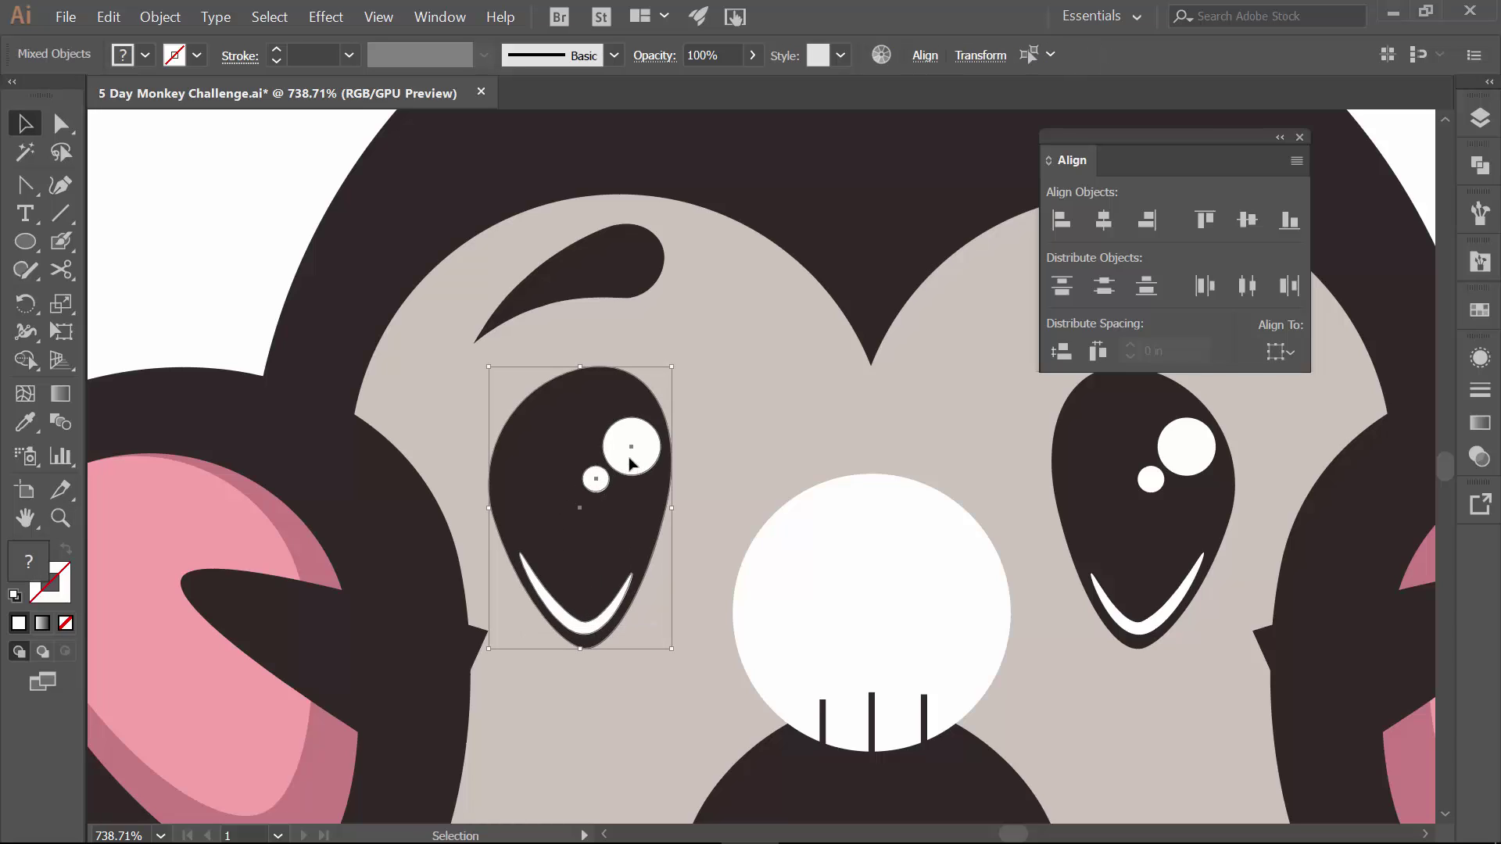
pyautogui.rightClick(604, 523)
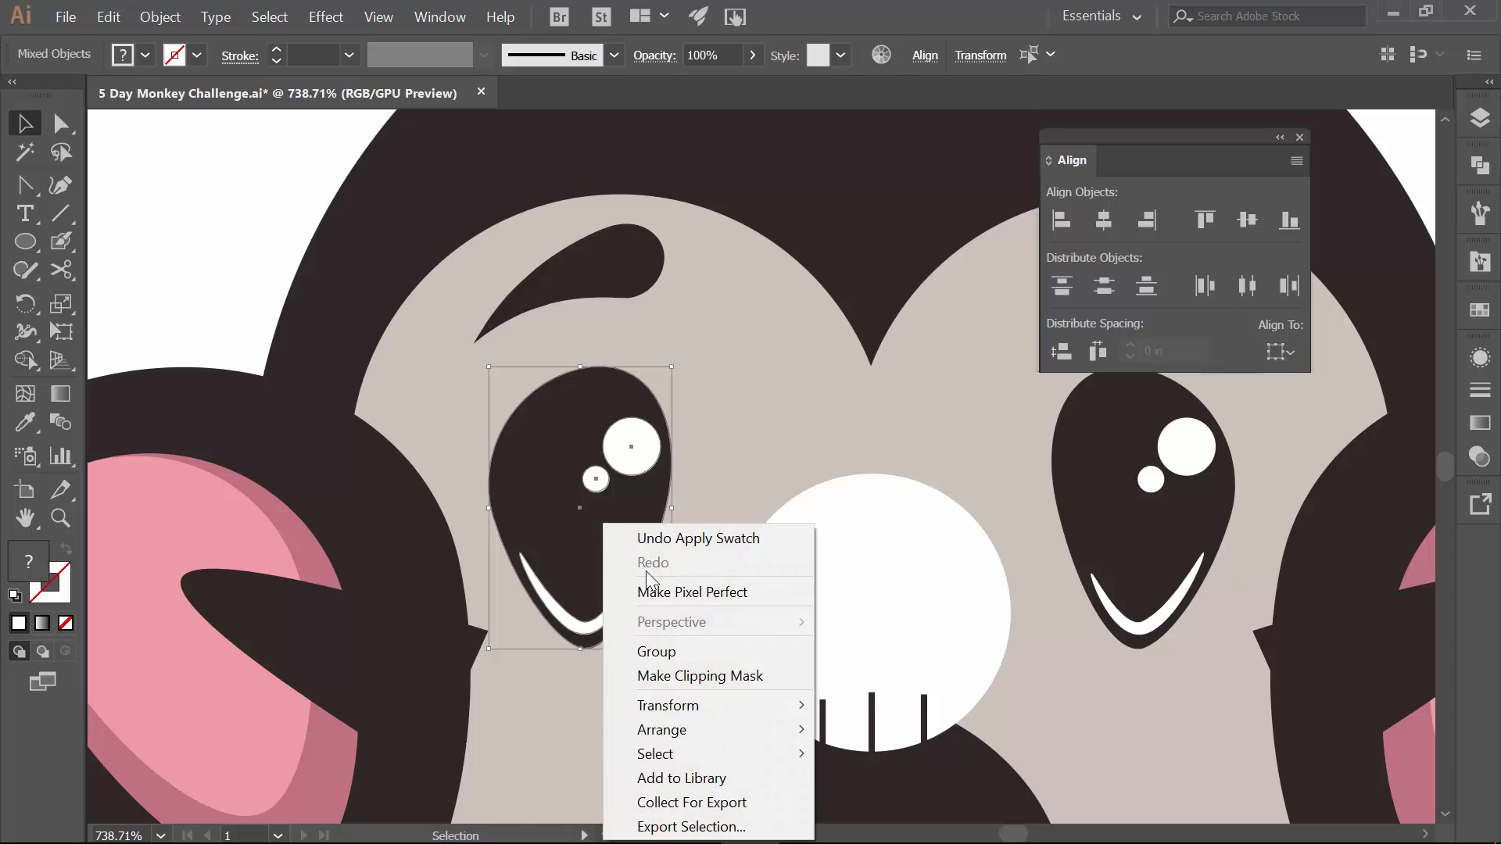
pyautogui.click(659, 654)
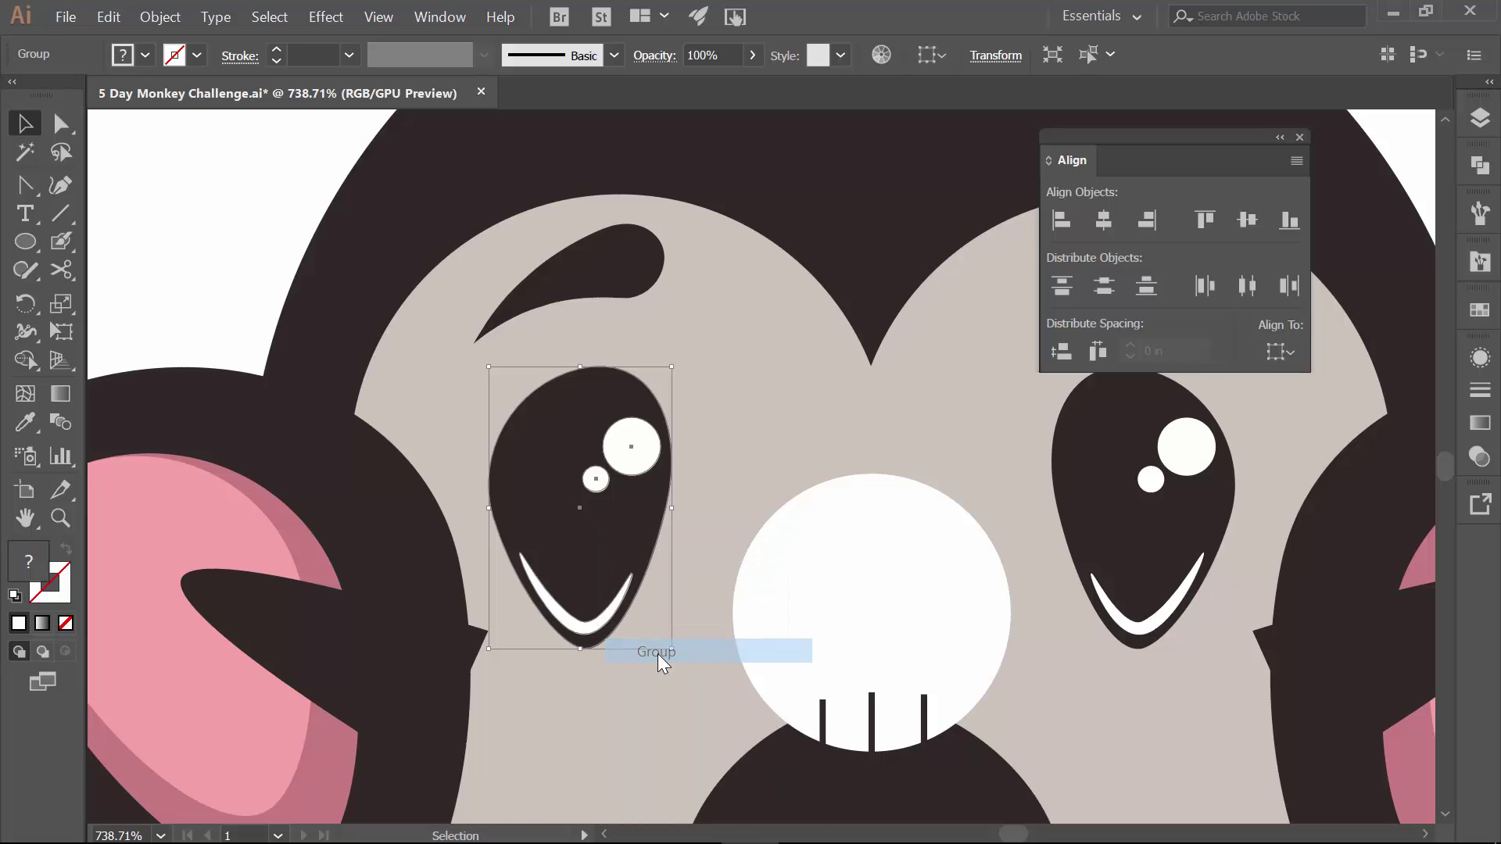
# Group the right eye with its white smile and both highlights.
pyautogui.click(1127, 617)
pyautogui.keyDown('shift'); pyautogui.click(1089, 500); pyautogui.keyUp('shift')
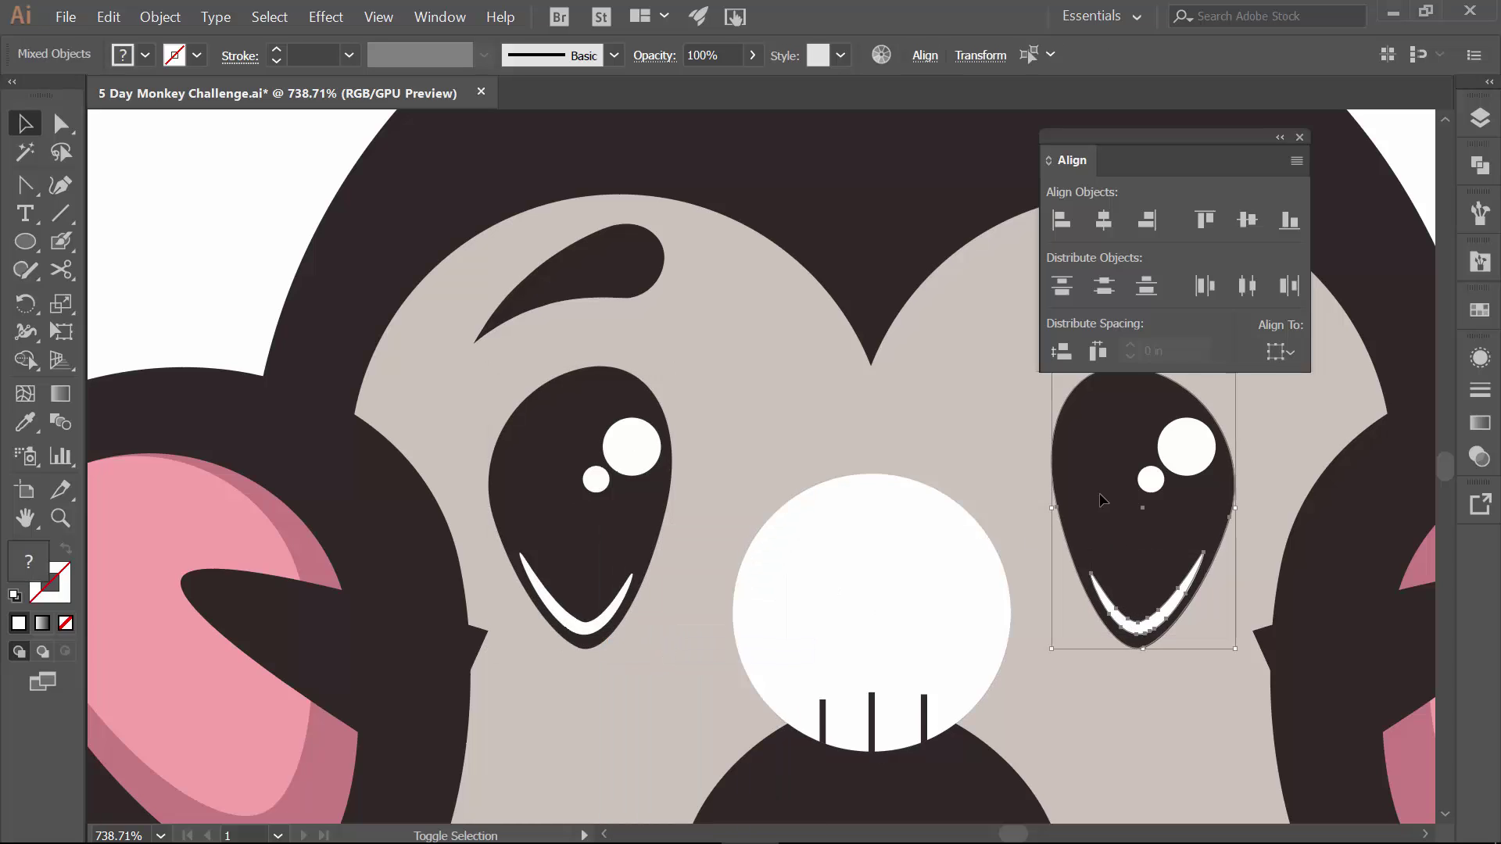
pyautogui.keyDown('shift'); pyautogui.click(1150, 480); pyautogui.keyUp('shift')
pyautogui.keyDown('shift'); pyautogui.click(1184, 457); pyautogui.keyUp('shift')
pyautogui.rightClick(1110, 500)
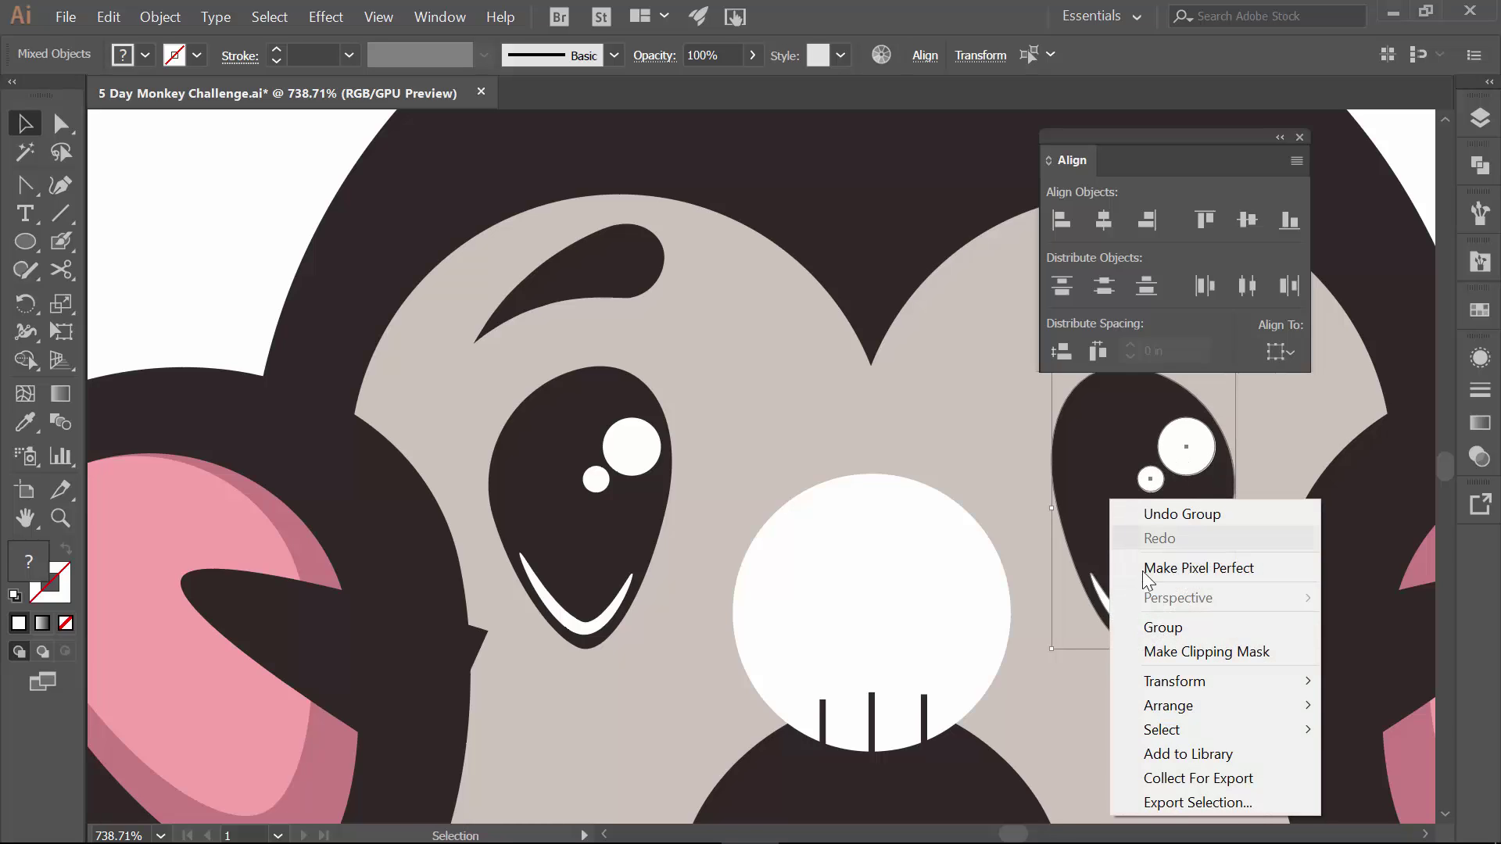
pyautogui.click(1160, 627)
# Right-align the left eyebrow with the left eye group.
pyautogui.click(627, 538)
pyautogui.keyDown('shift'); pyautogui.click(610, 274); pyautogui.keyUp('shift')
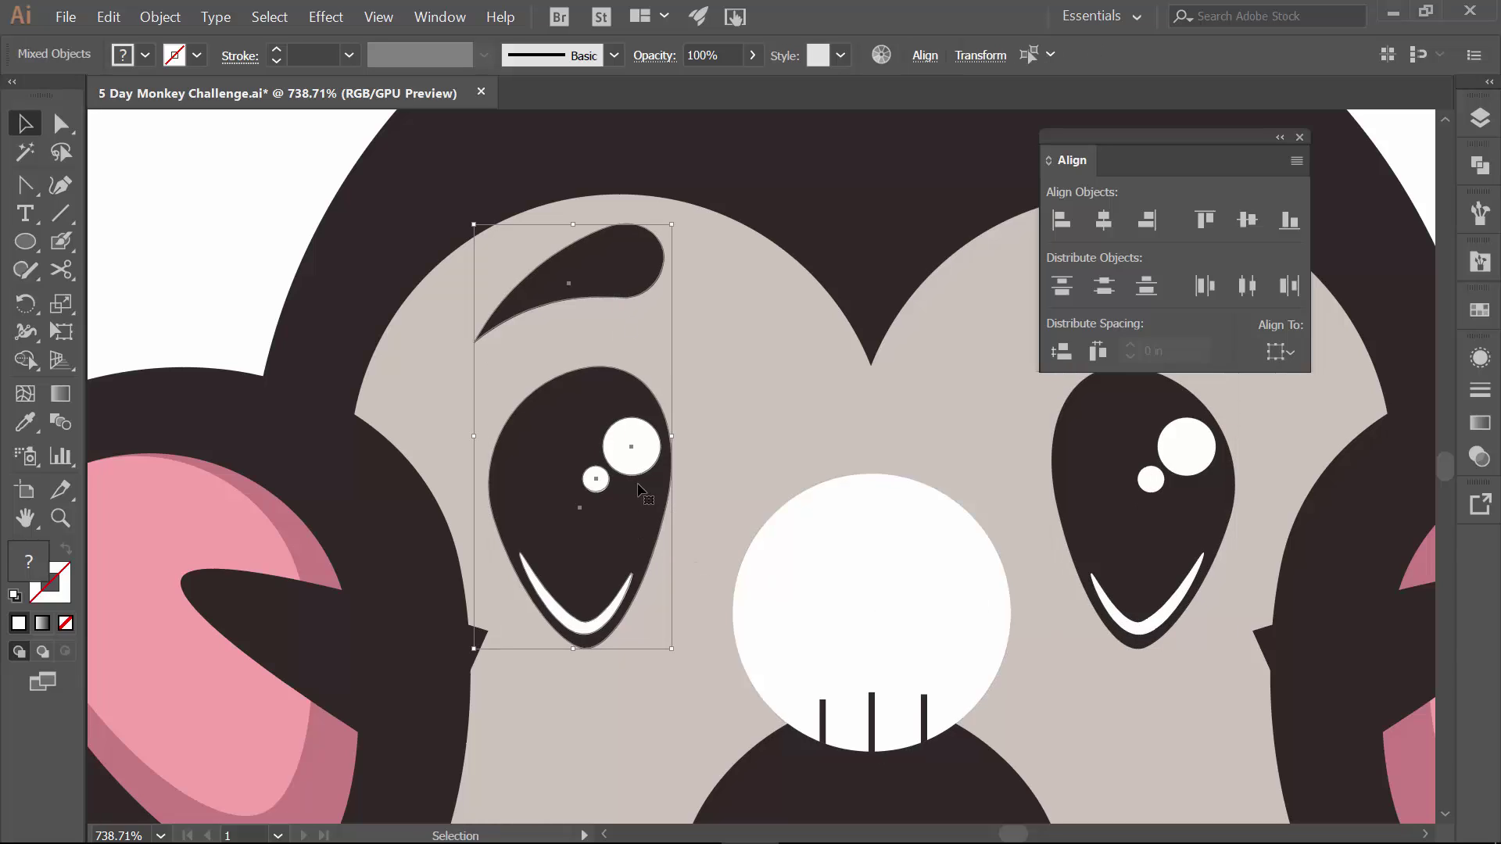
pyautogui.click(1150, 226)
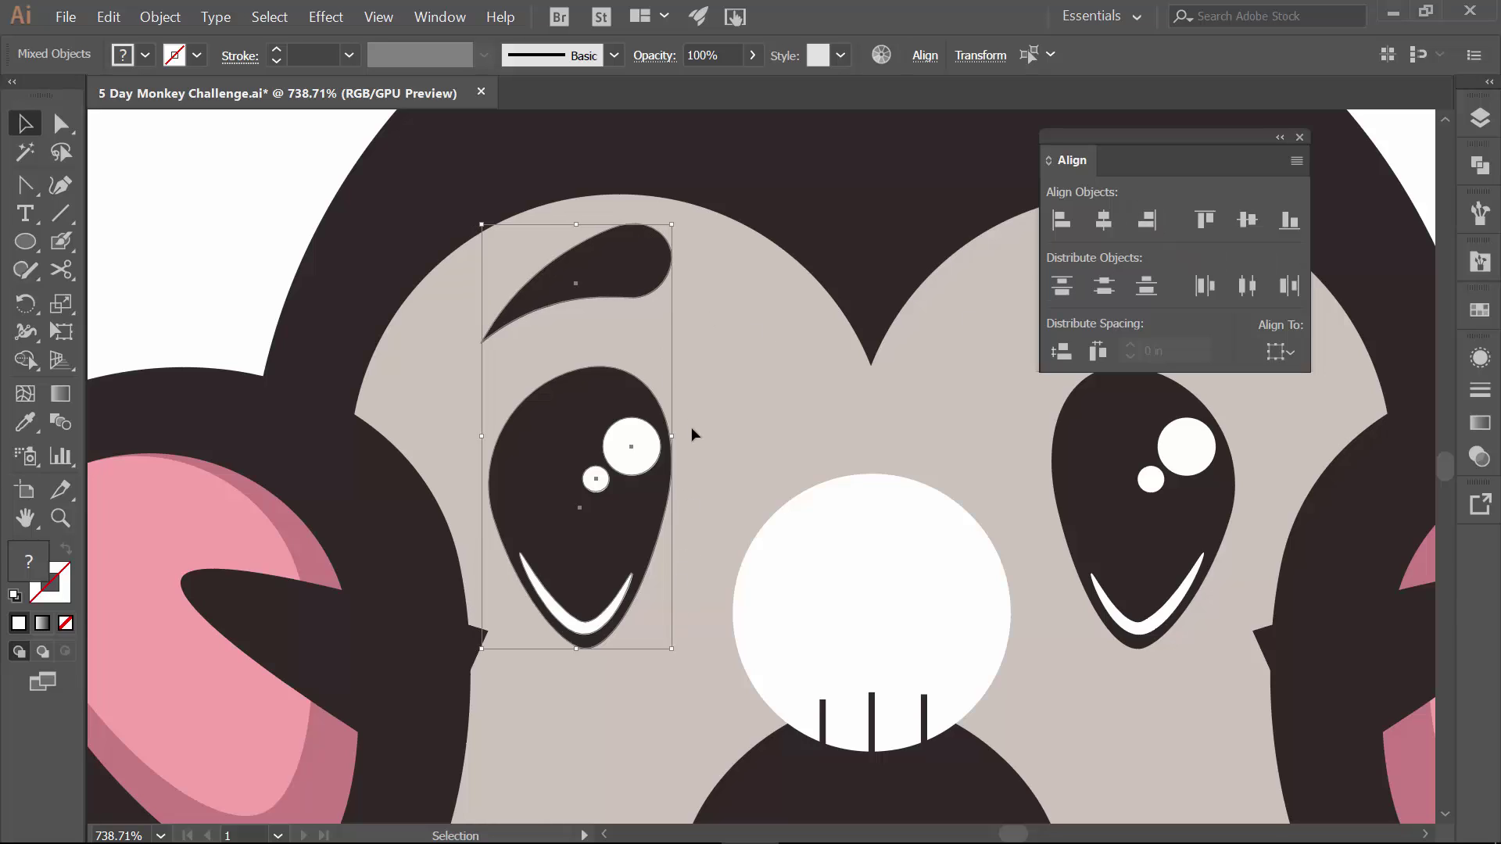
# Left-align the right eyebrow with its eye and group them together.
pyautogui.moveTo(820, 461); pyautogui.dragTo(539, 469)
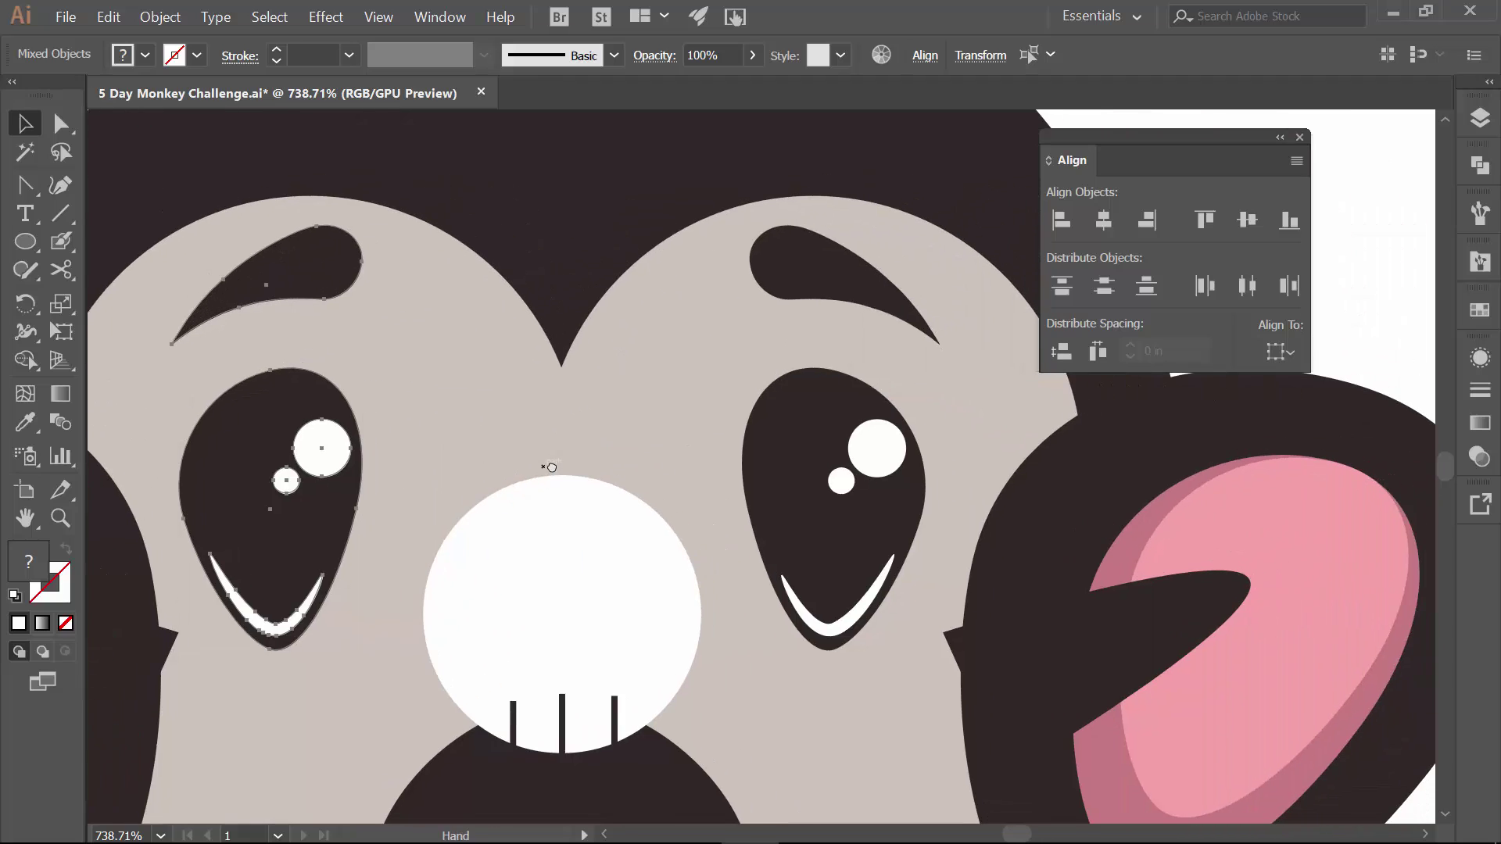
pyautogui.click(834, 602)
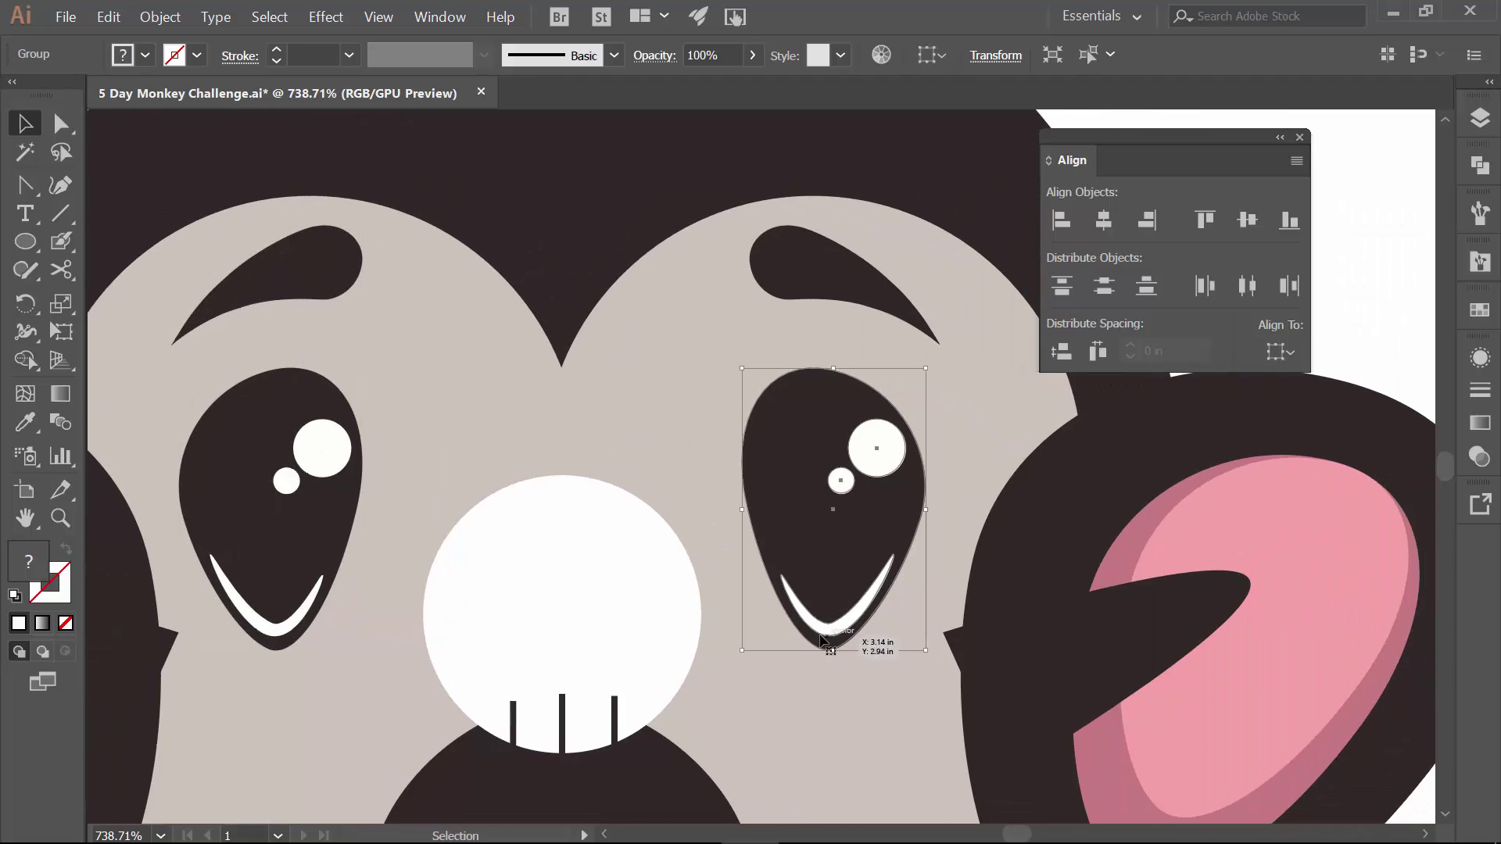
pyautogui.keyDown('shift'); pyautogui.click(834, 290); pyautogui.keyUp('shift')
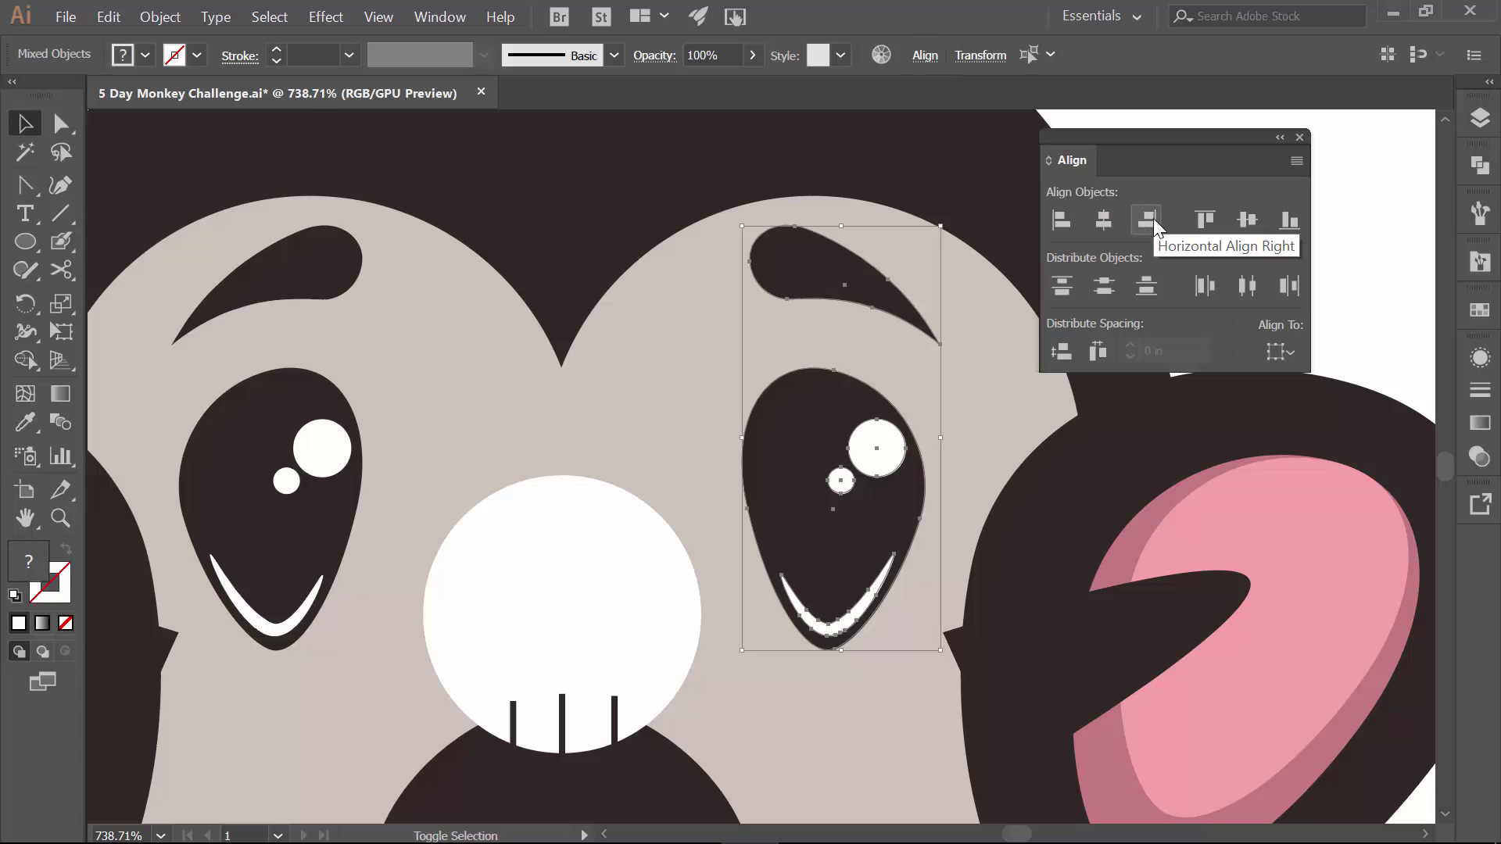
pyautogui.click(1060, 222)
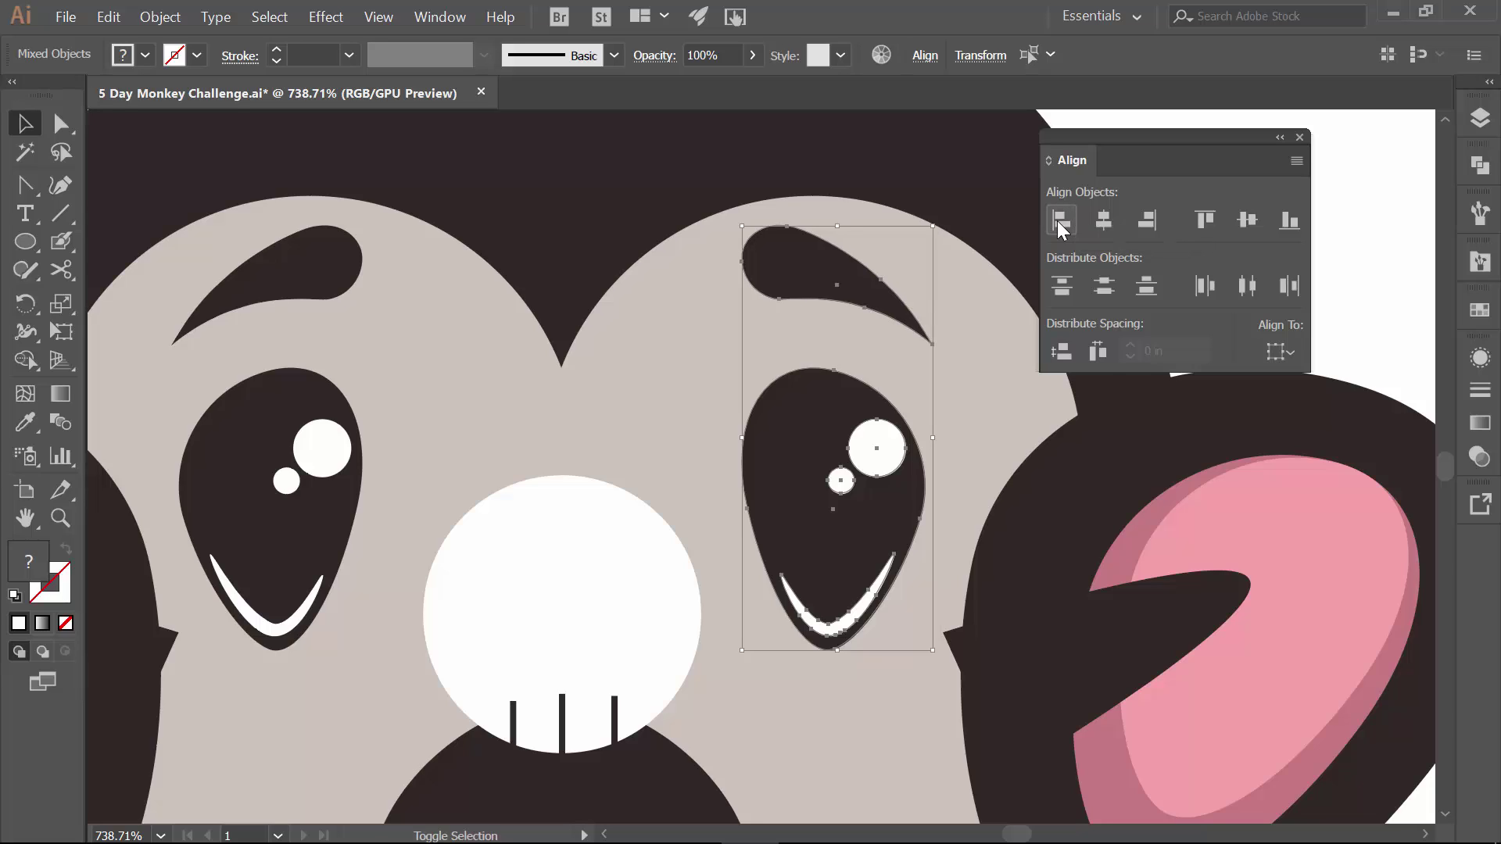
pyautogui.rightClick(828, 431)
pyautogui.click(903, 562)
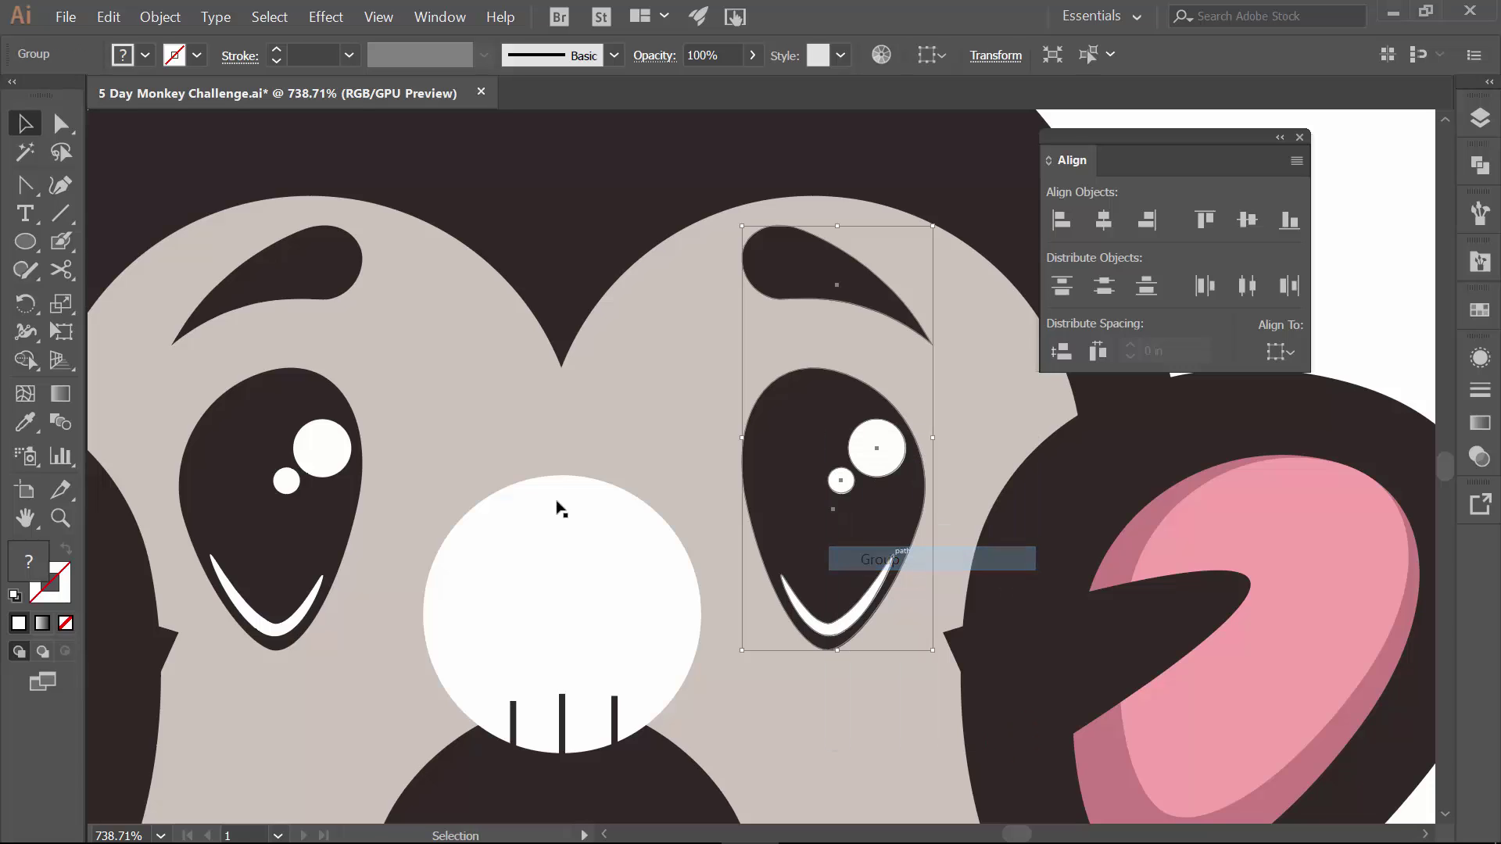
# Group the left eyebrow with the left eye group.
pyautogui.click(310, 476)
pyautogui.keyDown('shift'); pyautogui.click(327, 285); pyautogui.keyUp('shift')
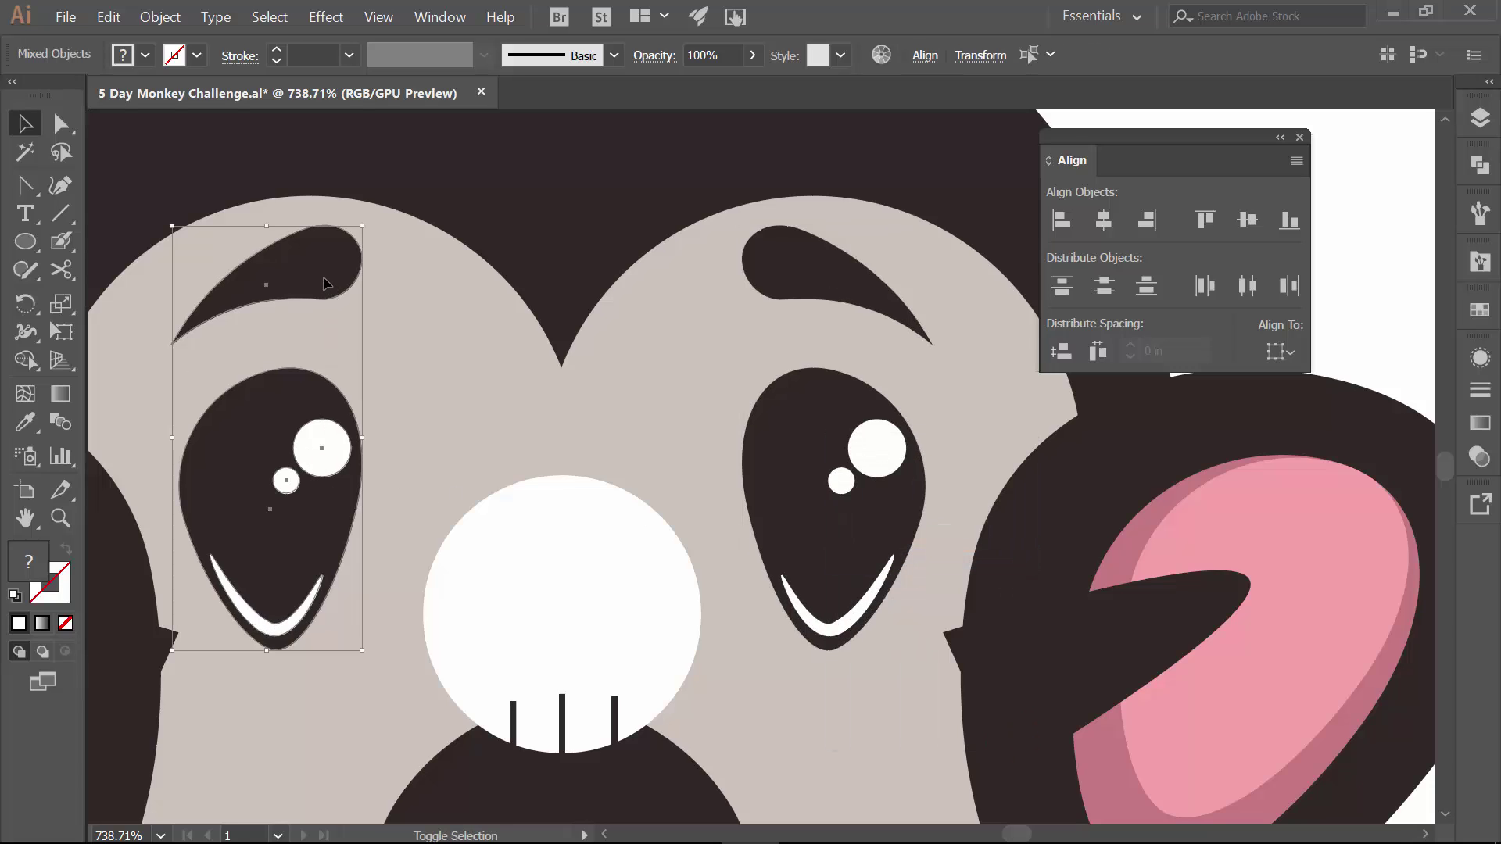
pyautogui.rightClick(325, 401)
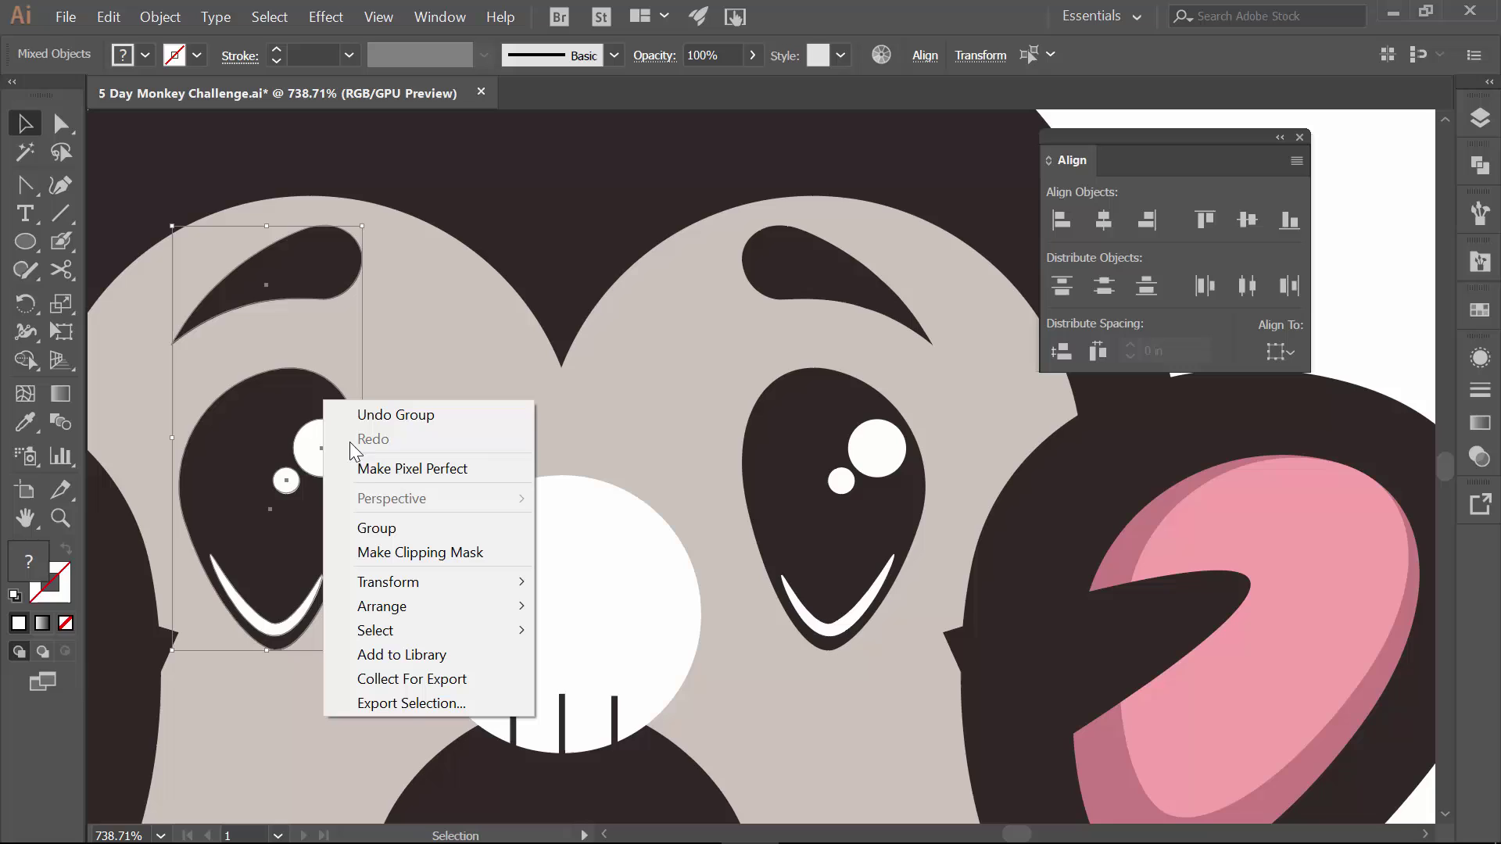
pyautogui.click(381, 529)
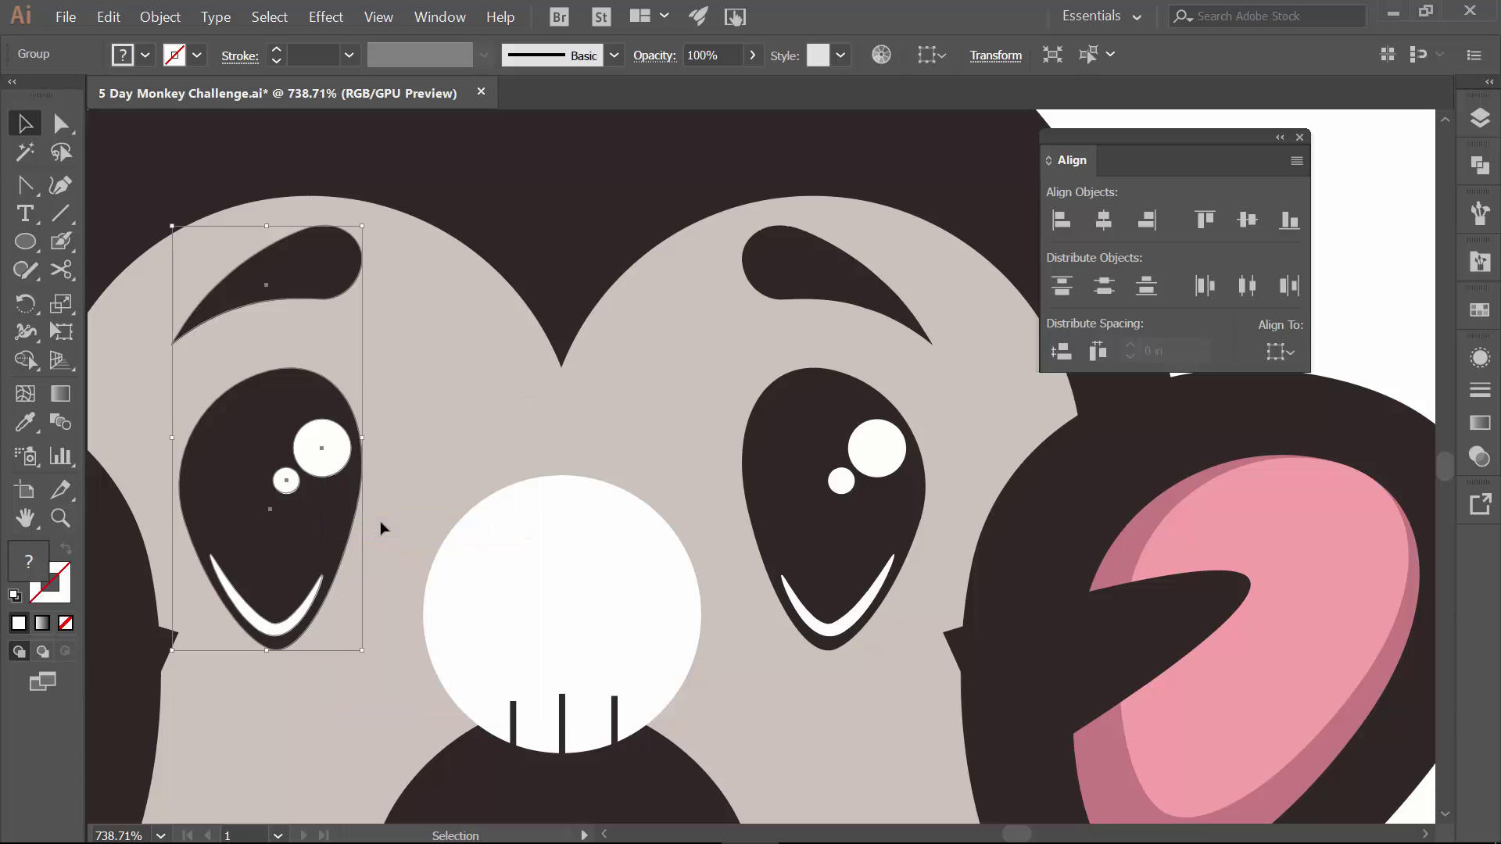
# Bottom-align both eye-and-brow groups so the eyes sit level, then zoom out.
pyautogui.moveTo(547, 488); pyautogui.dragTo(563, 459)
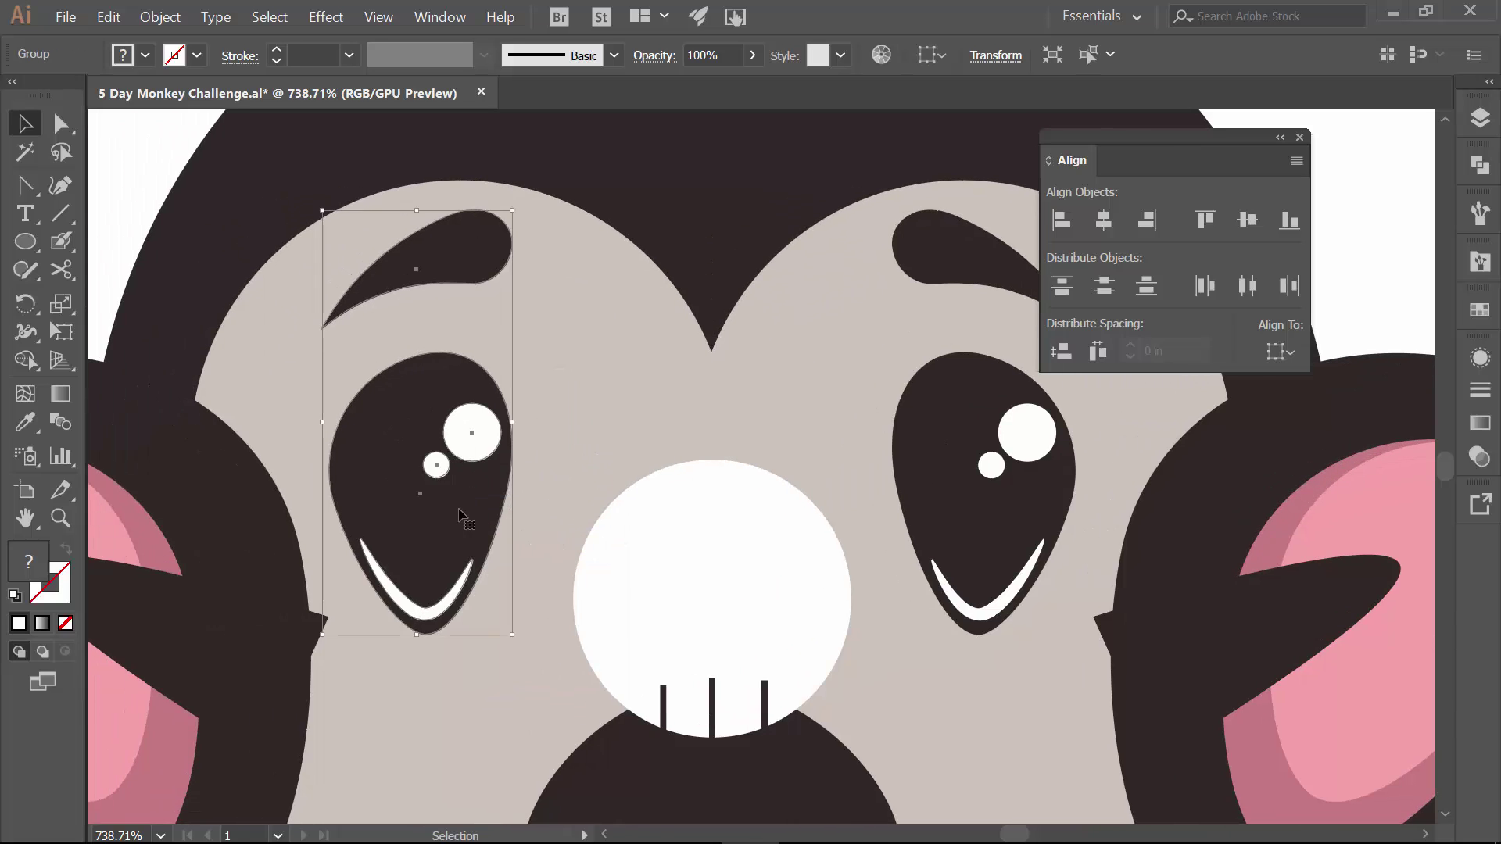
pyautogui.keyDown('shift'); pyautogui.click(992, 530); pyautogui.keyUp('shift')
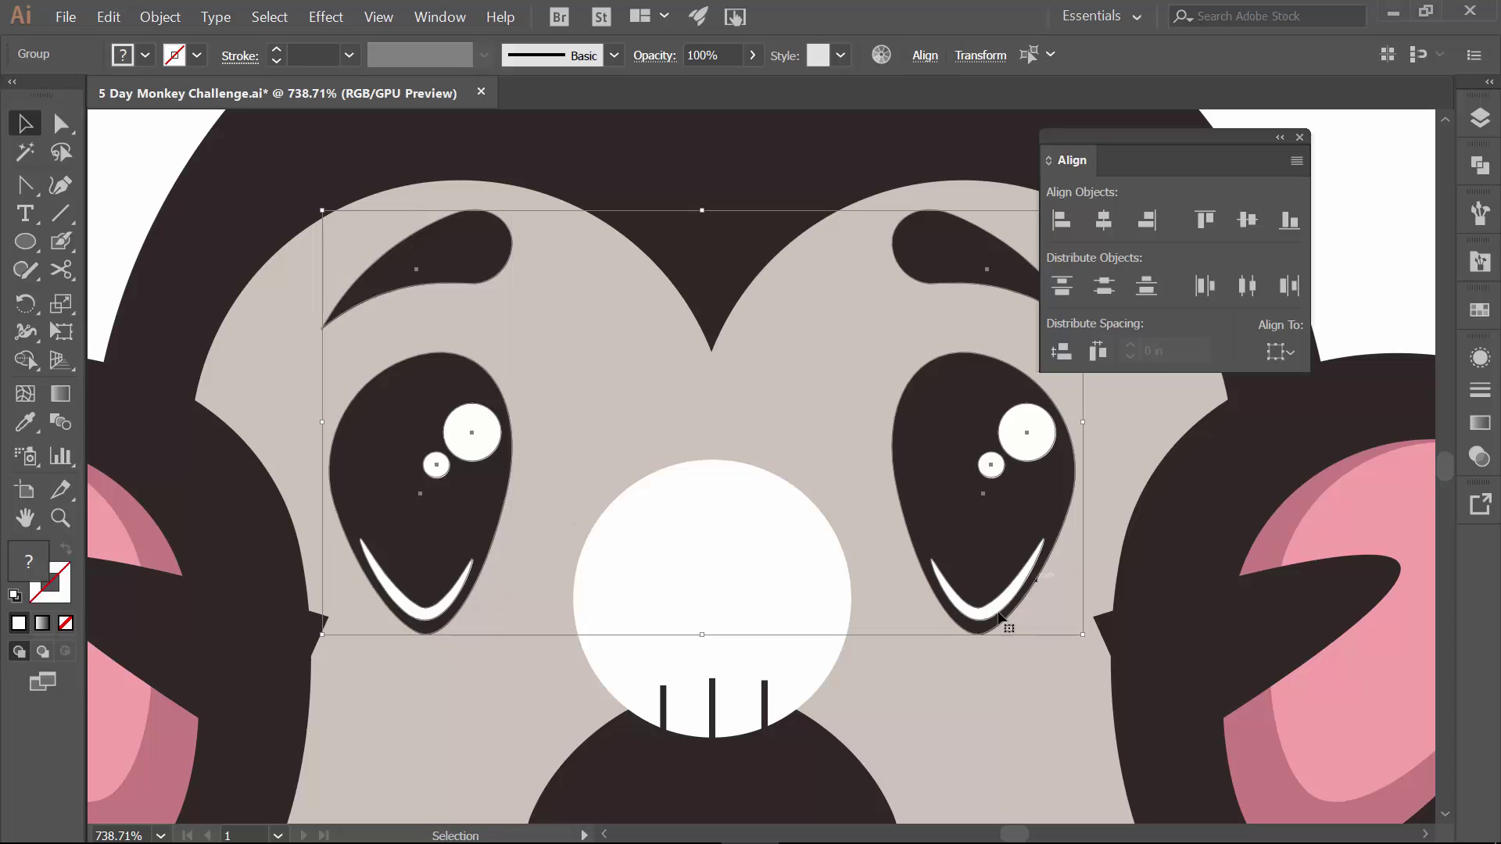
pyautogui.click(1291, 229)
pyautogui.hotkey('ctrl', '0')
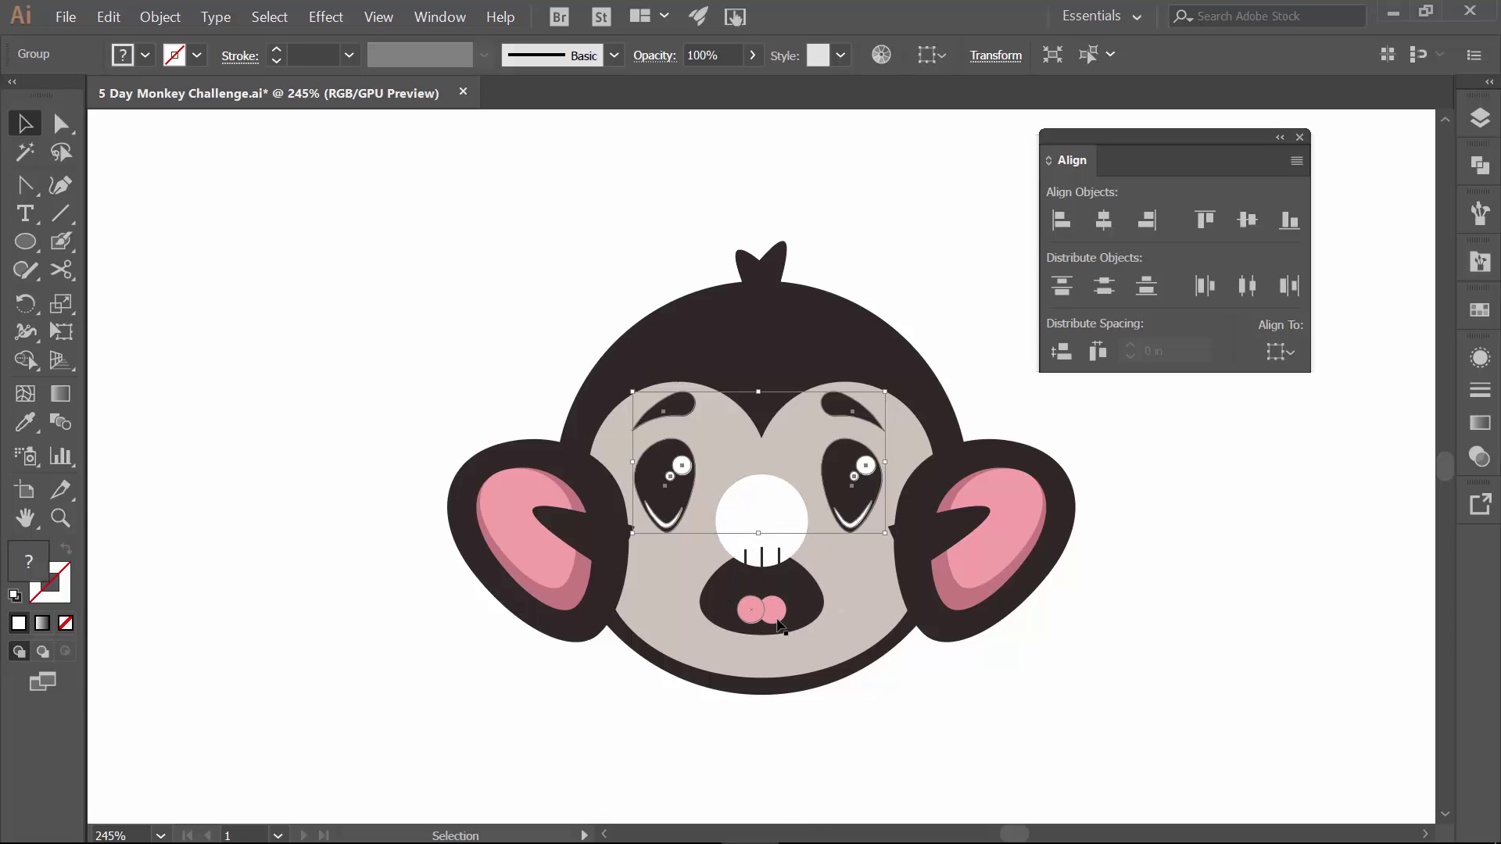
# Nudge the pink tongue circle until the center smart guide shows it centred in the mouth.
pyautogui.moveTo(770, 618); pyautogui.dragTo(762, 611)
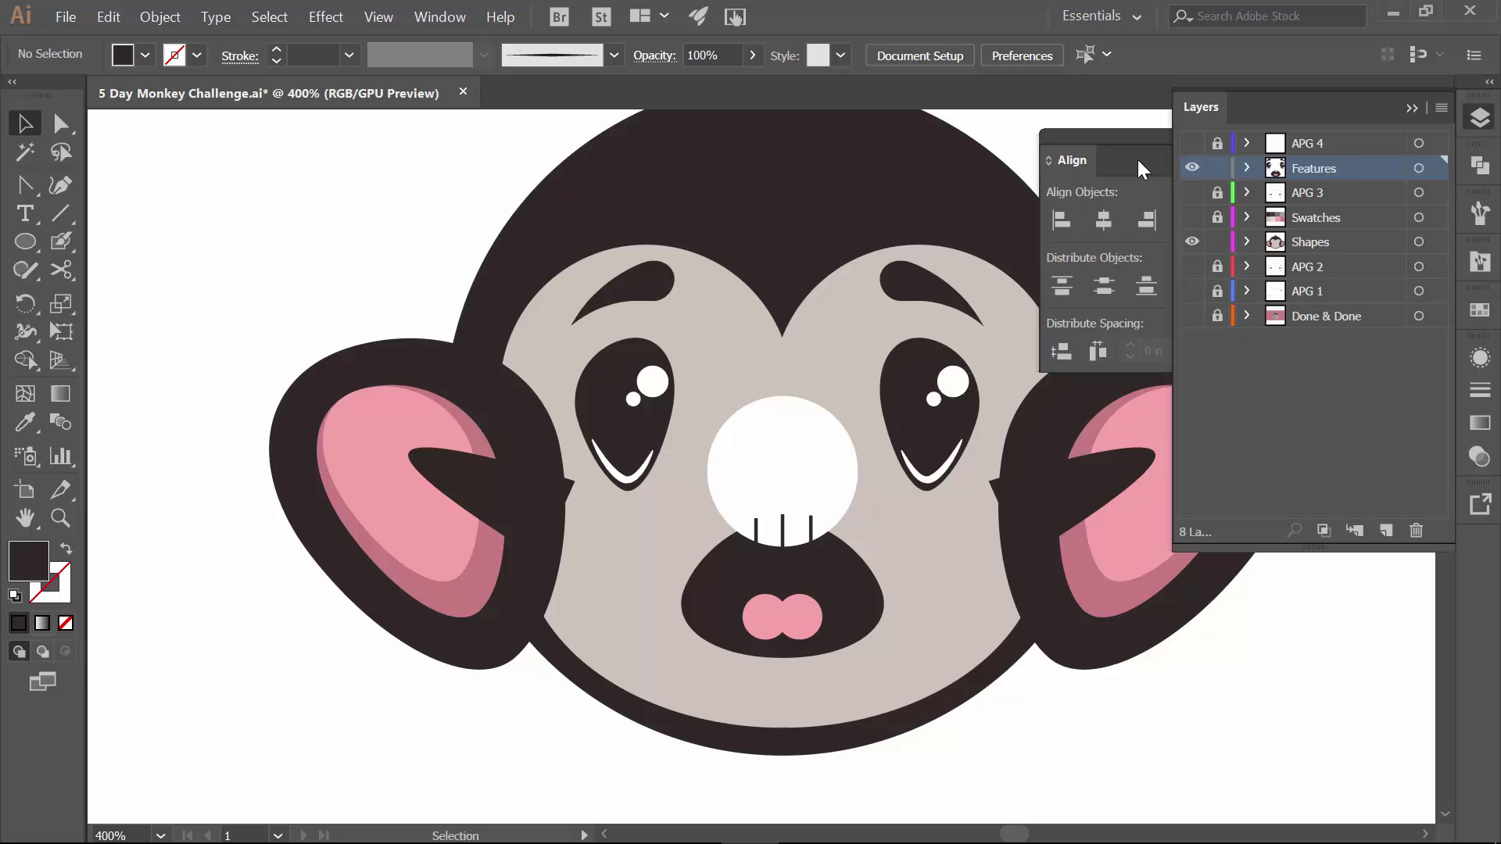
# Rearrange the panels to show the whole head and group the tuft's pieces on top.
pyautogui.click(1411, 109)
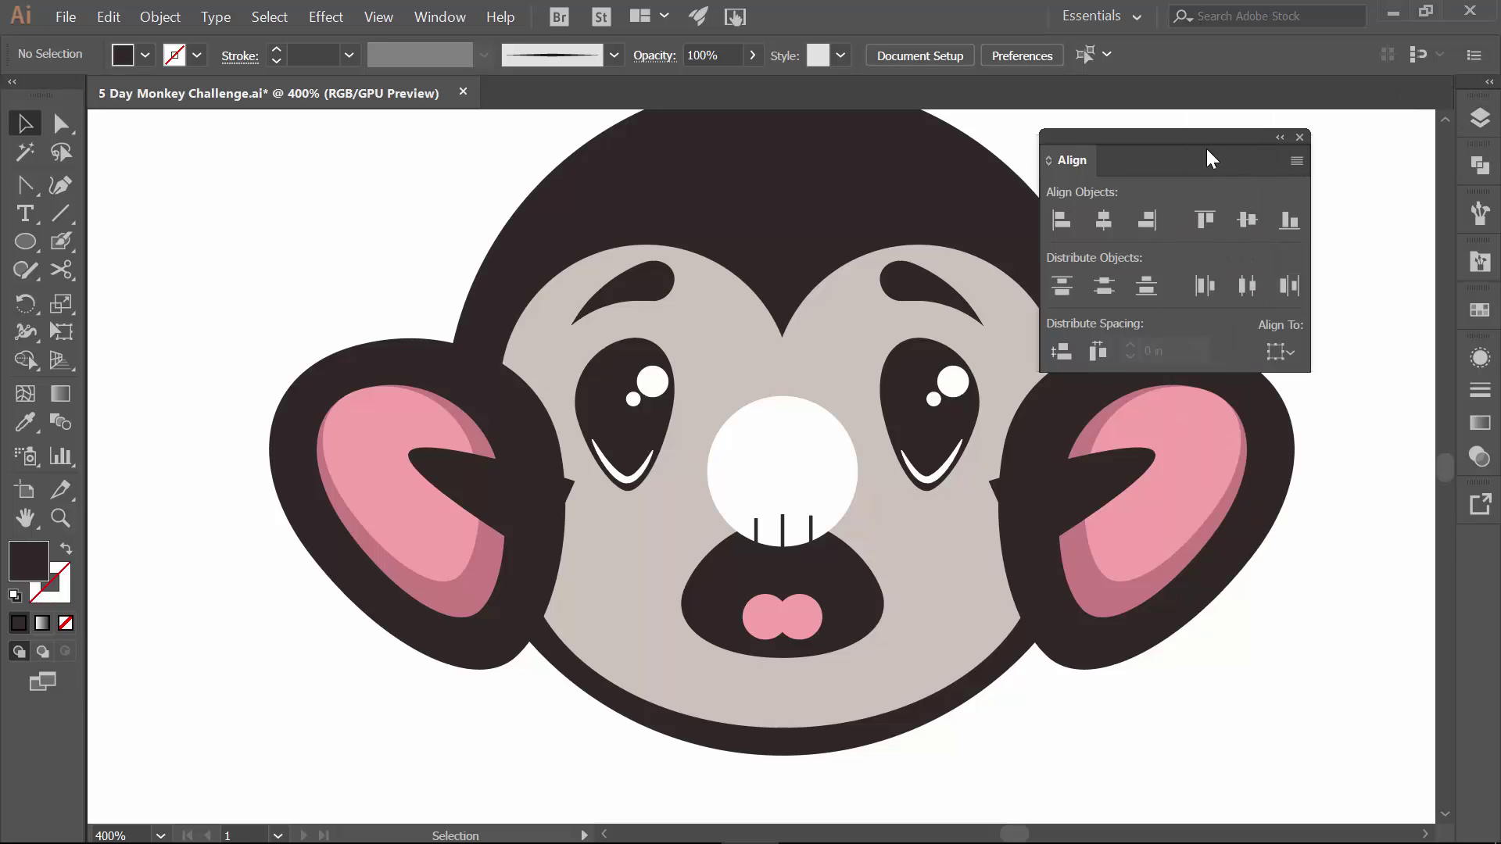
pyautogui.moveTo(1181, 141); pyautogui.dragTo(1241, 144)
pyautogui.moveTo(1029, 241); pyautogui.dragTo(951, 315)
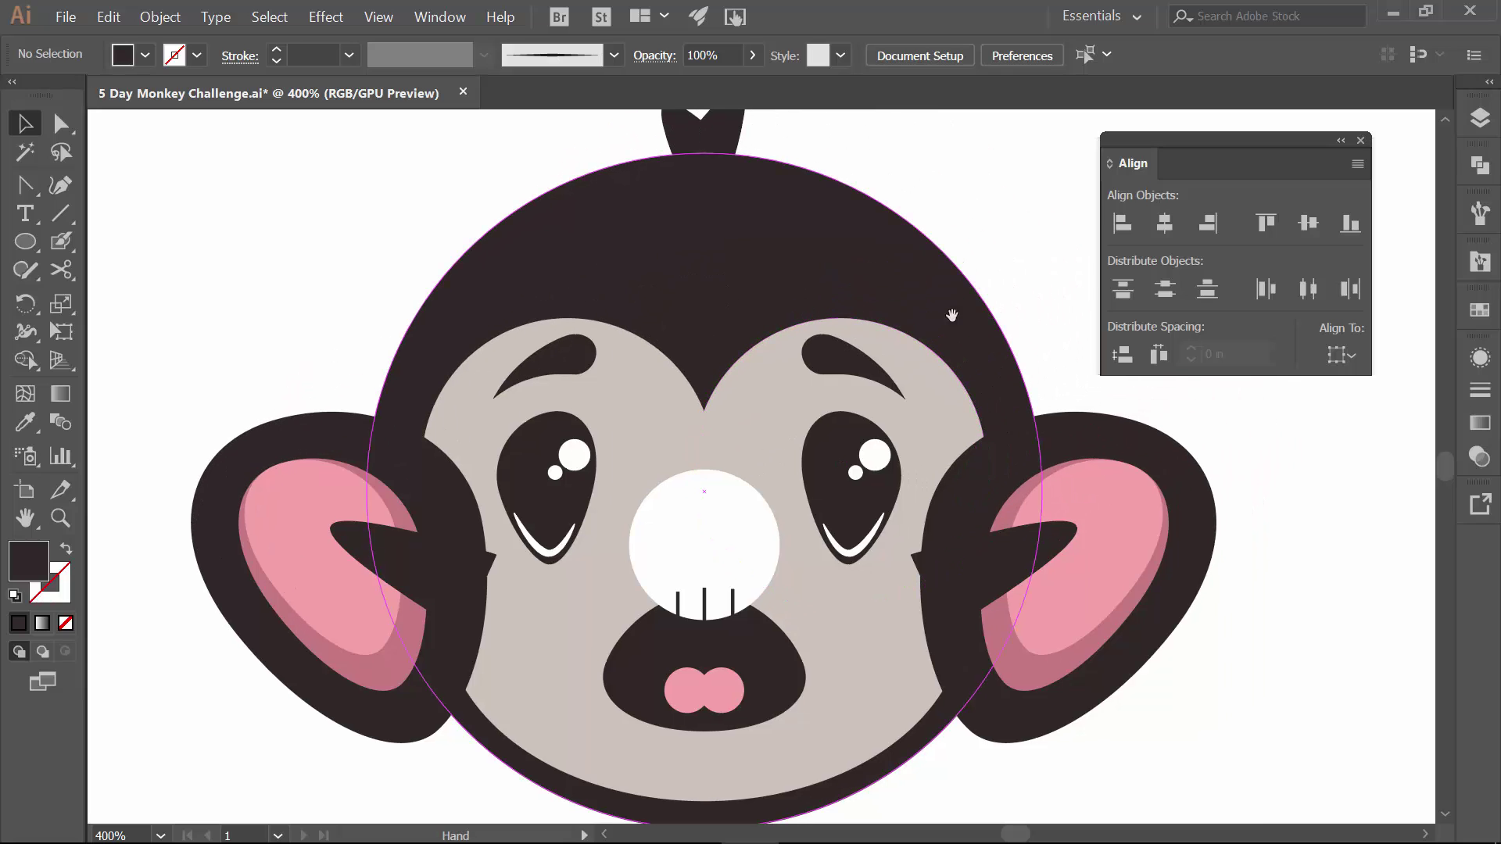
pyautogui.click(694, 432)
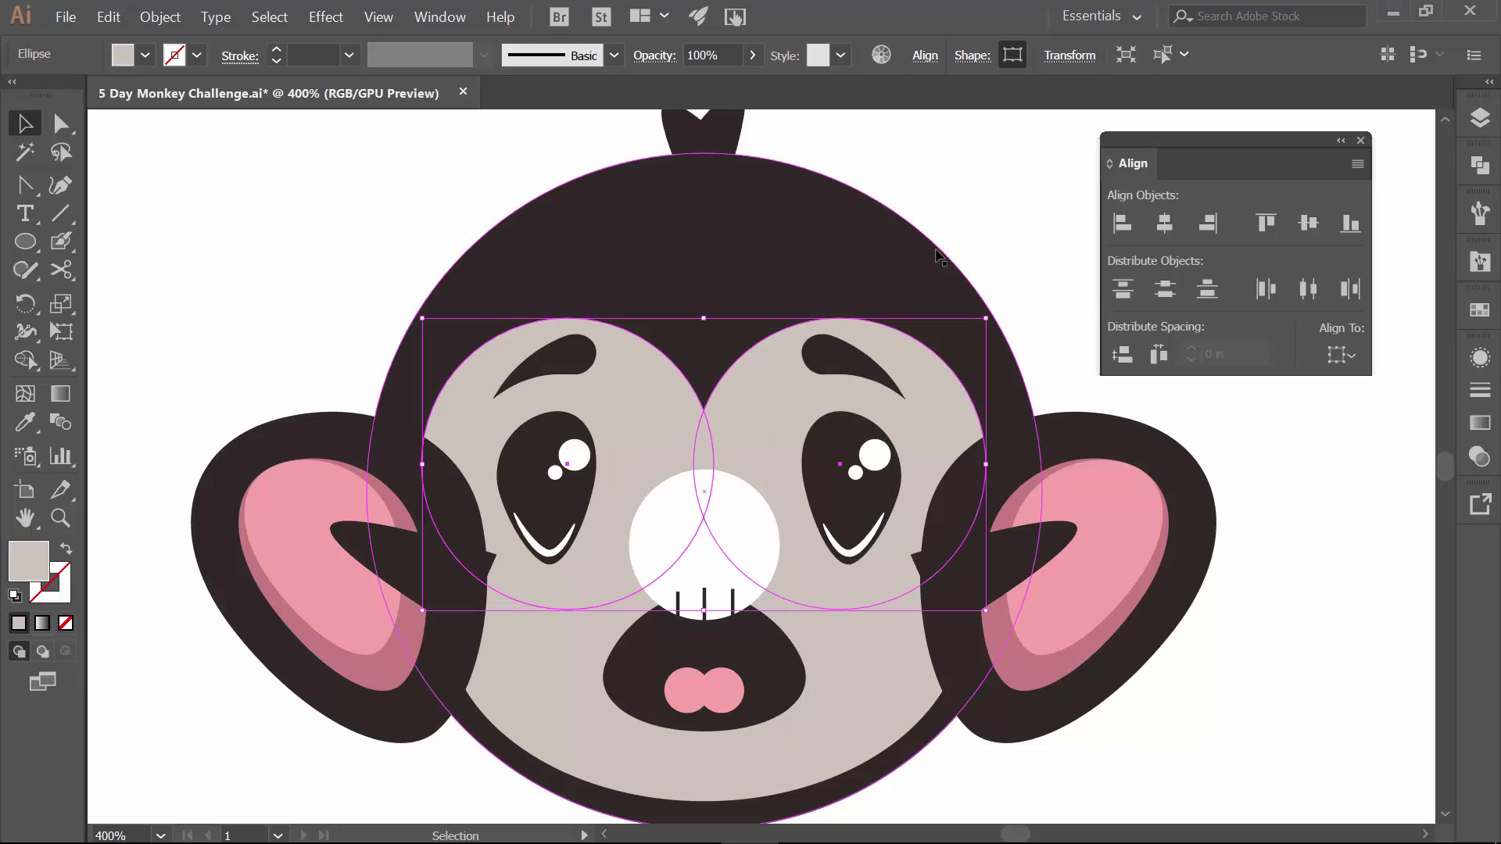
pyautogui.click(973, 207)
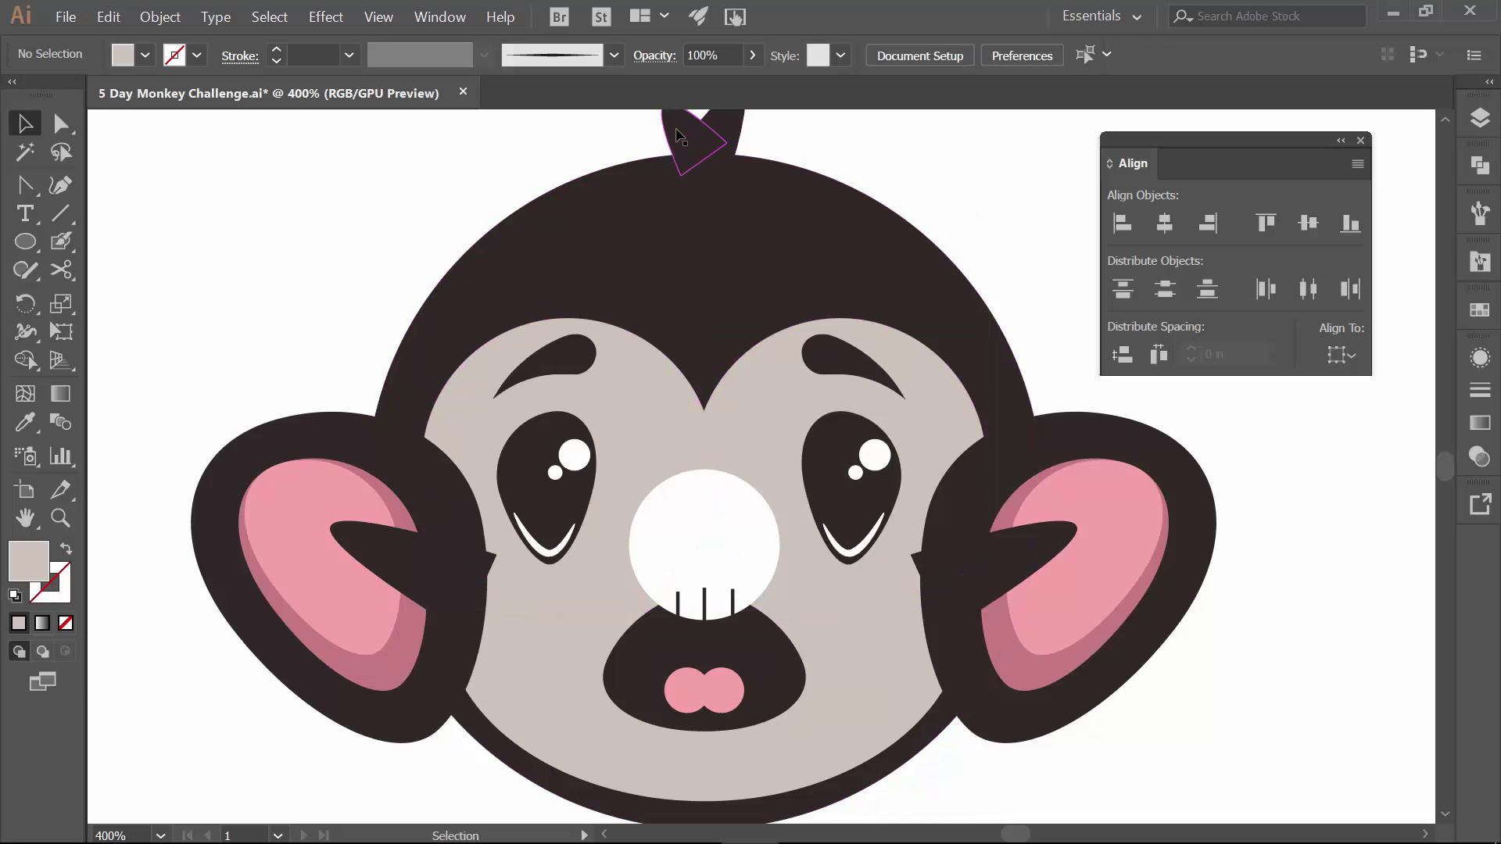
pyautogui.click(727, 138)
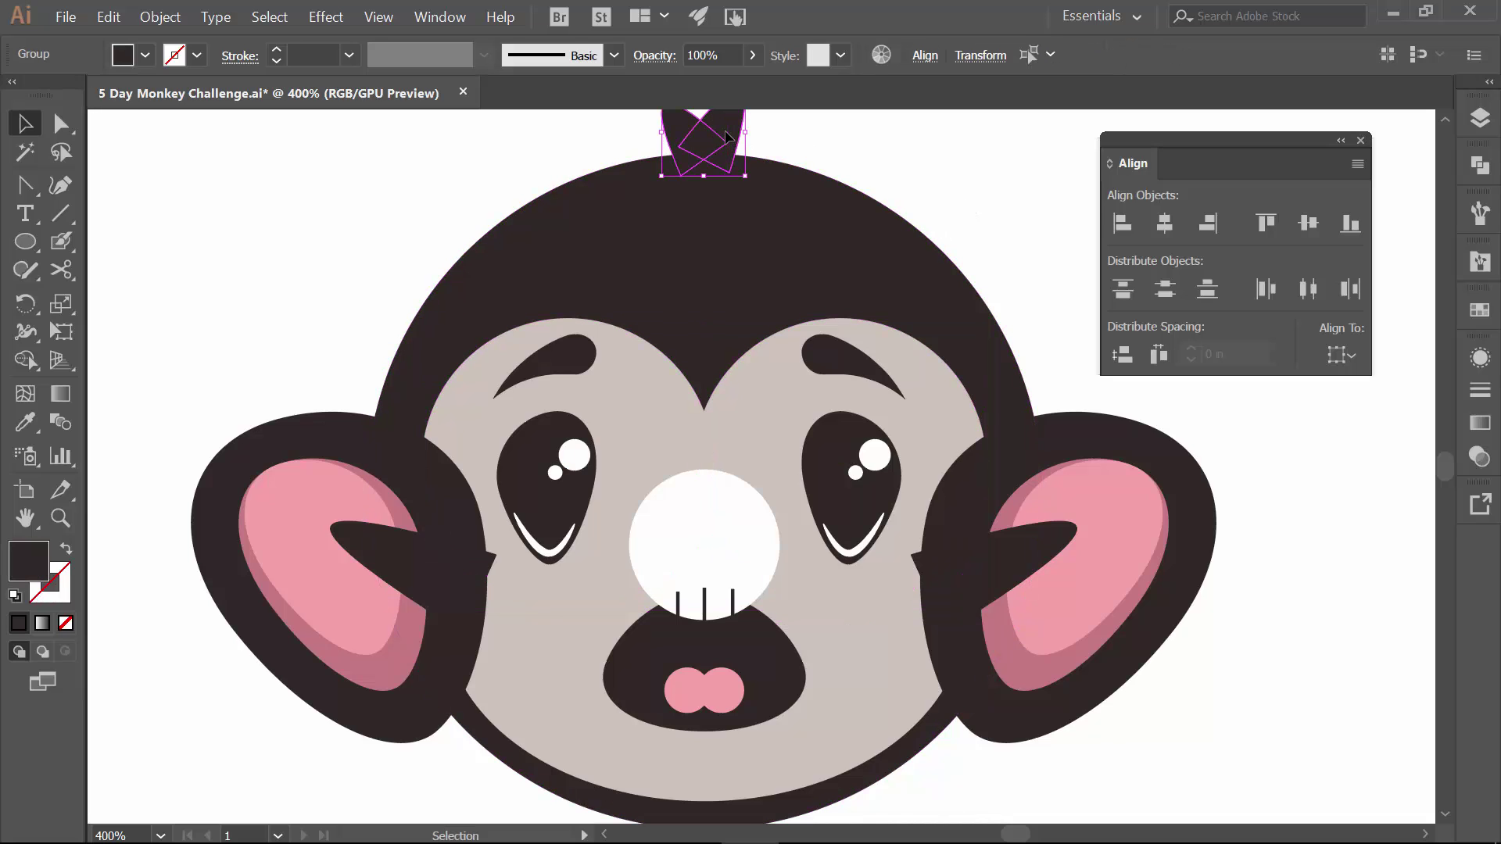
pyautogui.rightClick(726, 133)
pyautogui.click(774, 258)
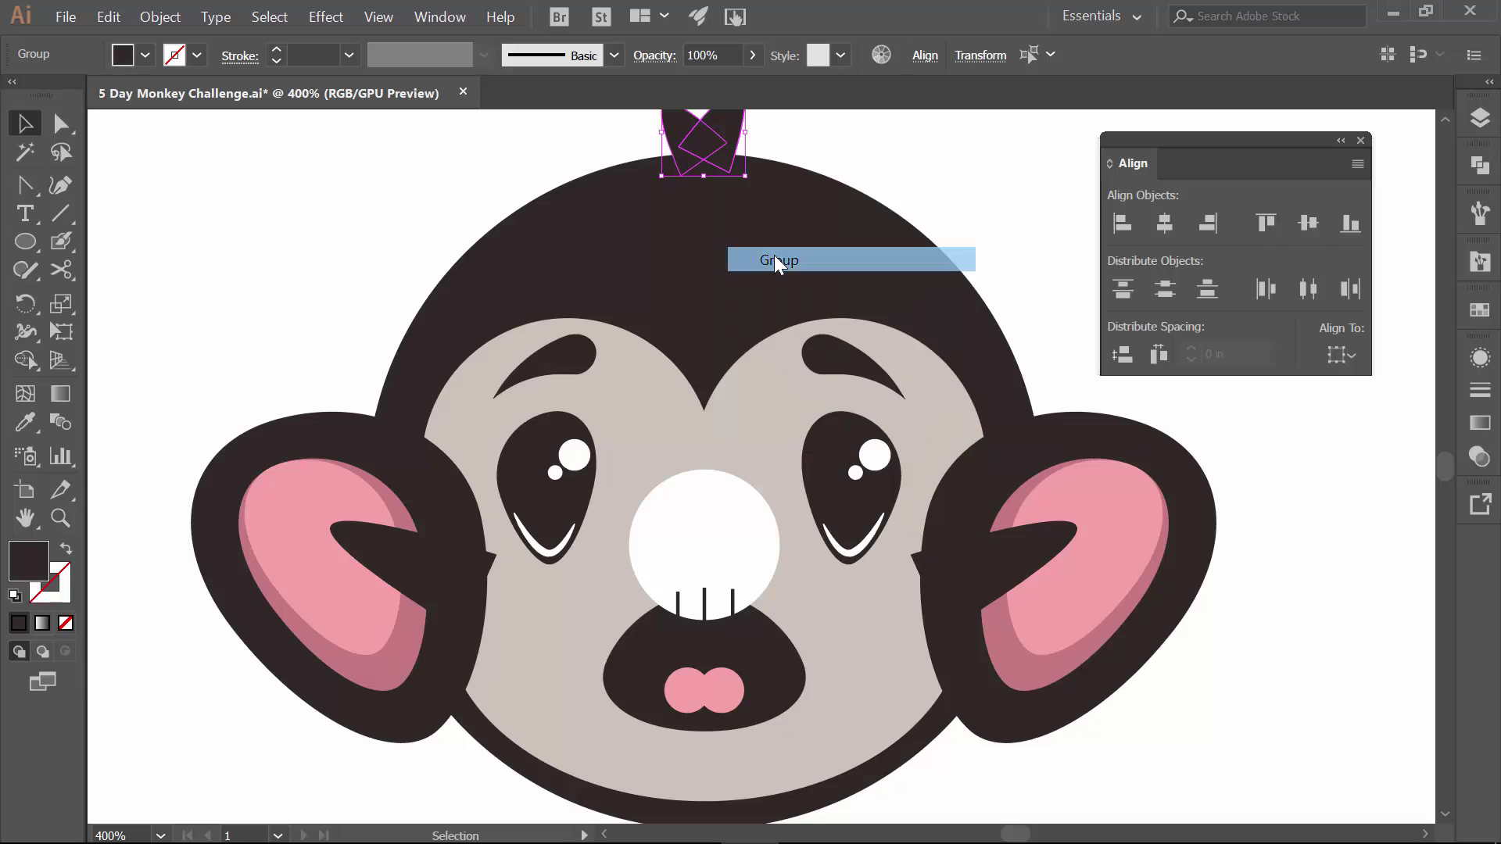
# Group the left and right ears and confirm they select as one unit.
pyautogui.click(290, 470)
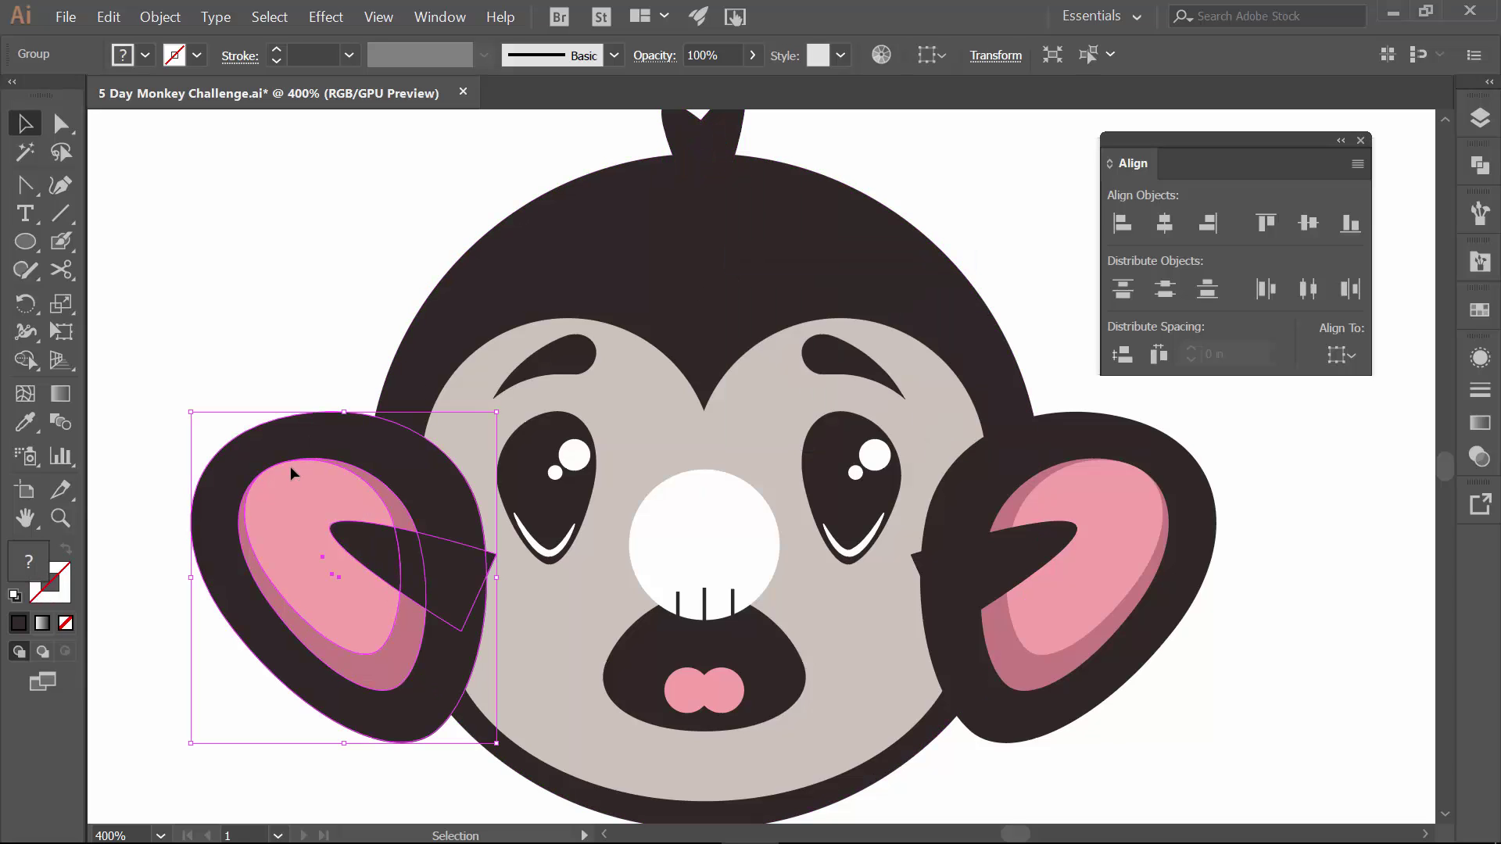
pyautogui.keyDown('shift'); pyautogui.click(1181, 500); pyautogui.keyUp('shift')
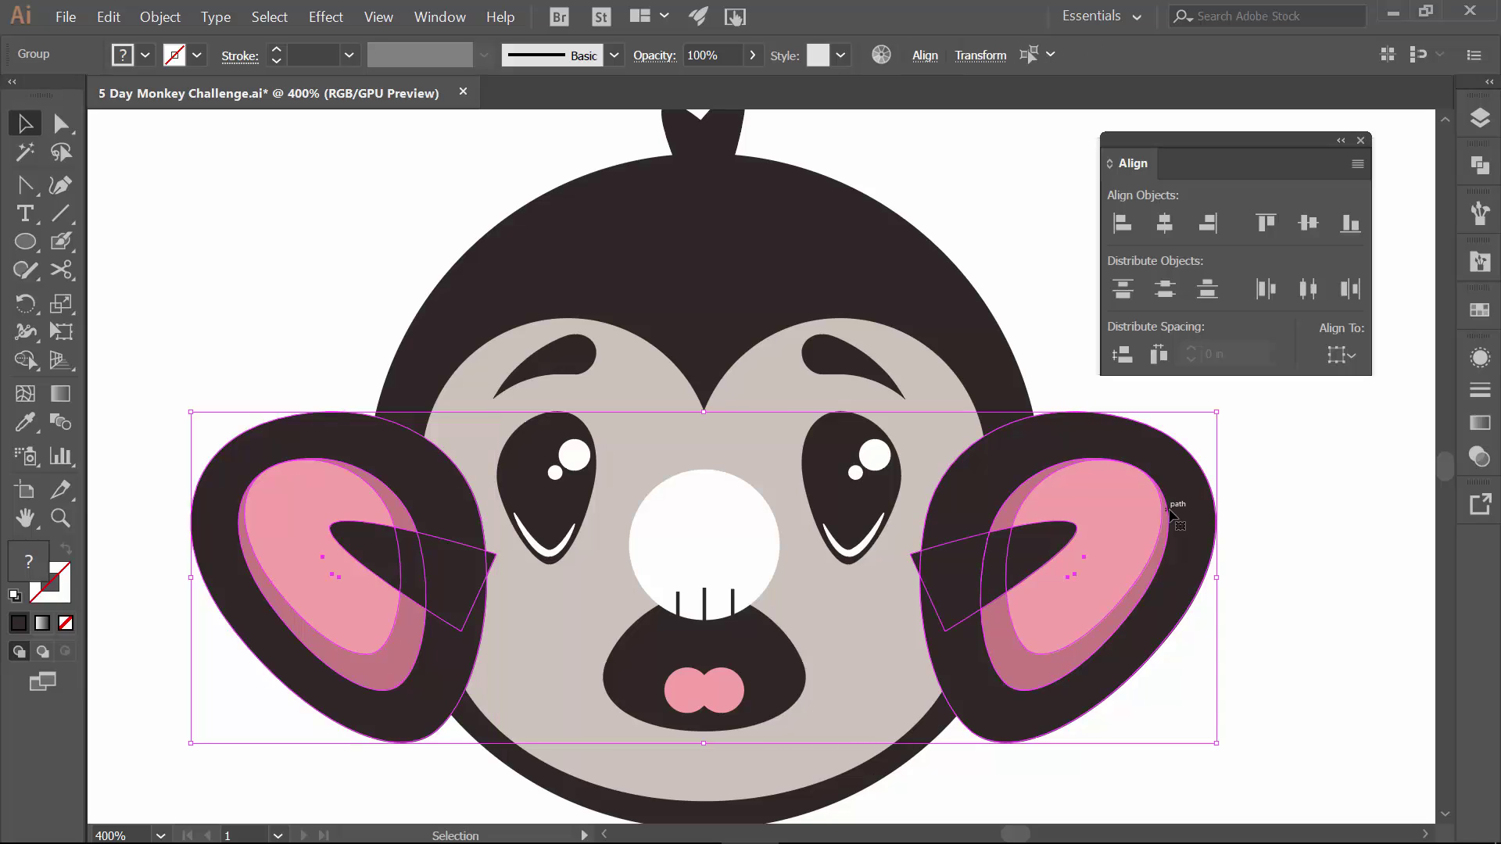
pyautogui.rightClick(1169, 510)
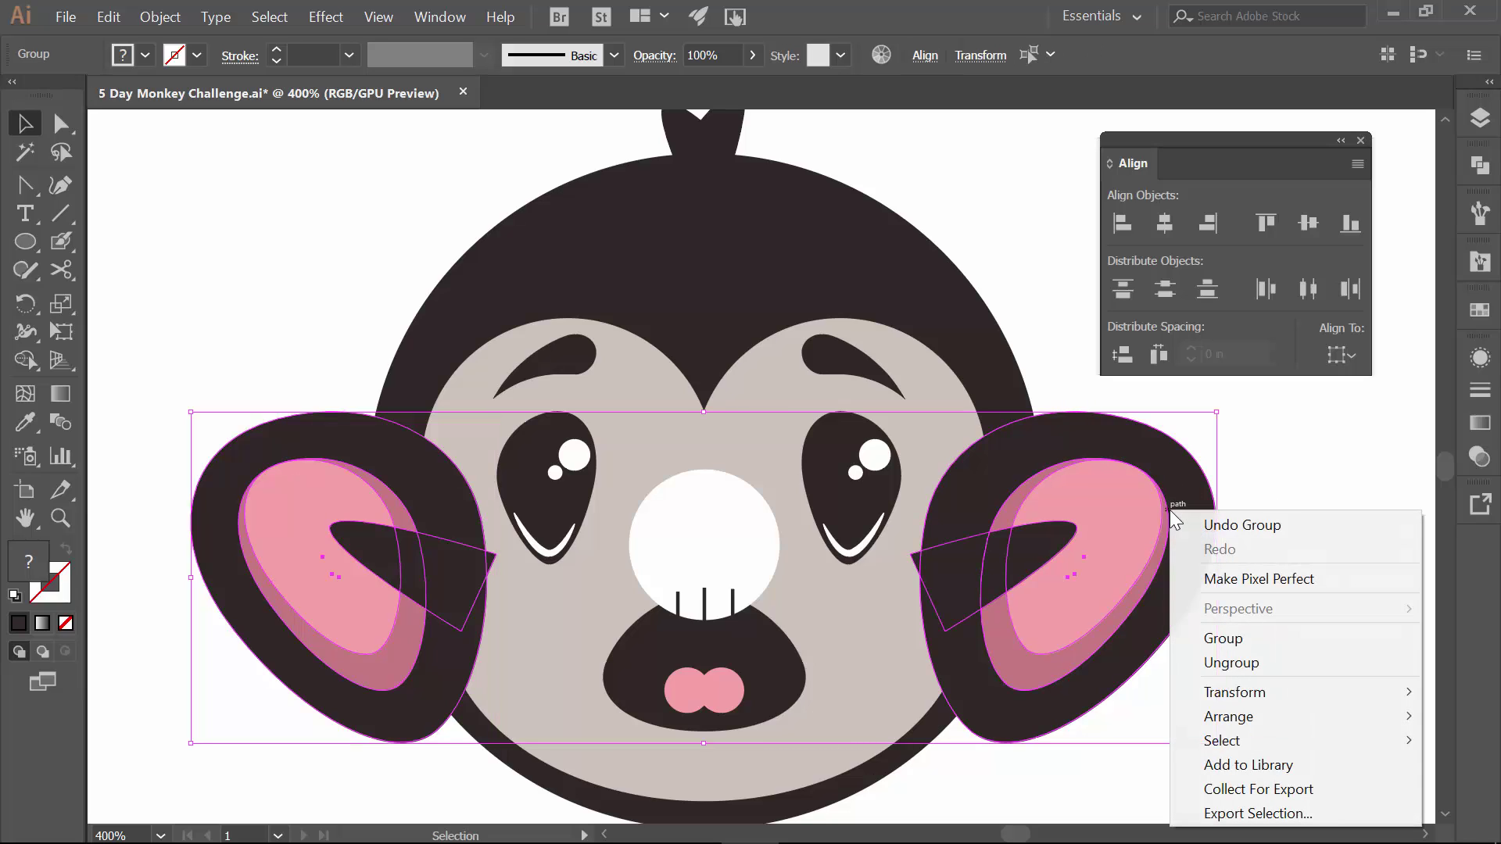
pyautogui.click(1234, 639)
pyautogui.click(1290, 579)
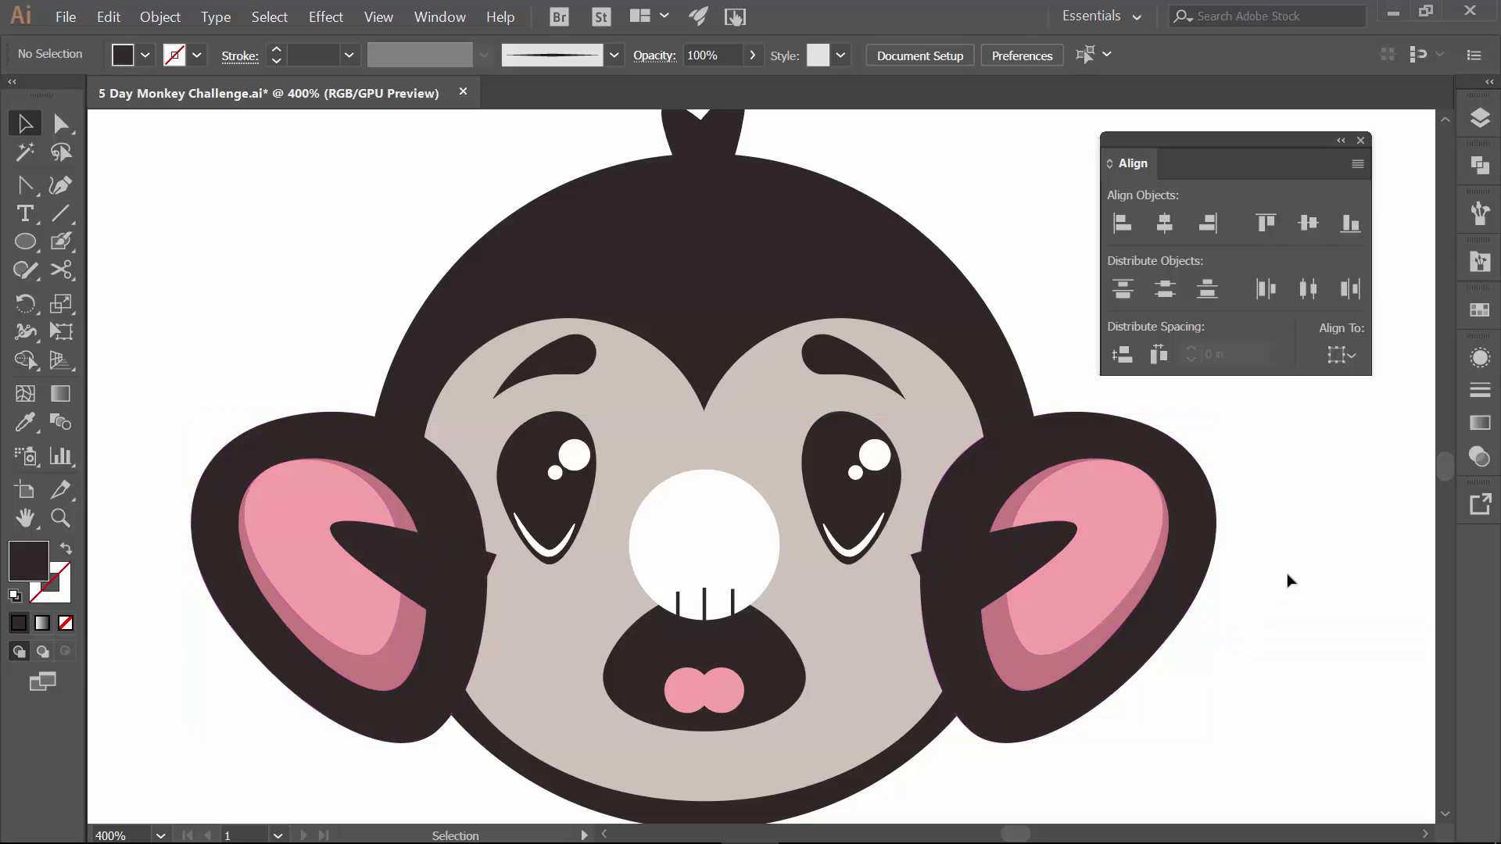
pyautogui.click(1194, 521)
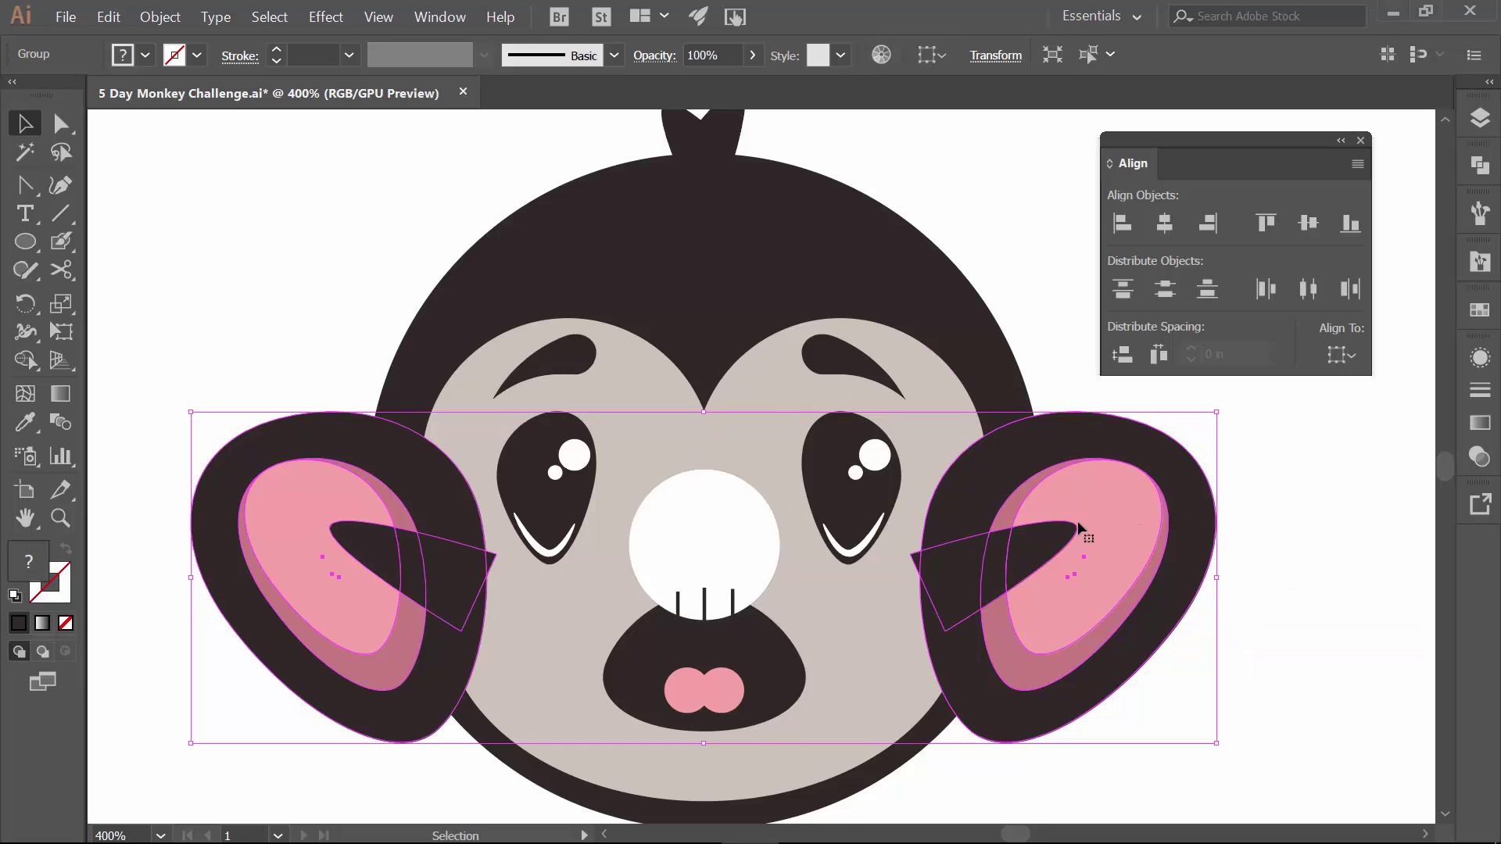
pyautogui.click(1283, 554)
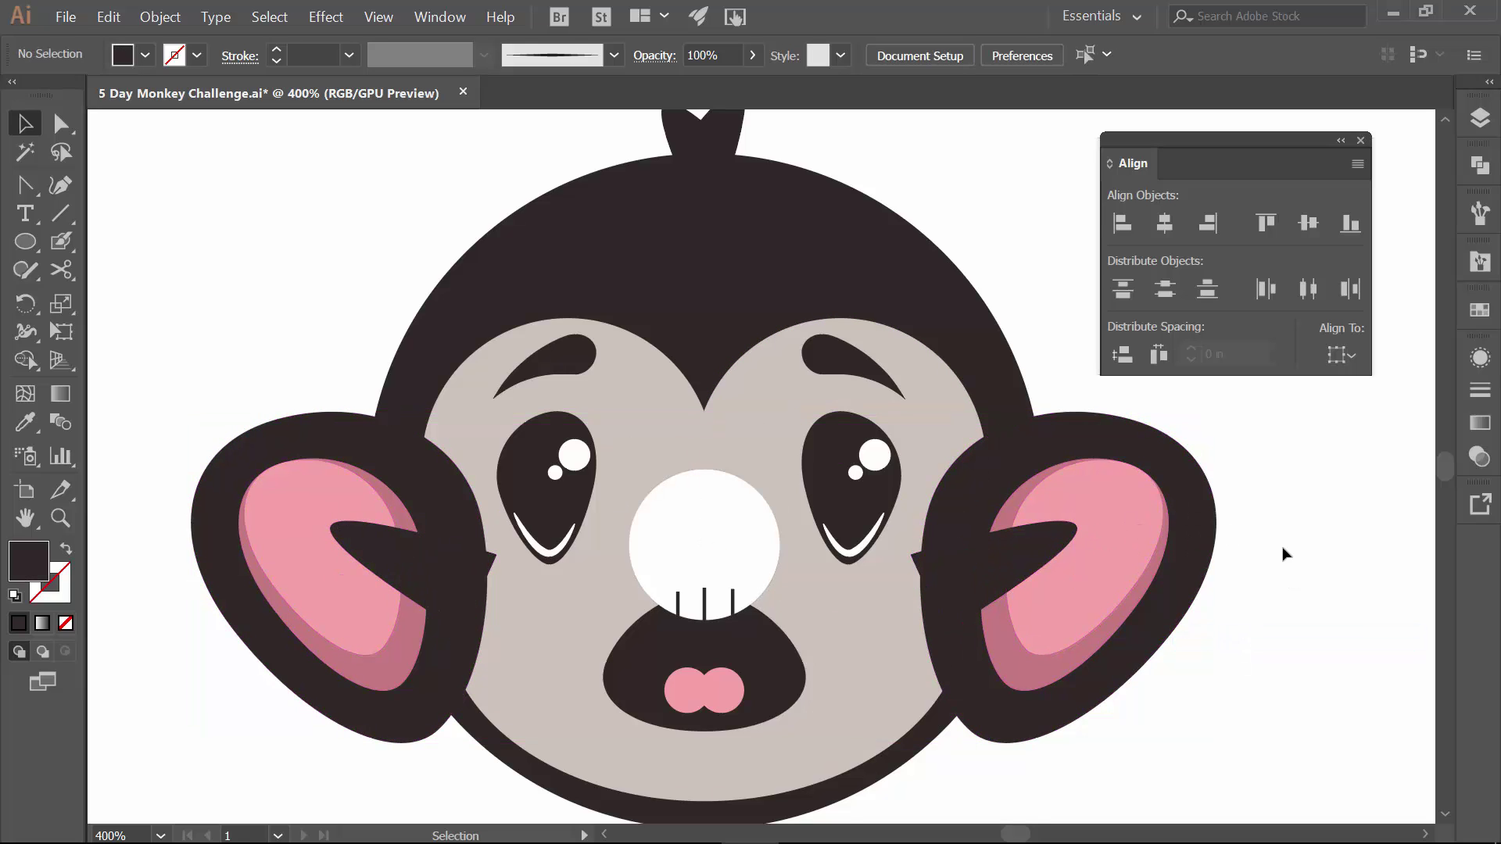
# Group the dark nose with its white highlight, moving the muzzle circle aside and back.
pyautogui.click(706, 568)
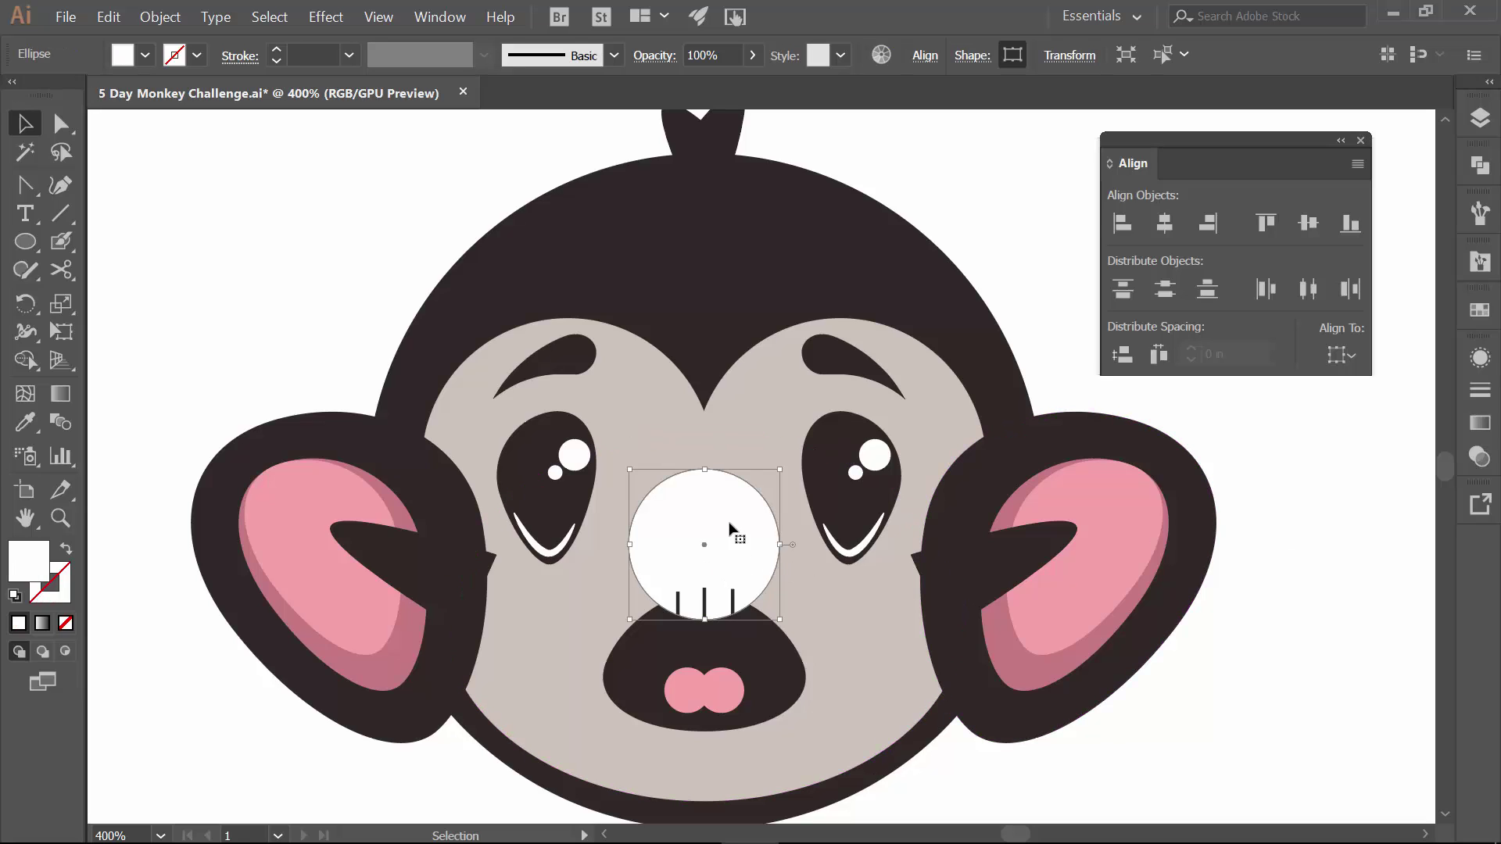
pyautogui.moveTo(716, 519); pyautogui.dragTo(724, 658)
pyautogui.click(705, 509)
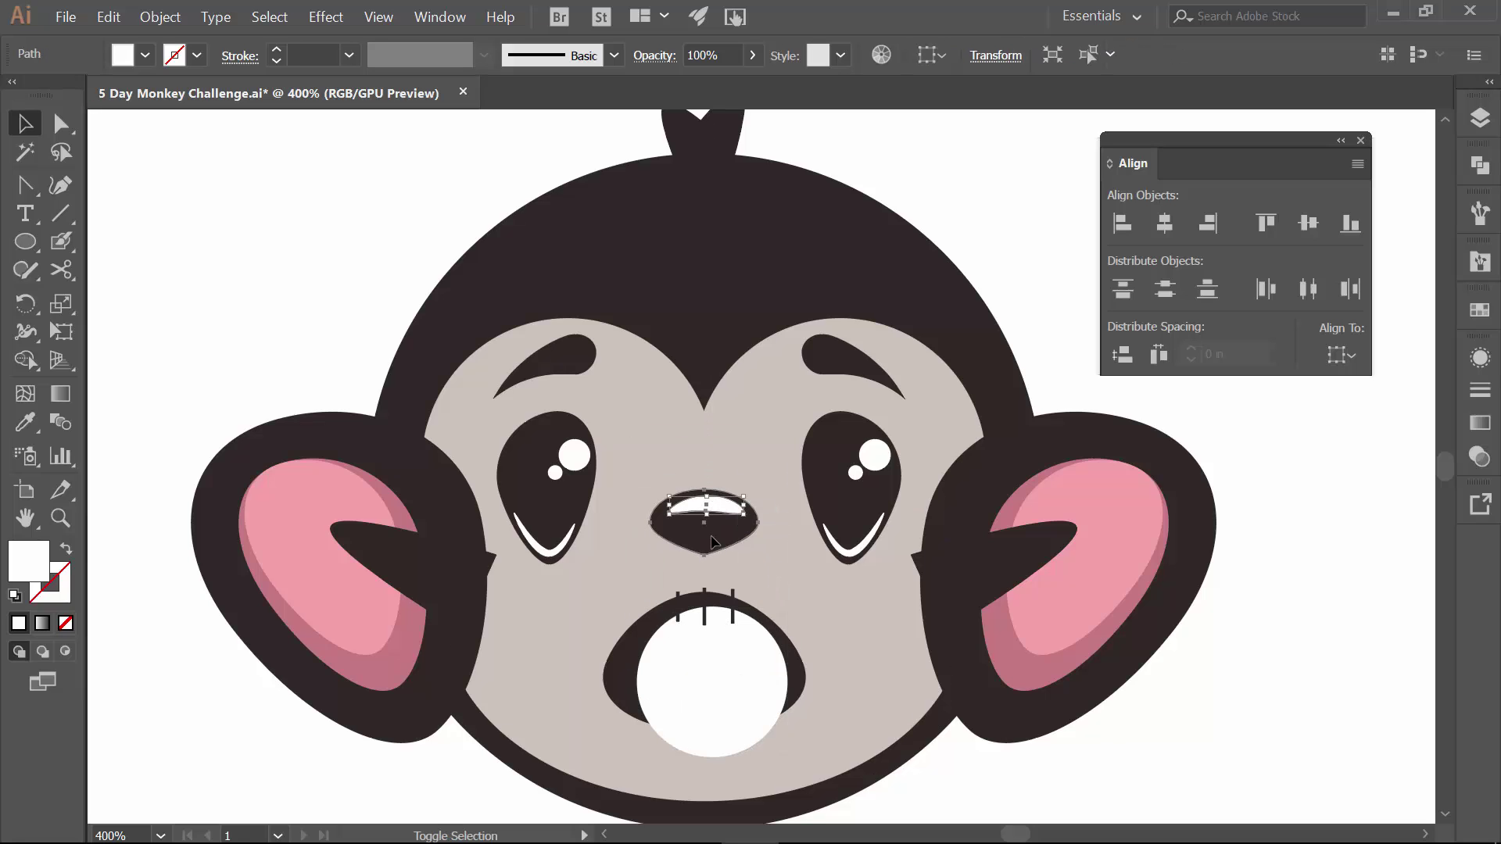
pyautogui.keyDown('shift'); pyautogui.click(712, 539); pyautogui.keyUp('shift')
pyautogui.rightClick(712, 540)
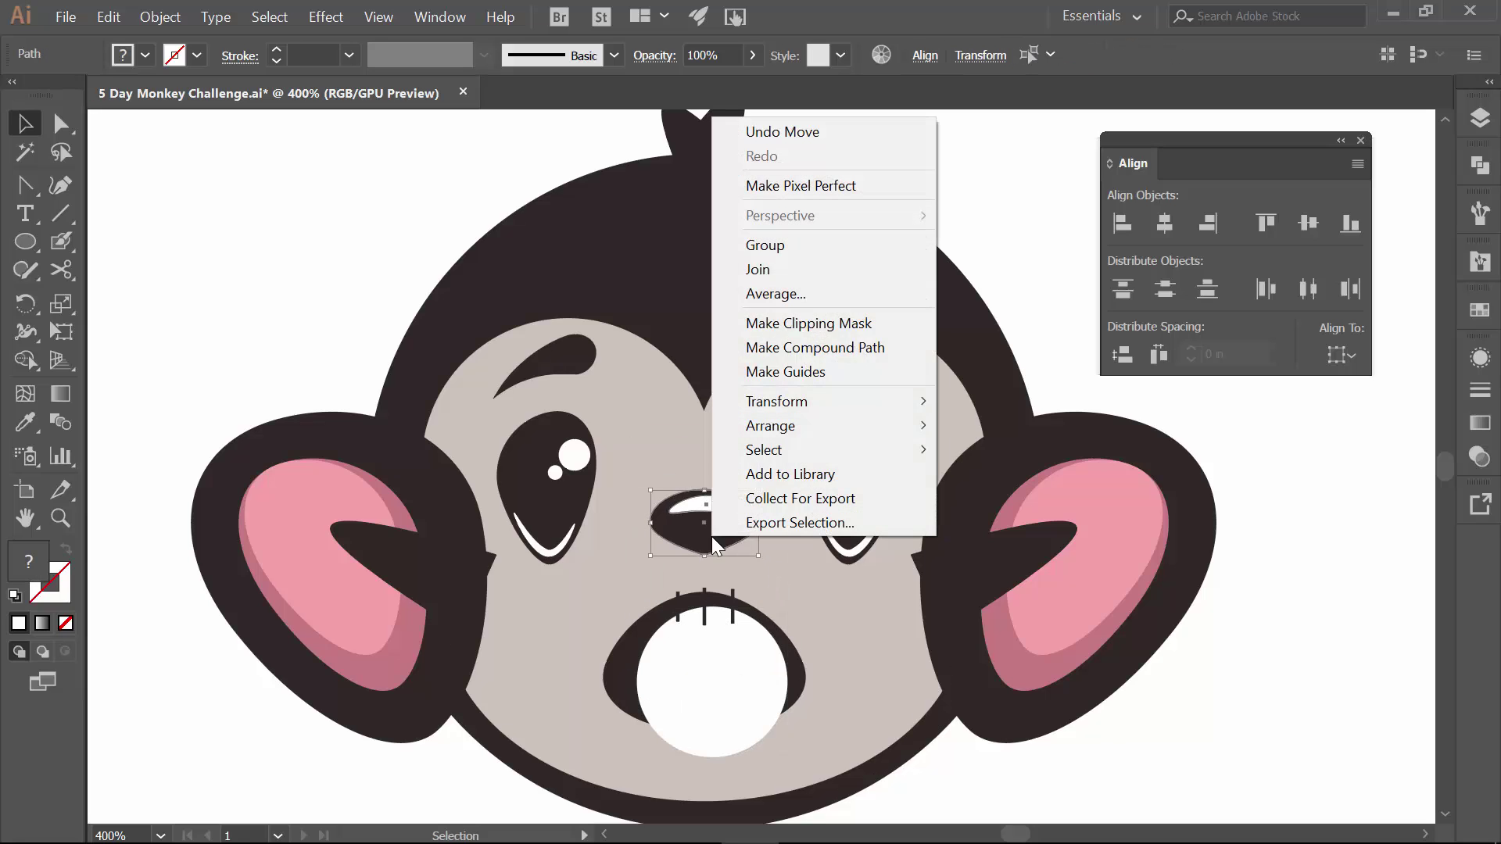
pyautogui.click(763, 244)
pyautogui.click(750, 689)
pyautogui.moveTo(749, 699); pyautogui.dragTo(746, 568)
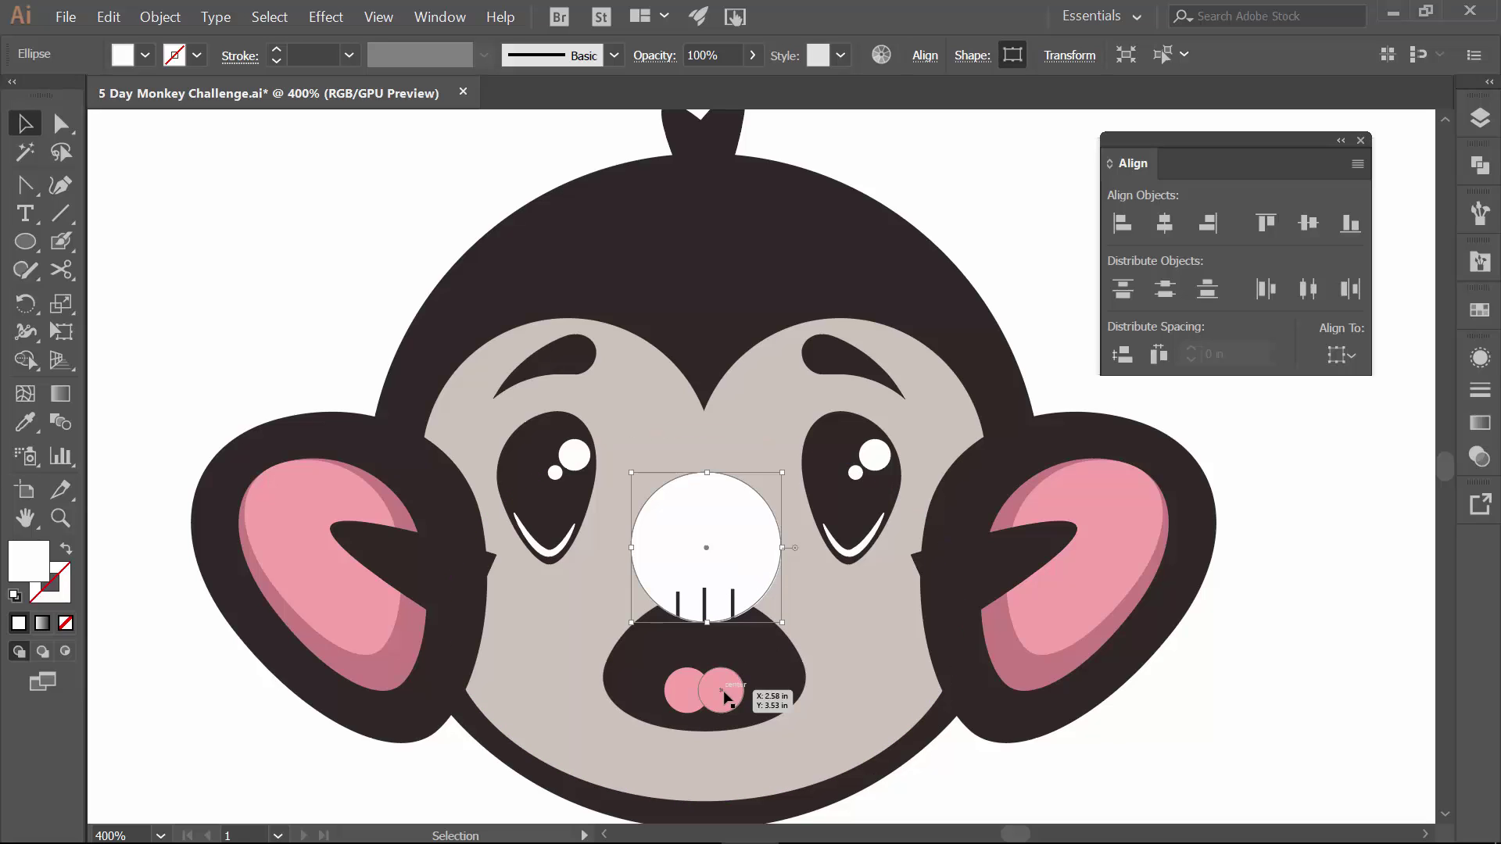
# Group the two pink tongue circles and check the eye and ear groups.
pyautogui.click(688, 694)
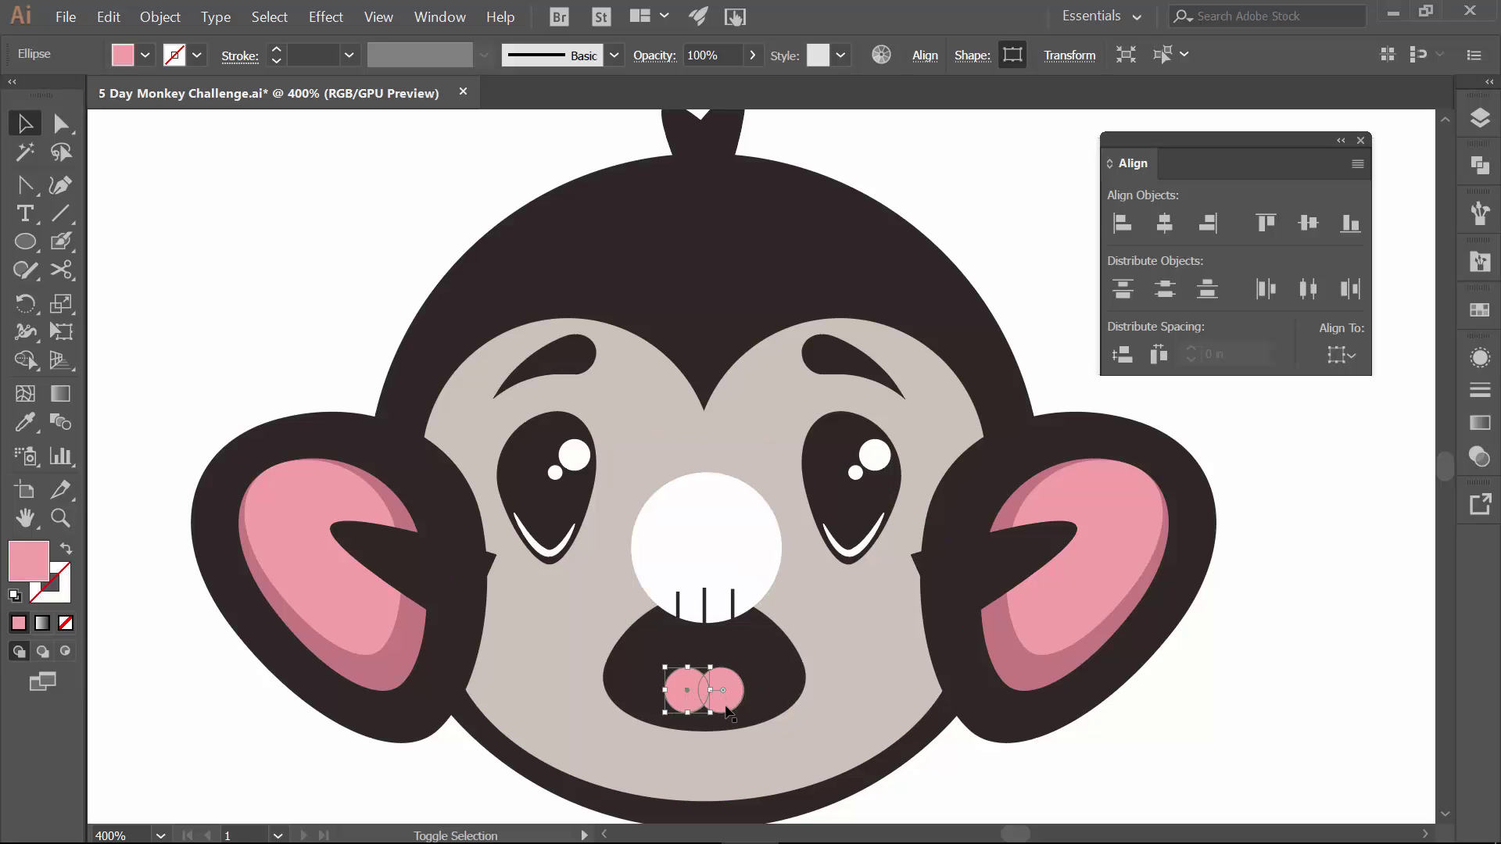
pyautogui.keyDown('shift'); pyautogui.click(728, 708); pyautogui.keyUp('shift')
pyautogui.rightClick(721, 707)
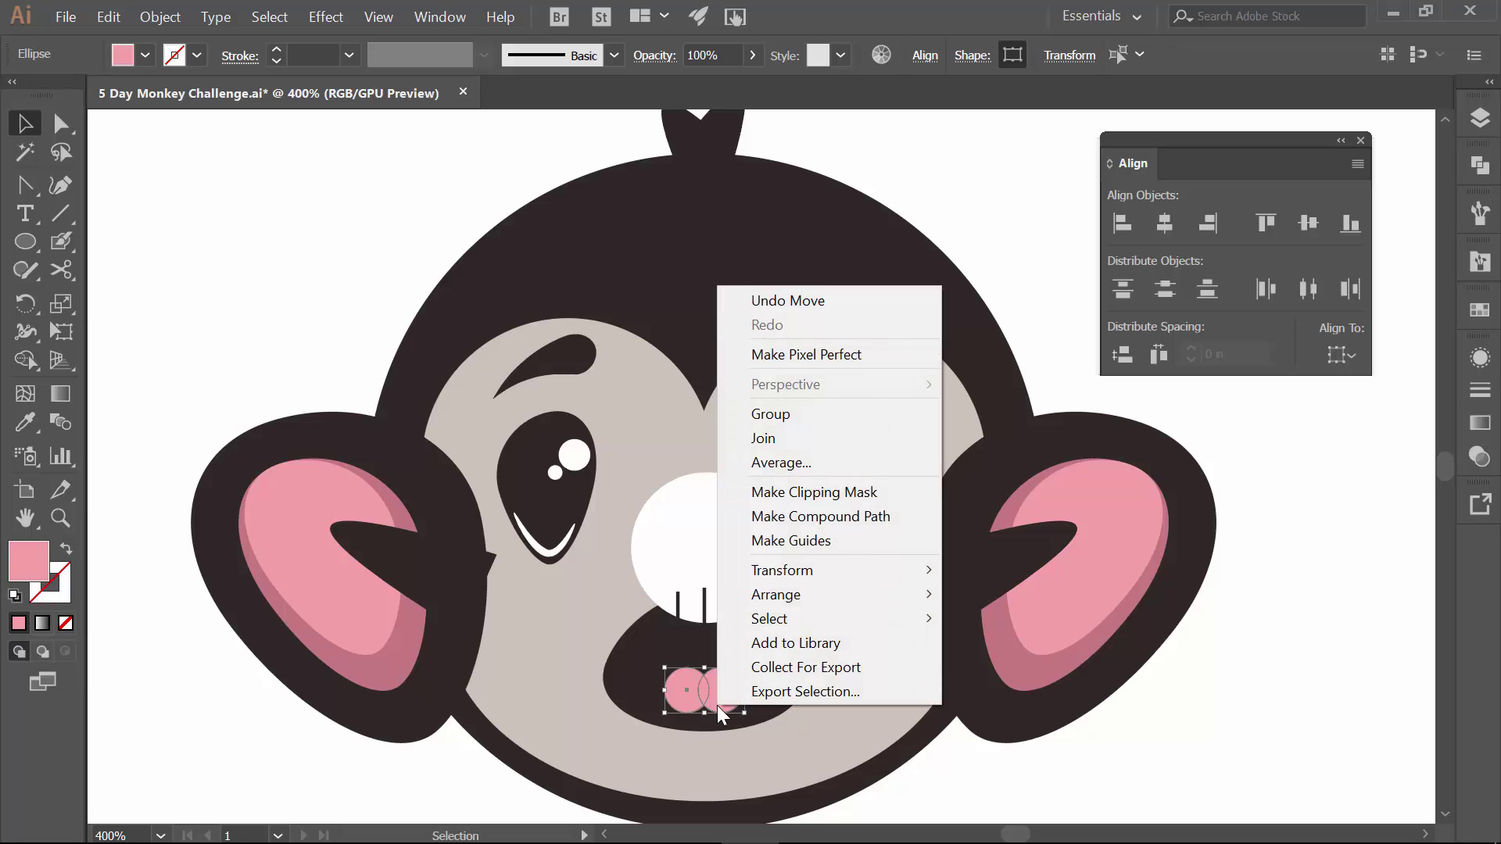
pyautogui.click(763, 422)
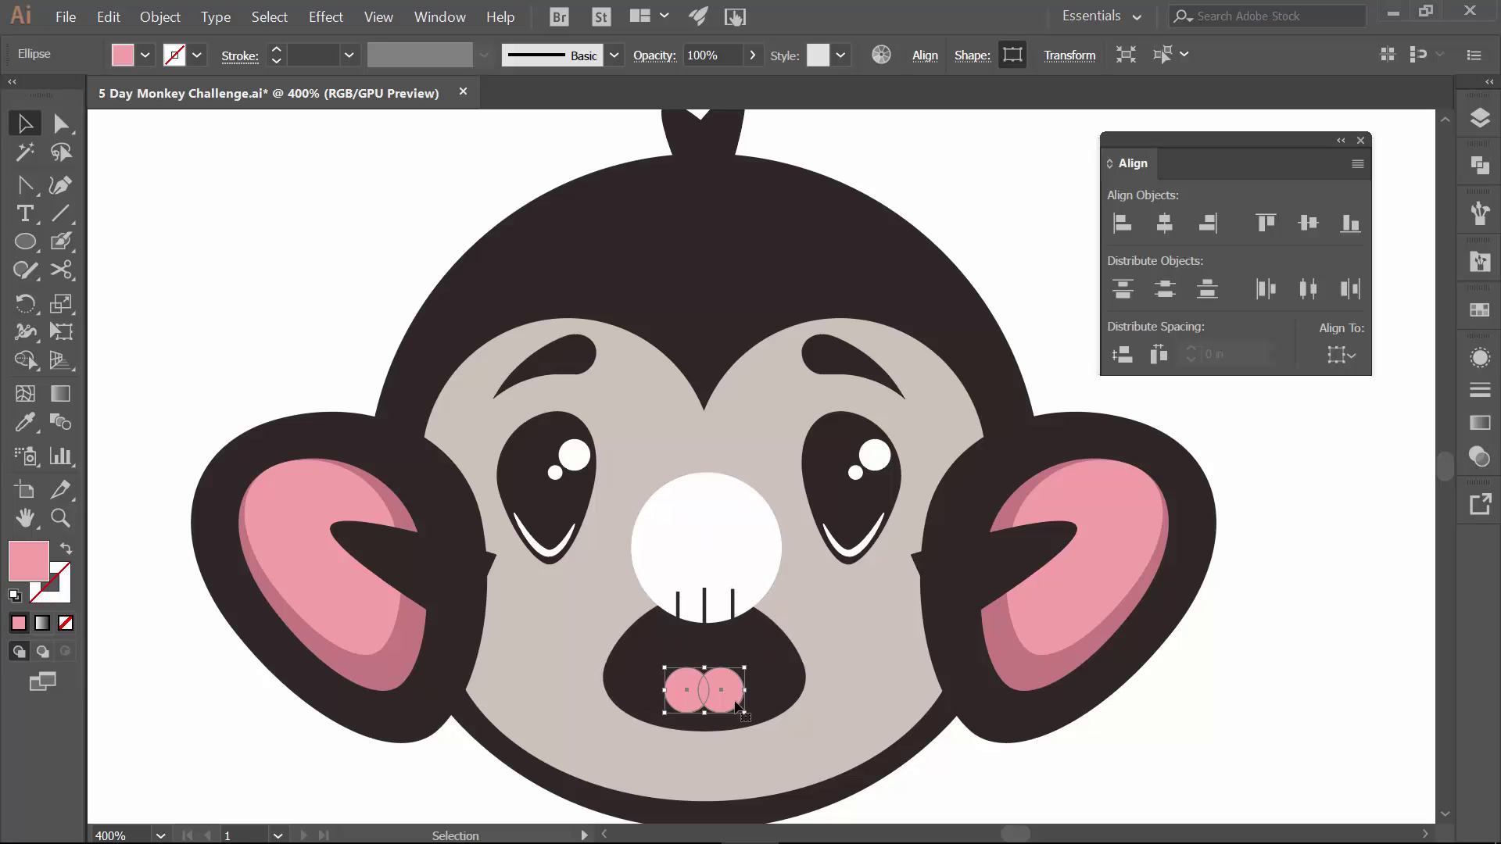
pyautogui.click(551, 551)
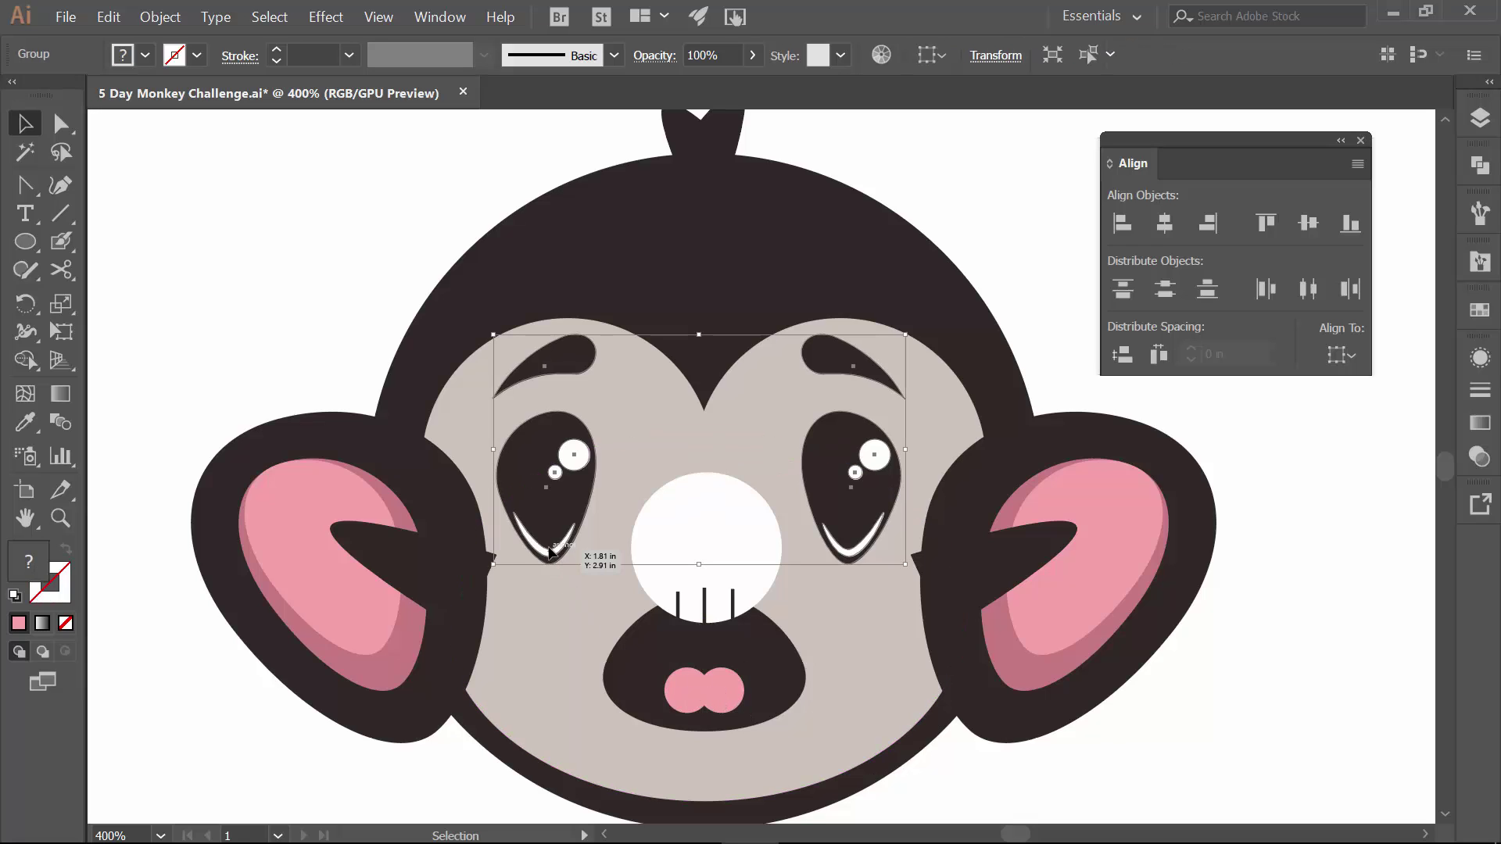
pyautogui.click(453, 527)
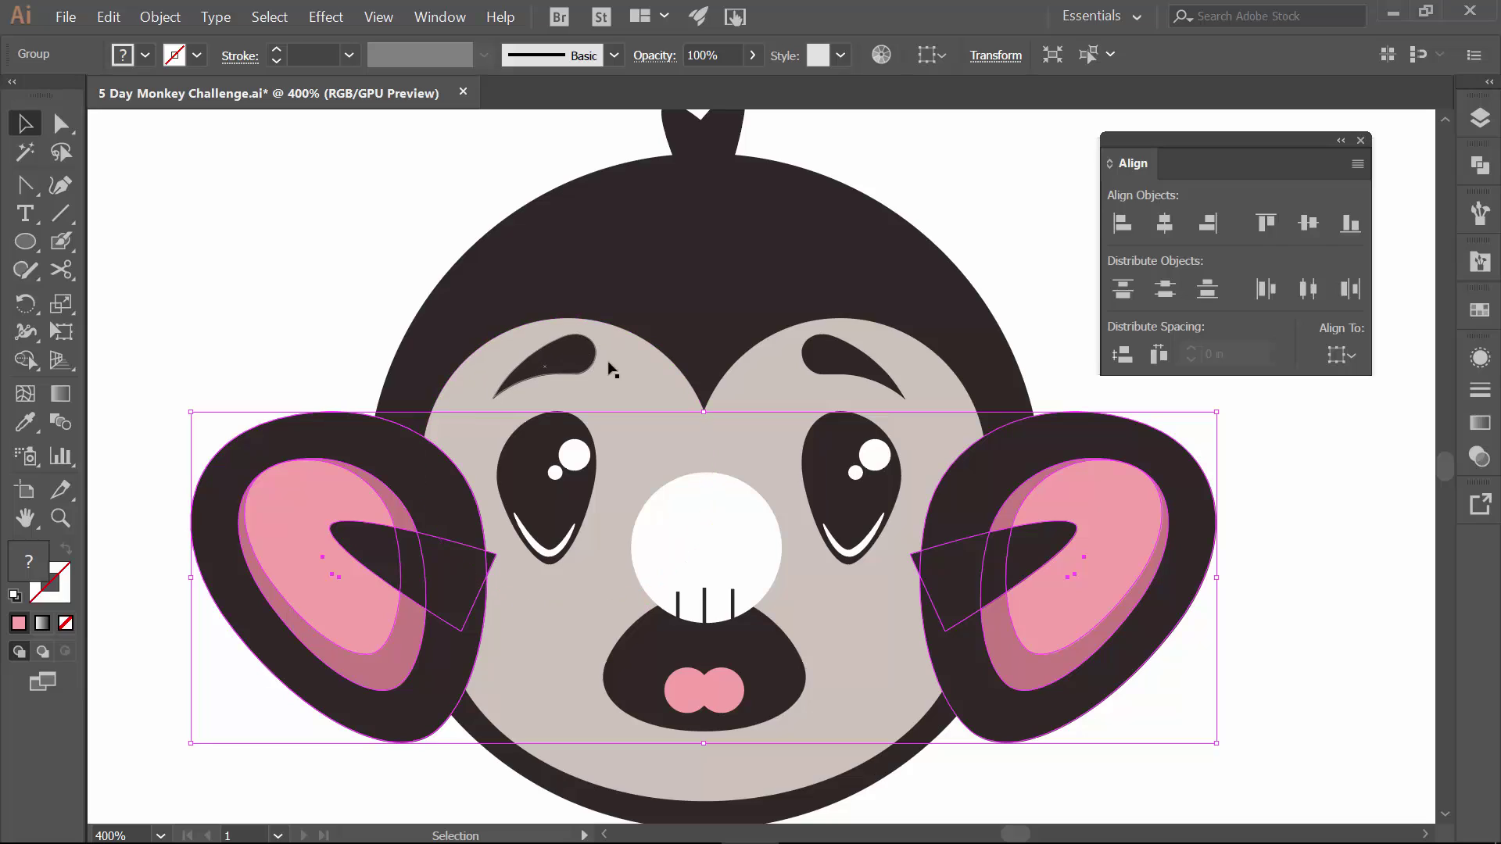
# Select all artwork and centre it horizontally using Align to Artboard, then deselect.
pyautogui.click(753, 387)
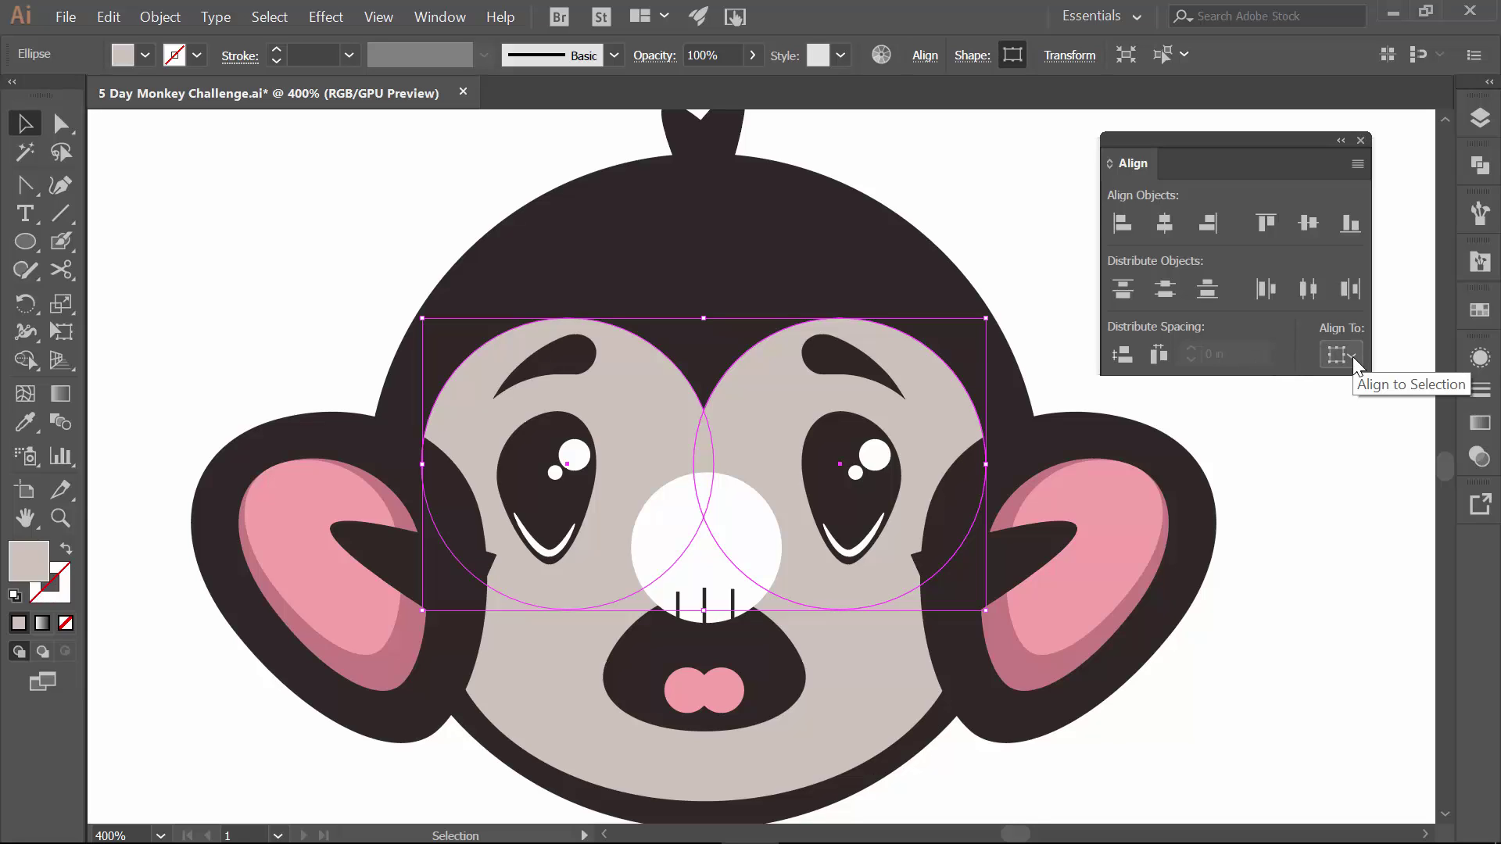
pyautogui.hotkey('ctrl', 'a')
pyautogui.scroll(1, 1259, 452)
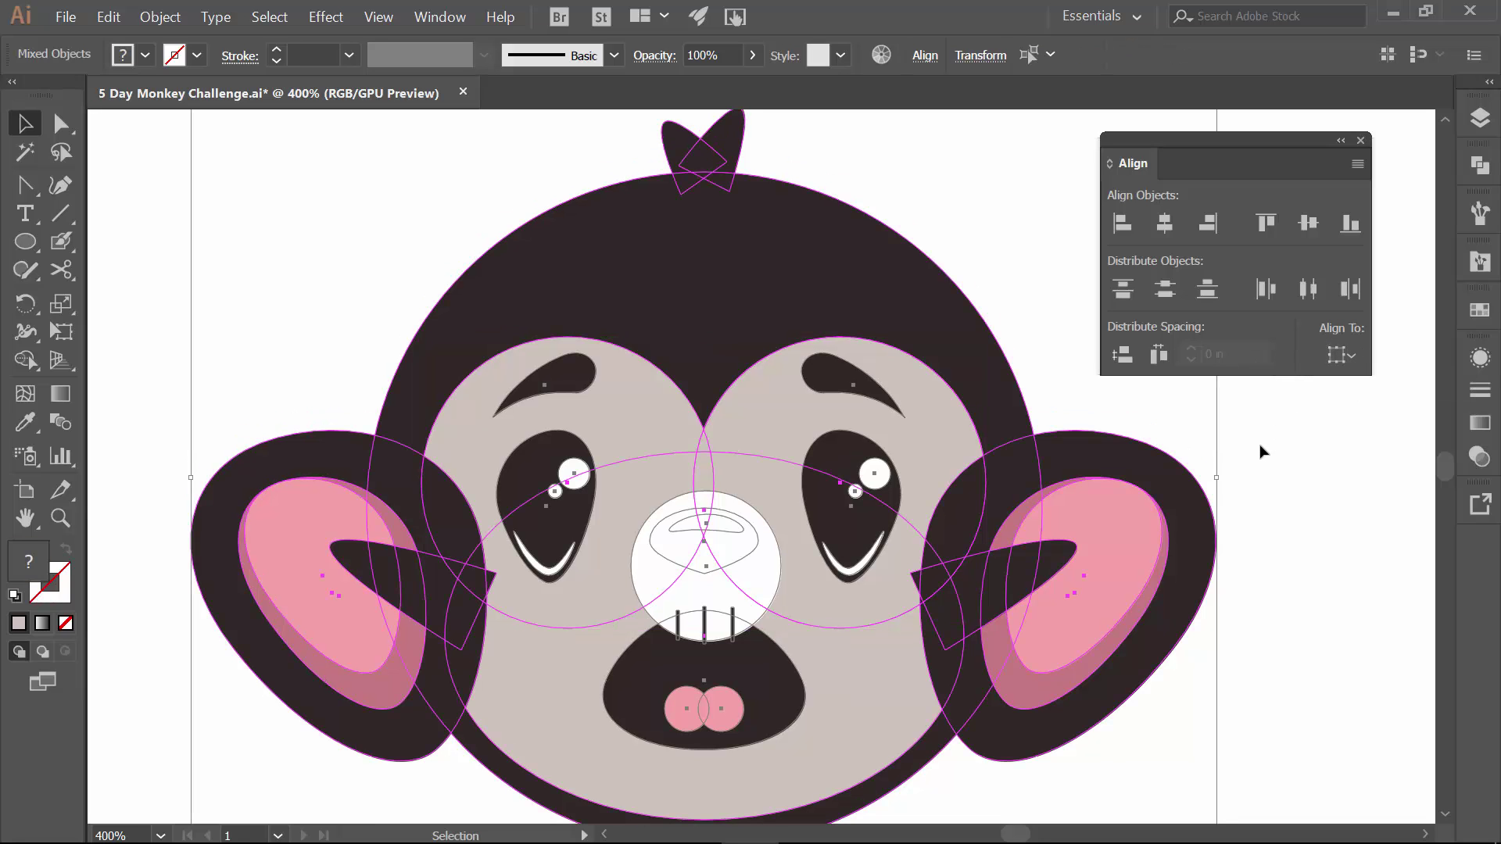
pyautogui.hotkey('ctrl', '-')
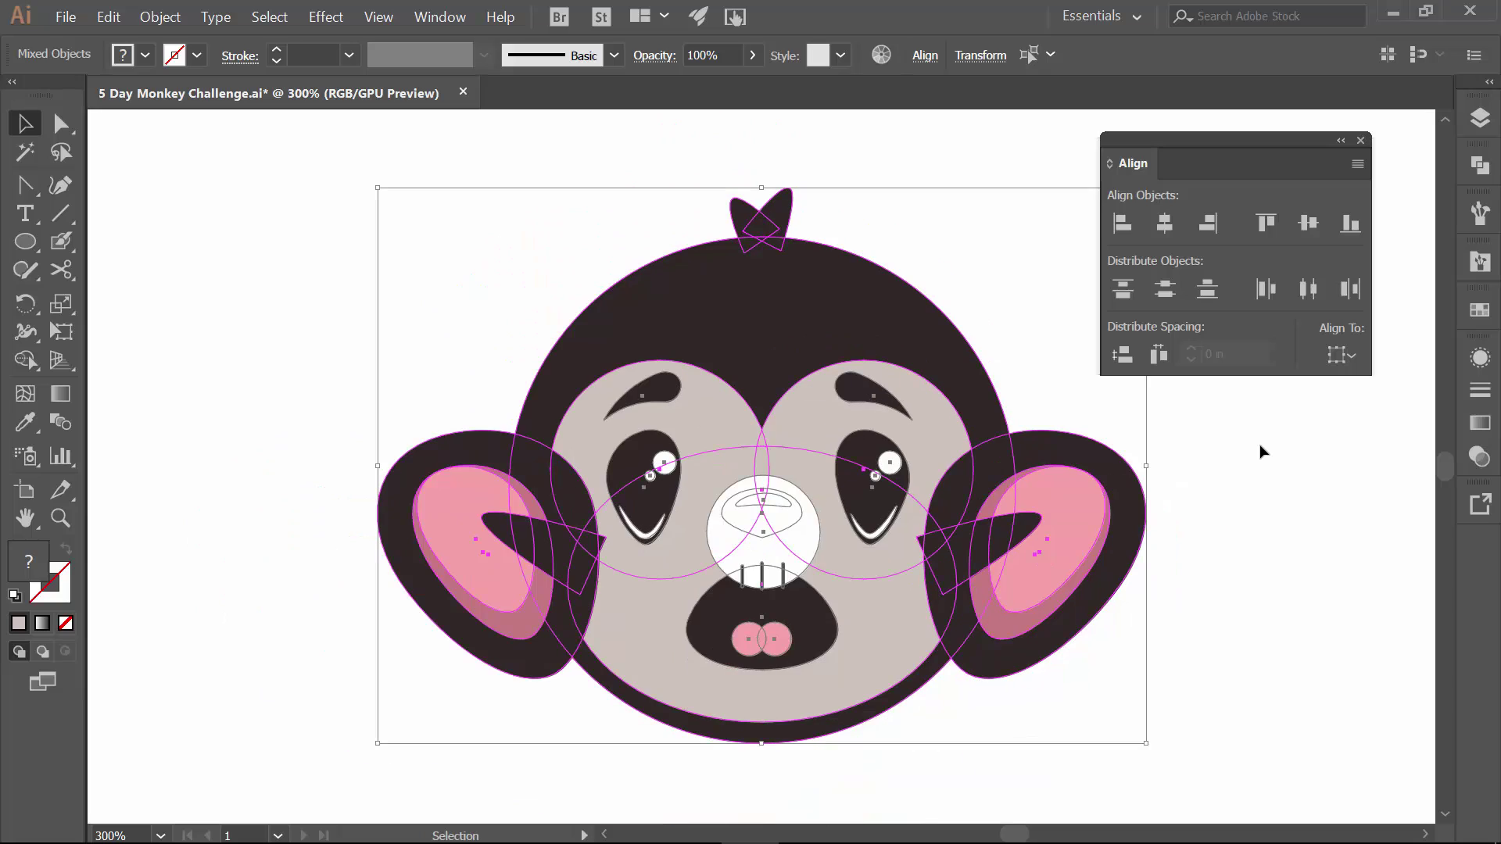
pyautogui.moveTo(1245, 466); pyautogui.dragTo(1223, 451)
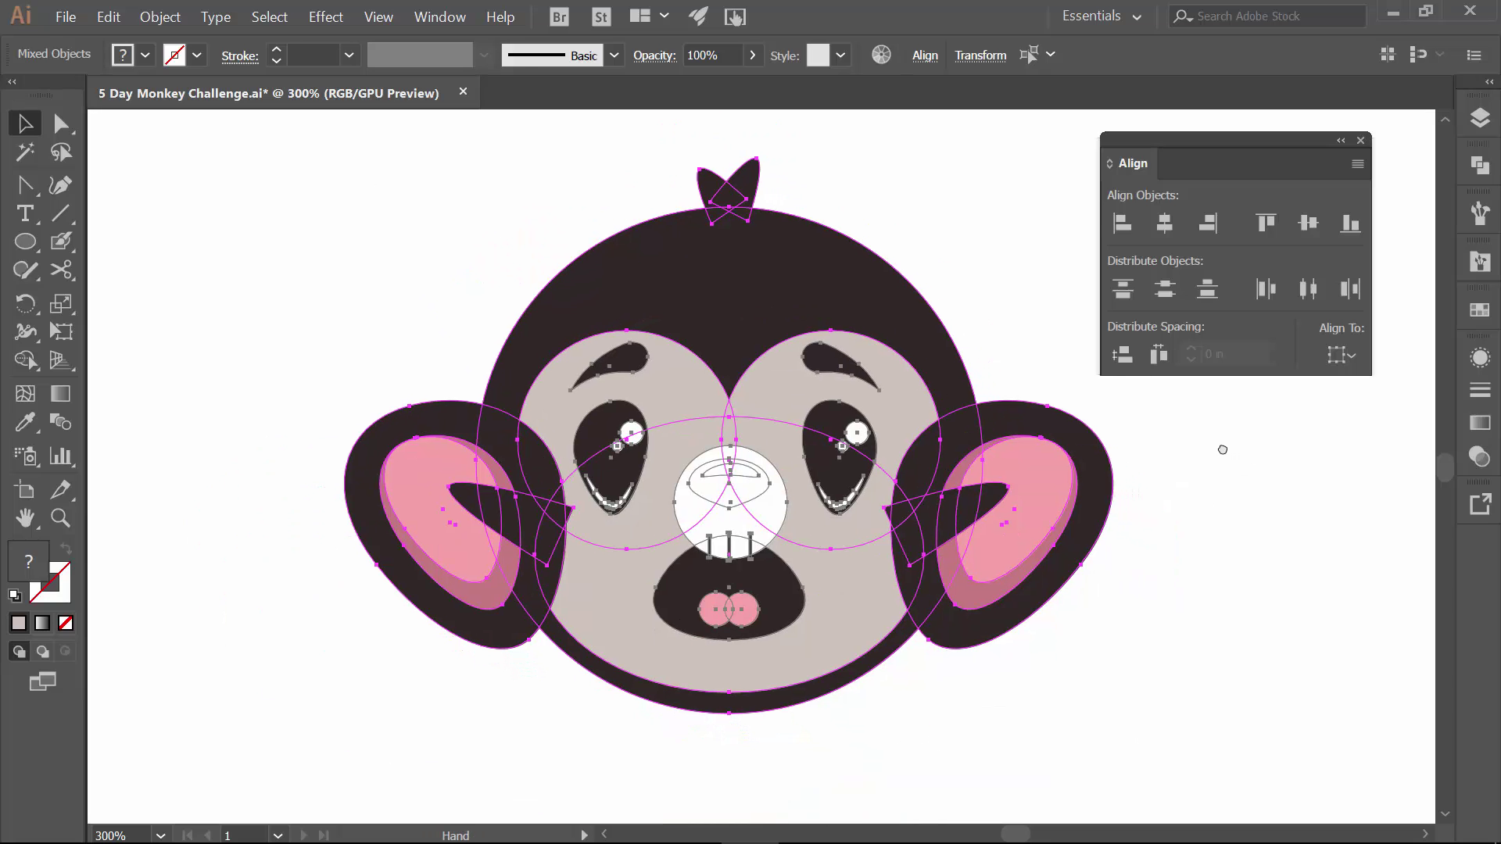
pyautogui.click(1349, 356)
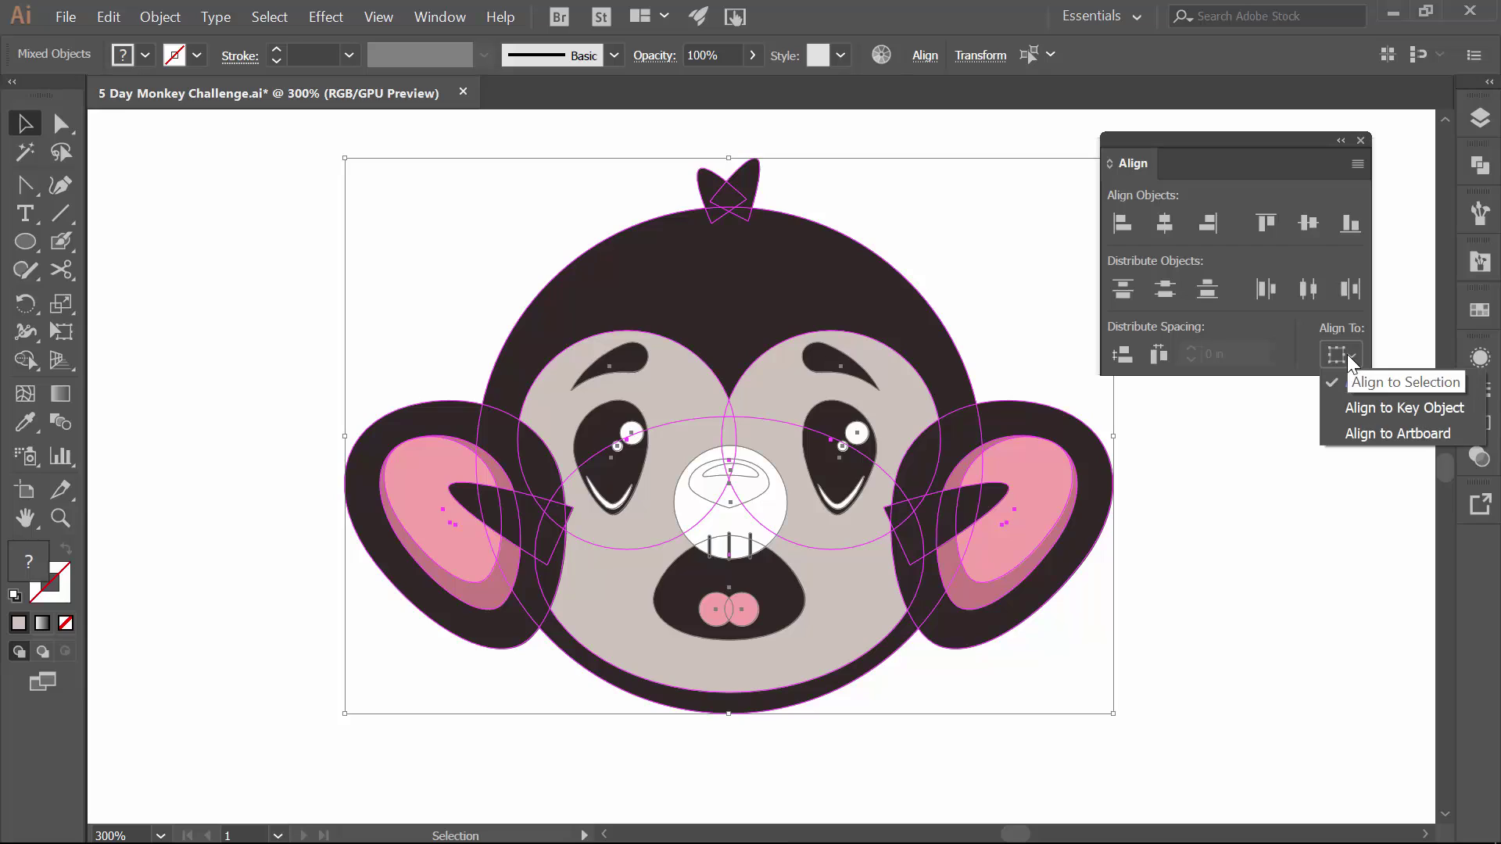
pyautogui.click(1360, 435)
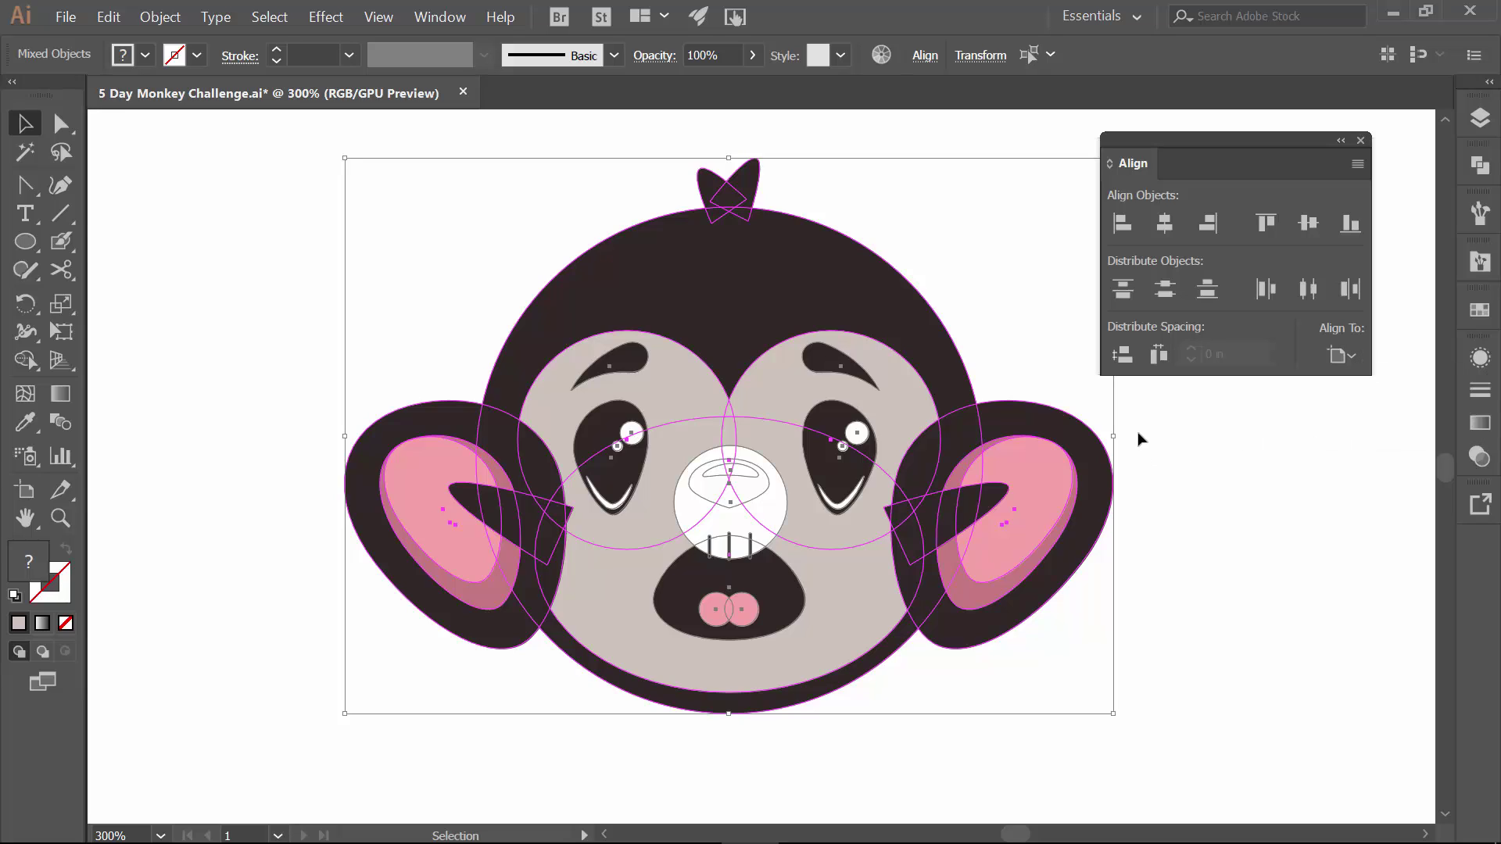
pyautogui.click(1165, 222)
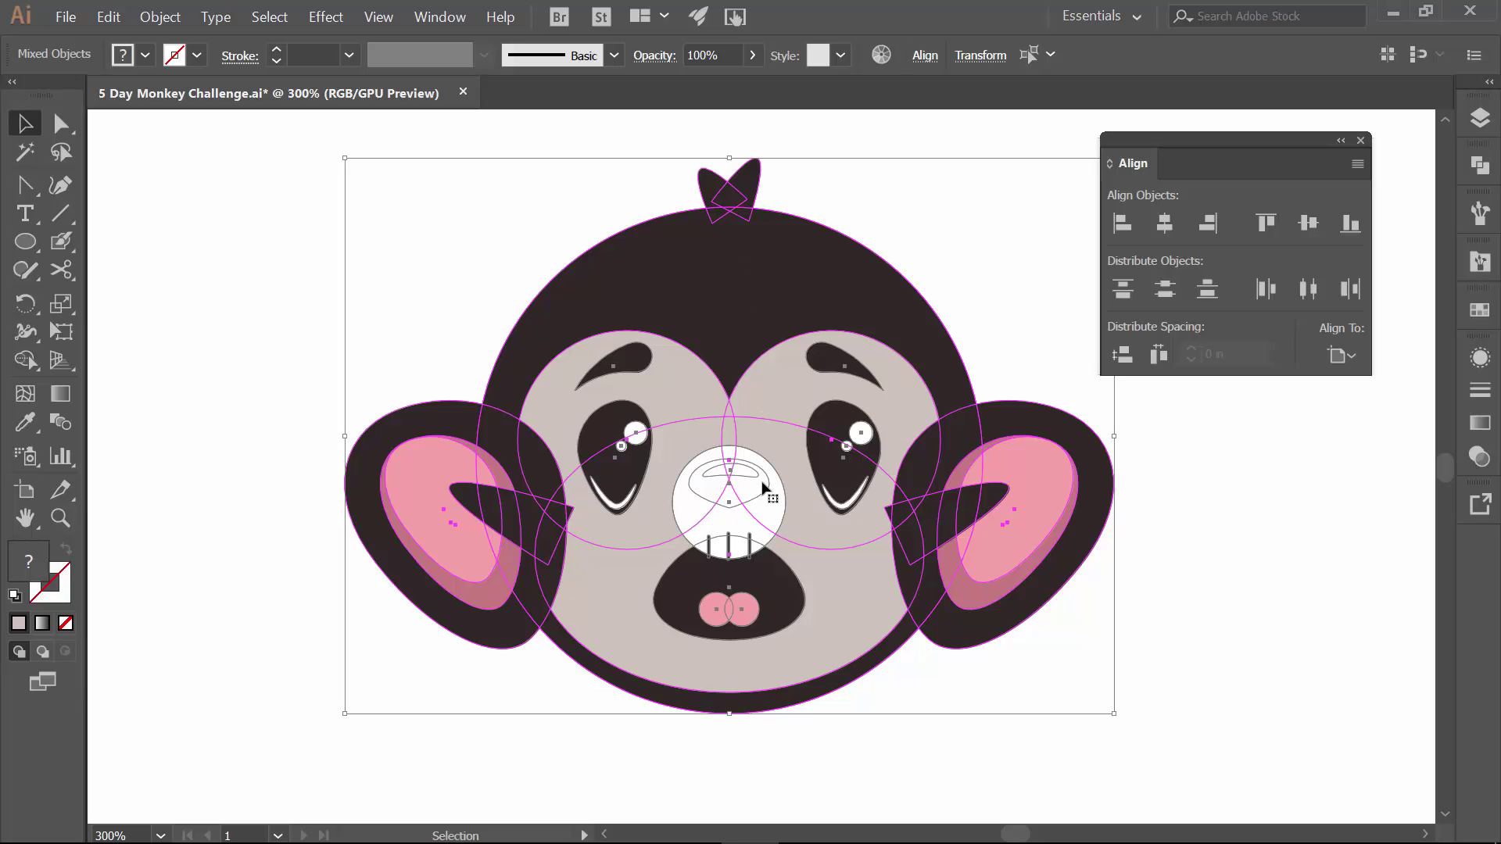
pyautogui.click(307, 354)
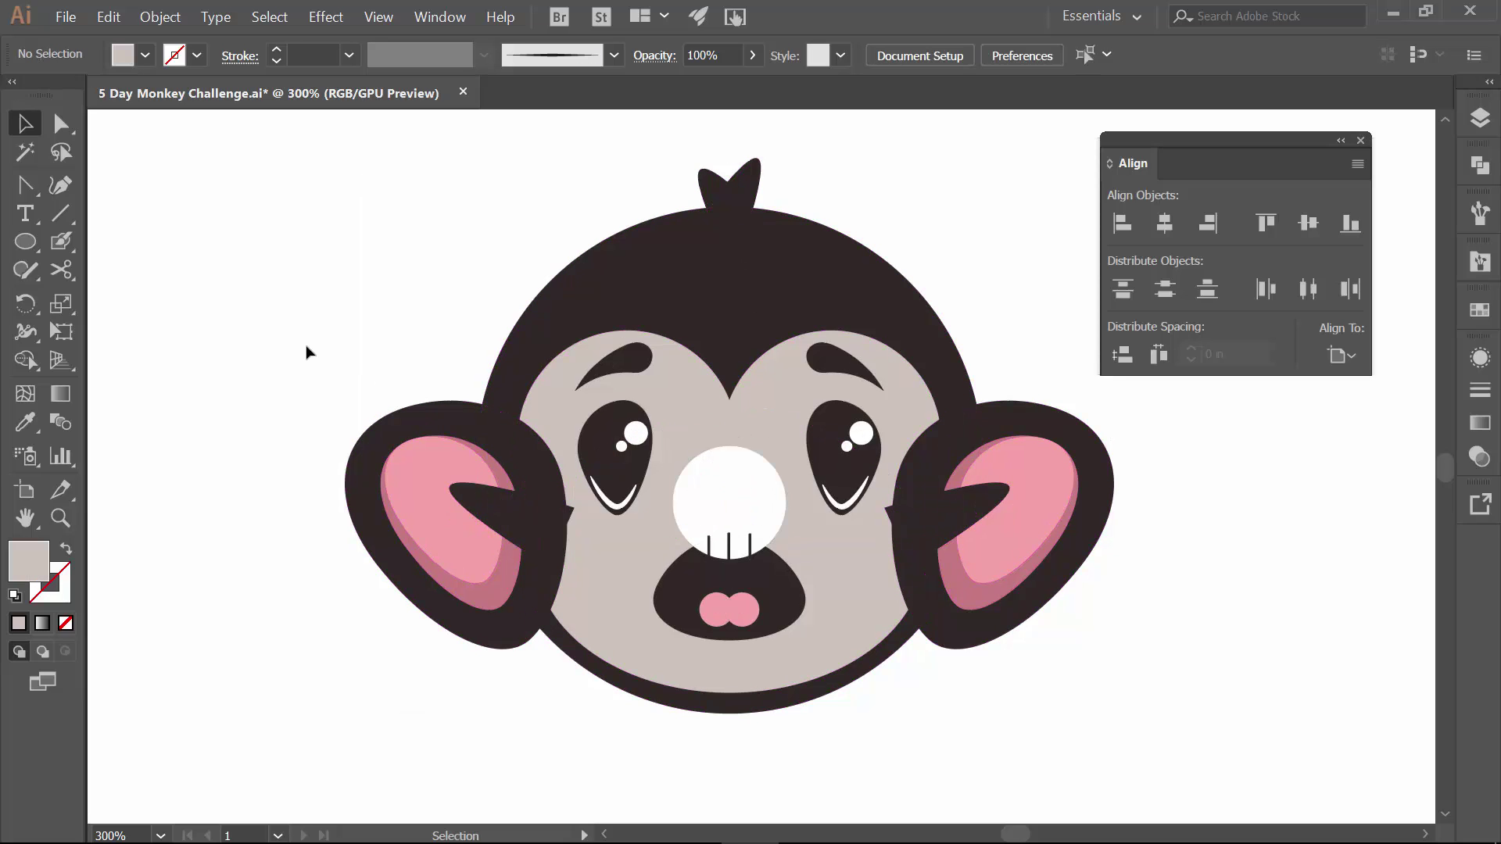
pyautogui.click(434, 457)
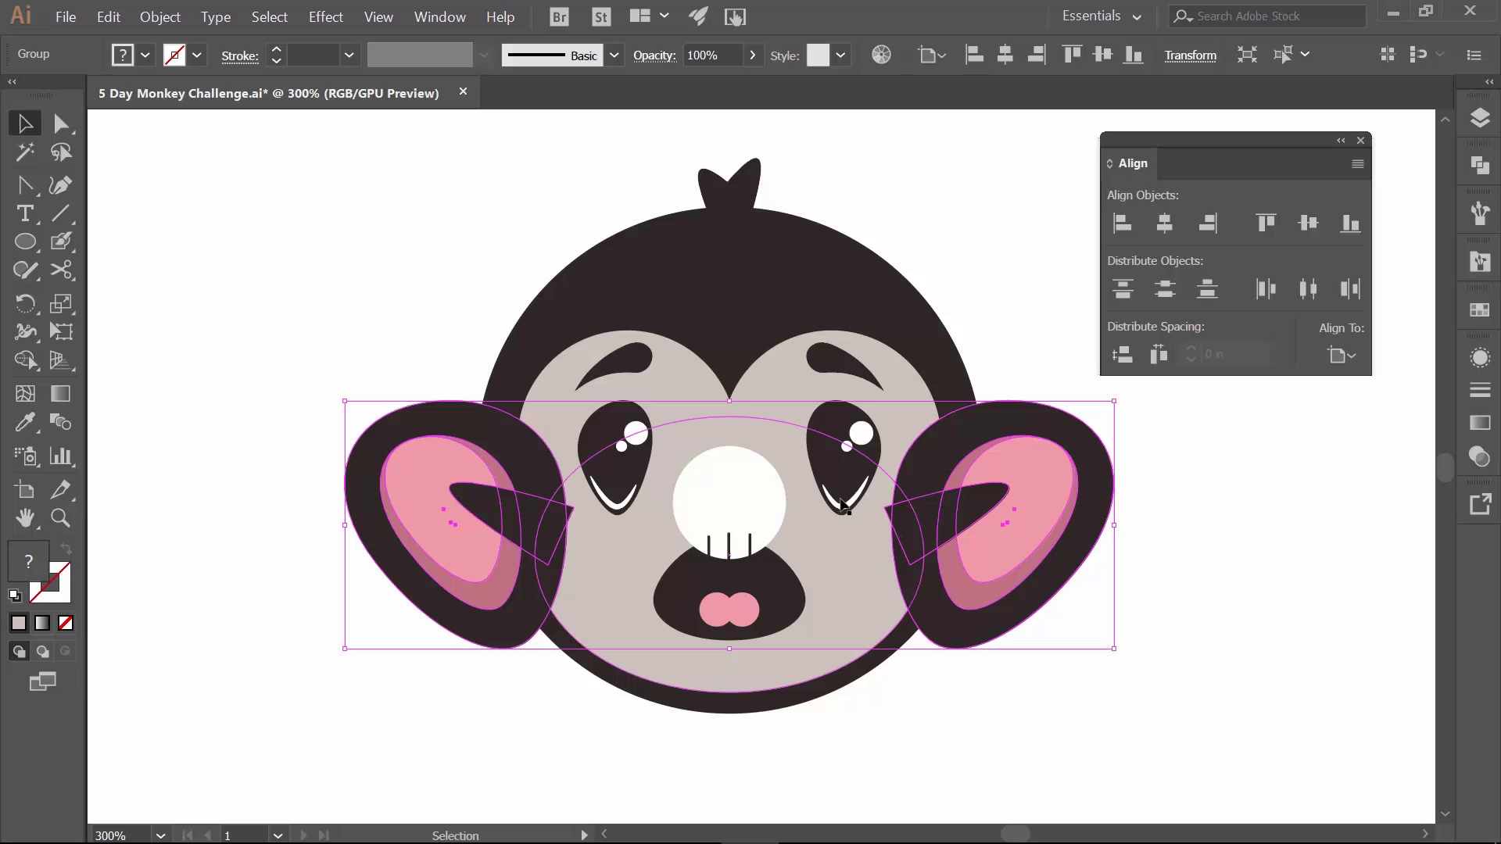
pyautogui.click(836, 497)
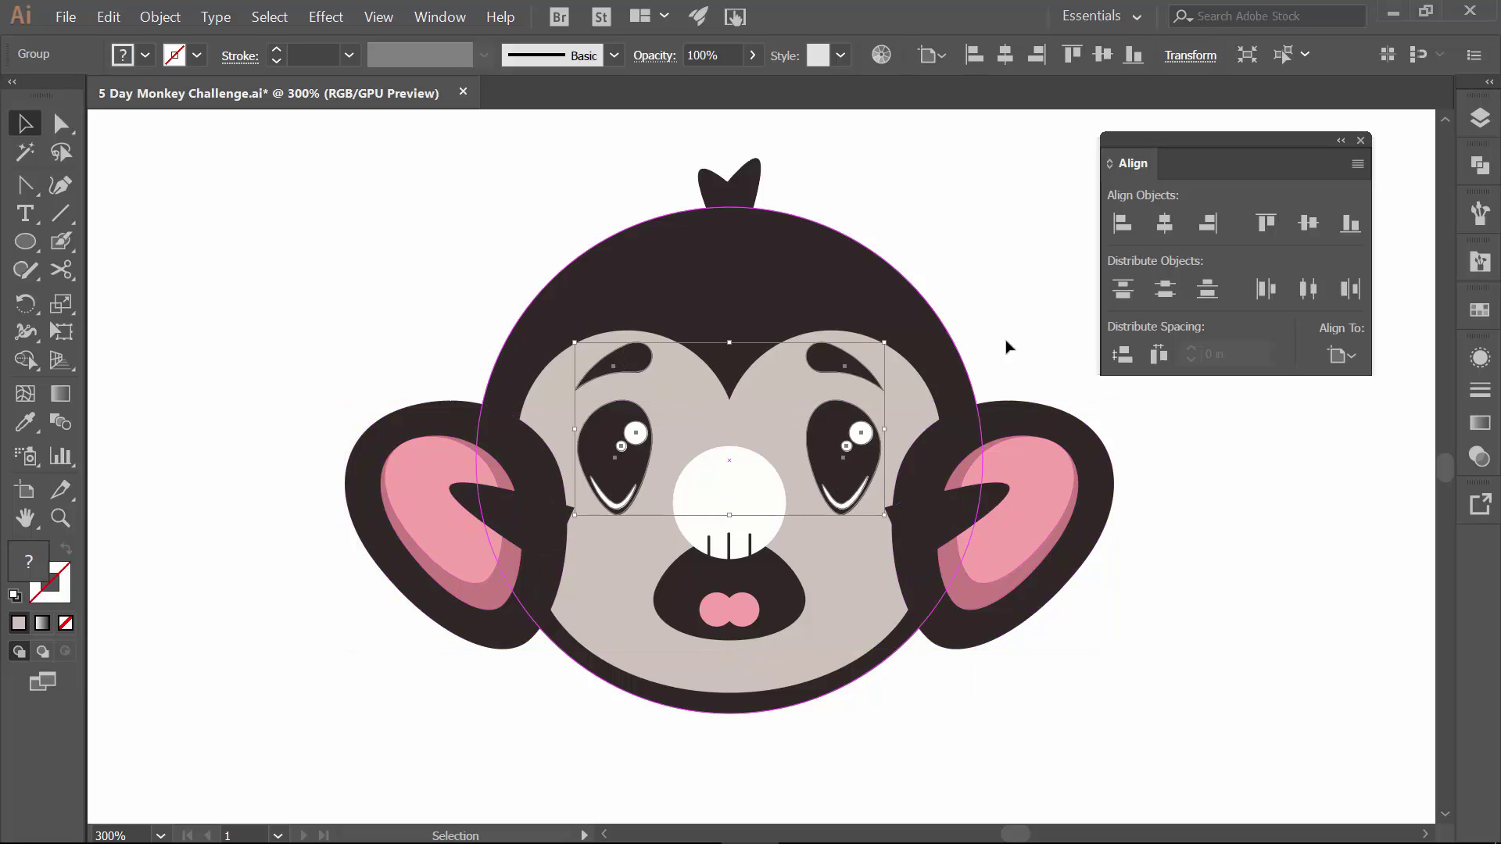
pyautogui.click(913, 407)
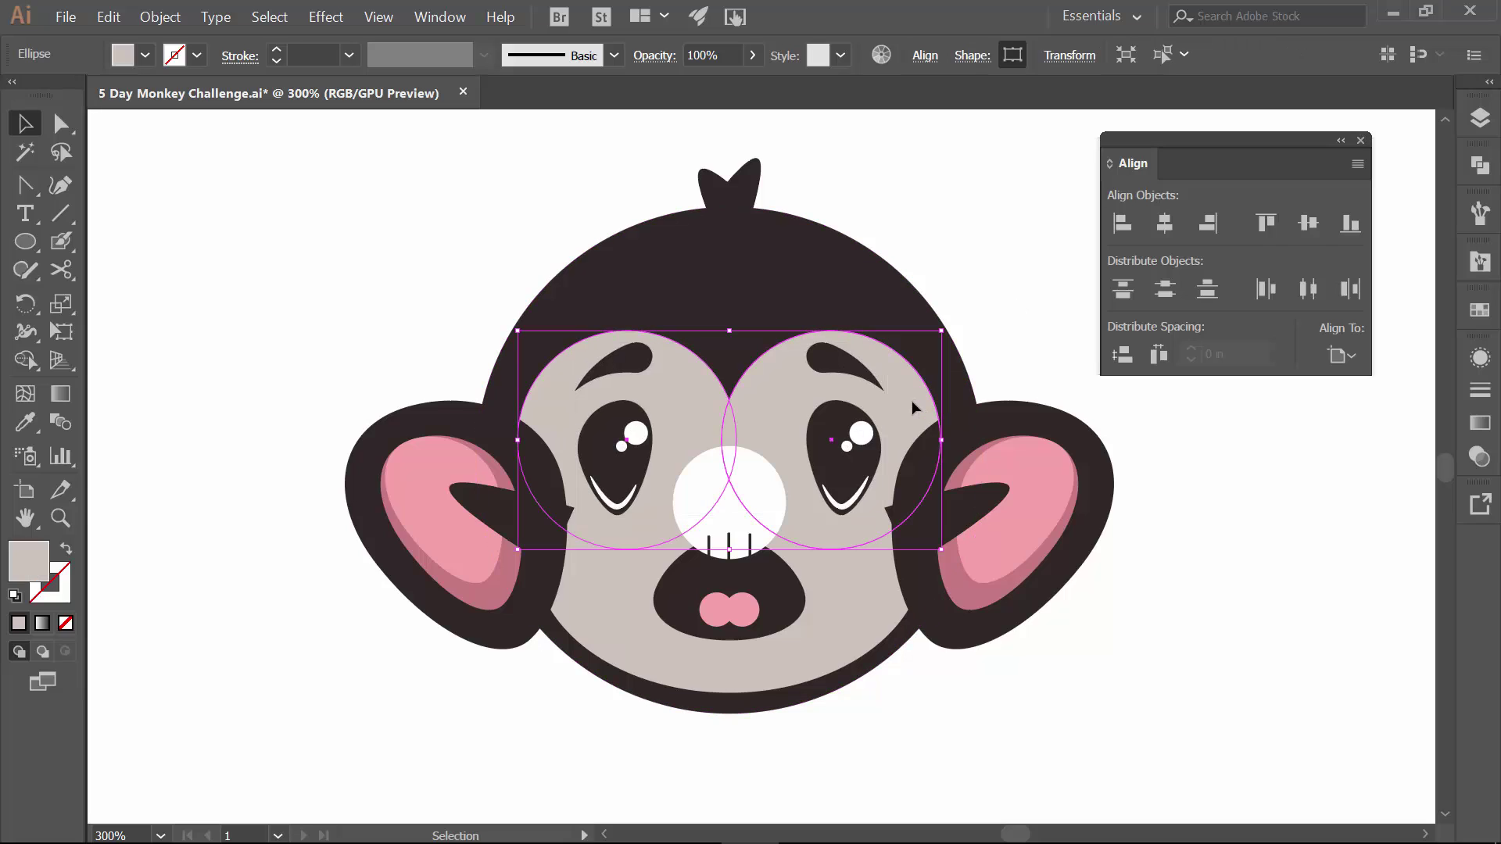